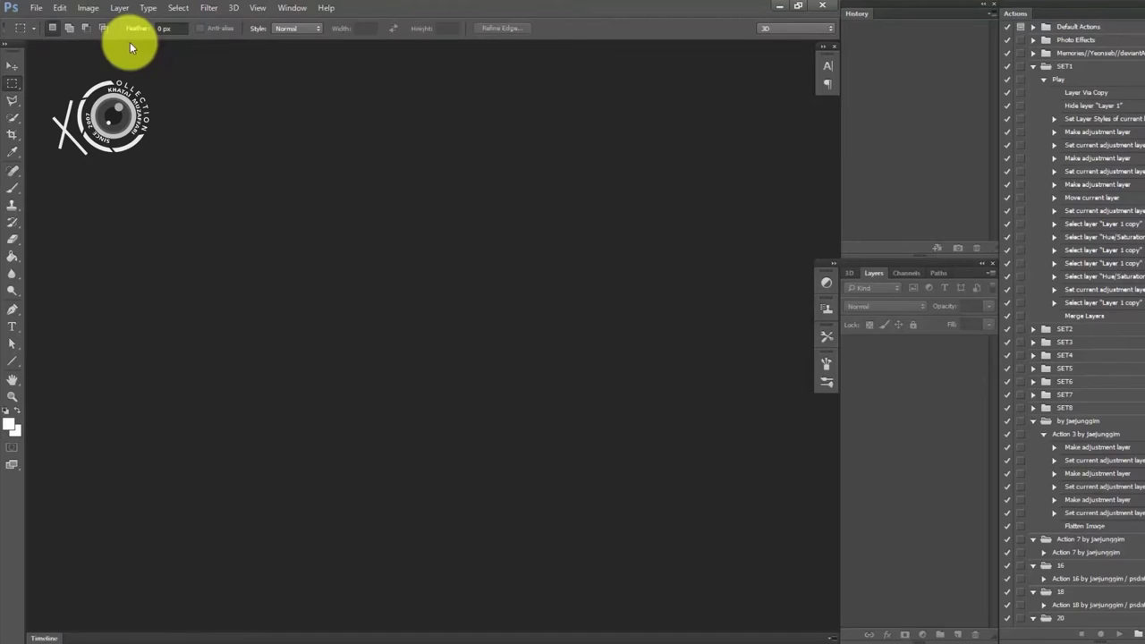
# - Create a new 1800 px tall, 300 ppi document and place the cliff photo embedded
pyautogui.click(40, 11)
pyautogui.click(40, 22)
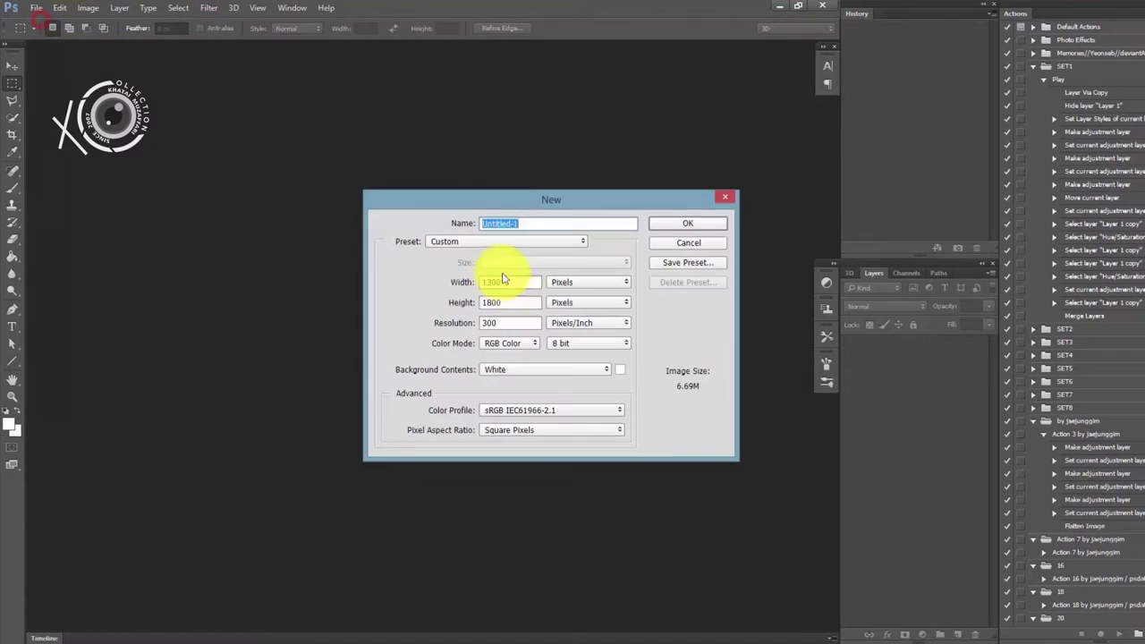
pyautogui.click(666, 222)
pyautogui.click(36, 8)
pyautogui.click(65, 223)
pyautogui.scroll(-5, 514, 224)
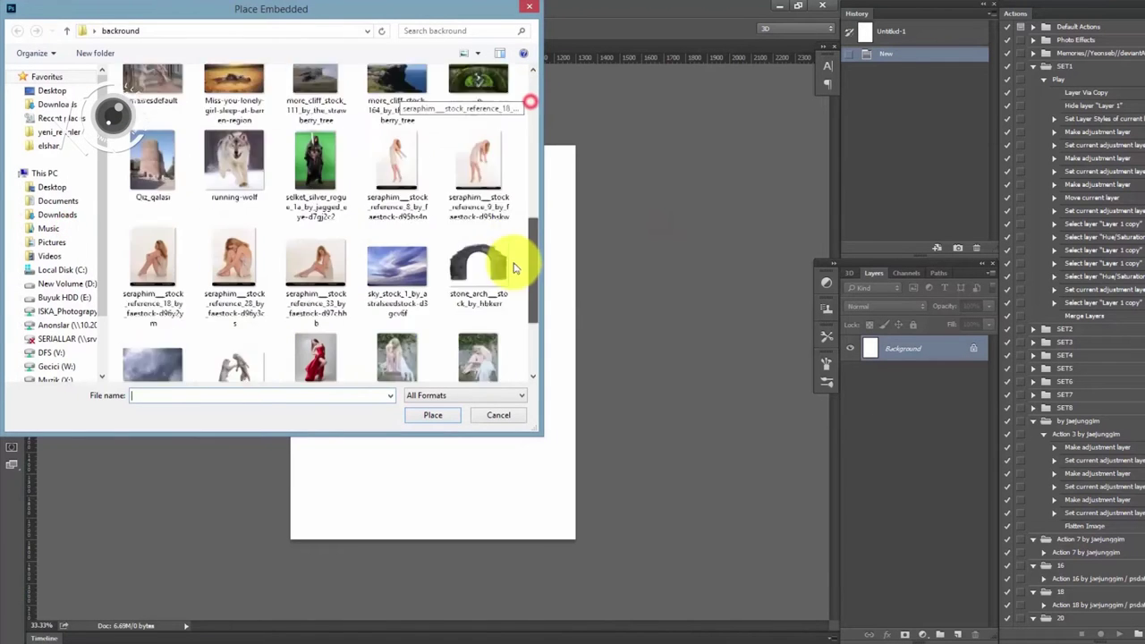
pyautogui.scroll(-3, 508, 296)
pyautogui.scroll(5, 516, 280)
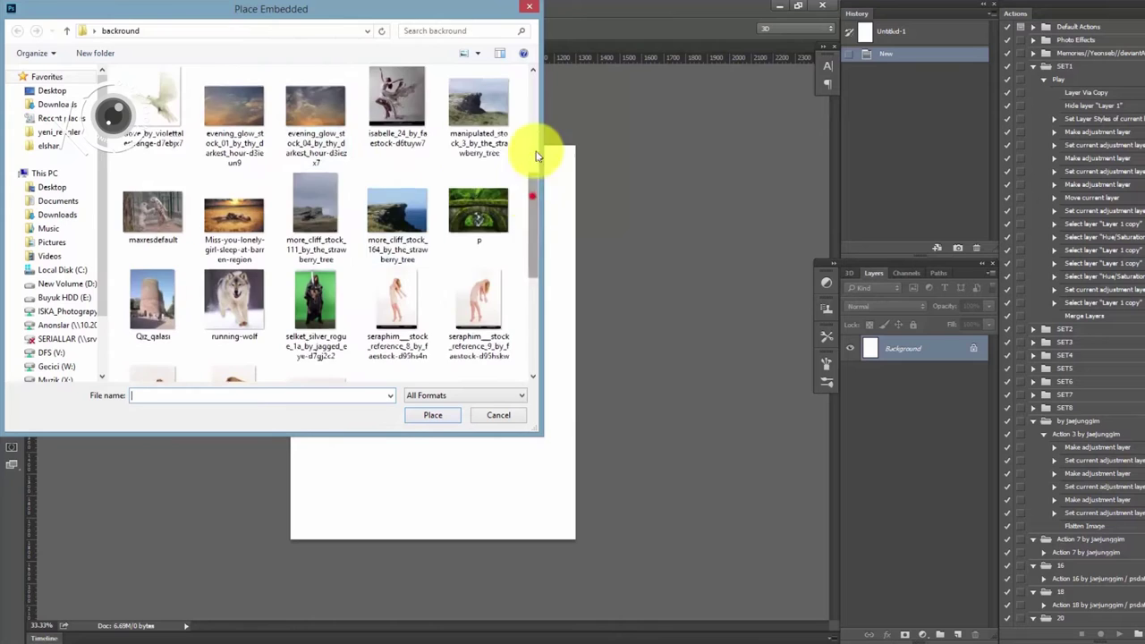
pyautogui.scroll(-3, 524, 145)
pyautogui.click(328, 214)
pyautogui.click(423, 418)
# - Tilt the cliff photo about -11° and enlarge it roughly 36–42% to cover the page
pyautogui.moveTo(217, 499); pyautogui.dragTo(175, 258)
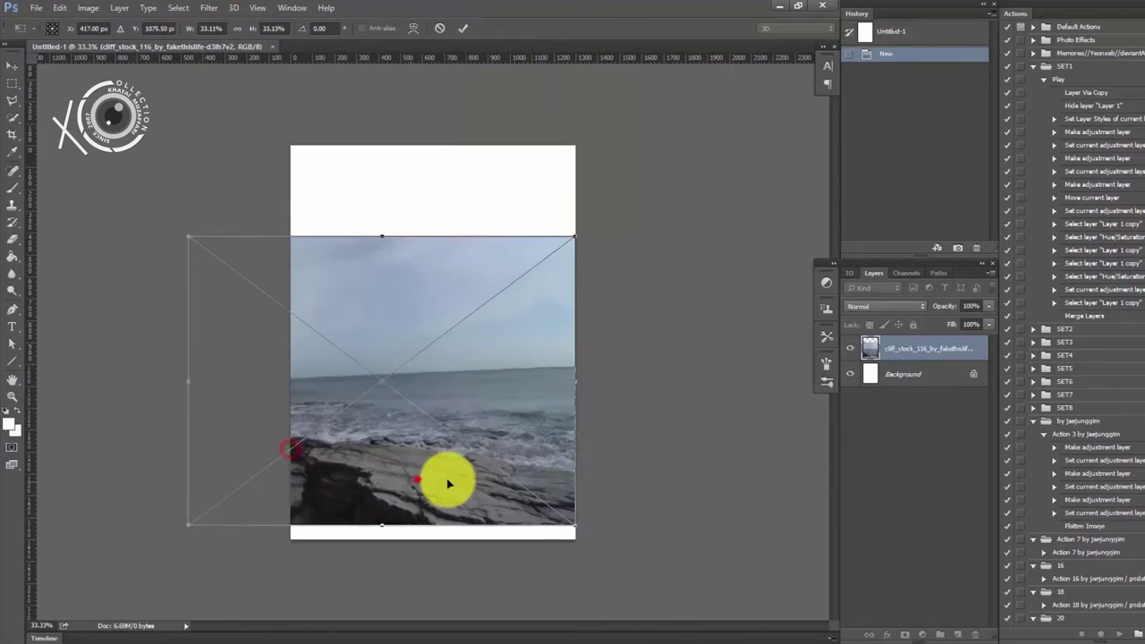
pyautogui.moveTo(537, 340); pyautogui.dragTo(478, 350)
pyautogui.moveTo(485, 537); pyautogui.dragTo(435, 549)
pyautogui.moveTo(430, 445); pyautogui.dragTo(439, 460)
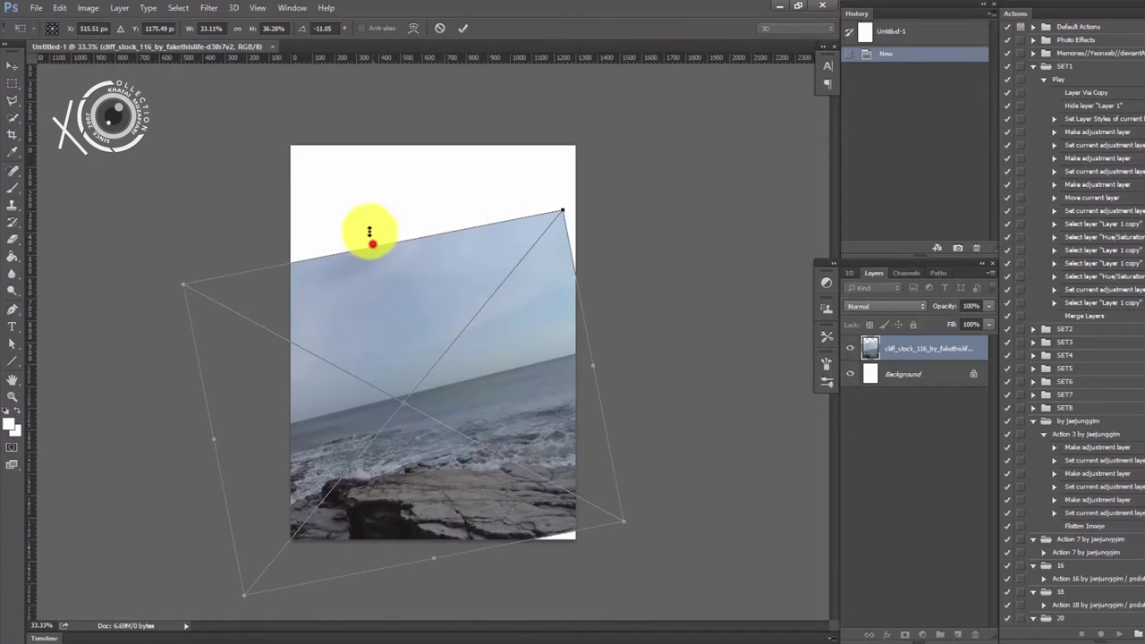
pyautogui.moveTo(439, 230); pyautogui.dragTo(440, 215)
pyautogui.moveTo(596, 353); pyautogui.dragTo(624, 356)
pyautogui.moveTo(443, 559); pyautogui.dragTo(452, 574)
pyautogui.moveTo(439, 515); pyautogui.dragTo(440, 557)
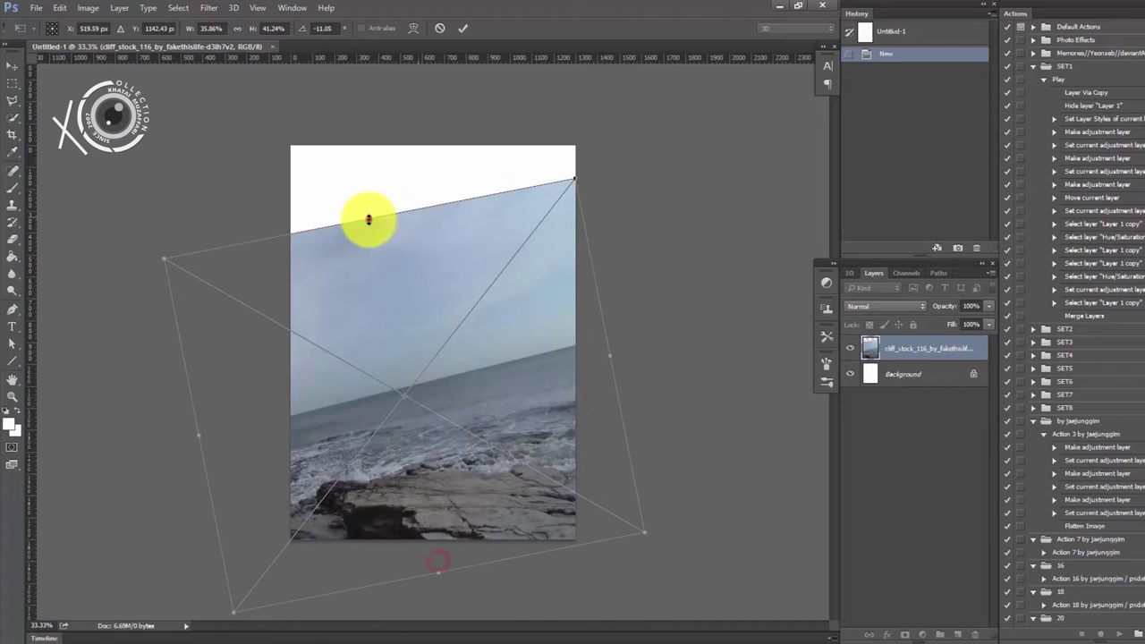
pyautogui.moveTo(440, 215); pyautogui.dragTo(366, 212)
pyautogui.moveTo(435, 261); pyautogui.dragTo(438, 339)
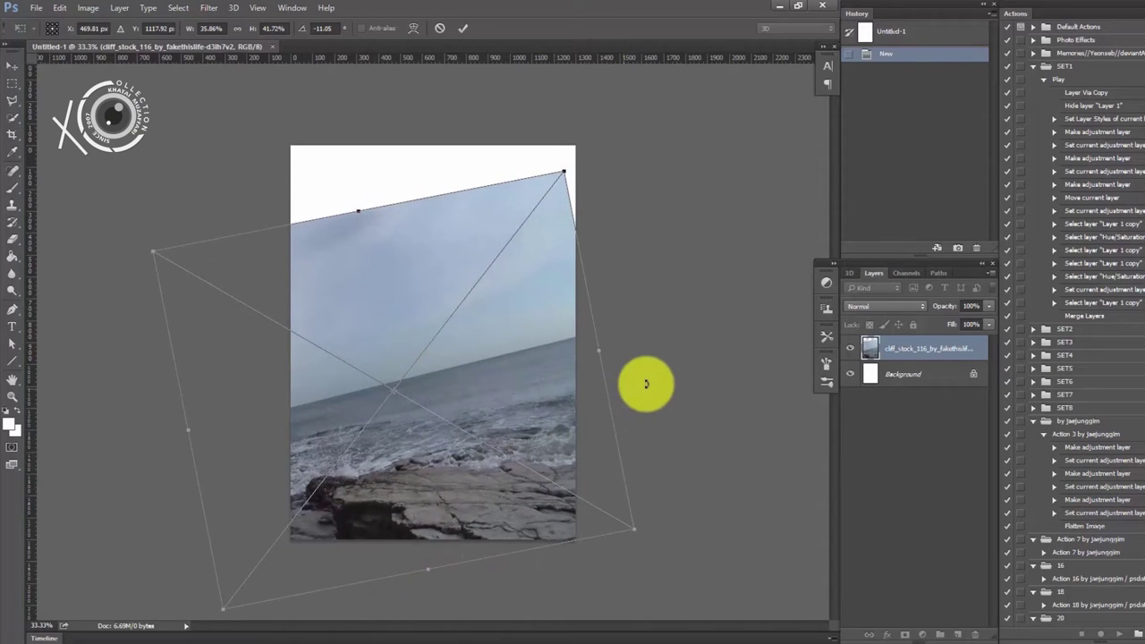
# - Apply a Camera Raw filter: Exposure +0.20, Shadows +78, Highlights -22, Blacks -26, Clarity adjusted
pyautogui.press('Return')
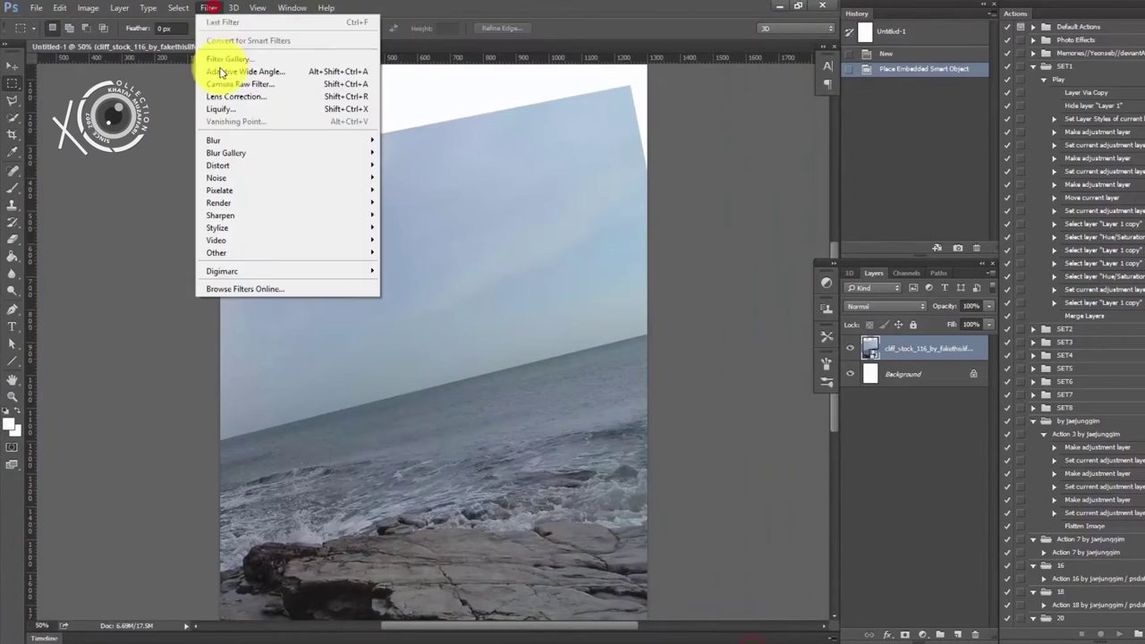
pyautogui.click(240, 83)
pyautogui.moveTo(741, 310); pyautogui.dragTo(784, 310)
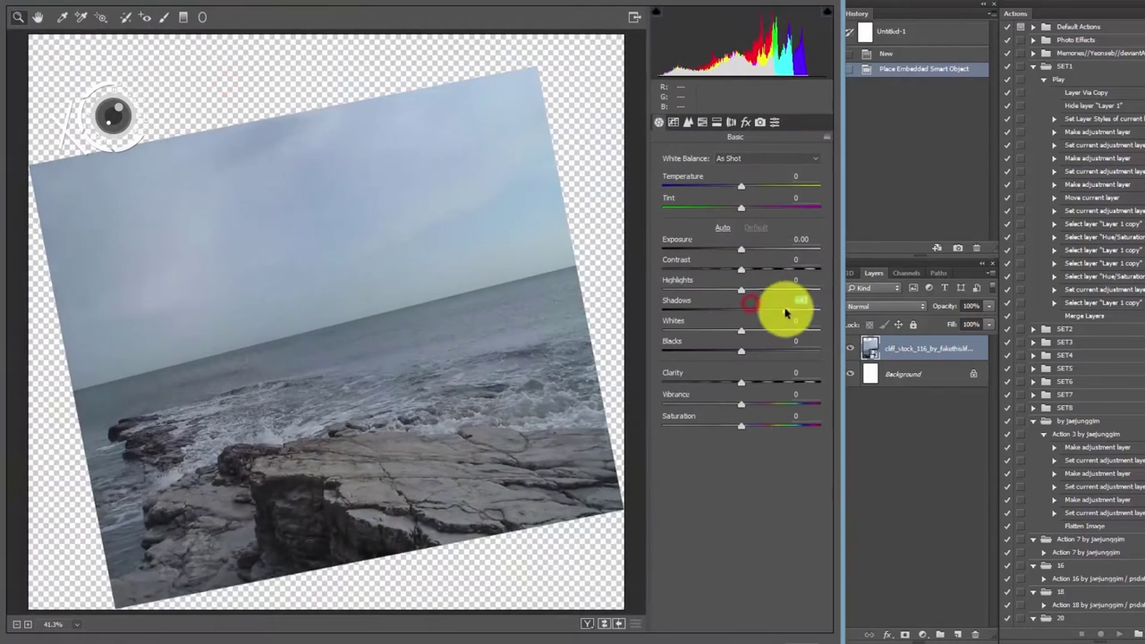
pyautogui.click(747, 248)
pyautogui.moveTo(741, 351); pyautogui.dragTo(721, 351)
pyautogui.moveTo(742, 288); pyautogui.dragTo(732, 282)
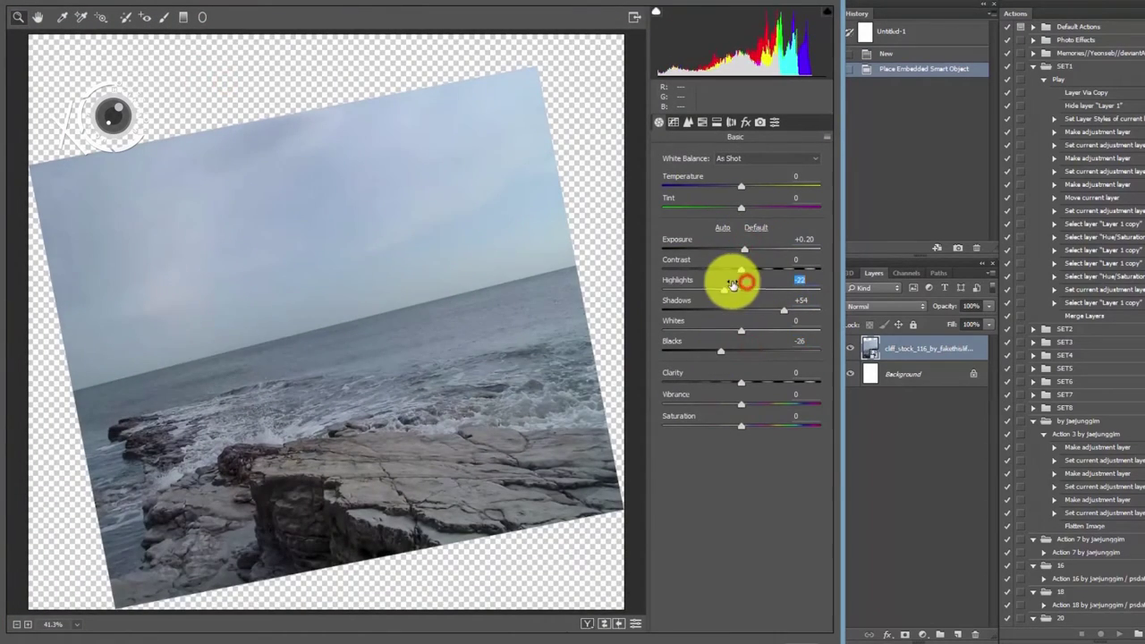
pyautogui.moveTo(784, 311); pyautogui.dragTo(803, 310)
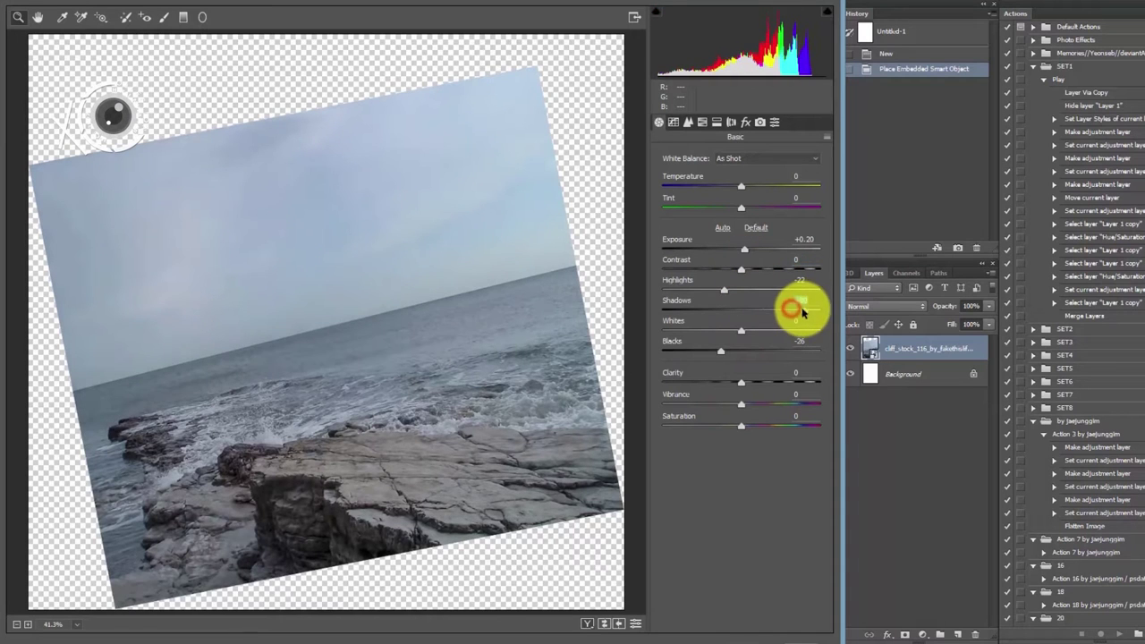
pyautogui.moveTo(781, 377); pyautogui.dragTo(767, 379)
pyautogui.press('Return')
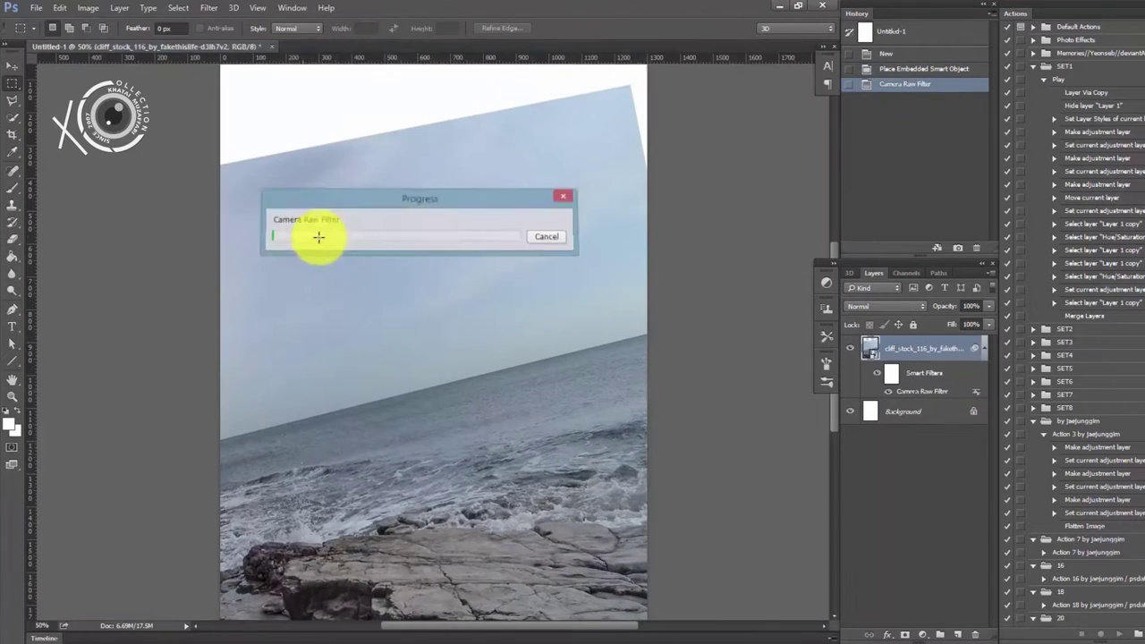
pyautogui.moveTo(381, 282); pyautogui.dragTo(347, 159)
pyautogui.hotkey('ctrl', '1')
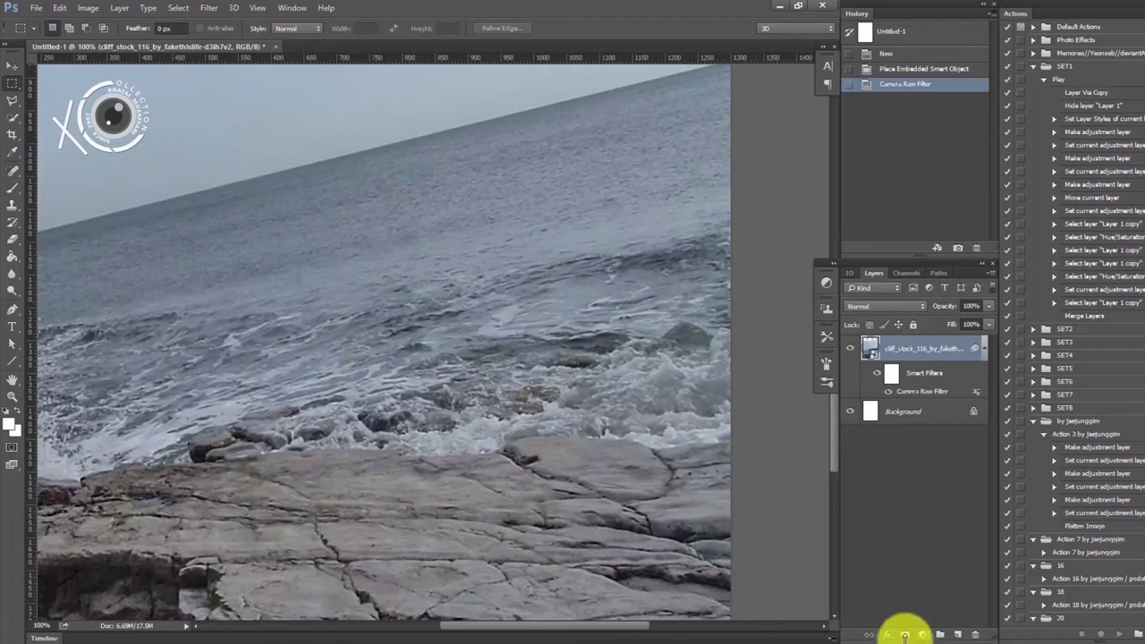
# - Add a layer mask and trace the rock's top edge with the Pen tool
pyautogui.click(904, 635)
pyautogui.click(12, 308)
pyautogui.click(749, 445)
pyautogui.click(686, 450)
pyautogui.click(652, 450)
pyautogui.click(587, 438)
pyautogui.click(550, 439)
pyautogui.click(518, 442)
pyautogui.click(470, 454)
pyautogui.click(421, 456)
pyautogui.click(393, 455)
pyautogui.click(354, 452)
pyautogui.click(313, 456)
pyautogui.click(338, 450)
# - Extend the path to the rock's left end and close it around the sea and sky
pyautogui.moveTo(263, 456); pyautogui.dragTo(383, 442)
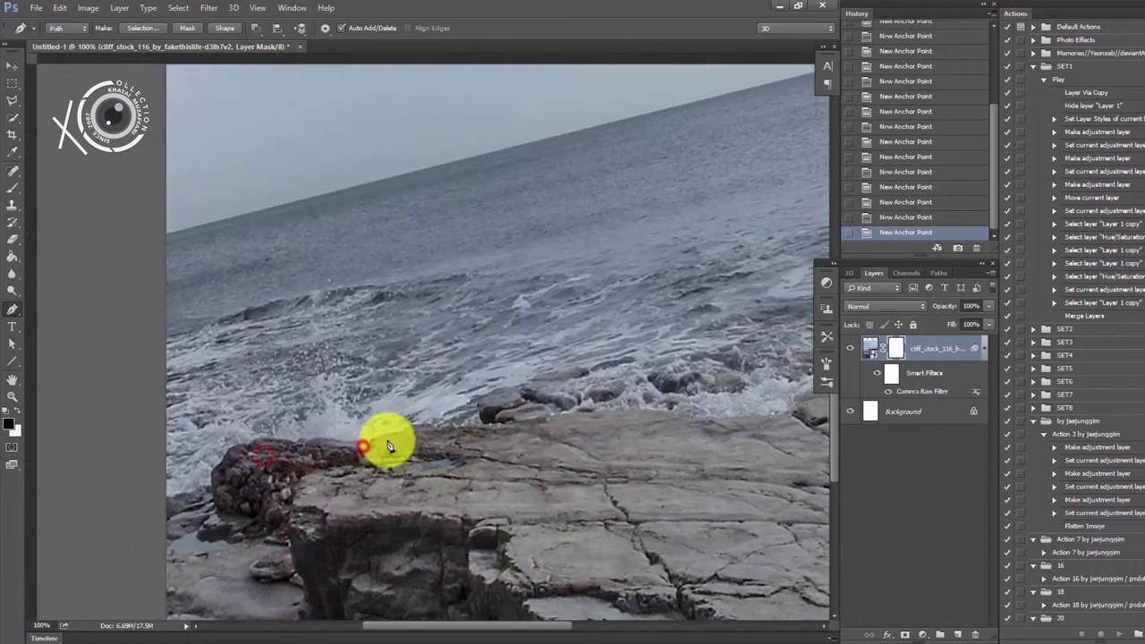
pyautogui.click(340, 445)
pyautogui.click(282, 444)
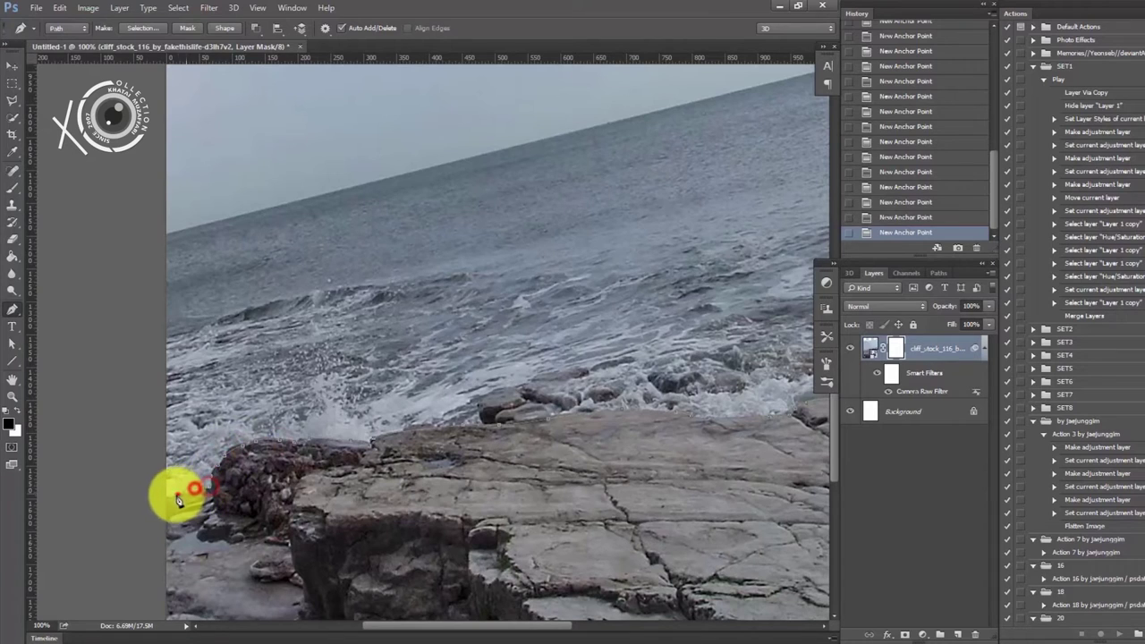
pyautogui.hotkey('ctrl', '-')
pyautogui.hotkey('ctrl', '-')
pyautogui.hotkey('ctrl', '-')
pyautogui.click(306, 190)
pyautogui.click(634, 170)
pyautogui.click(651, 237)
pyautogui.click(582, 463)
# - Turn the path into a selection, invert it, and invert the mask to hide sea and sky
pyautogui.rightClick(609, 383)
pyautogui.click(617, 387)
pyautogui.press('Return')
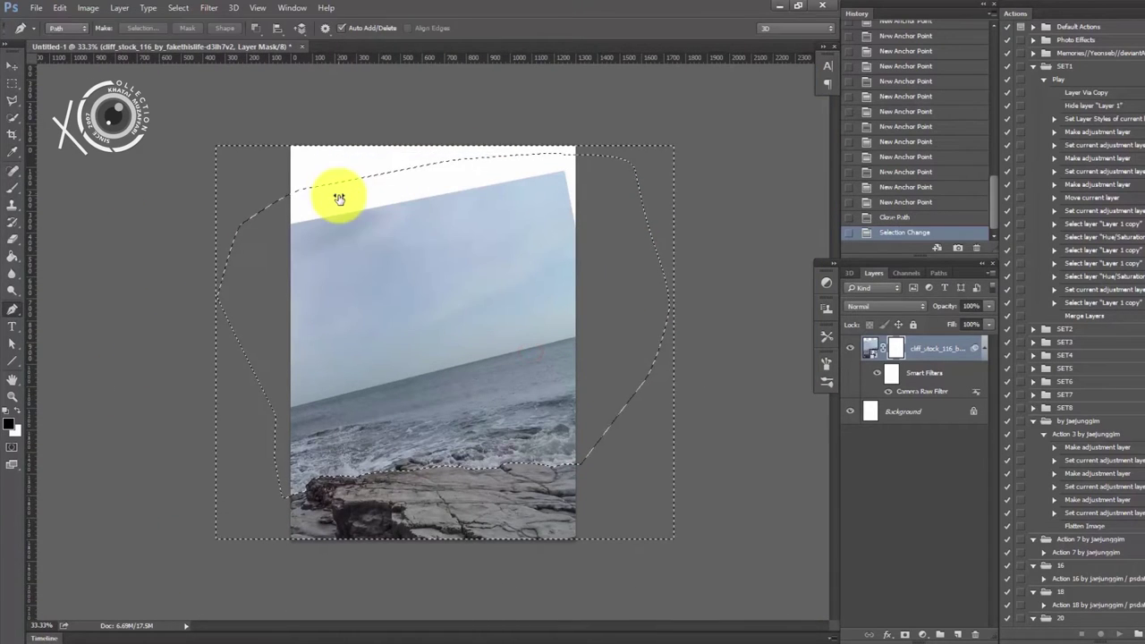
pyautogui.click(178, 7)
pyautogui.click(189, 57)
pyautogui.hotkey('ctrl', 'i')
pyautogui.press('m')
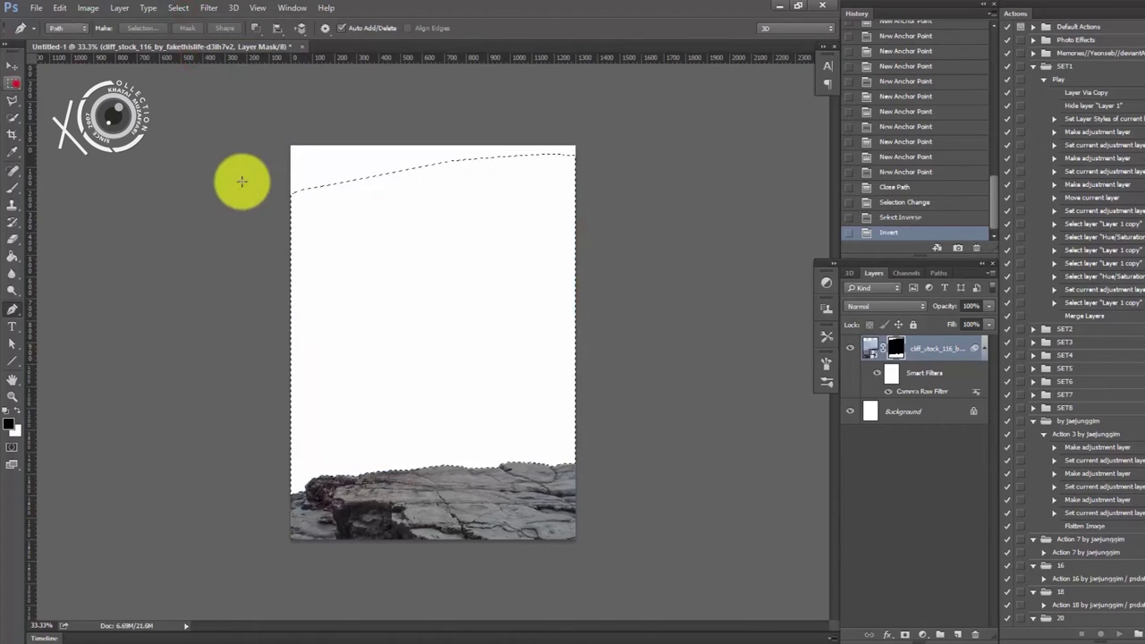
pyautogui.hotkey('ctrl', 'd')
pyautogui.hotkey('ctrl', '+')
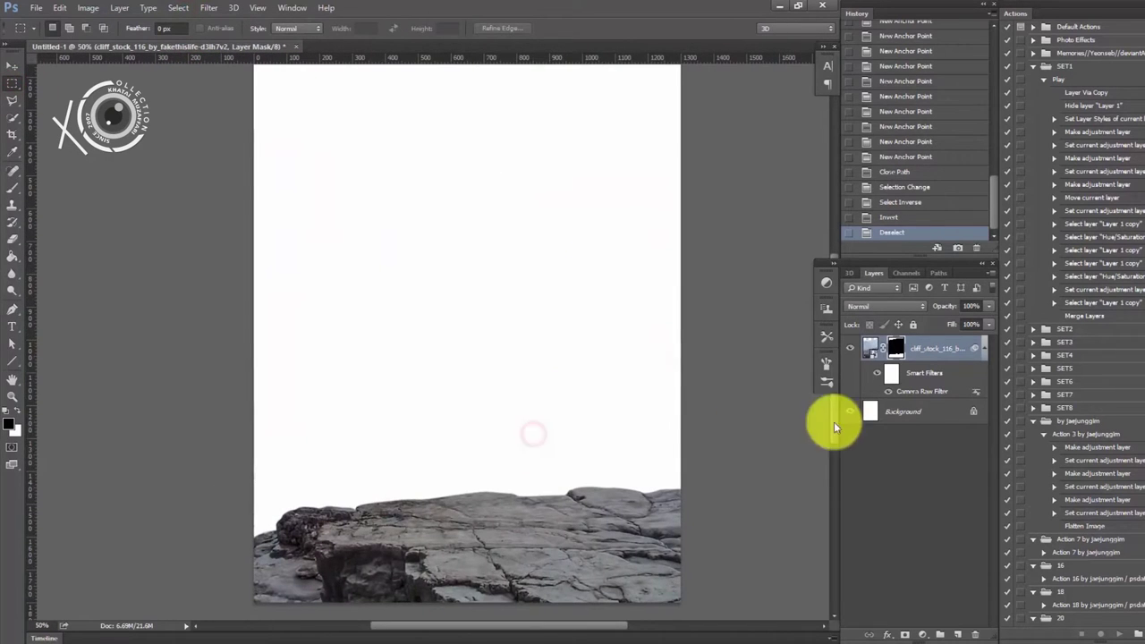
# - Add a clipped Color Balance layer with Cyan-Red -19 and Yellow-Blue +13 to the rock
pyautogui.click(923, 634)
pyautogui.click(955, 514)
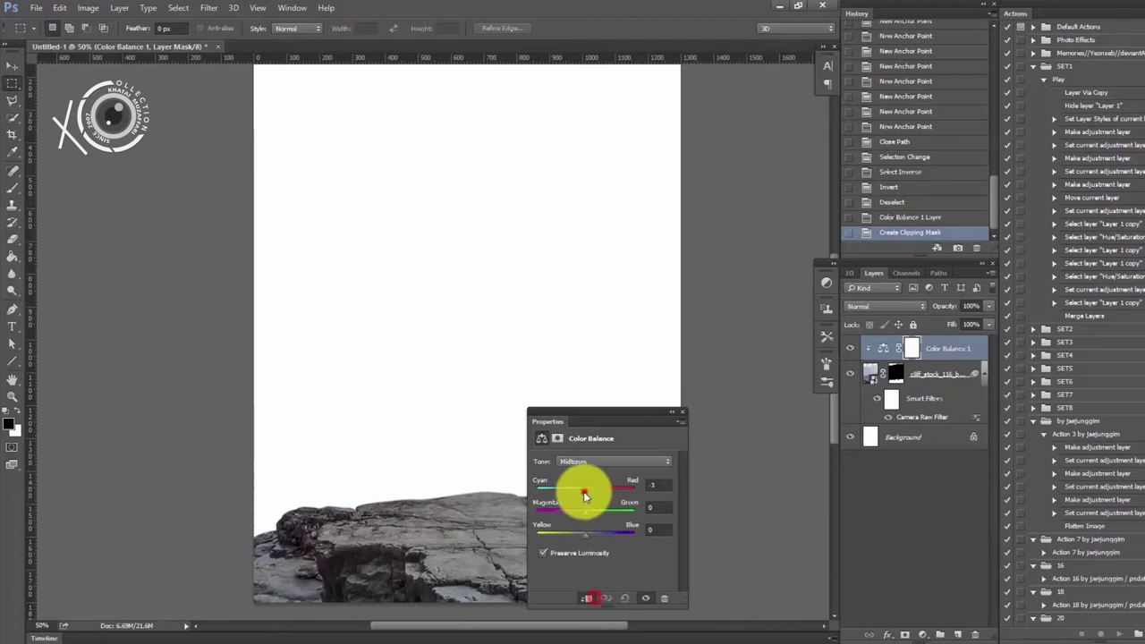
pyautogui.moveTo(584, 496); pyautogui.dragTo(580, 491)
pyautogui.moveTo(585, 535); pyautogui.dragTo(588, 537)
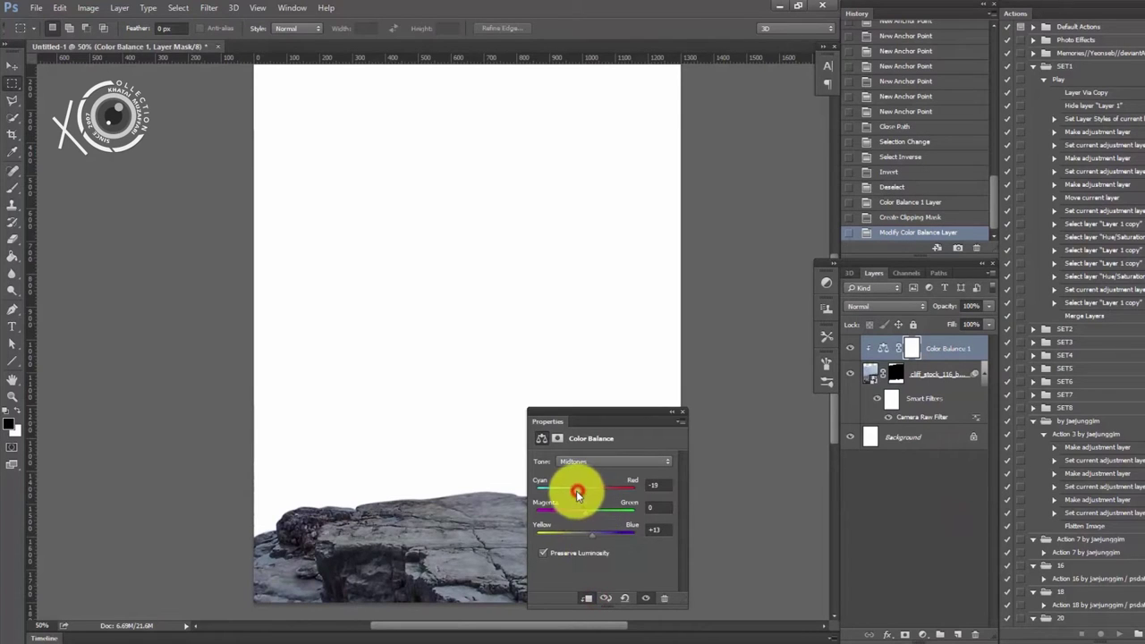
pyautogui.click(684, 414)
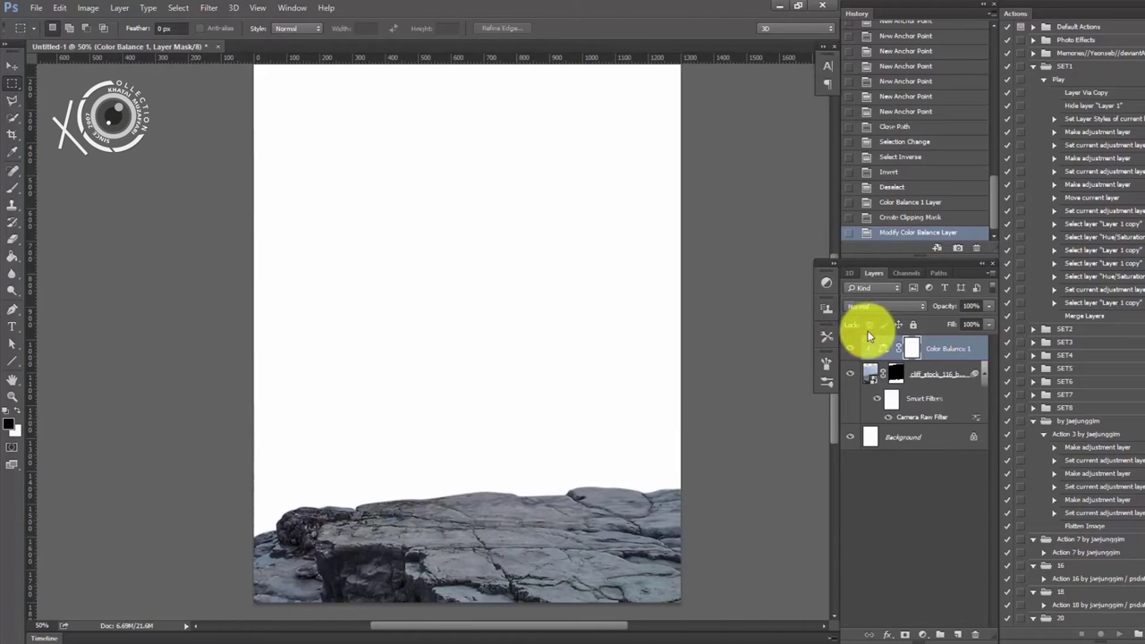
pyautogui.click(923, 636)
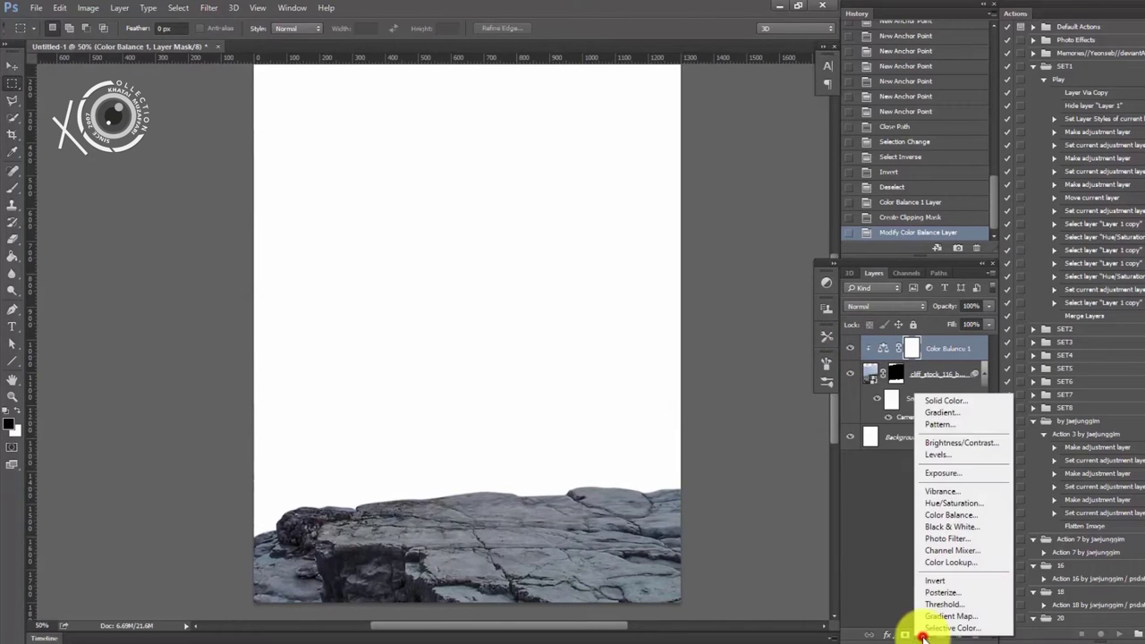
pyautogui.click(870, 524)
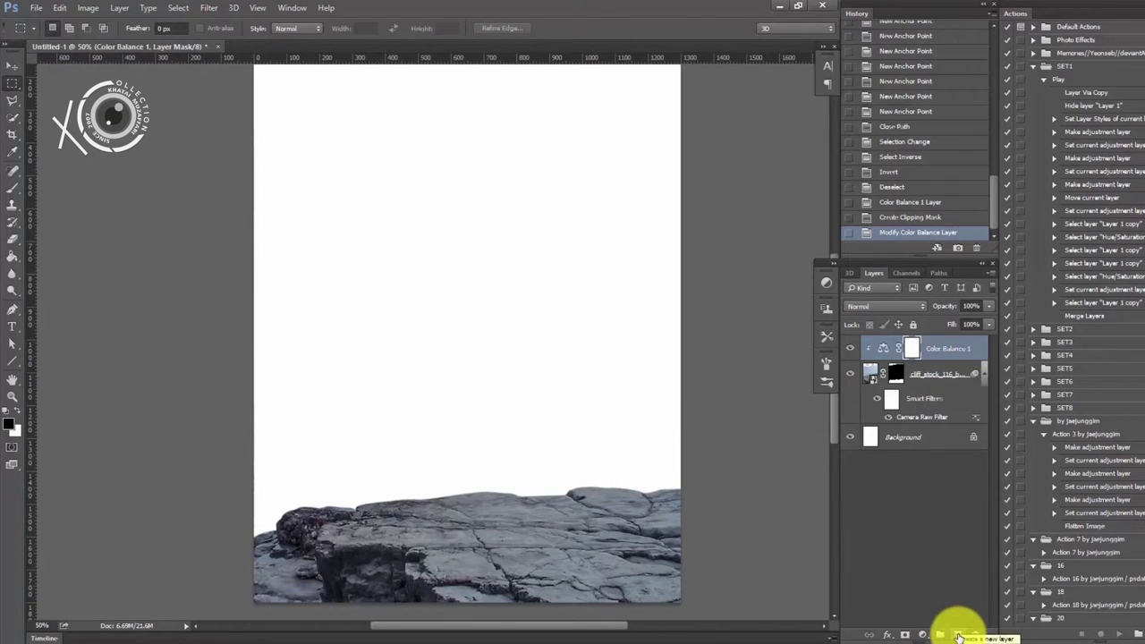
# - Add a new layer filled with 50% gray and set its blend mode to Overlay
pyautogui.click(959, 636)
pyautogui.click(59, 7)
pyautogui.click(76, 266)
pyautogui.click(510, 177)
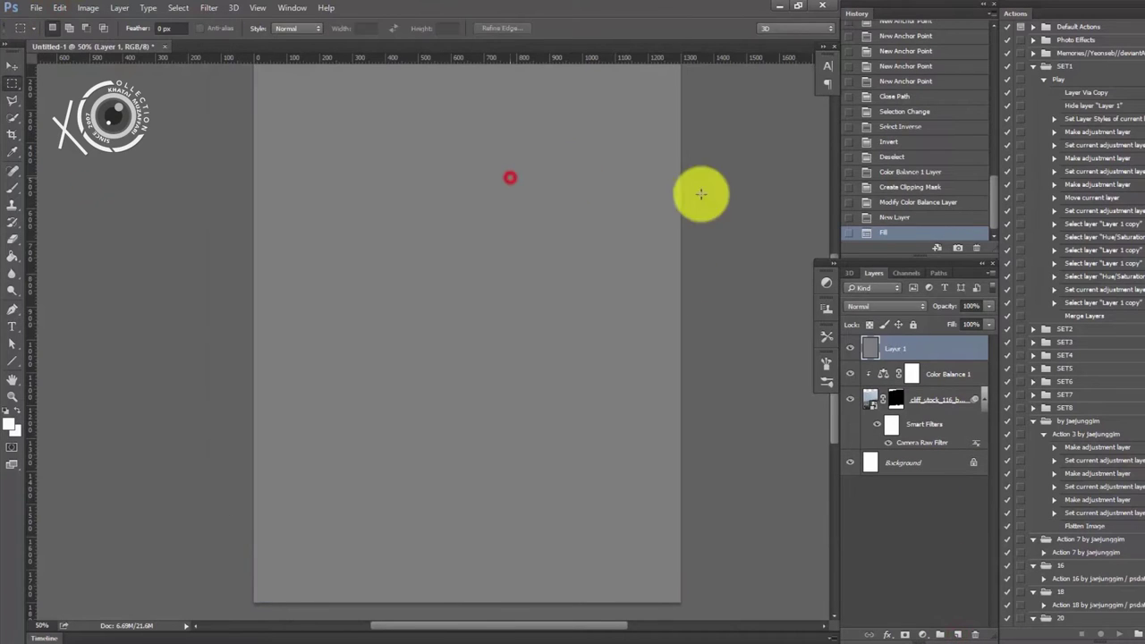
pyautogui.click(884, 305)
pyautogui.click(856, 436)
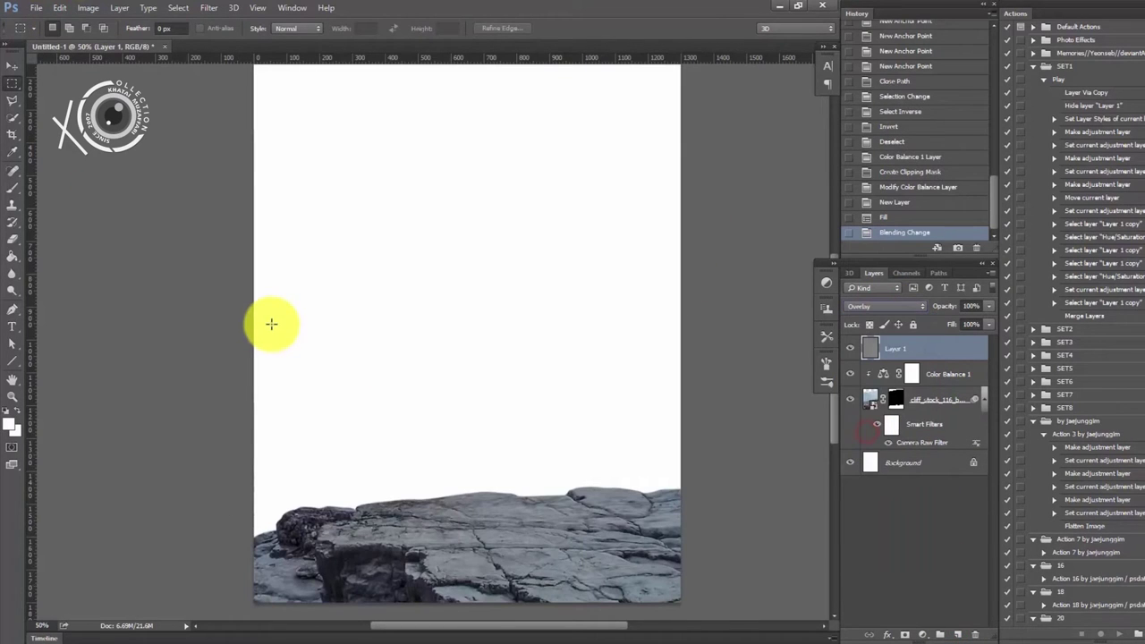
# - Dodge highlights across the rock's left, right, top and lower areas at 38% strength
pyautogui.press('o')
pyautogui.click(254, 28)
pyautogui.moveTo(328, 531)
pyautogui.mouseDown()
pyautogui.moveTo(385, 544)
pyautogui.moveTo(606, 537)
pyautogui.mouseUp()
pyautogui.hotkey('ctrl', 'z')
pyautogui.moveTo(466, 494)
pyautogui.mouseDown()
pyautogui.moveTo(577, 492)
pyautogui.moveTo(302, 512)
pyautogui.moveTo(438, 577)
pyautogui.moveTo(519, 585)
pyautogui.mouseUp()
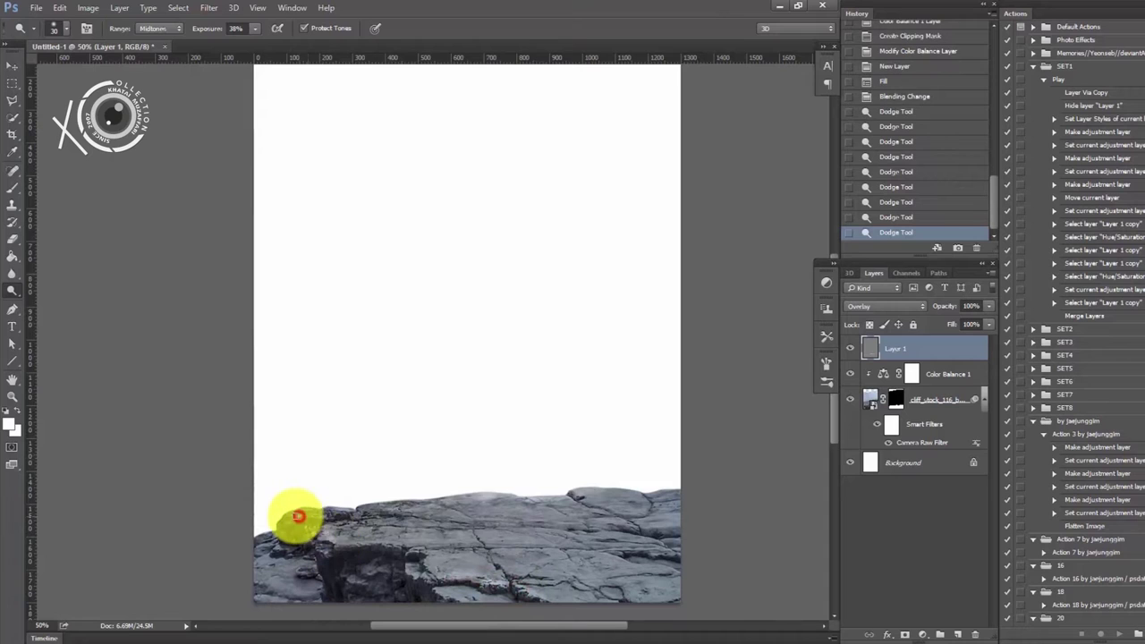
pyautogui.moveTo(298, 518); pyautogui.dragTo(350, 514)
pyautogui.moveTo(649, 525); pyautogui.dragTo(626, 528)
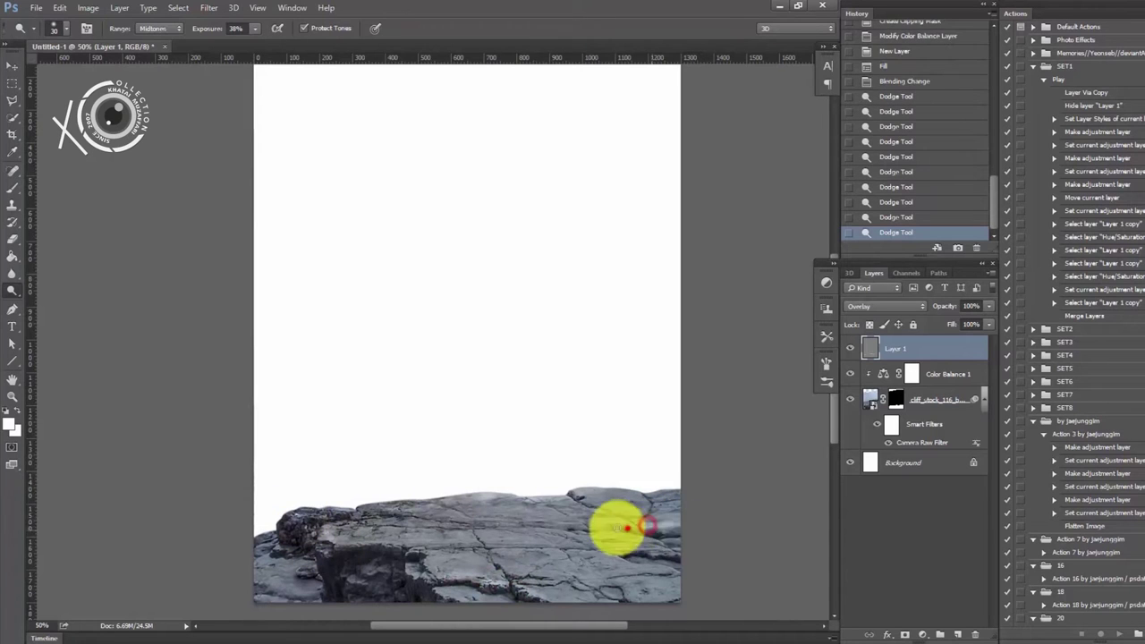
pyautogui.click(577, 494)
pyautogui.moveTo(345, 514); pyautogui.dragTo(358, 519)
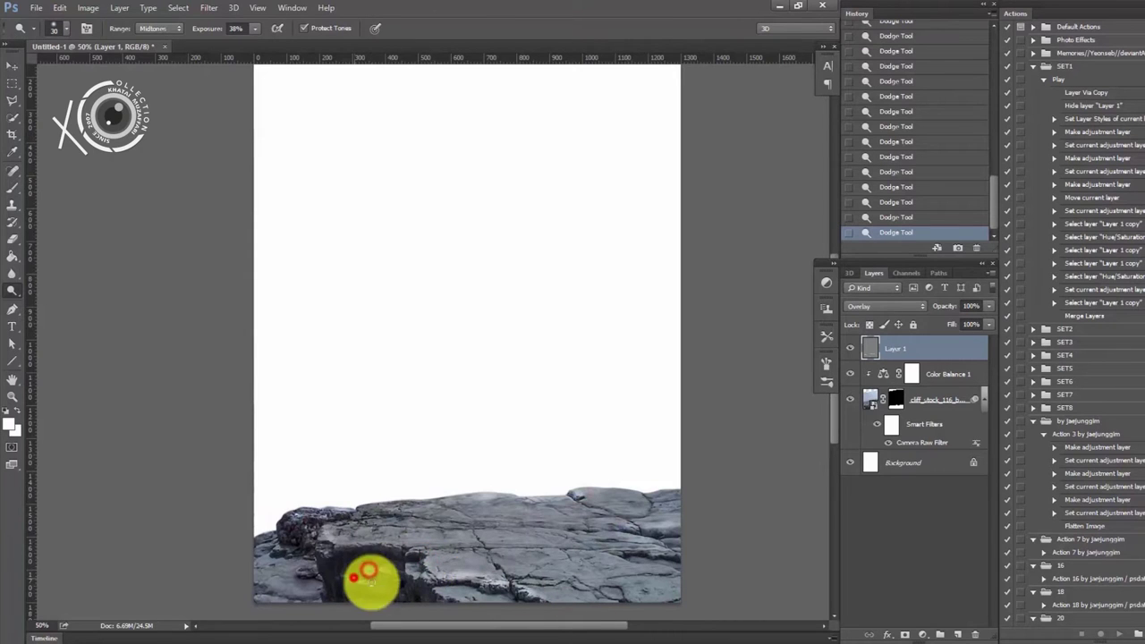
# - Switch to the Burn tool with a 58 px brush and darken the rock's shadows
pyautogui.rightClick(534, 543)
pyautogui.click(623, 373)
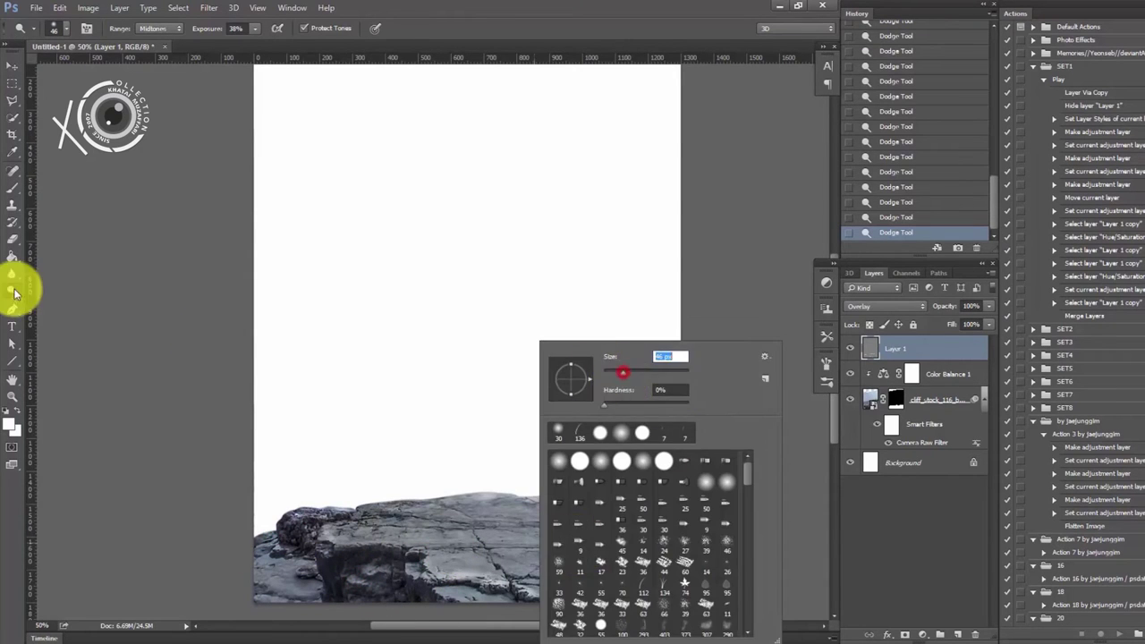
pyautogui.click(14, 294)
pyautogui.rightClick(492, 573)
pyautogui.click(584, 373)
pyautogui.click(361, 558)
pyautogui.moveTo(331, 576); pyautogui.dragTo(409, 596)
pyautogui.click(658, 561)
pyautogui.click(676, 562)
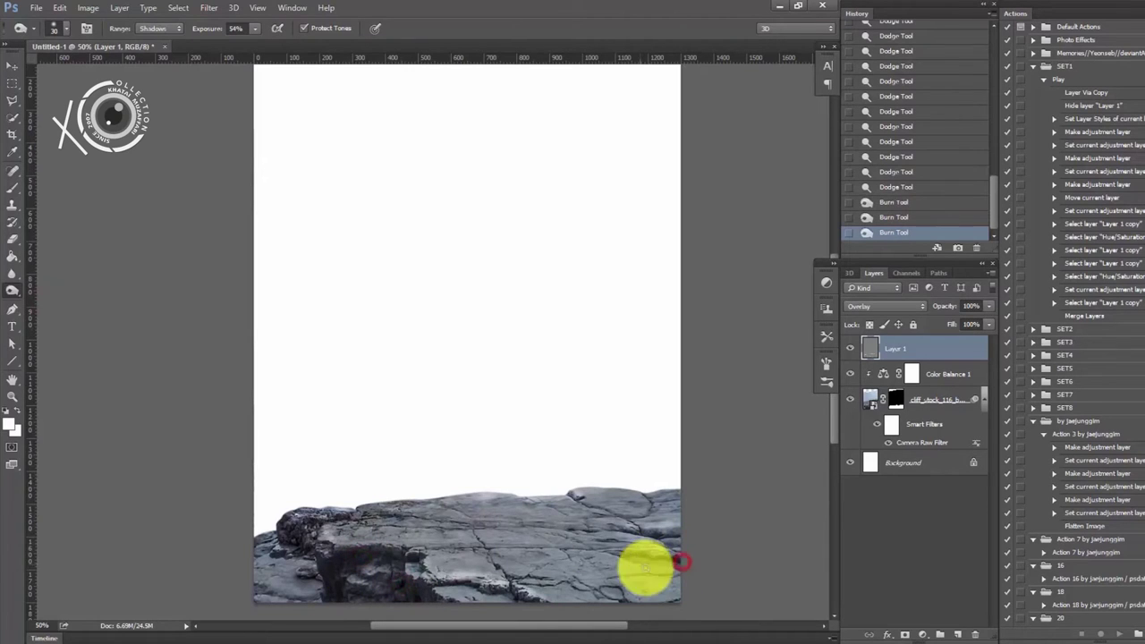
pyautogui.click(285, 545)
pyautogui.moveTo(291, 543); pyautogui.dragTo(336, 532)
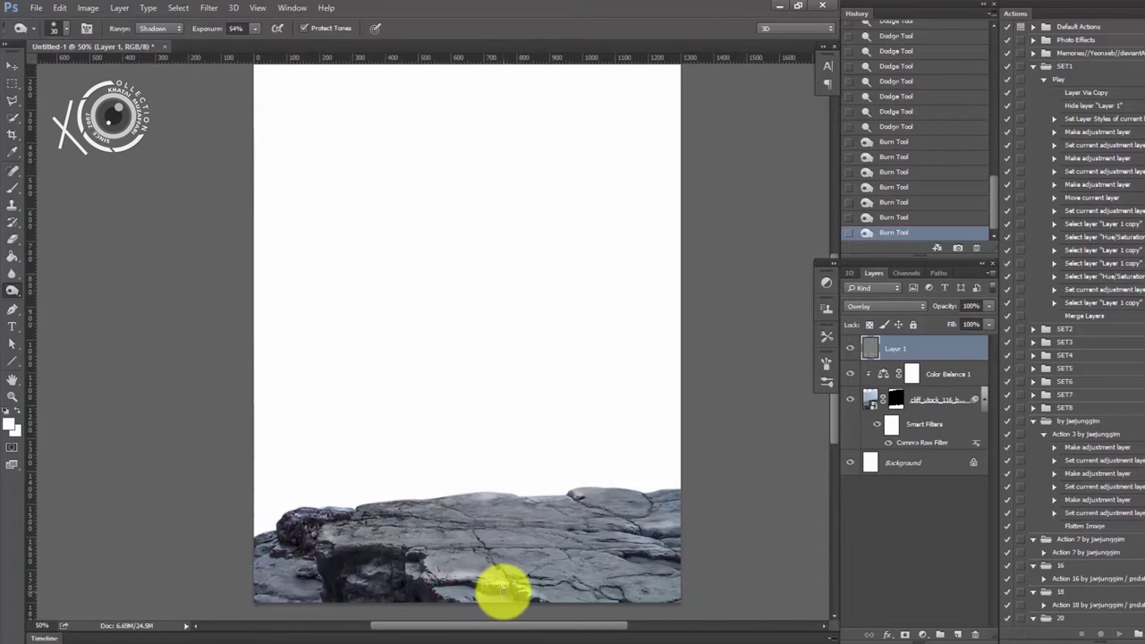
pyautogui.moveTo(503, 591); pyautogui.dragTo(516, 593)
pyautogui.moveTo(573, 497); pyautogui.dragTo(573, 527)
# - Burn soft shadows with a 108 px brush at 24% exposure, then clip Layer 1 to the cliff
pyautogui.rightClick(699, 375)
pyautogui.press('Return')
pyautogui.moveTo(296, 40); pyautogui.dragTo(242, 40)
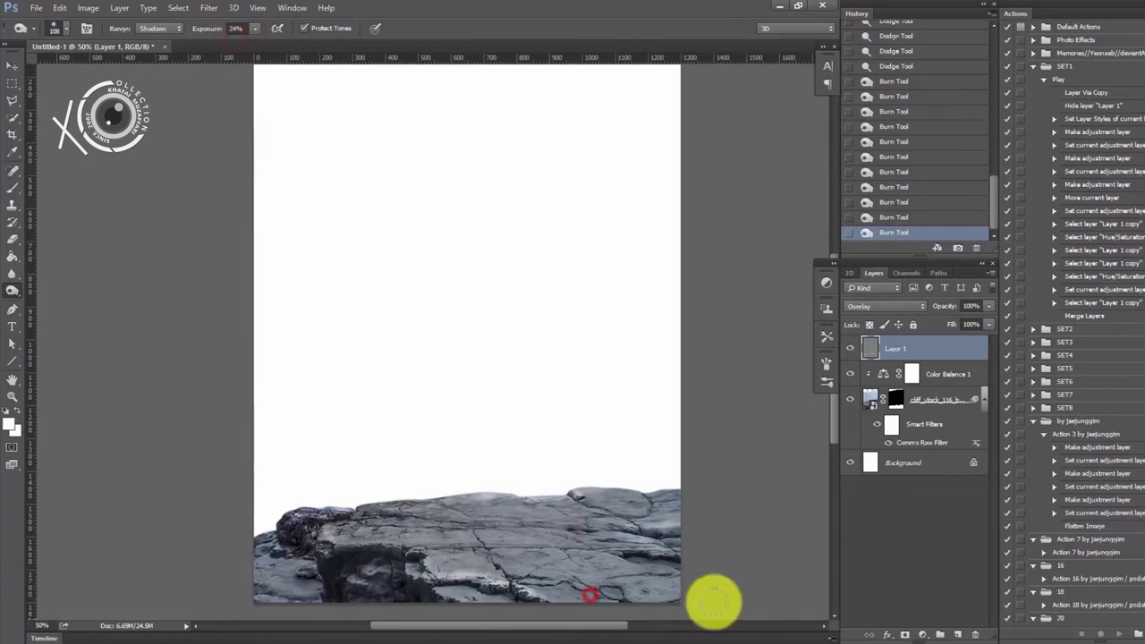
pyautogui.moveTo(648, 582)
pyautogui.mouseDown()
pyautogui.moveTo(670, 532)
pyautogui.moveTo(697, 513)
pyautogui.mouseUp()
pyautogui.moveTo(306, 614); pyautogui.dragTo(455, 568)
pyautogui.moveTo(397, 526)
pyautogui.mouseDown()
pyautogui.moveTo(545, 562)
pyautogui.moveTo(462, 562)
pyautogui.mouseUp()
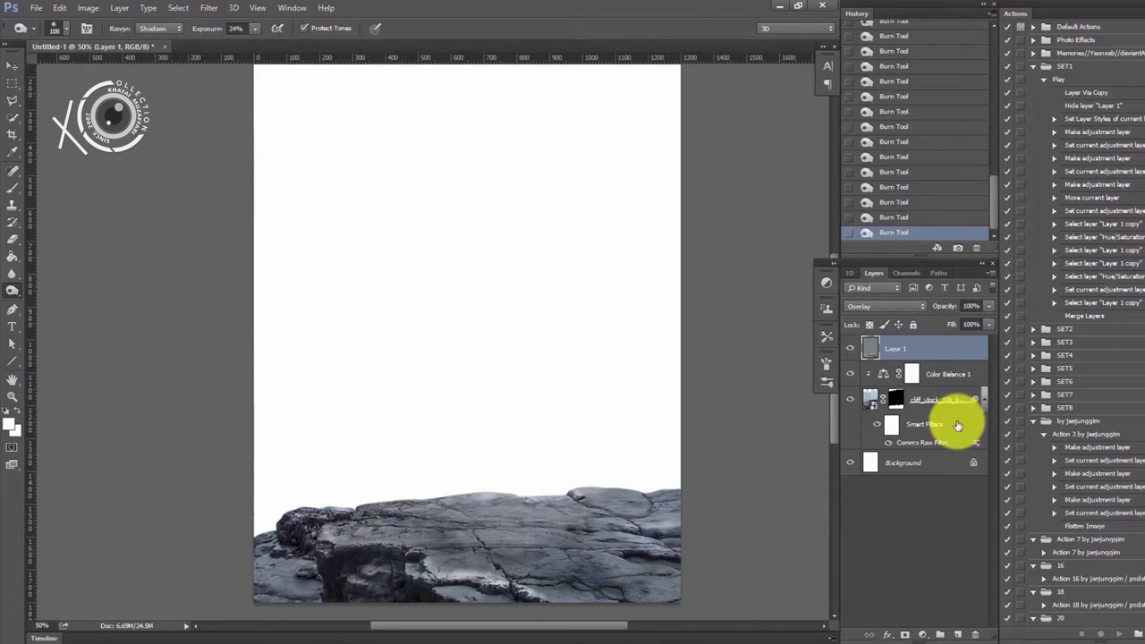
pyautogui.rightClick(936, 349)
pyautogui.click(958, 394)
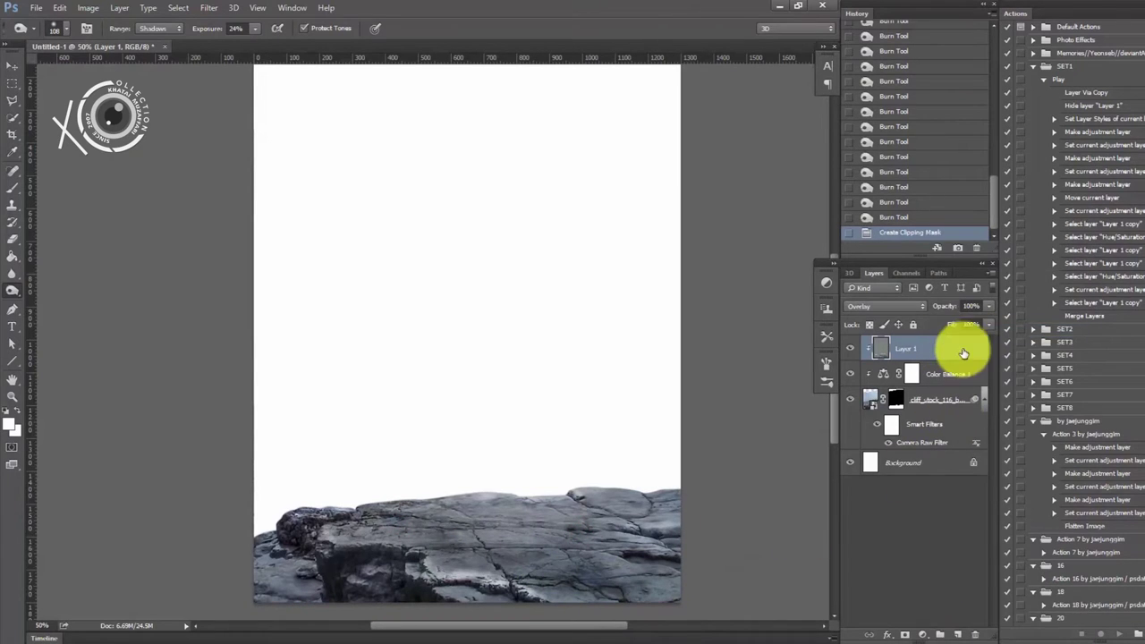
# - Place the stormy sky photo embedded just above the Background layer
pyautogui.click(926, 463)
pyautogui.click(36, 7)
pyautogui.click(71, 194)
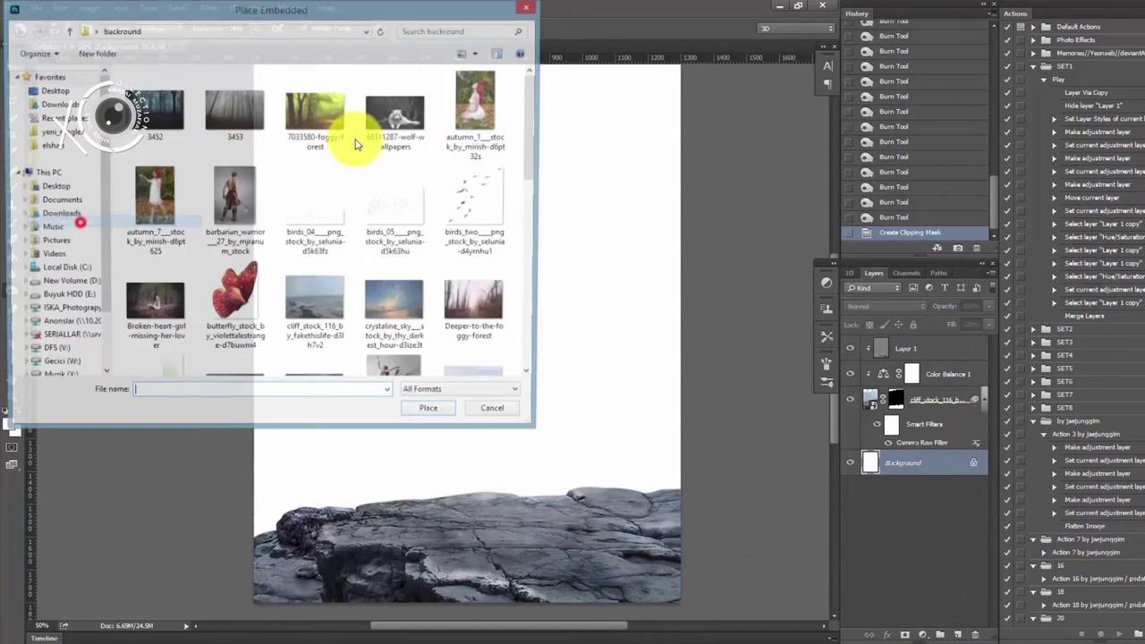
pyautogui.scroll(-5, 358, 146)
pyautogui.scroll(-5, 176, 228)
pyautogui.doubleClick(176, 229)
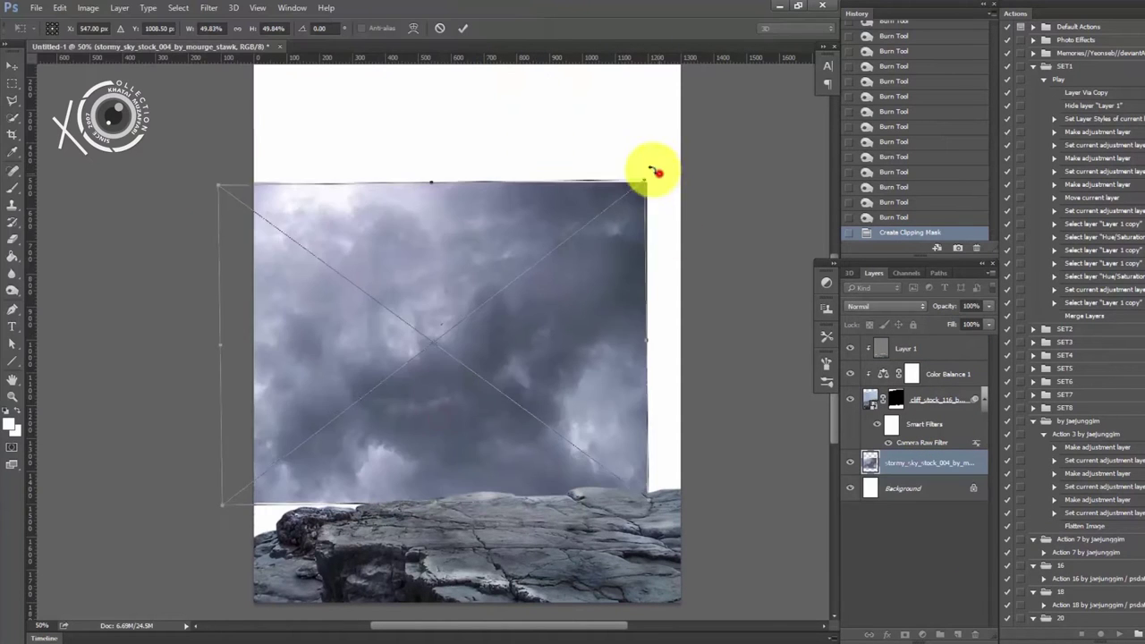
# - Rotate the sky a quarter turn and enlarge it to about 78% to fill the canvas
pyautogui.moveTo(659, 171); pyautogui.dragTo(252, 103)
pyautogui.hotkey('ctrl', '-')
pyautogui.moveTo(527, 209); pyautogui.dragTo(581, 140)
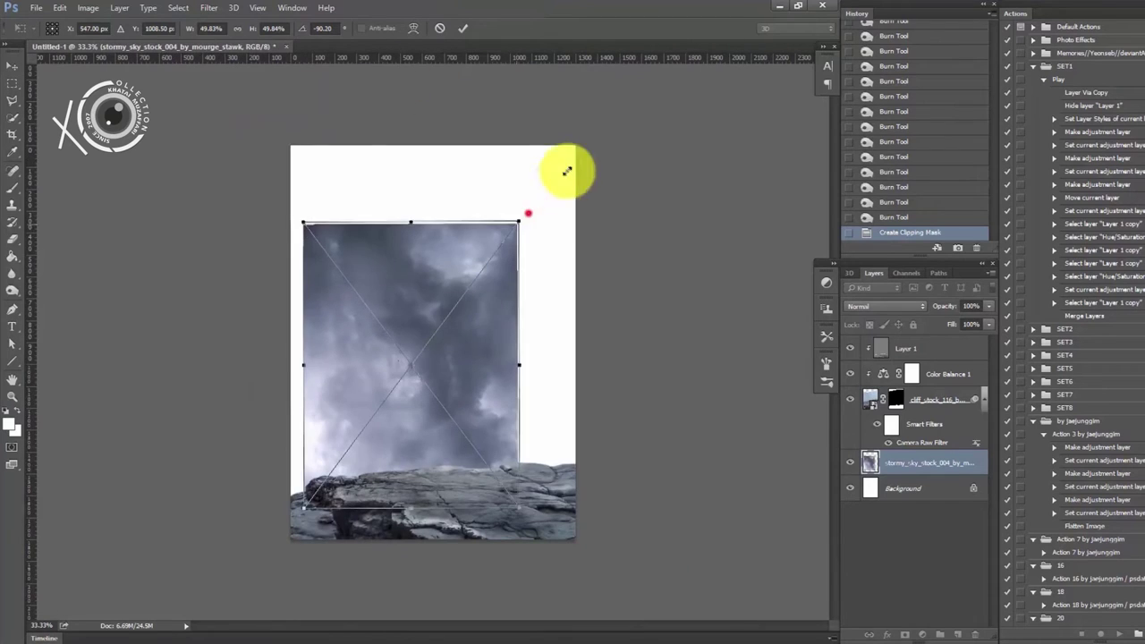
pyautogui.moveTo(304, 510); pyautogui.dragTo(278, 519)
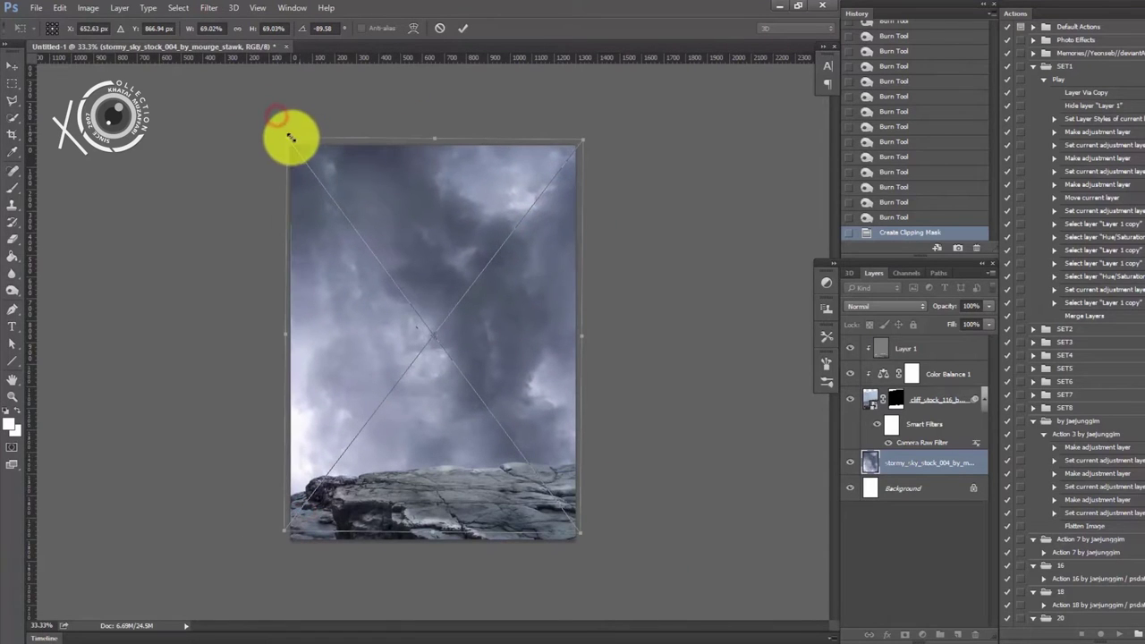
pyautogui.moveTo(291, 139); pyautogui.dragTo(235, 95)
pyautogui.moveTo(375, 178); pyautogui.dragTo(399, 181)
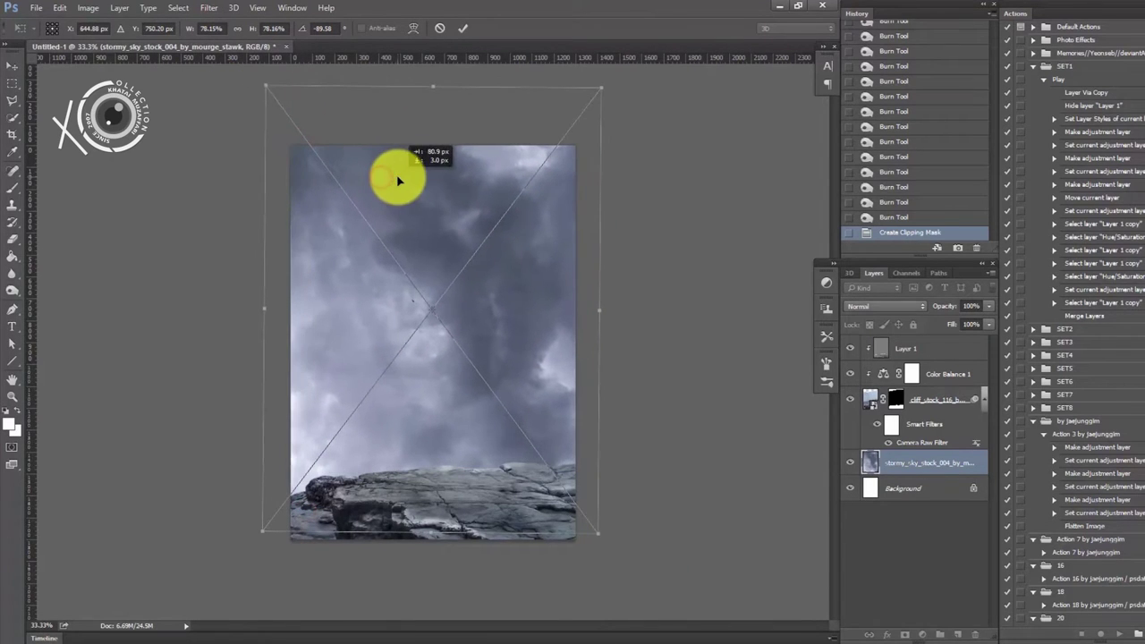
pyautogui.press('Return')
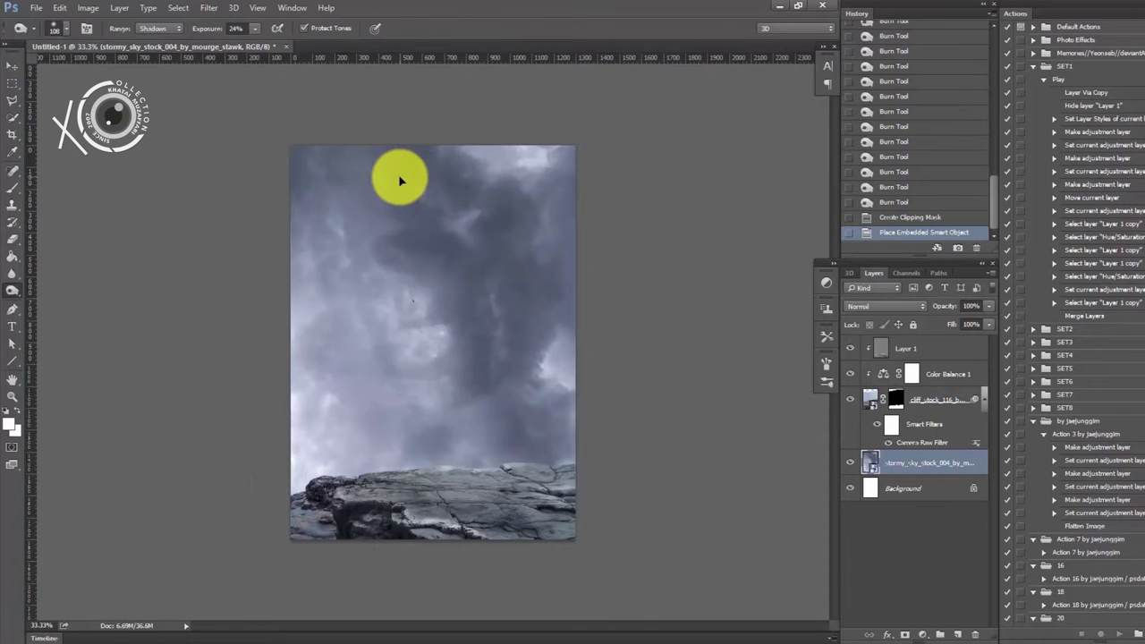
pyautogui.hotkey('ctrl', '+')
pyautogui.click(922, 635)
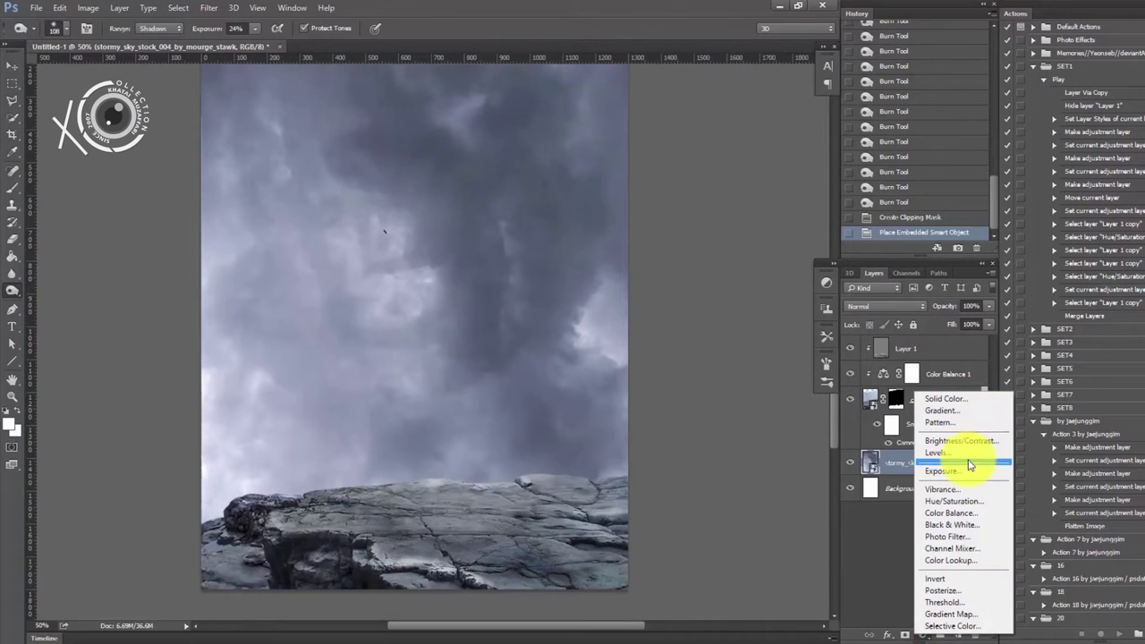
# - Add a Color Balance layer to the sky with Cyan-Red -20 and Yellow-Blue +23
pyautogui.click(961, 515)
pyautogui.moveTo(586, 488); pyautogui.dragTo(579, 490)
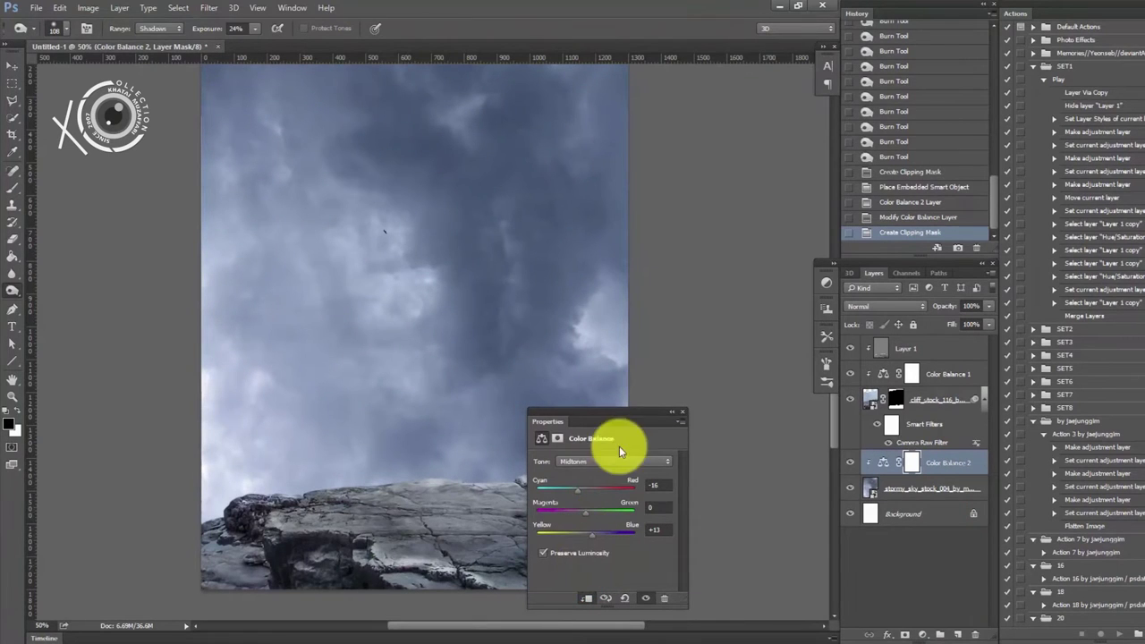
pyautogui.moveTo(577, 489); pyautogui.dragTo(575, 489)
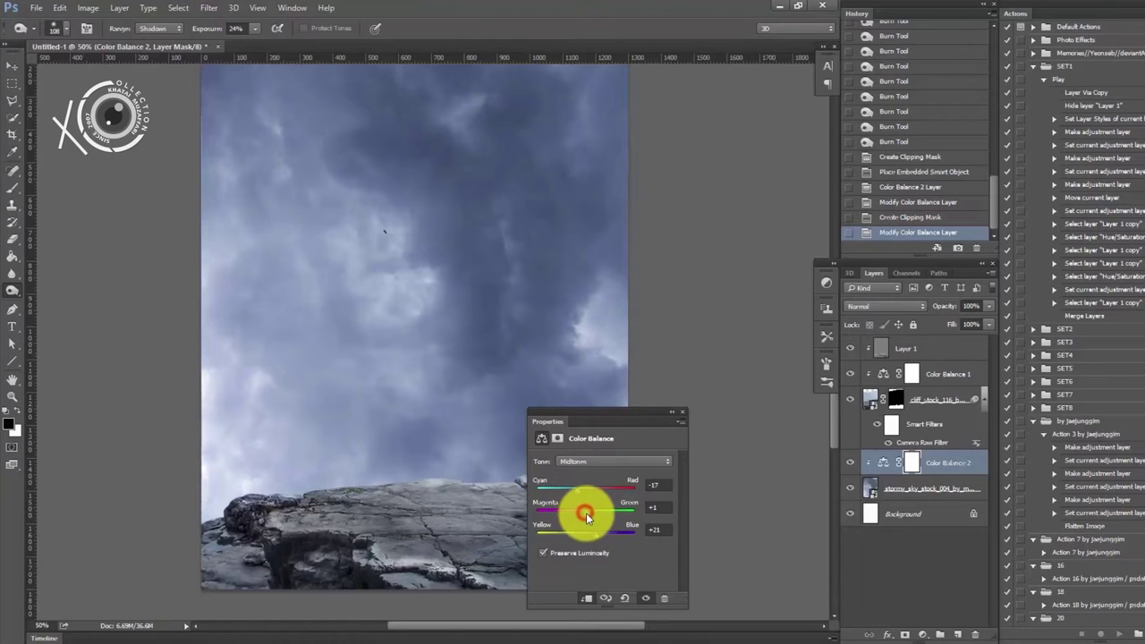
pyautogui.moveTo(587, 513); pyautogui.dragTo(583, 489)
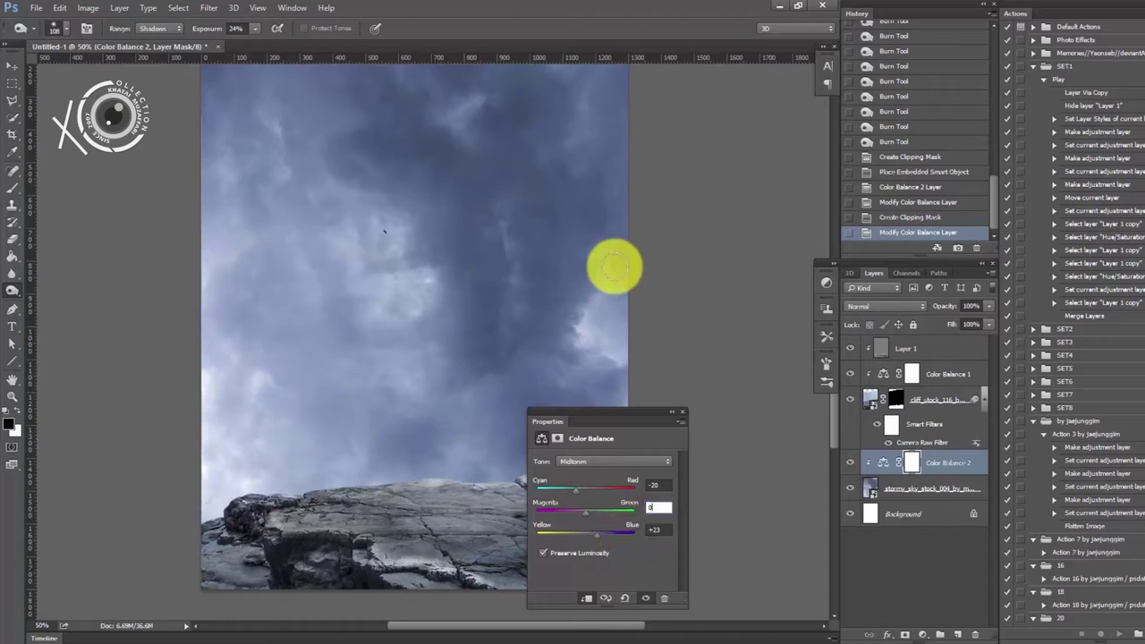
pyautogui.click(666, 504)
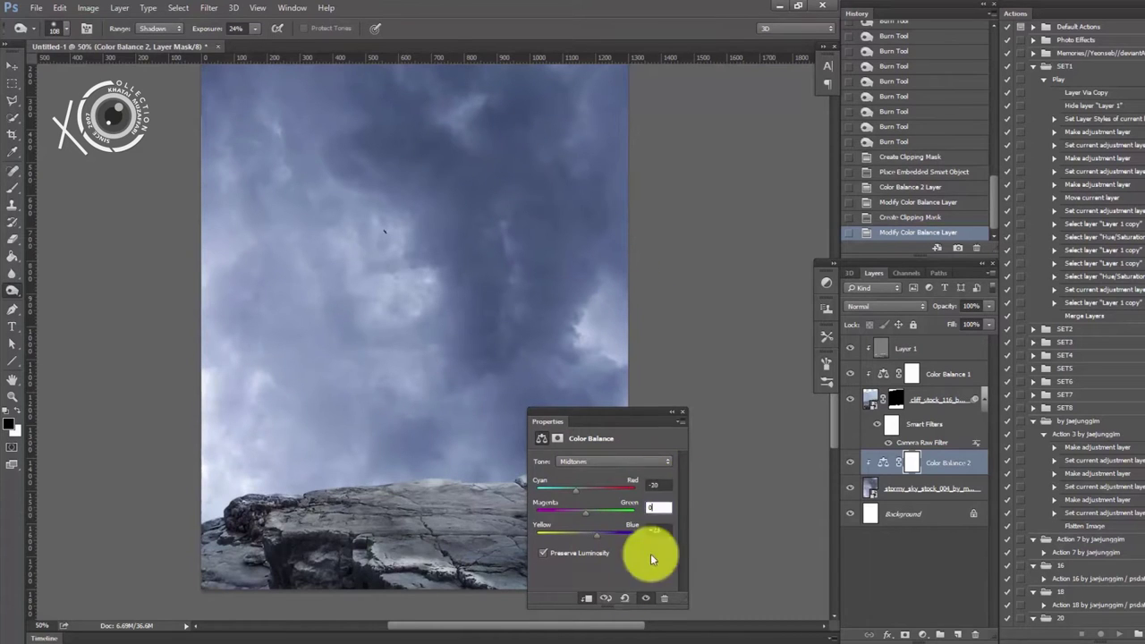
pyautogui.click(683, 413)
# - Add a Hue/Saturation layer clipped to the sky with Lightness +19
pyautogui.click(923, 634)
pyautogui.click(956, 505)
pyautogui.click(586, 598)
pyautogui.moveTo(602, 565); pyautogui.dragTo(626, 566)
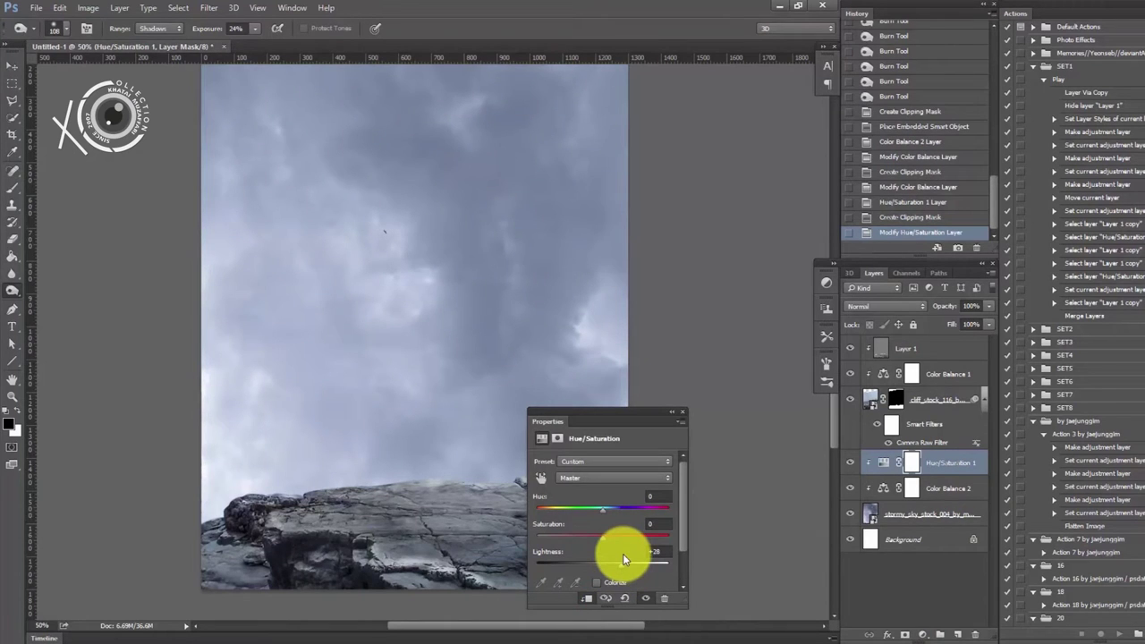
pyautogui.hotkey('ctrl', '-')
pyautogui.moveTo(622, 561); pyautogui.dragTo(618, 570)
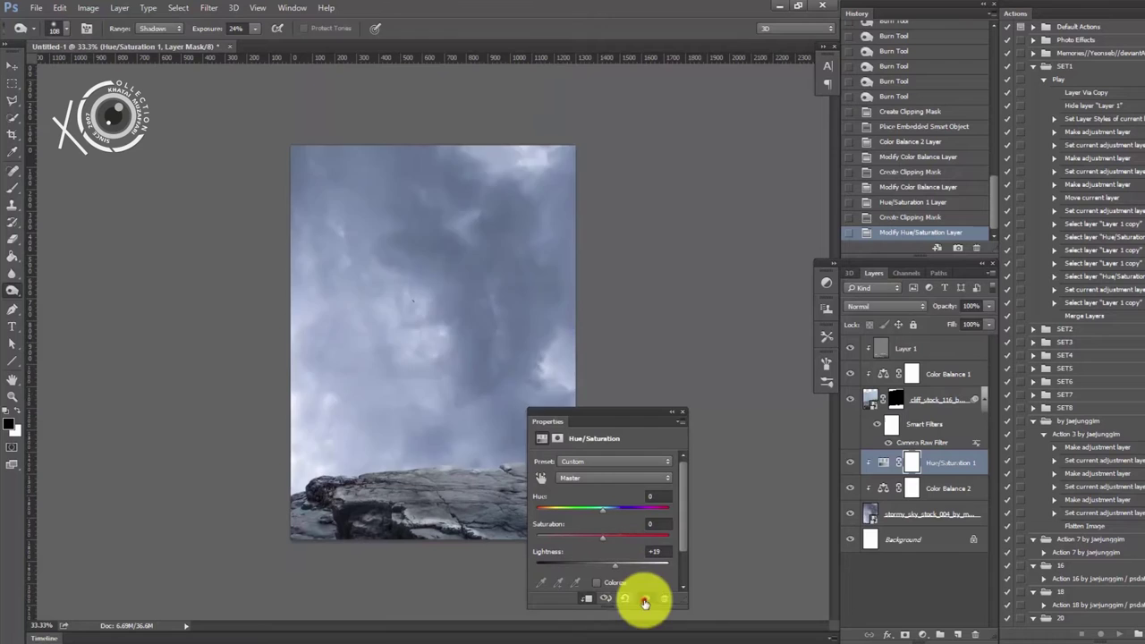
# - On the stormy sky layer, set Camera Raw Highlights to -40 and Shadows to +25
pyautogui.click(682, 411)
pyautogui.click(872, 516)
pyautogui.click(209, 9)
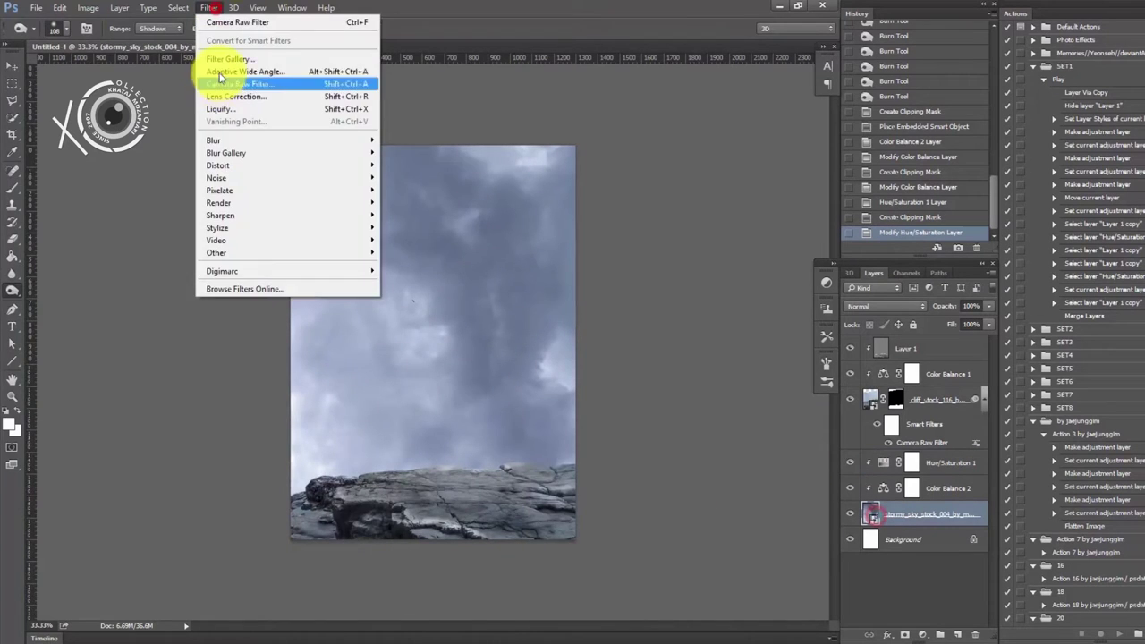
pyautogui.click(220, 83)
pyautogui.moveTo(741, 290)
pyautogui.mouseDown()
pyautogui.moveTo(710, 290)
pyautogui.moveTo(761, 310)
pyautogui.mouseUp()
pyautogui.moveTo(741, 351); pyautogui.dragTo(735, 350)
# - Add contrast and Clarity +14 to the sky, apply the filter, and select Layer 1
pyautogui.moveTo(741, 269); pyautogui.dragTo(749, 269)
pyautogui.moveTo(743, 376)
pyautogui.mouseDown()
pyautogui.moveTo(755, 376)
pyautogui.moveTo(753, 354)
pyautogui.mouseUp()
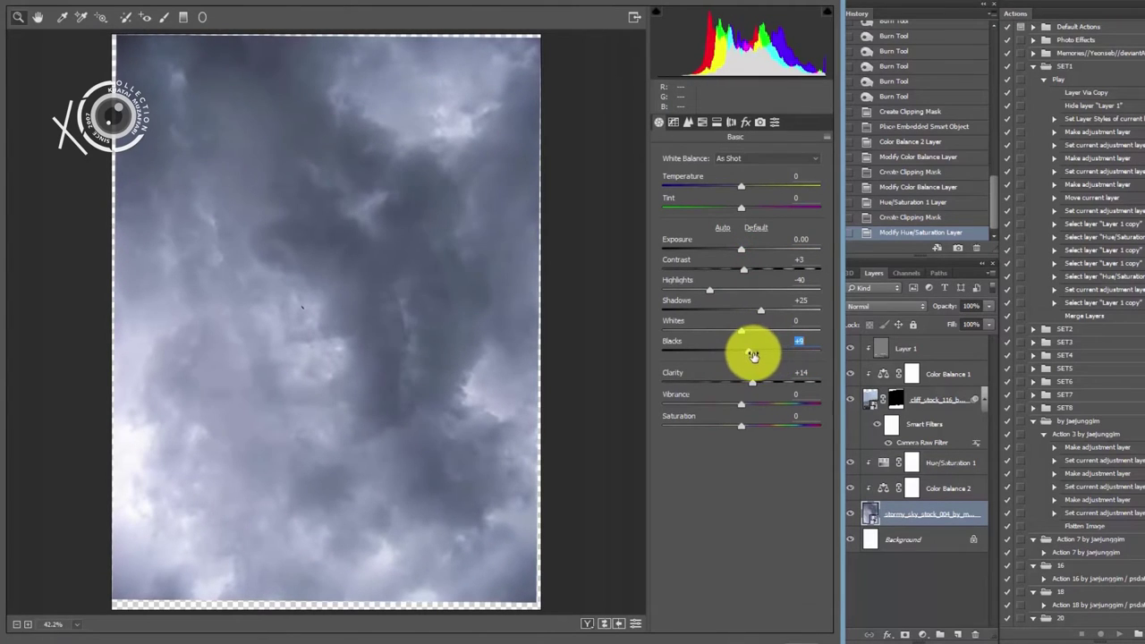
pyautogui.press('Return')
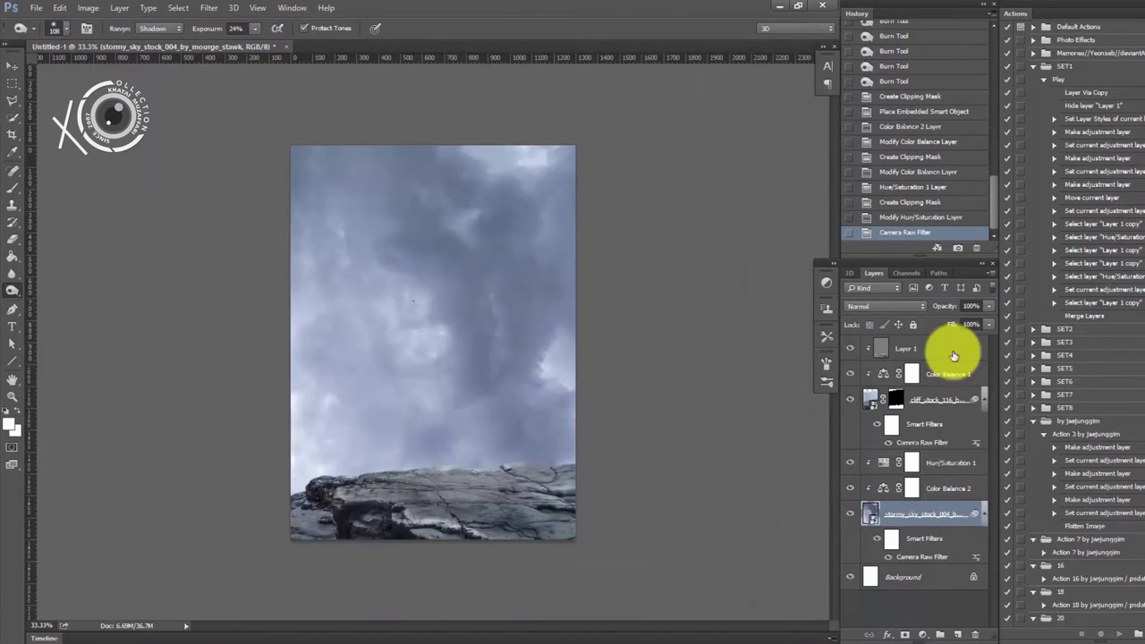
pyautogui.click(954, 357)
pyautogui.click(40, 8)
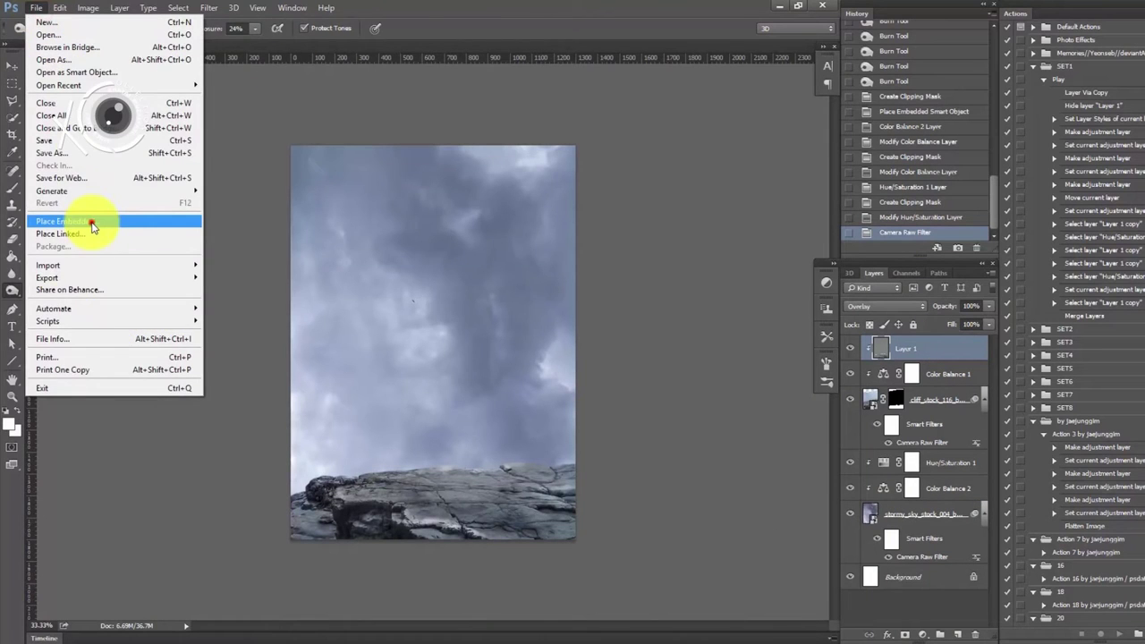
# - Place the fighting white tigers image as an embedded layer
pyautogui.click(92, 228)
pyautogui.scroll(-3, 430, 340)
pyautogui.doubleClick(328, 312)
# - Move the tigers onto the rock, scaled about 24% and tilted 2.5°, and commit
pyautogui.moveTo(468, 281); pyautogui.dragTo(474, 364)
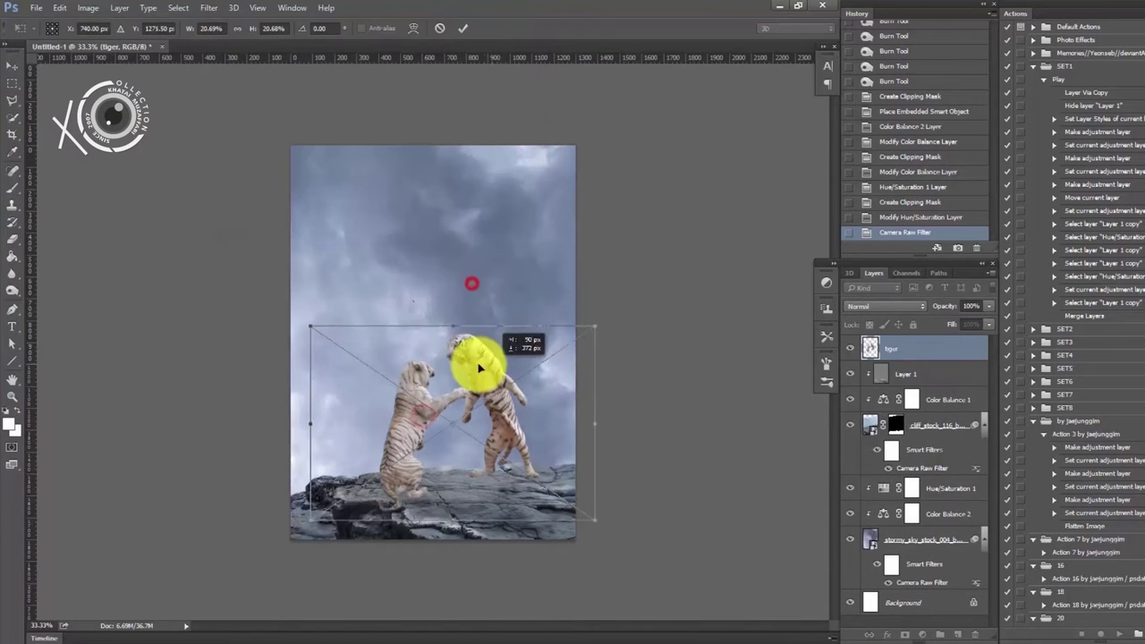
pyautogui.moveTo(626, 307); pyautogui.dragTo(611, 320)
pyautogui.moveTo(520, 337); pyautogui.dragTo(527, 349)
pyautogui.moveTo(294, 303); pyautogui.dragTo(290, 296)
pyautogui.moveTo(614, 314); pyautogui.dragTo(626, 309)
pyautogui.moveTo(495, 347); pyautogui.dragTo(501, 351)
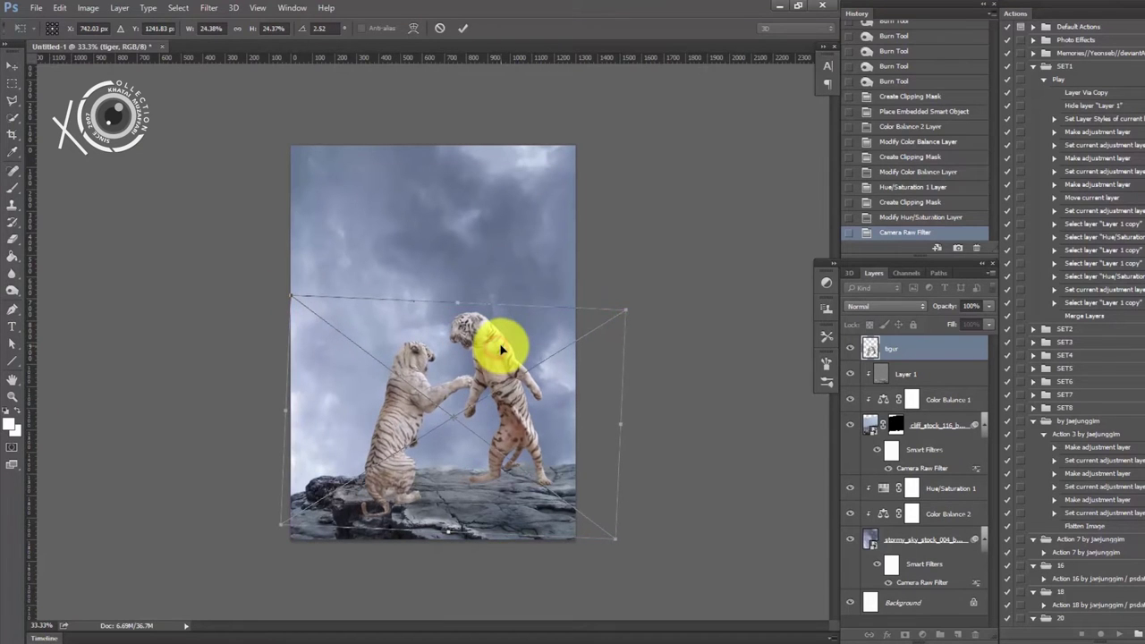
pyautogui.press('Return')
pyautogui.hotkey('ctrl', '+')
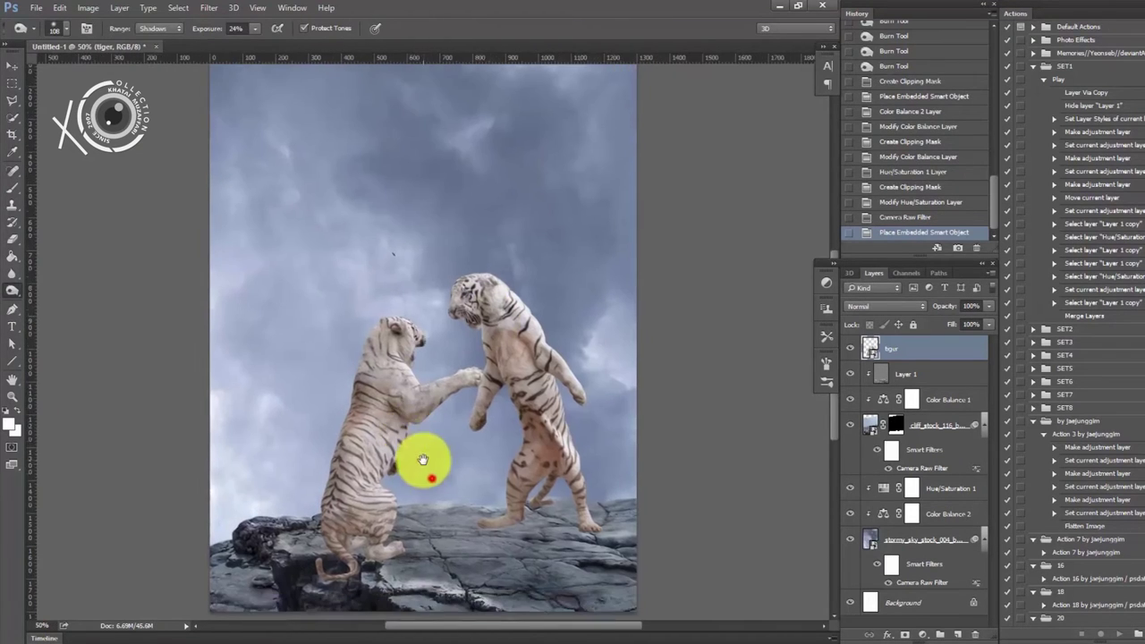
# - Camera Raw the tigers: Contrast +10, Highlights -31, Shadows +51, Blacks -49, Clarity +32
pyautogui.click(209, 8)
pyautogui.click(236, 84)
pyautogui.click(785, 310)
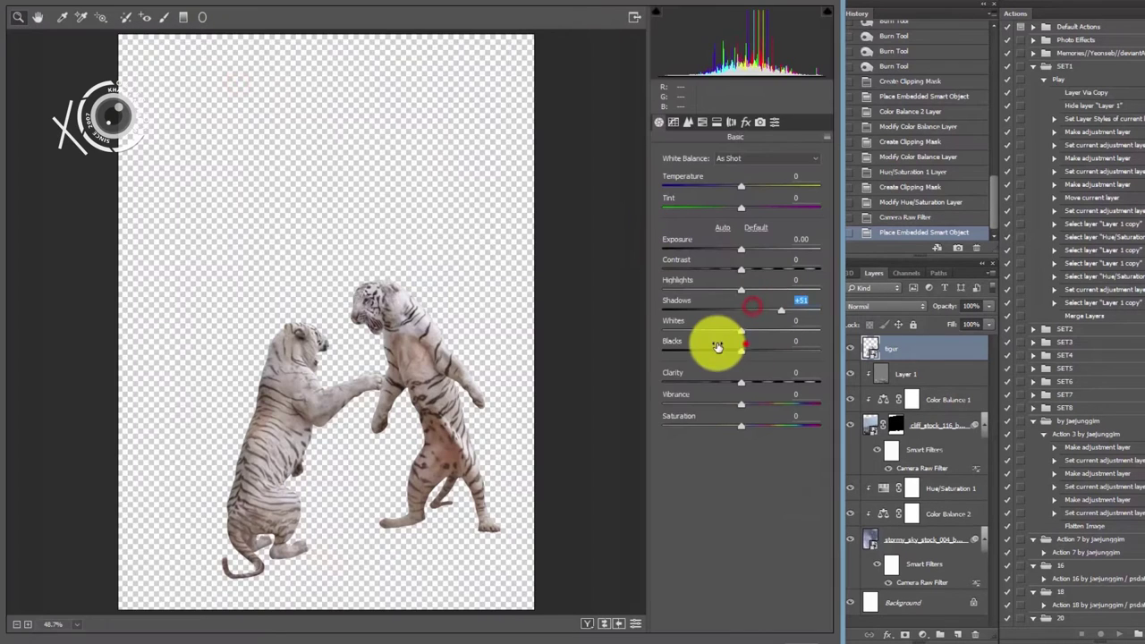
pyautogui.moveTo(754, 290)
pyautogui.mouseDown()
pyautogui.moveTo(716, 290)
pyautogui.moveTo(757, 261)
pyautogui.mouseUp()
pyautogui.click(766, 379)
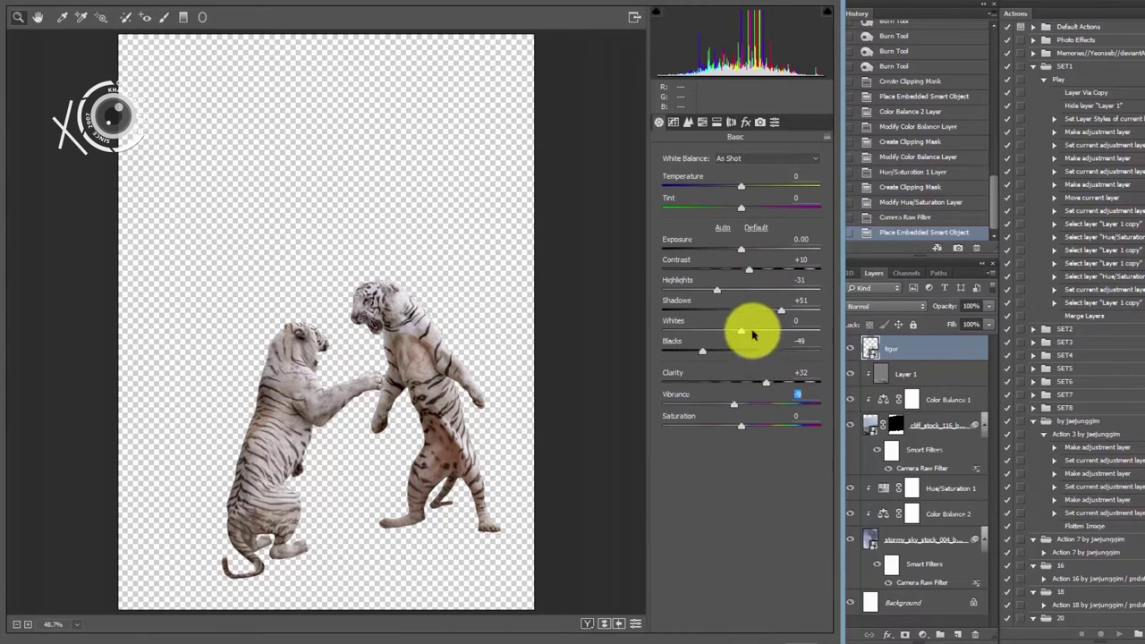
pyautogui.press('Return')
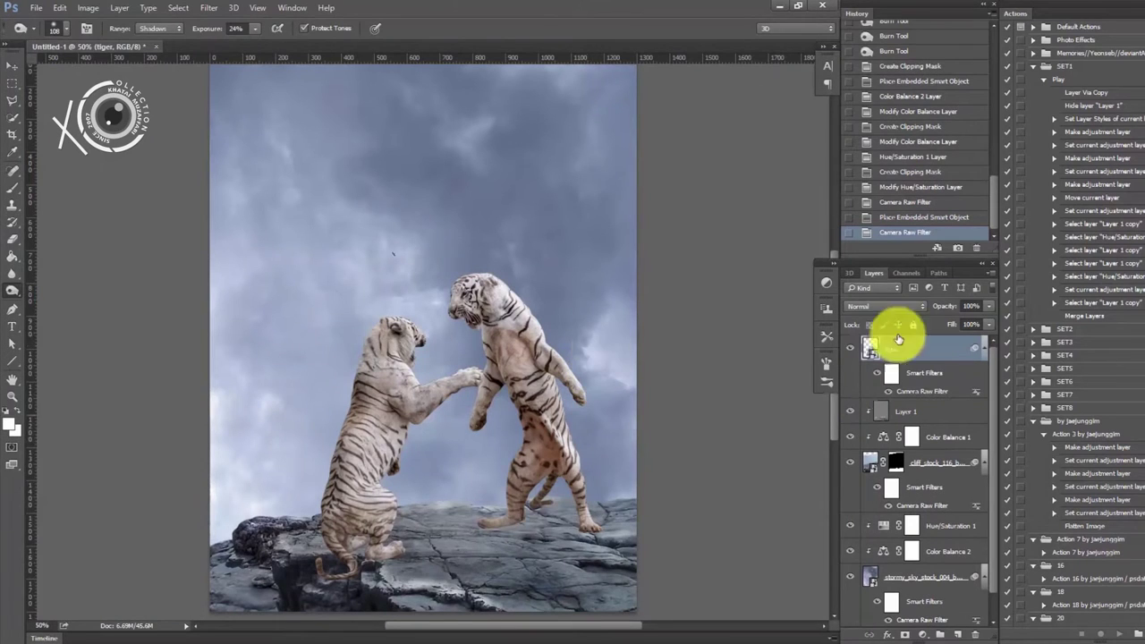
pyautogui.click(850, 348)
pyautogui.click(850, 348)
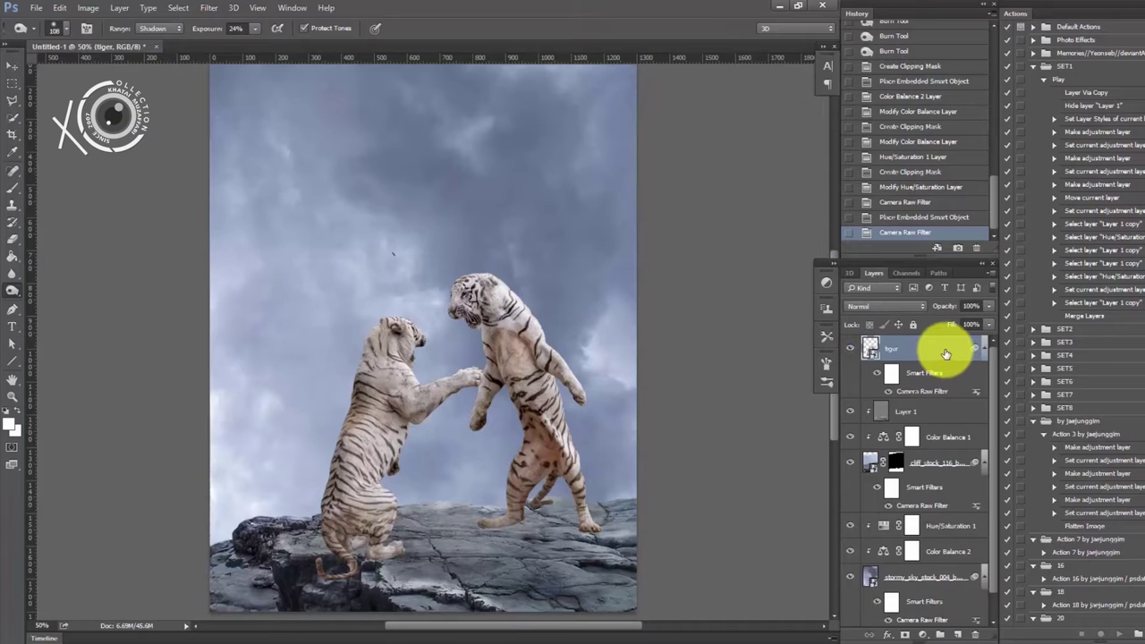
# - Add a Color Balance layer clipped to the tigers: Cyan/Red -13, Yellow/Blue +23
pyautogui.click(925, 635)
pyautogui.click(961, 515)
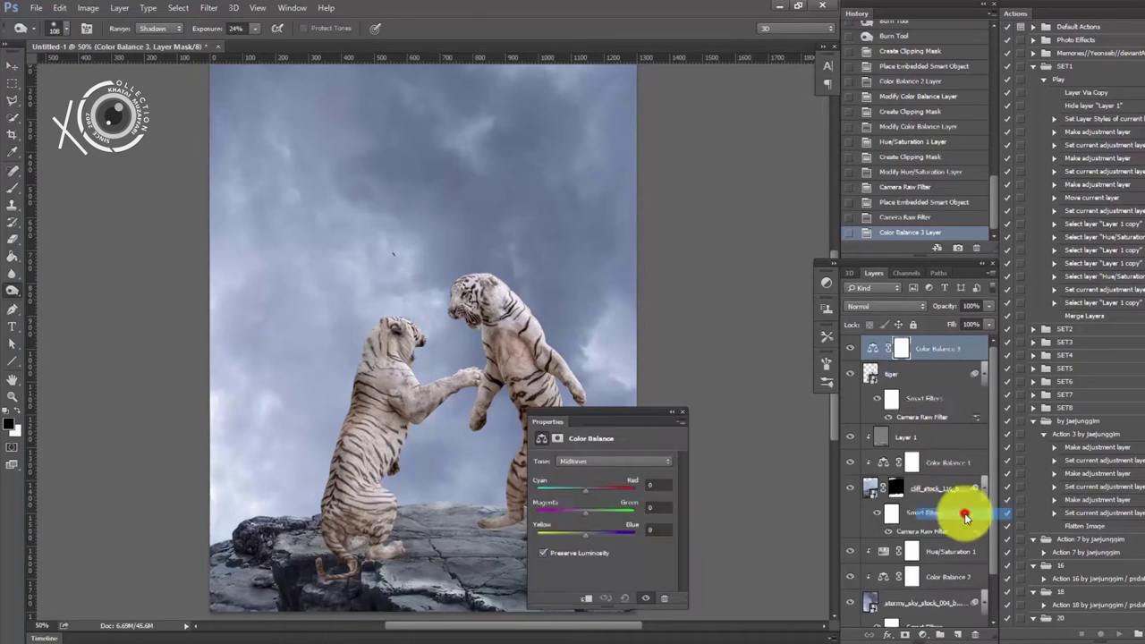
pyautogui.click(586, 599)
pyautogui.moveTo(586, 537); pyautogui.dragTo(598, 534)
pyautogui.moveTo(587, 490); pyautogui.dragTo(576, 490)
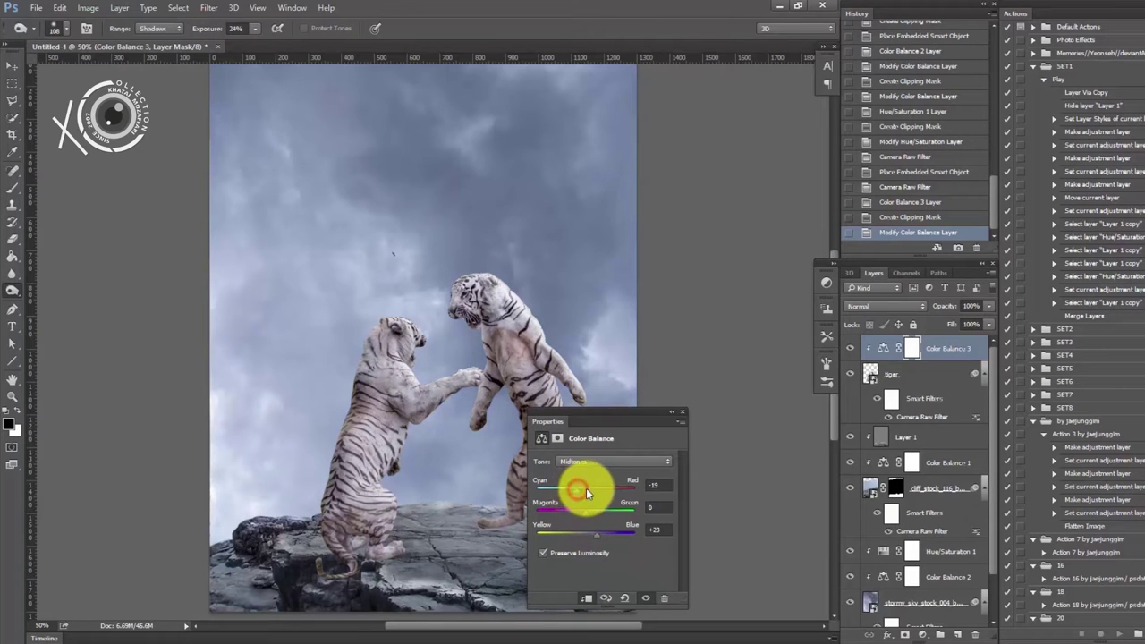
pyautogui.click(681, 411)
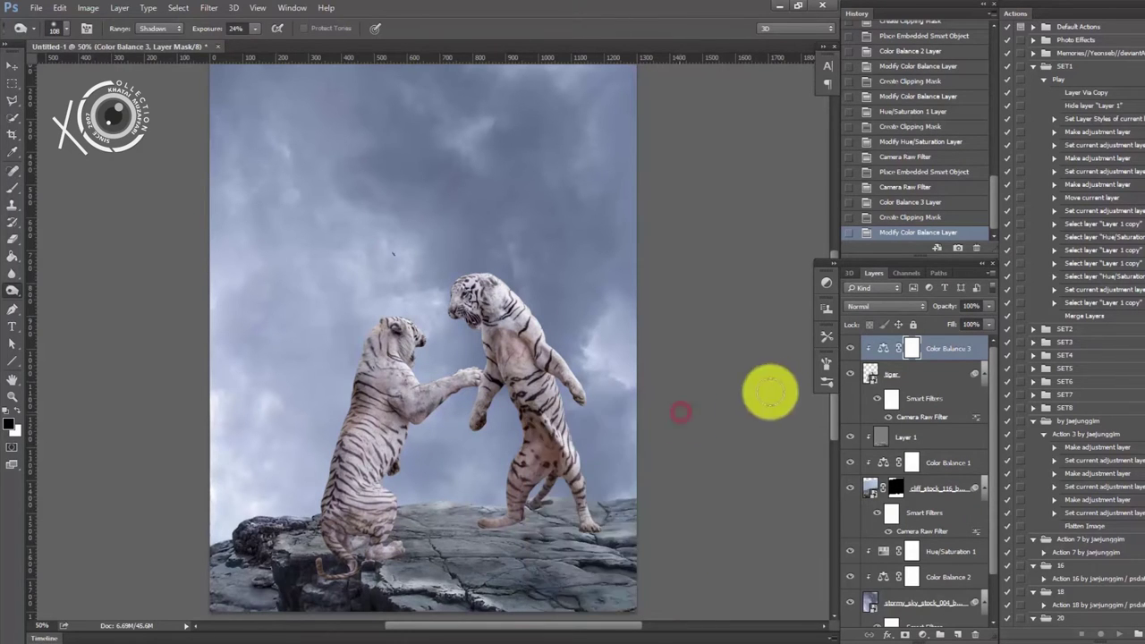
pyautogui.click(958, 634)
# - Fill Layer 2 with 50% gray and set its blend mode to Overlay
pyautogui.click(59, 8)
pyautogui.click(69, 173)
pyautogui.click(503, 184)
pyautogui.click(914, 309)
pyautogui.click(886, 411)
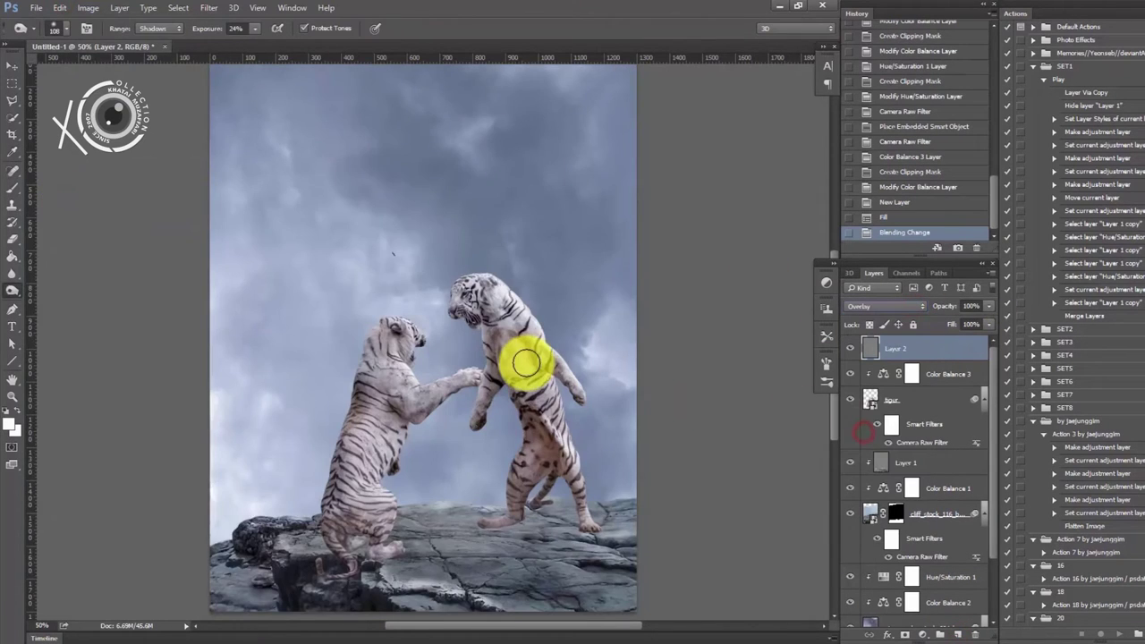
pyautogui.keyDown('ctrl'); pyautogui.click(525, 358); pyautogui.keyUp('ctrl')
pyautogui.keyDown('ctrl'); pyautogui.click(542, 344); pyautogui.keyUp('ctrl')
pyautogui.hotkey('ctrl', '-')
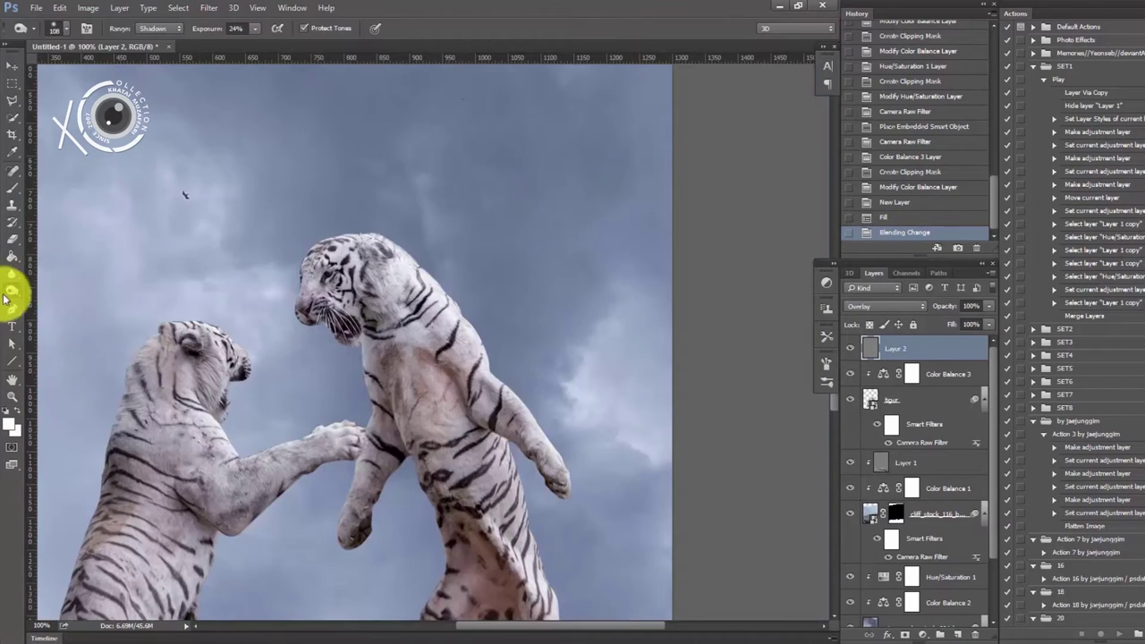
# - Burn the right tiger's shoulder, flank and forearm at 51% exposure, and clip Layer 2
pyautogui.moveTo(463, 396); pyautogui.dragTo(502, 404)
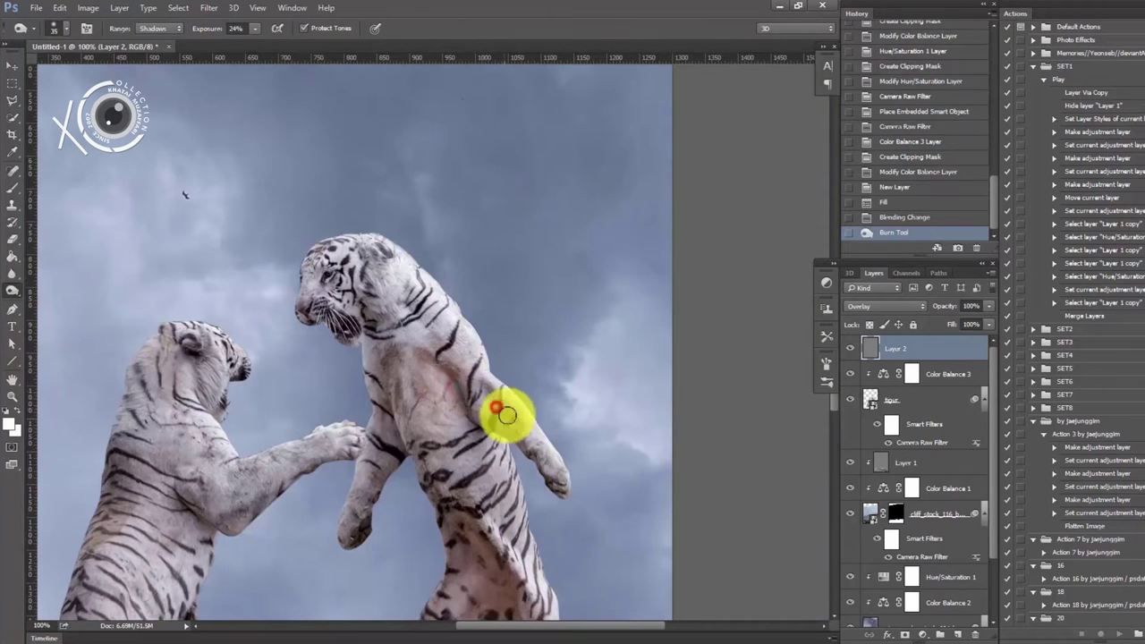
pyautogui.click(505, 414)
pyautogui.moveTo(506, 511); pyautogui.dragTo(544, 545)
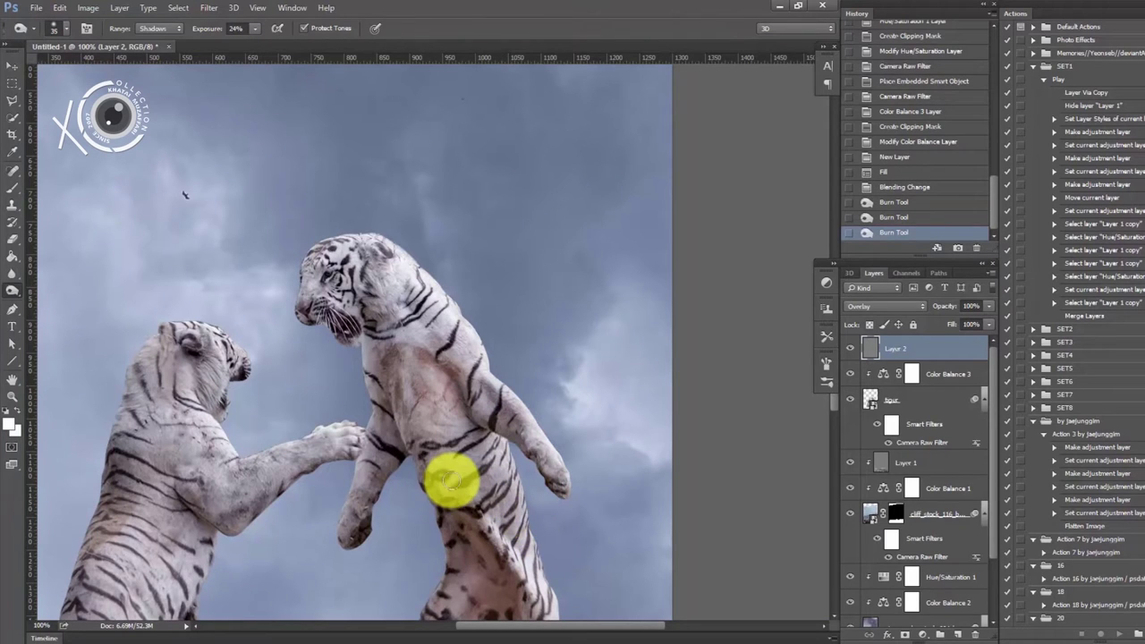
pyautogui.click(461, 469)
pyautogui.click(531, 550)
pyautogui.click(397, 506)
pyautogui.moveTo(400, 468); pyautogui.dragTo(402, 430)
pyautogui.click(256, 28)
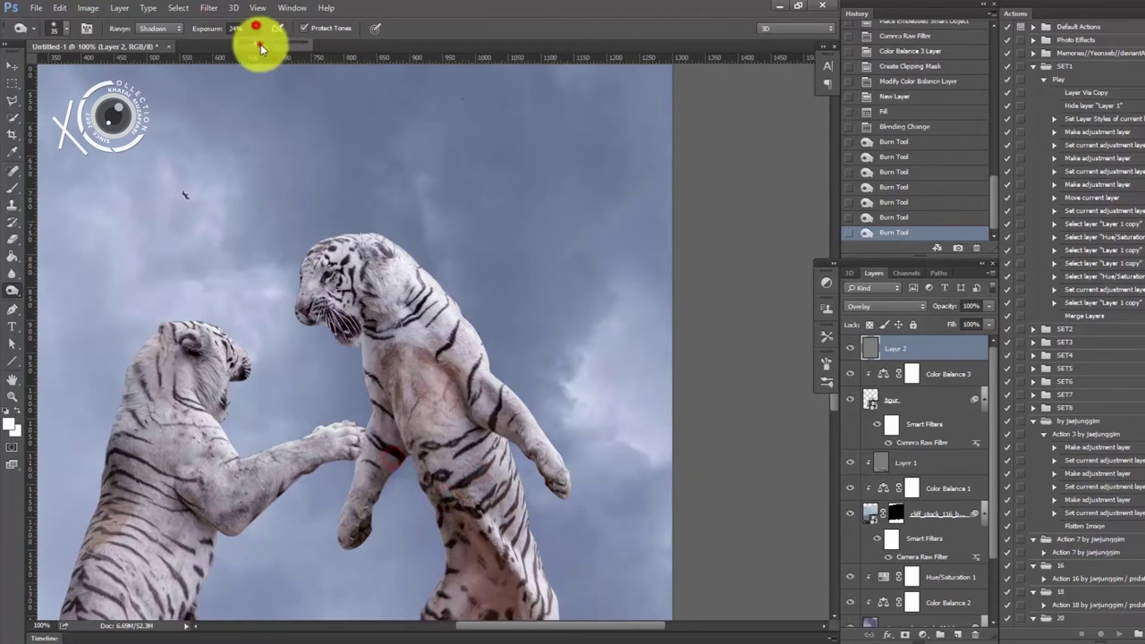
pyautogui.rightClick(946, 349)
pyautogui.click(992, 330)
# - Burn the right tiger's body, chest, neck, head, legs, foot and belly
pyautogui.click(382, 423)
pyautogui.click(371, 349)
pyautogui.click(360, 295)
pyautogui.click(363, 274)
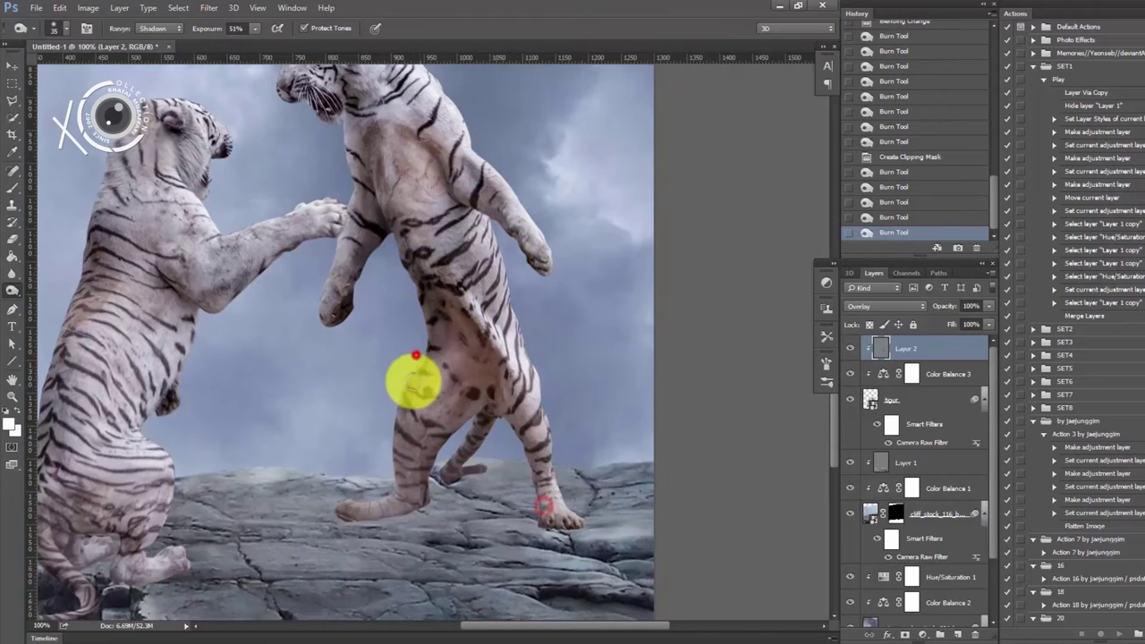
pyautogui.click(397, 473)
pyautogui.click(432, 490)
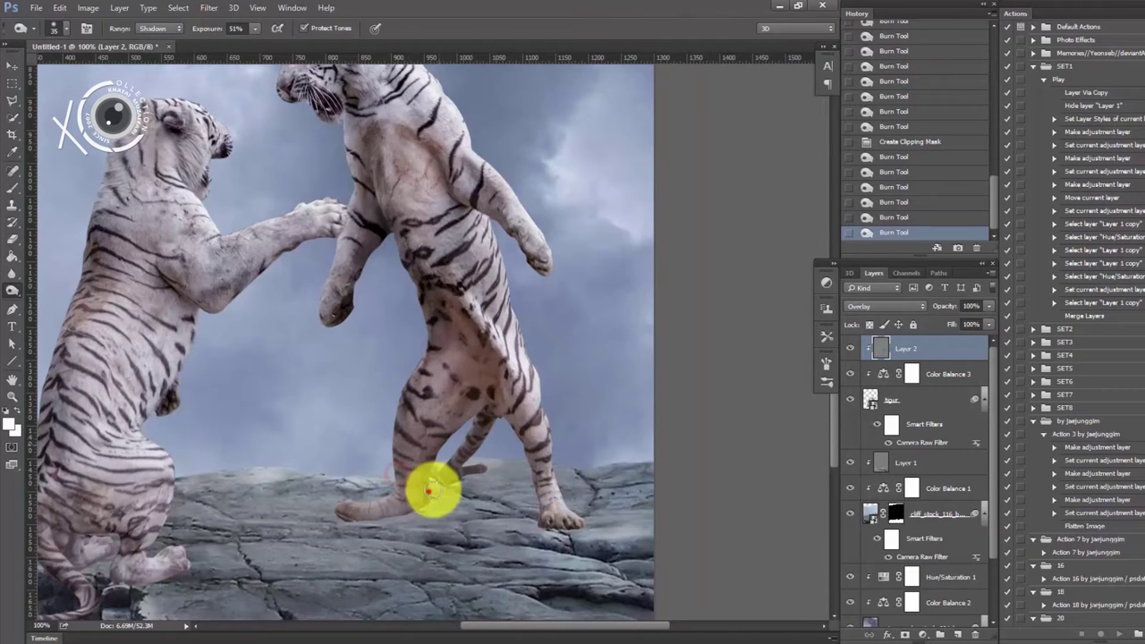
pyautogui.click(377, 526)
pyautogui.click(484, 482)
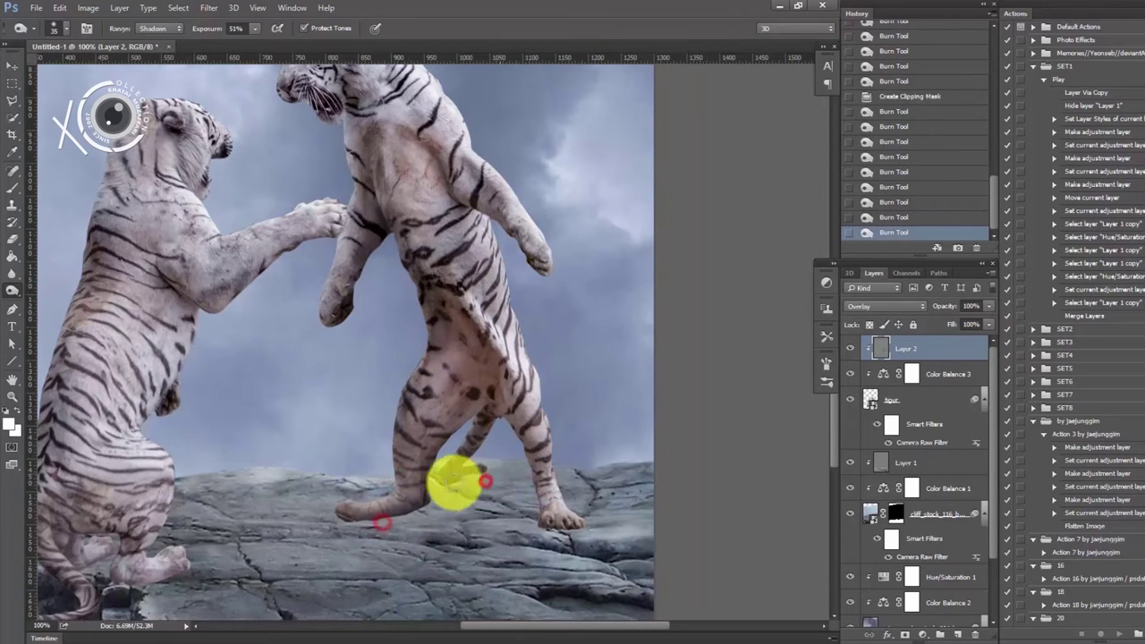
pyautogui.click(488, 416)
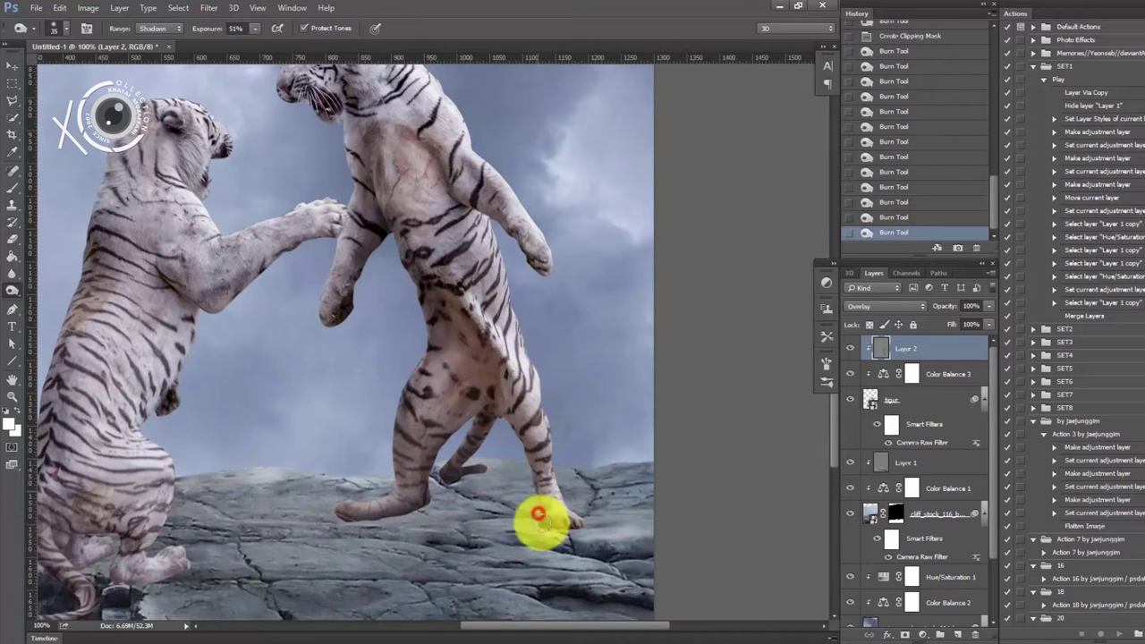
pyautogui.click(540, 517)
pyautogui.click(522, 454)
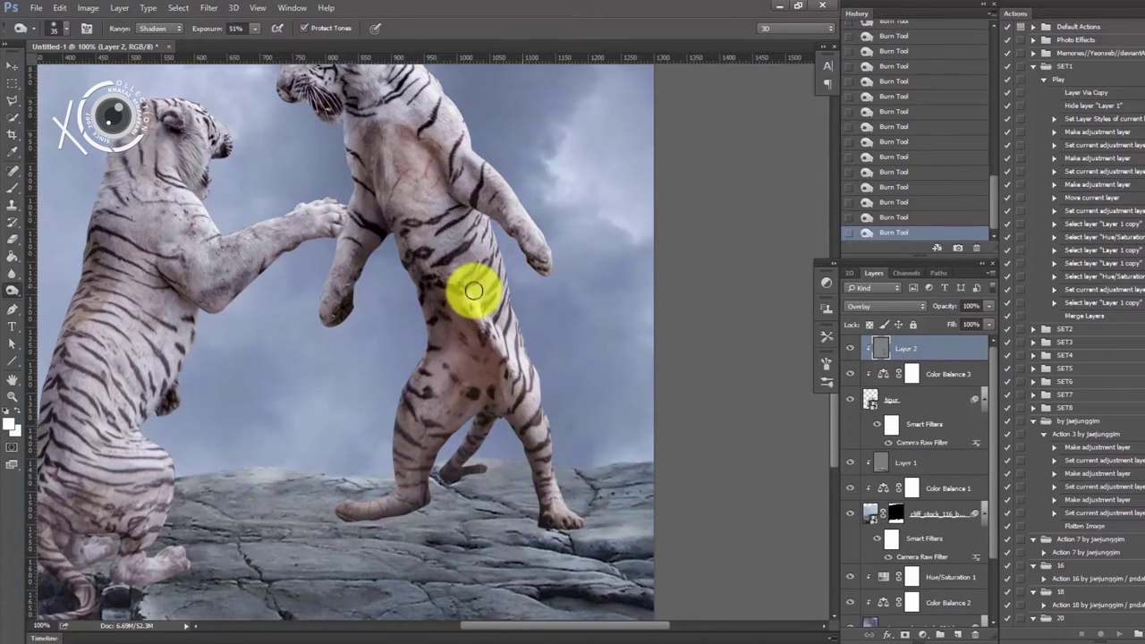
pyautogui.click(504, 349)
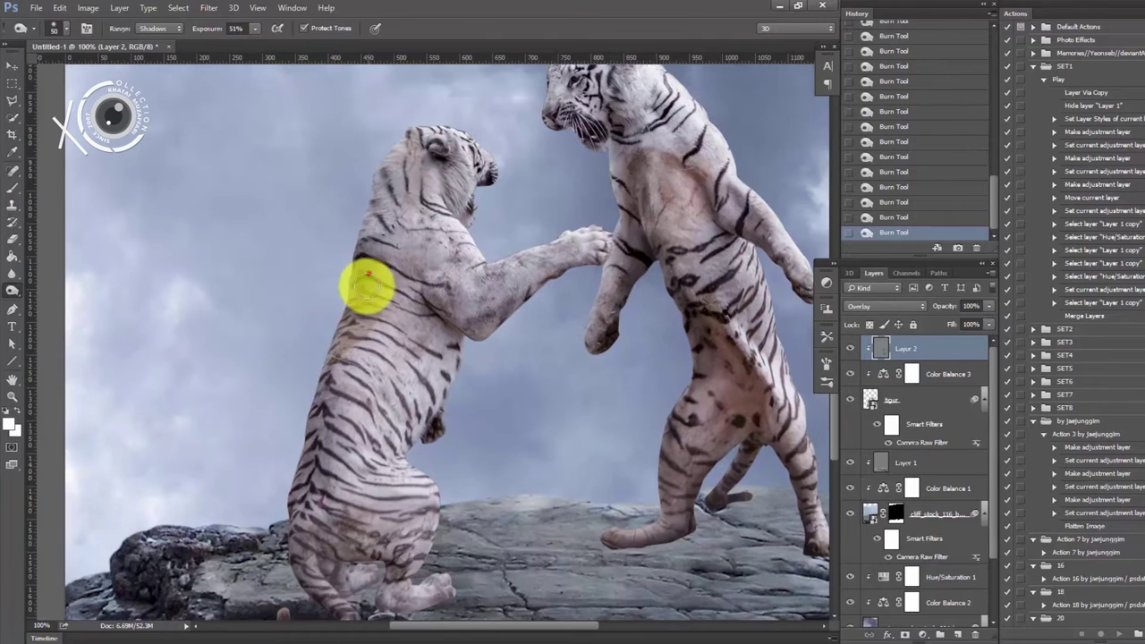
# - Burn the left tiger's back, flank, shoulder, hind leg, tail and head
pyautogui.moveTo(367, 286); pyautogui.dragTo(309, 499)
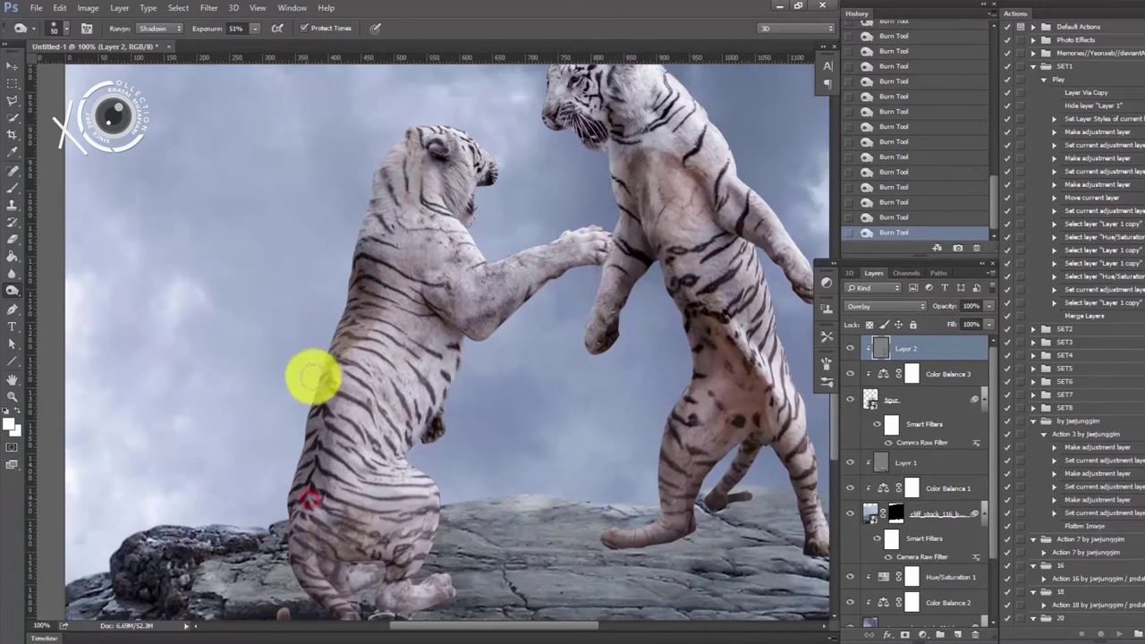
pyautogui.moveTo(432, 327); pyautogui.dragTo(557, 280)
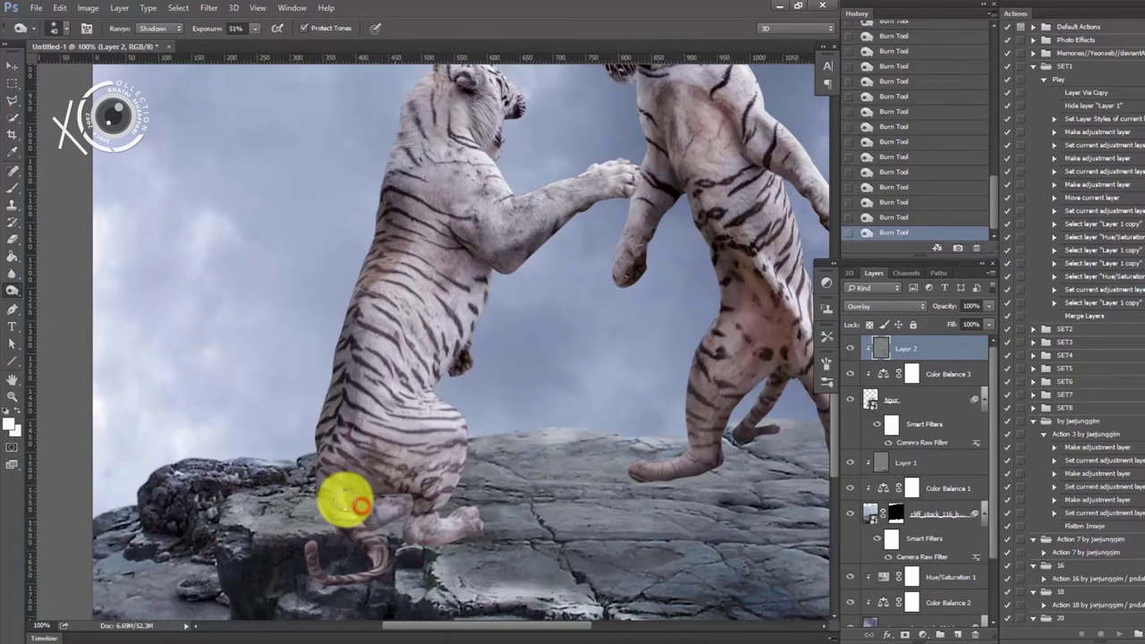
pyautogui.moveTo(345, 501); pyautogui.dragTo(402, 537)
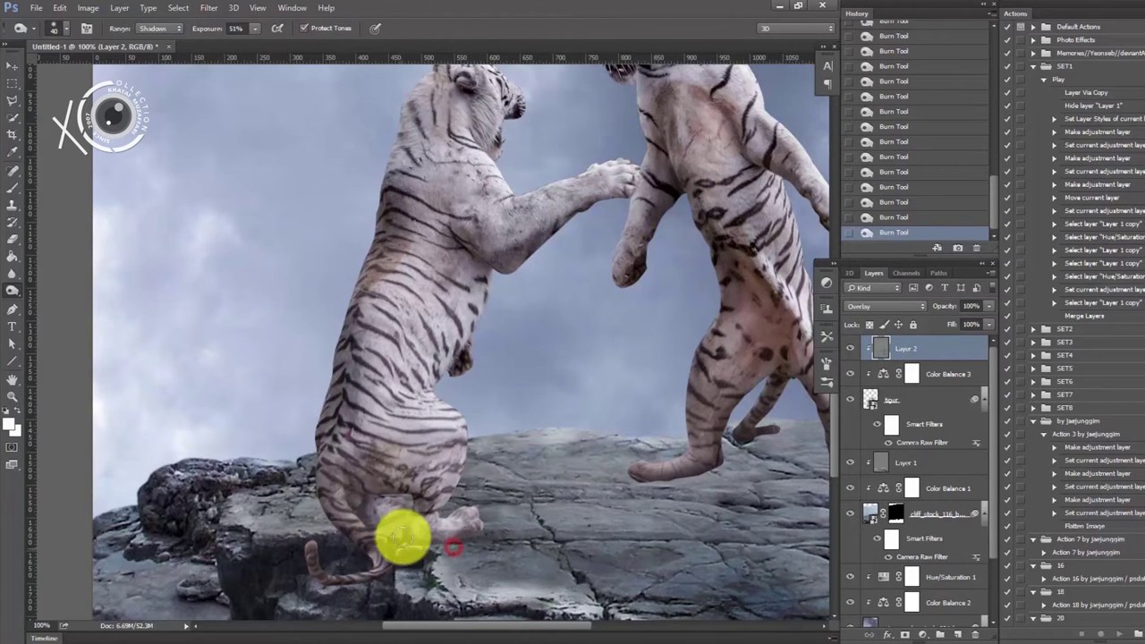
pyautogui.moveTo(385, 484); pyautogui.dragTo(365, 504)
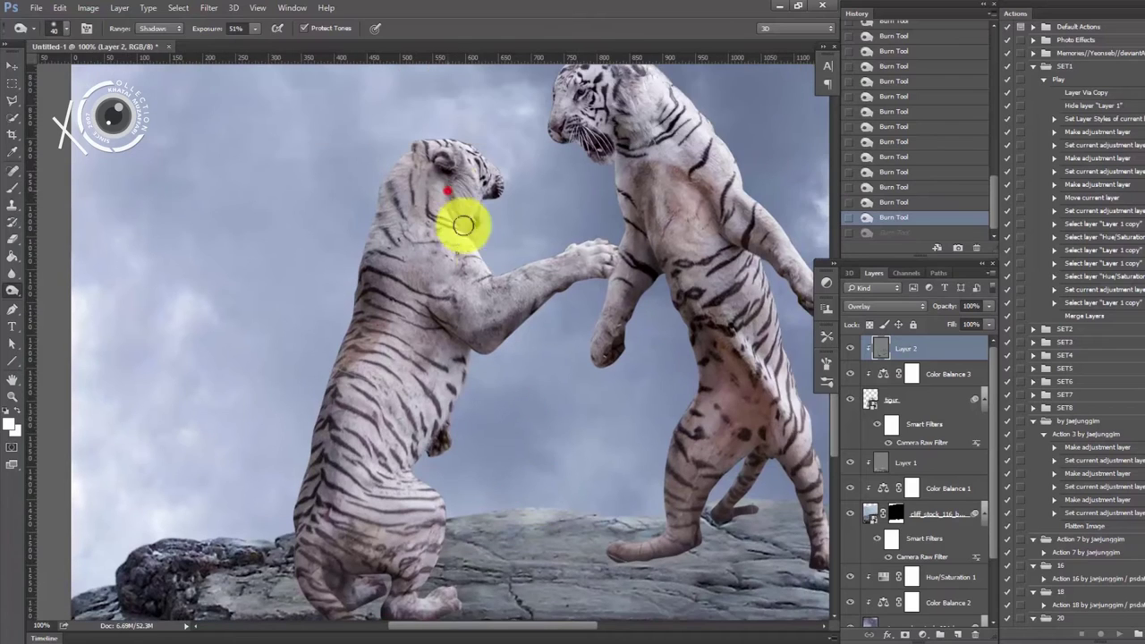
pyautogui.moveTo(439, 187); pyautogui.dragTo(433, 188)
# - Dodge midtones at 38% on the tigers' head, shoulder, paws, belly and arm
pyautogui.rightClick(11, 291)
pyautogui.click(46, 289)
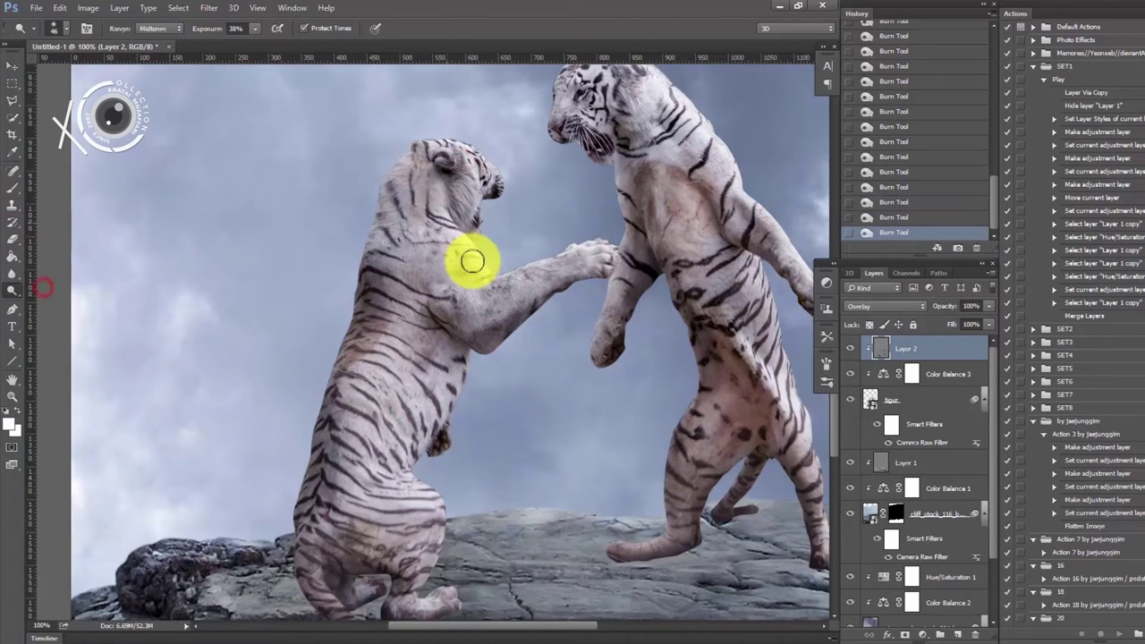
pyautogui.moveTo(479, 262); pyautogui.dragTo(510, 258)
pyautogui.click(440, 195)
pyautogui.moveTo(574, 239); pyautogui.dragTo(591, 233)
pyautogui.click(595, 256)
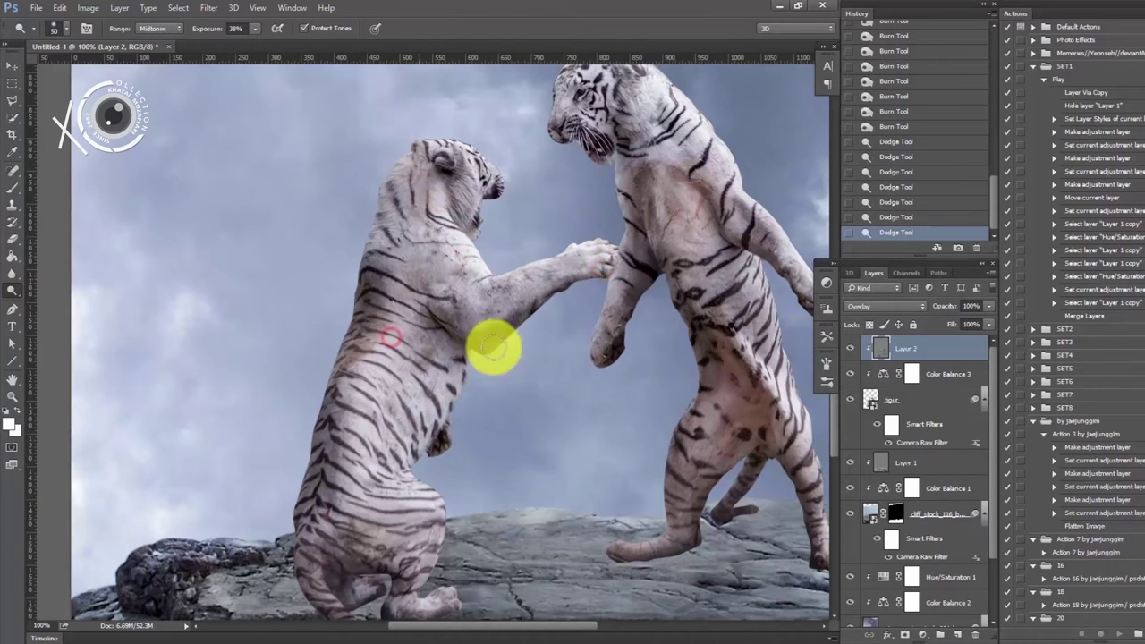
pyautogui.click(388, 473)
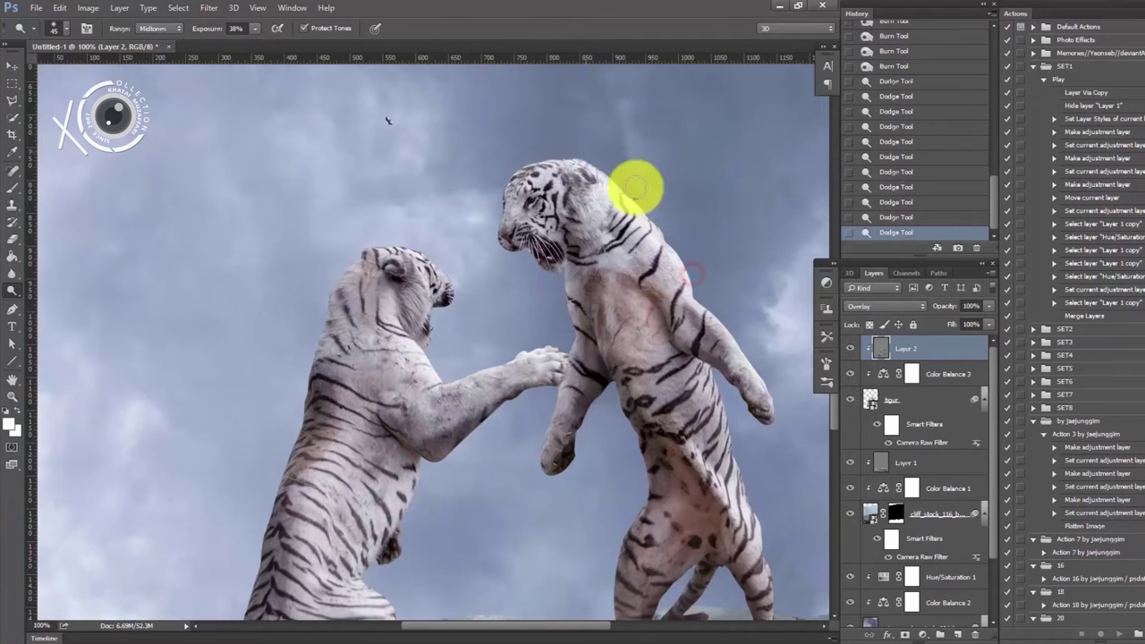
pyautogui.click(707, 315)
pyautogui.press('[')
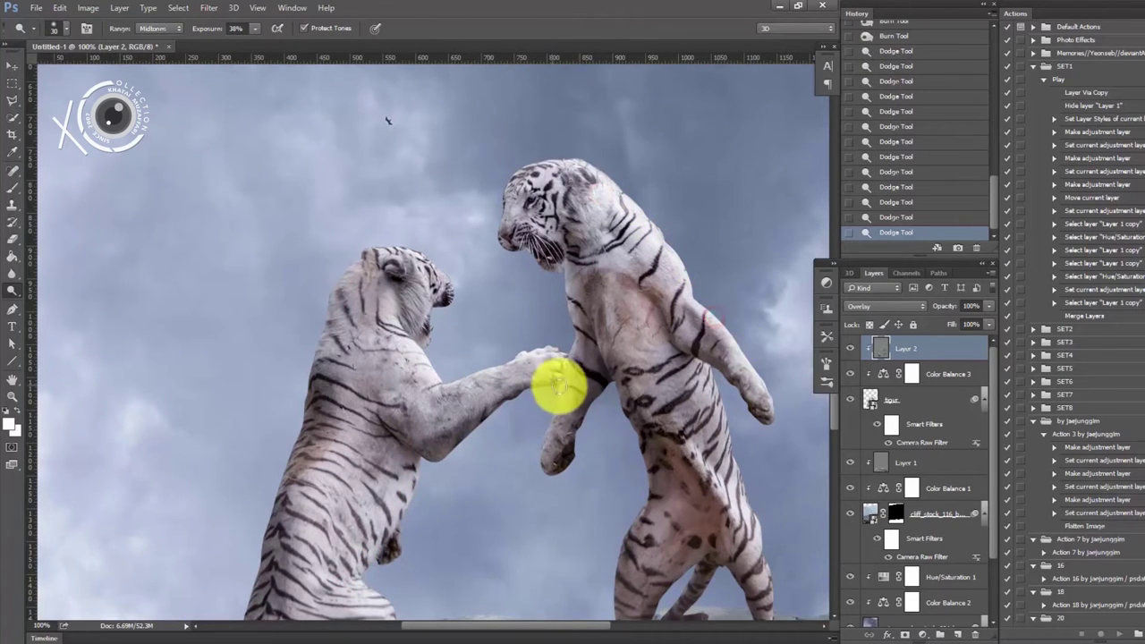
# - Dodge the right tiger's hind leg, then toggle Layer 2 to compare the shading
pyautogui.moveTo(733, 516); pyautogui.dragTo(648, 399)
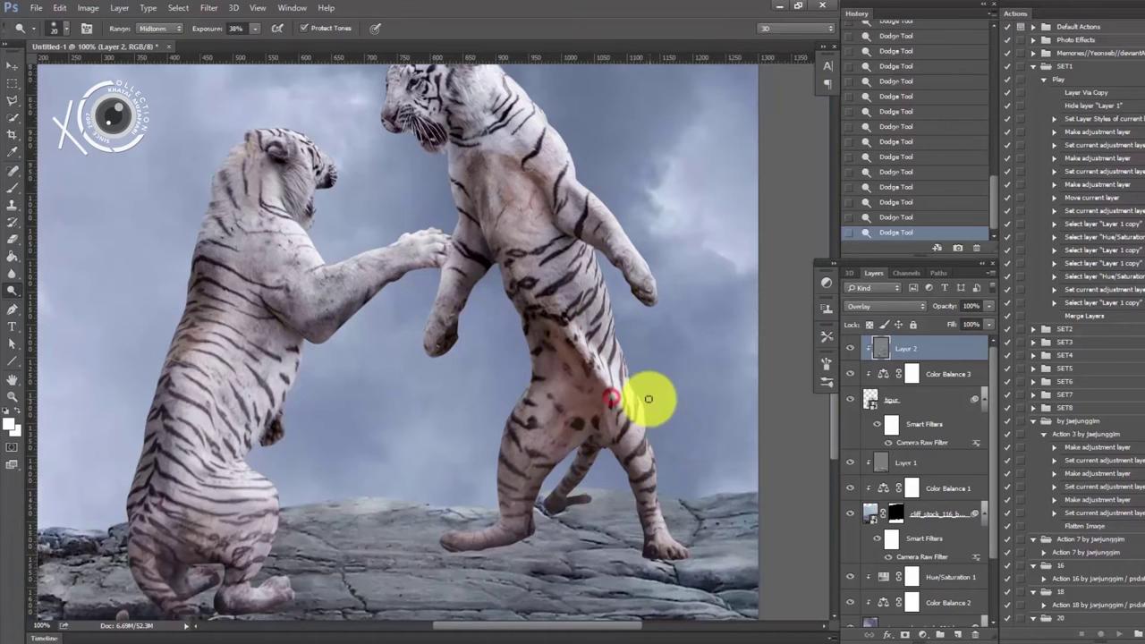
pyautogui.click(663, 504)
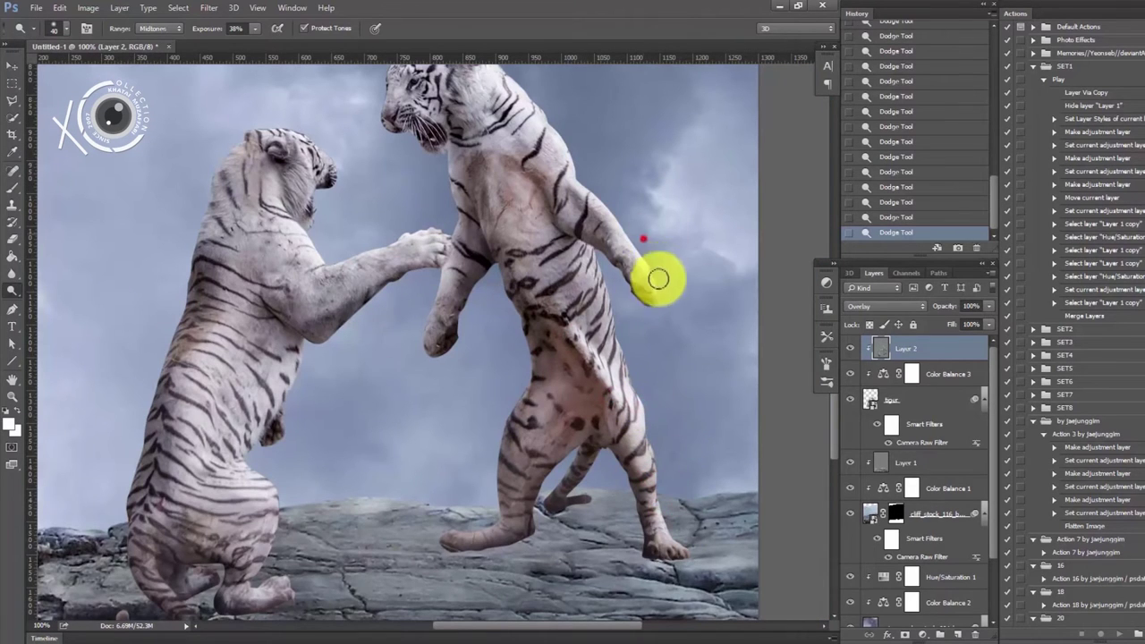
pyautogui.hotkey('ctrl', '-')
pyautogui.click(851, 348)
pyautogui.click(851, 348)
pyautogui.scroll(1, 492, 235)
pyautogui.scroll(3, 486, 238)
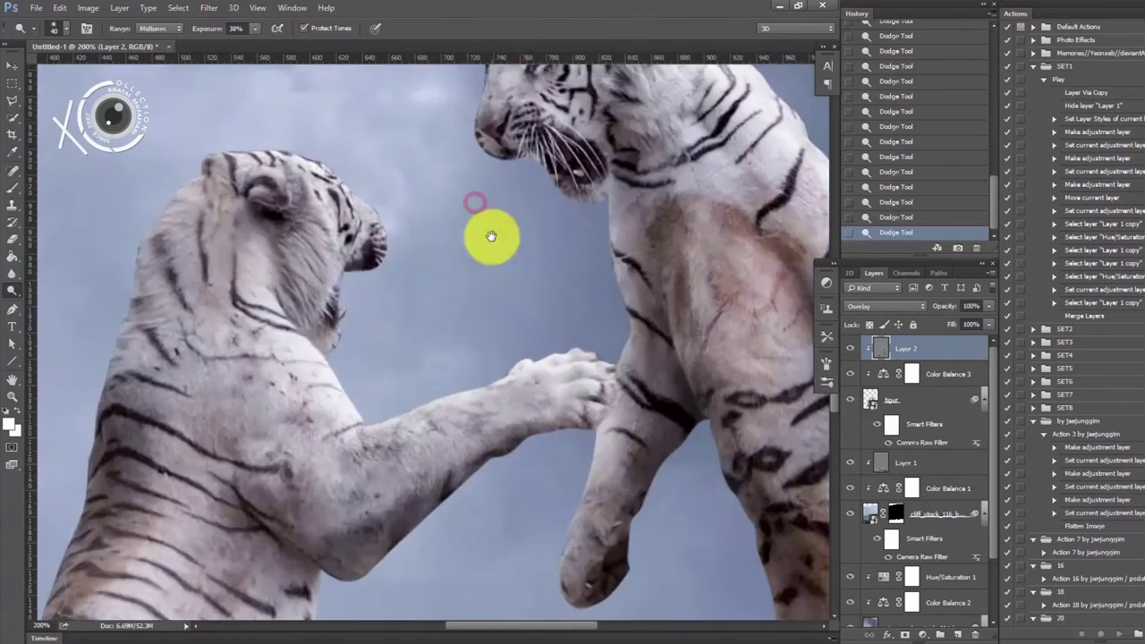
pyautogui.scroll(1, 281, 299)
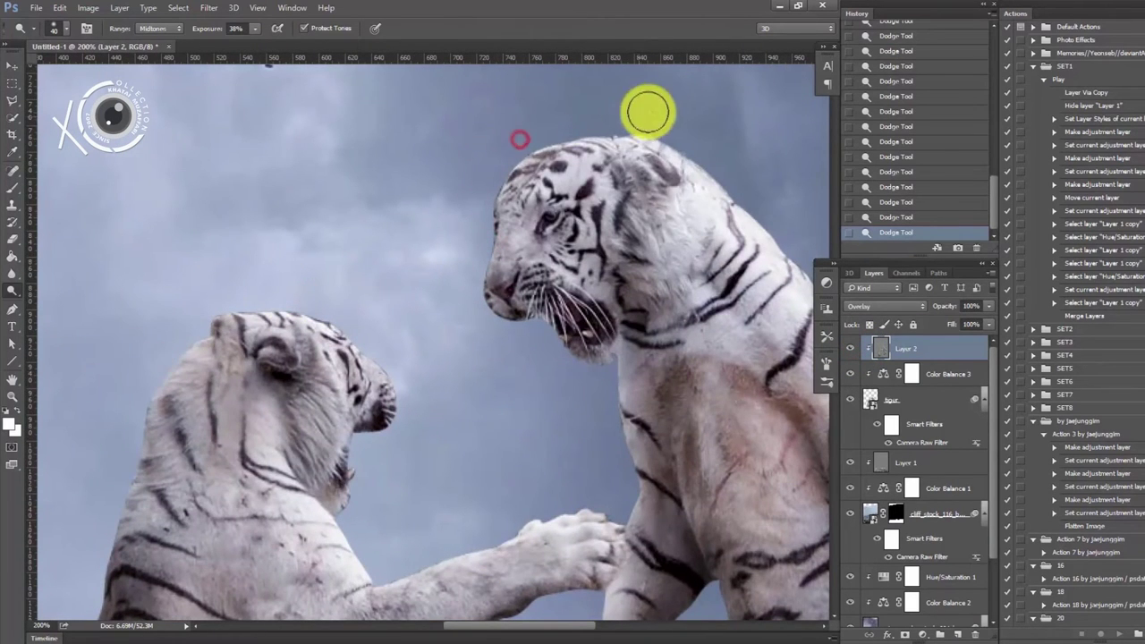
pyautogui.hscroll(2, 578, 153)
pyautogui.hscroll(2, 640, 168)
pyautogui.scroll(-1, 606, 274)
pyautogui.scroll(-1, 621, 281)
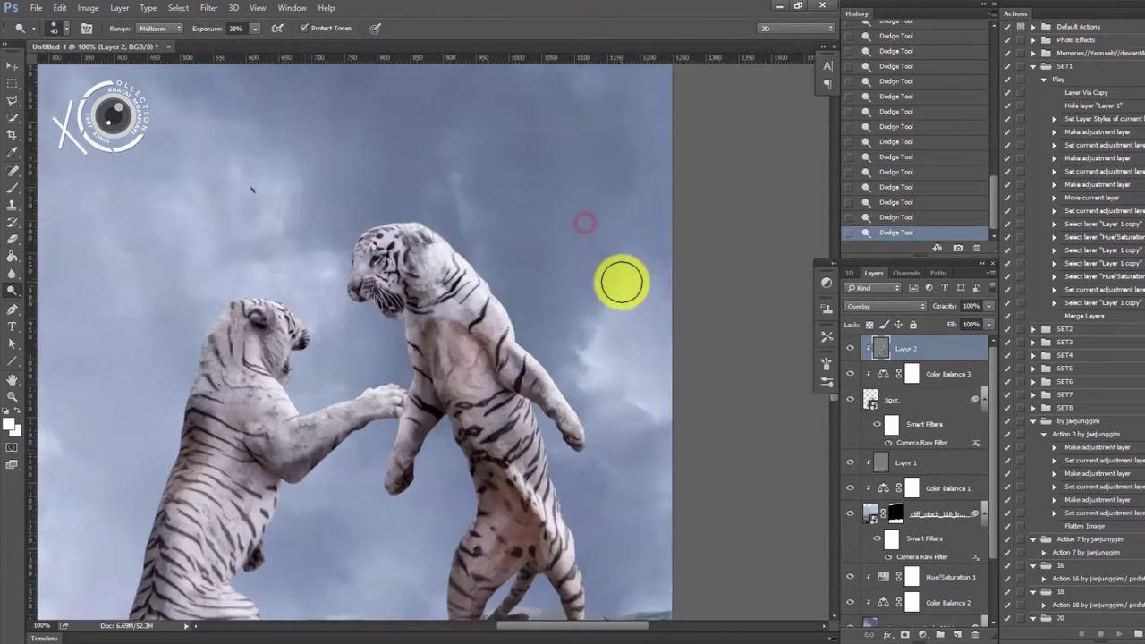
pyautogui.scroll(1, 476, 189)
pyautogui.click(571, 374)
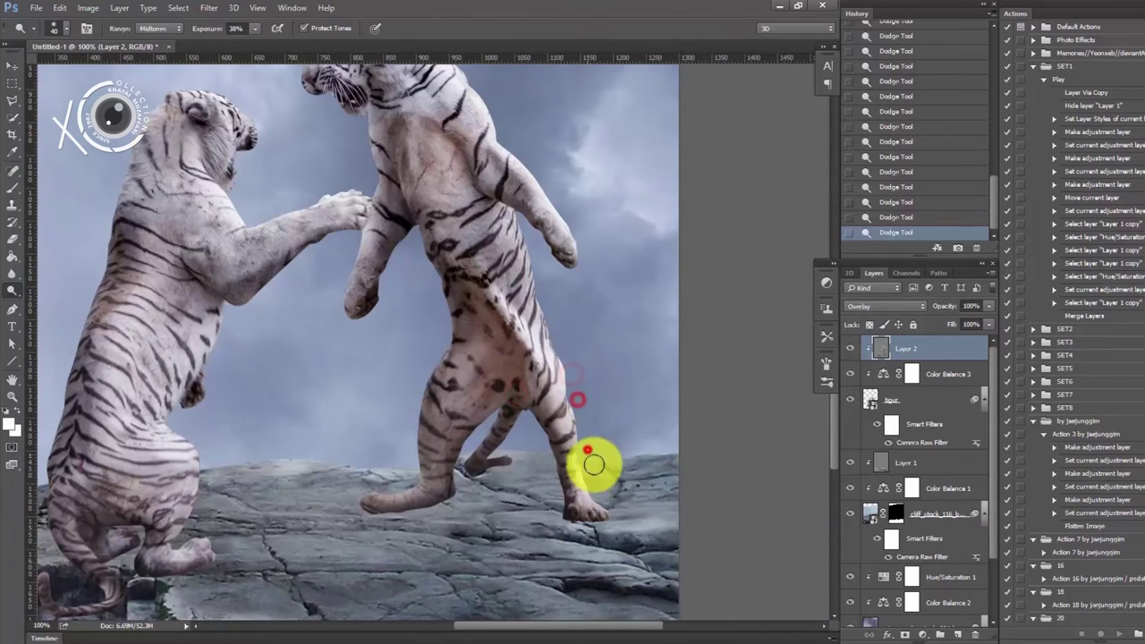
pyautogui.hscroll(-2, 302, 442)
# - Burn the left tiger's belly, rear leg, flank, arm, shoulder and the rocks by the tail
pyautogui.keyDown('alt'); pyautogui.click(13, 291); pyautogui.keyUp('alt')
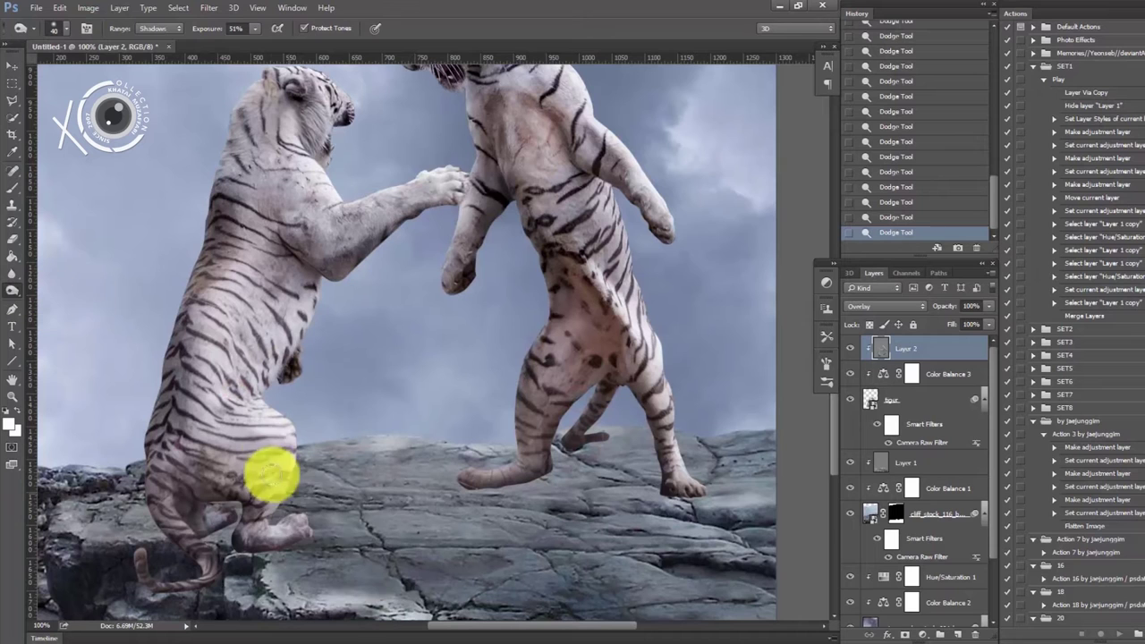
pyautogui.moveTo(262, 458); pyautogui.dragTo(277, 475)
pyautogui.click(306, 545)
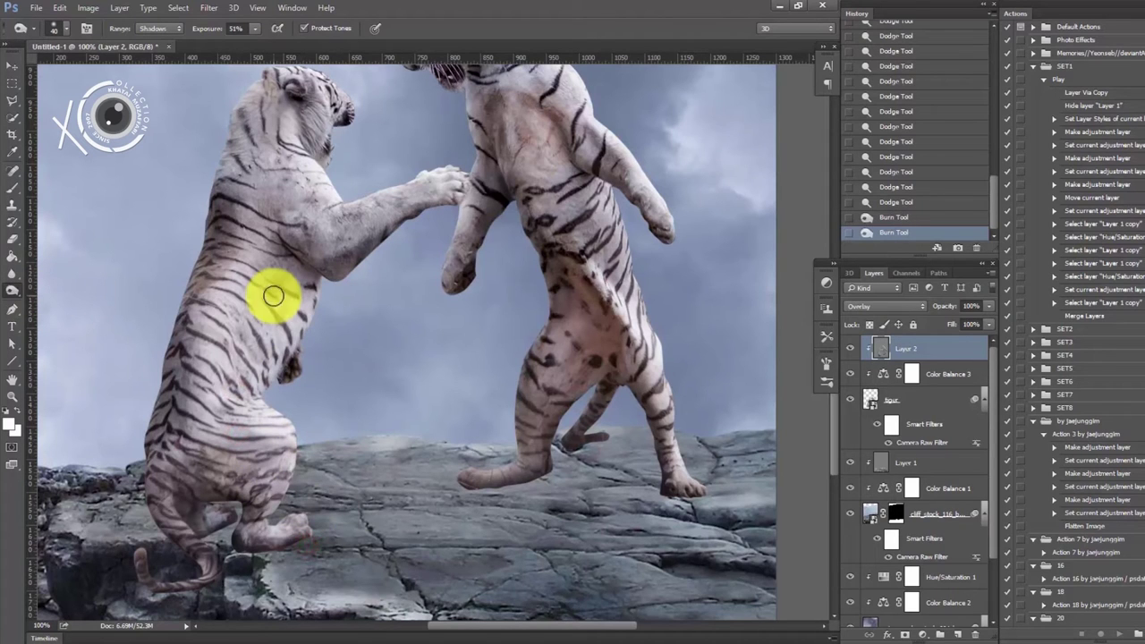
pyautogui.moveTo(237, 387)
pyautogui.mouseDown()
pyautogui.moveTo(209, 242)
pyautogui.moveTo(161, 376)
pyautogui.mouseUp()
pyautogui.moveTo(108, 447)
pyautogui.mouseDown()
pyautogui.moveTo(140, 507)
pyautogui.moveTo(90, 552)
pyautogui.mouseUp()
pyautogui.moveTo(371, 286)
pyautogui.mouseDown()
pyautogui.moveTo(289, 171)
pyautogui.moveTo(327, 338)
pyautogui.mouseUp()
pyautogui.moveTo(421, 205); pyautogui.dragTo(537, 286)
pyautogui.click(392, 276)
# - Dodge highlights on the tigers and toggle Layer 2 to compare before and after
pyautogui.click(46, 289)
pyautogui.moveTo(486, 243); pyautogui.dragTo(494, 295)
pyautogui.scroll(-1, 537, 314)
pyautogui.scroll(-1, 547, 310)
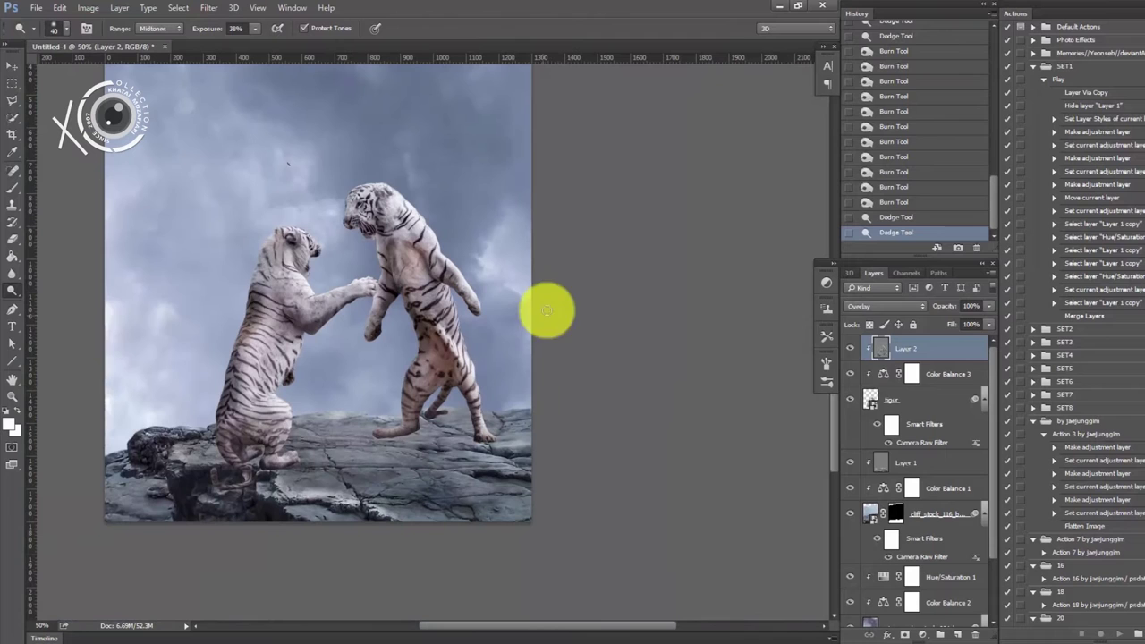
pyautogui.click(850, 348)
pyautogui.click(850, 348)
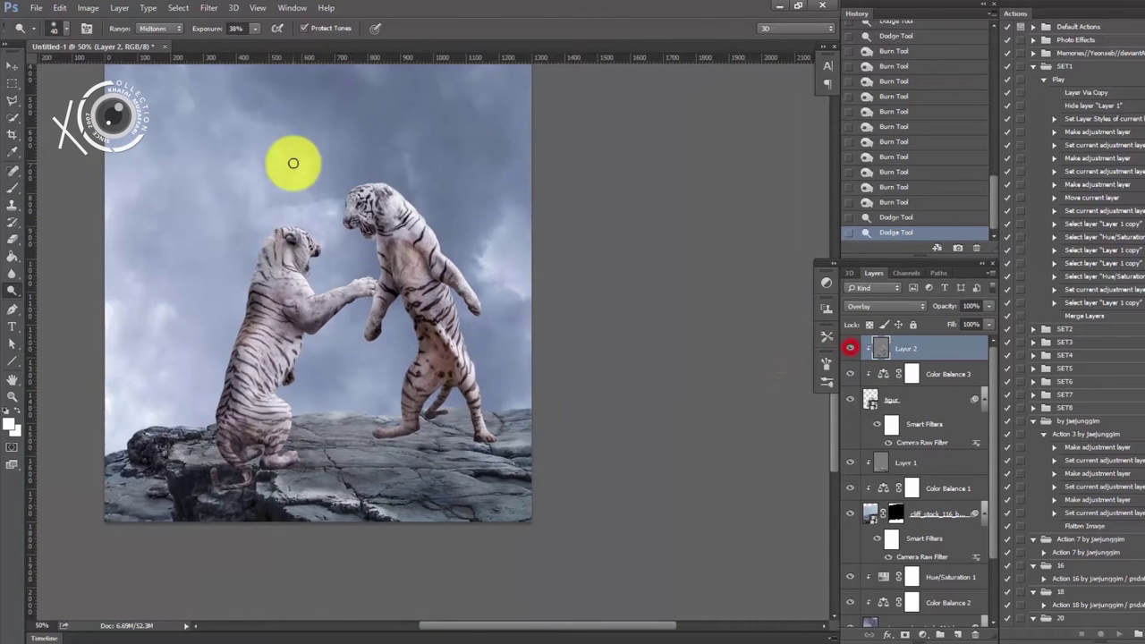
pyautogui.scroll(-1, 295, 164)
pyautogui.scroll(2, 435, 357)
pyautogui.scroll(1, 435, 357)
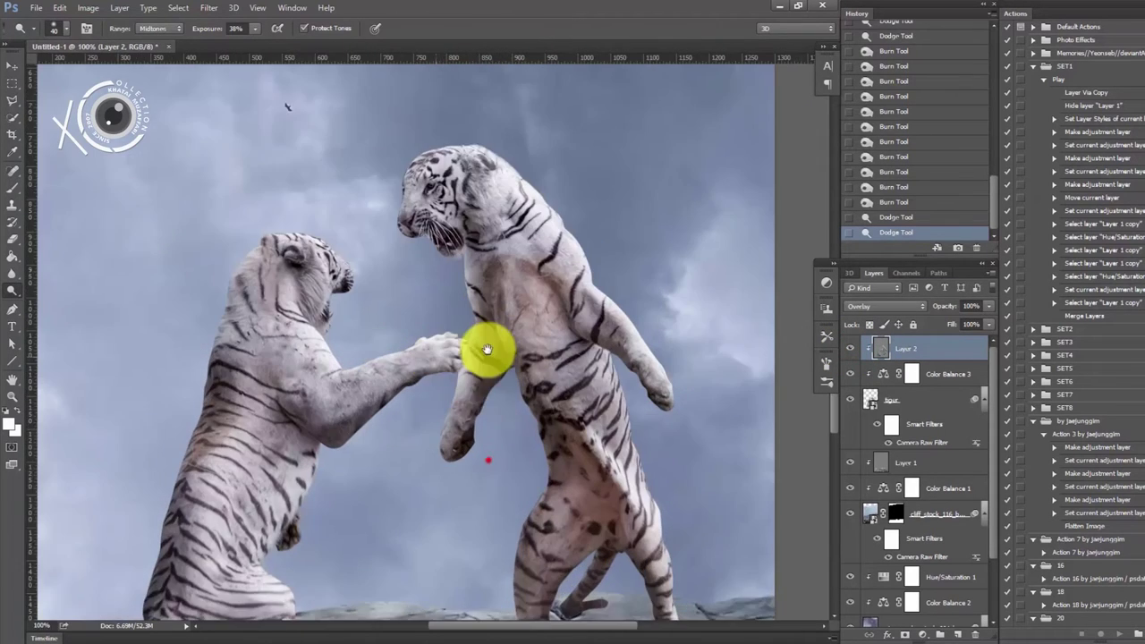
pyautogui.scroll(-1, 490, 371)
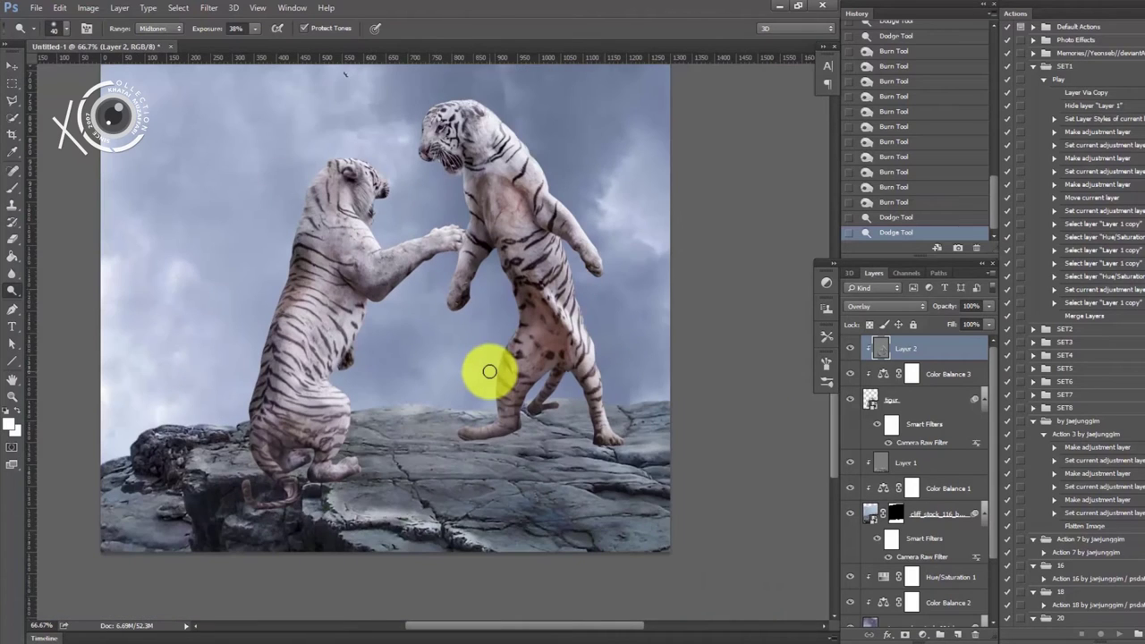
# - Create Layer 3 beneath the tiger layer, keeping Color Balance 3 and Layer 2 clipped to the tigers
pyautogui.click(902, 399)
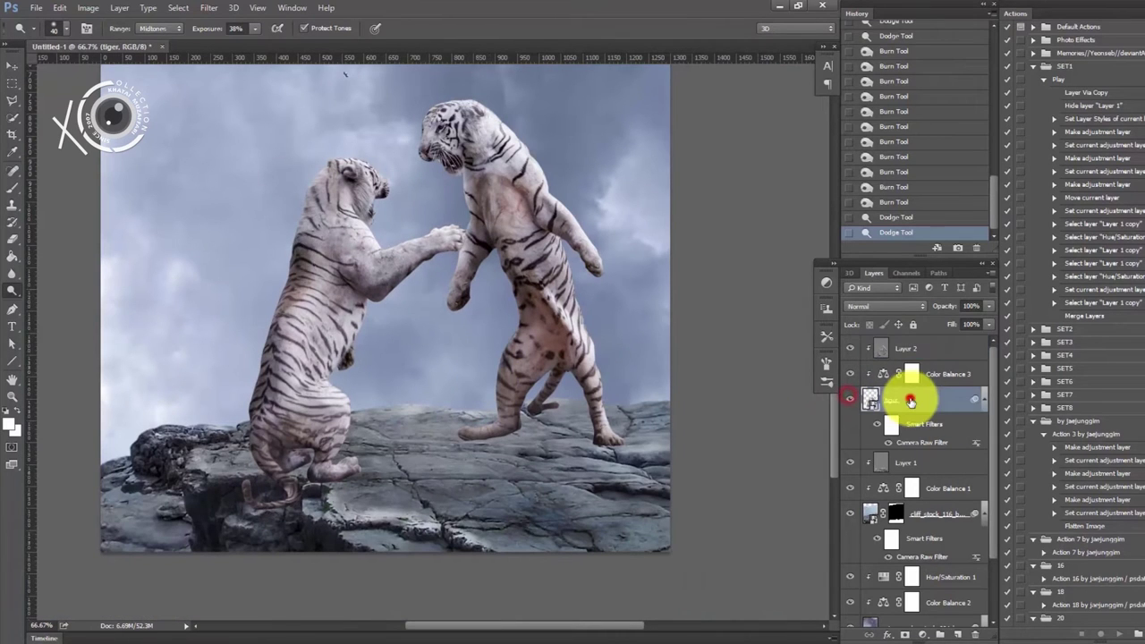
pyautogui.hotkey('ctrl', 'shift', 'alt', 'n')
pyautogui.hotkey('ctrl', 'alt', 'g')
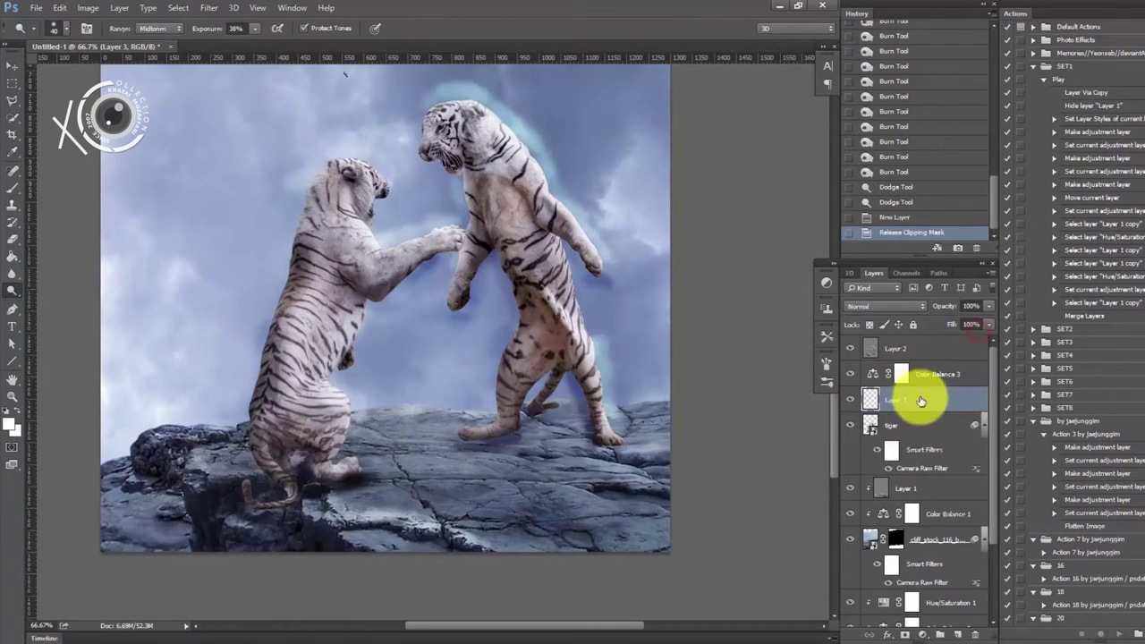
pyautogui.moveTo(941, 401); pyautogui.dragTo(930, 474)
pyautogui.rightClick(922, 374)
pyautogui.click(913, 329)
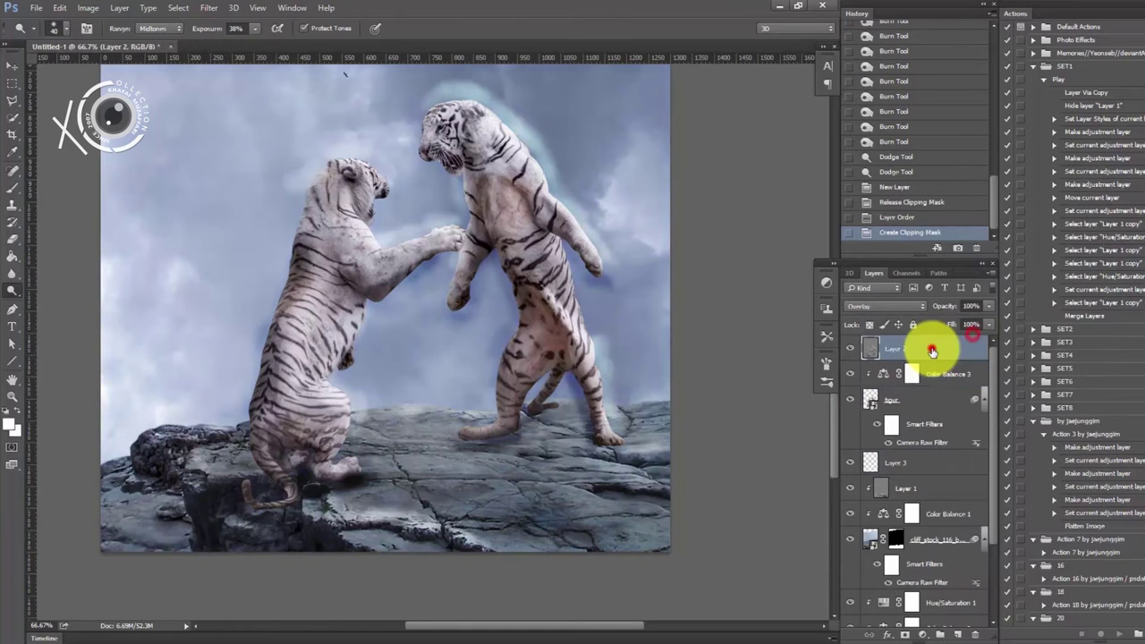
pyautogui.rightClick(931, 347)
pyautogui.click(894, 428)
# - Fill the tigers' outline with black on Layer 3
pyautogui.keyDown('ctrl'); pyautogui.click(870, 399); pyautogui.keyUp('ctrl')
pyautogui.click(873, 462)
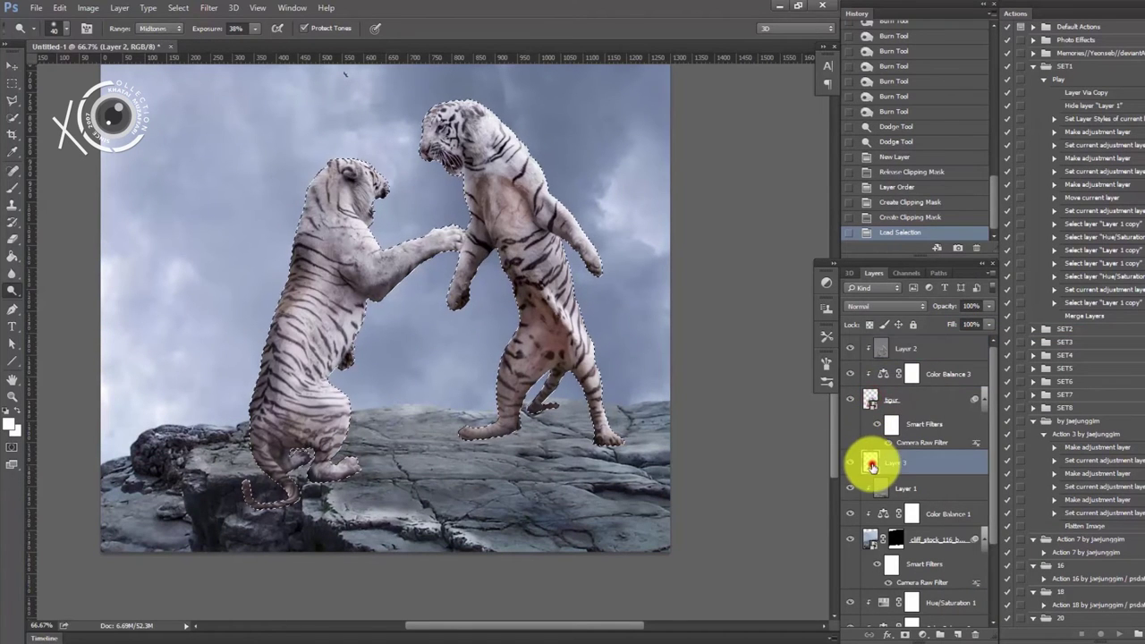
pyautogui.click(15, 256)
pyautogui.press('d')
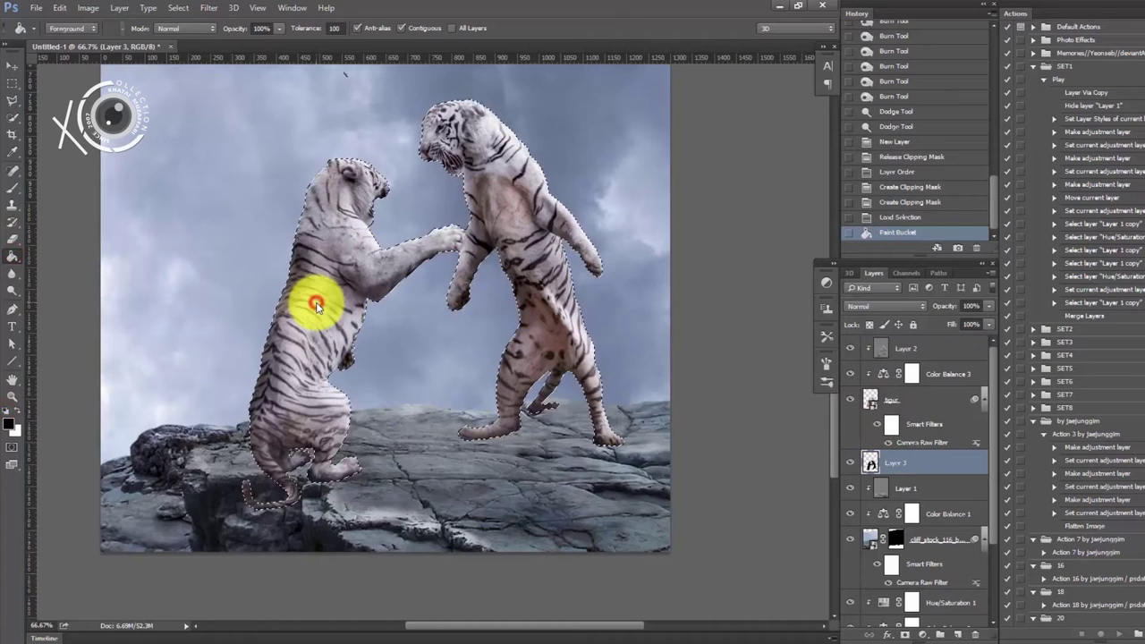
pyautogui.hotkey('ctrl', 'd')
# - Flip the black silhouette vertically and stretch it across the rock as a shadow
pyautogui.hotkey('ctrl', 't')
pyautogui.moveTo(435, 107); pyautogui.dragTo(435, 605)
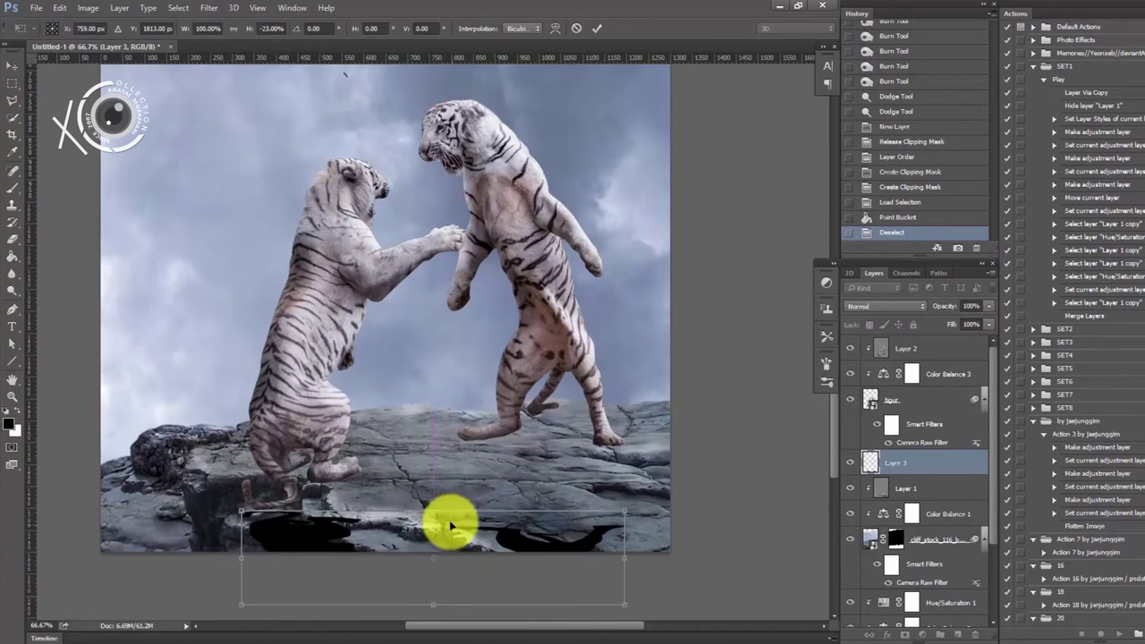
pyautogui.moveTo(452, 526); pyautogui.dragTo(468, 468)
pyautogui.moveTo(611, 402)
pyautogui.mouseDown()
pyautogui.moveTo(624, 541)
pyautogui.moveTo(810, 558)
pyautogui.mouseUp()
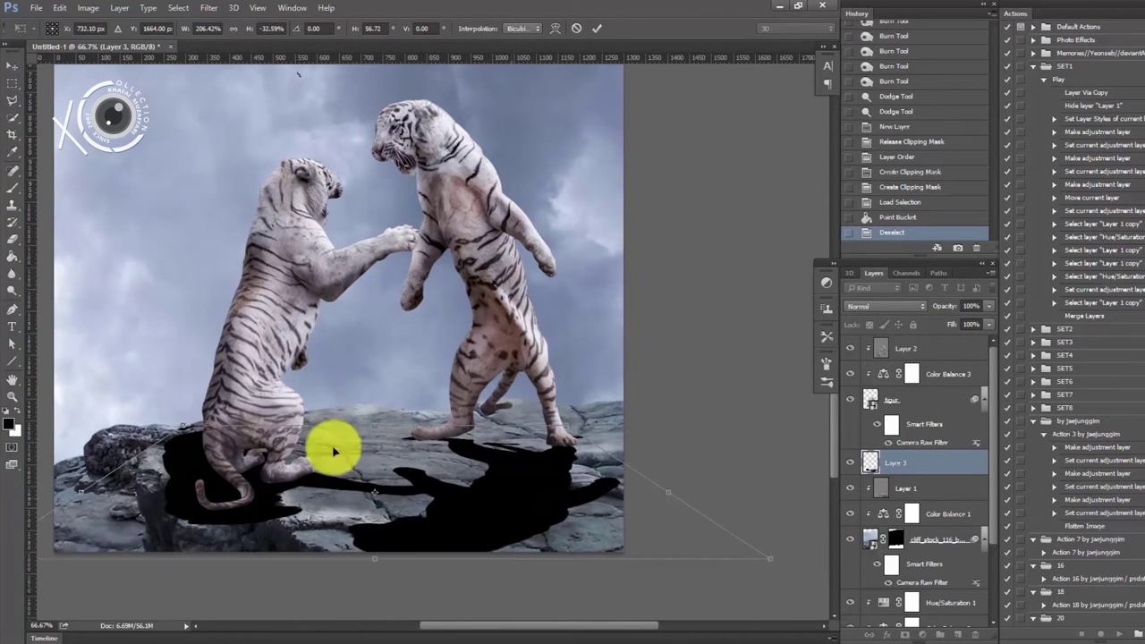
pyautogui.moveTo(184, 426); pyautogui.dragTo(210, 421)
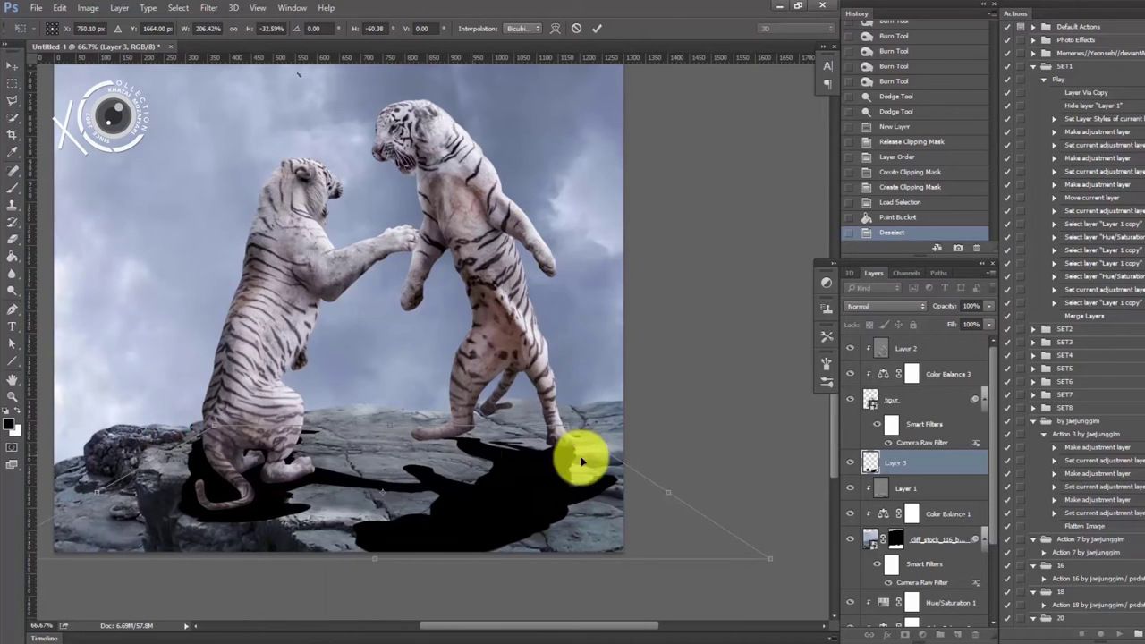
pyautogui.moveTo(518, 500); pyautogui.dragTo(512, 501)
pyautogui.click(12, 66)
pyautogui.click(379, 243)
# - Rotate the shadow slightly and position it under the tigers' feet
pyautogui.hotkey('ctrl', 't')
pyautogui.moveTo(657, 453); pyautogui.dragTo(659, 558)
pyautogui.moveTo(591, 519); pyautogui.dragTo(566, 503)
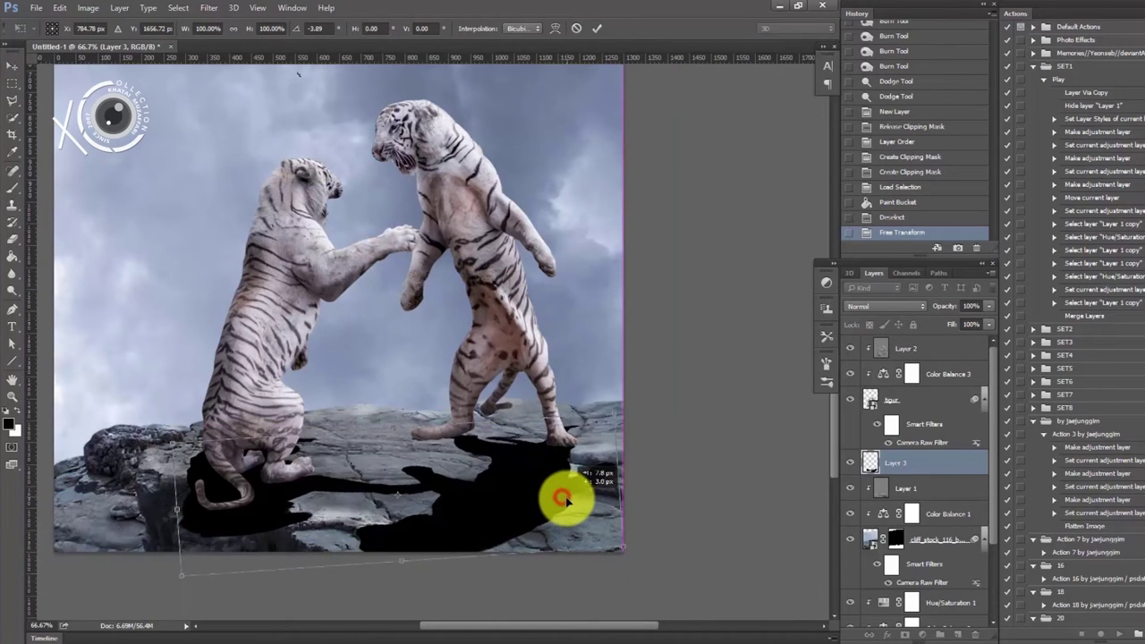
pyautogui.press('Return')
pyautogui.hotkey('ctrl', '+')
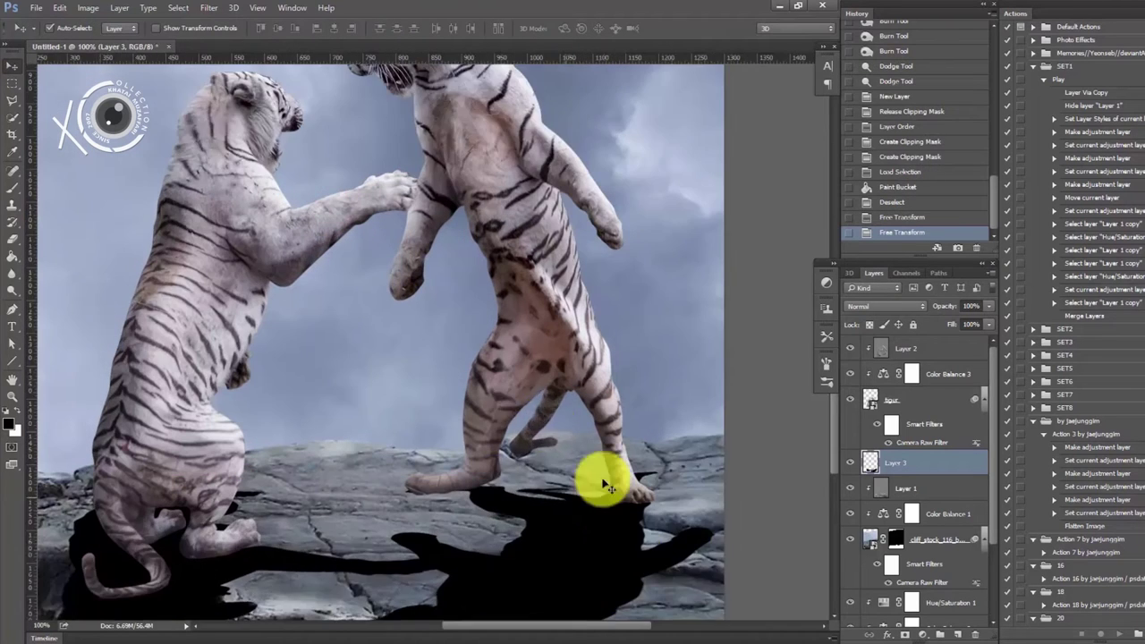
pyautogui.click(208, 8)
# - Apply a Gaussian Blur to the tigers' cast shadow on Layer 3
pyautogui.click(419, 186)
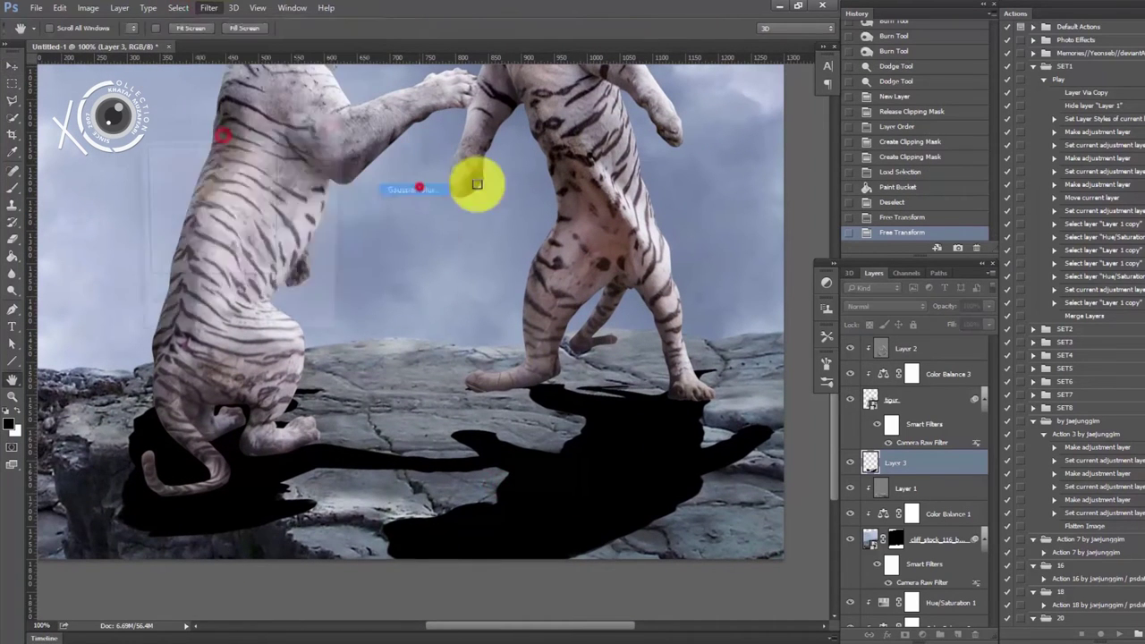
pyautogui.moveTo(182, 334); pyautogui.dragTo(188, 333)
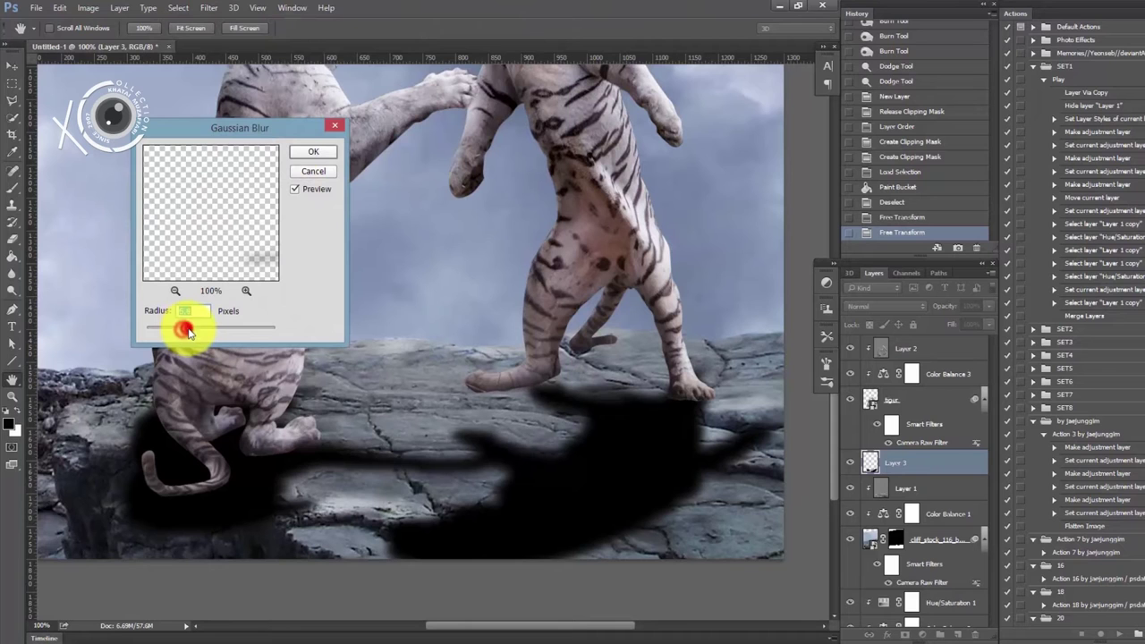
pyautogui.click(313, 152)
# - Set the shadow layer's opacity to 69%, comparing it with the layer hidden and shown
pyautogui.hotkey('ctrl', '-')
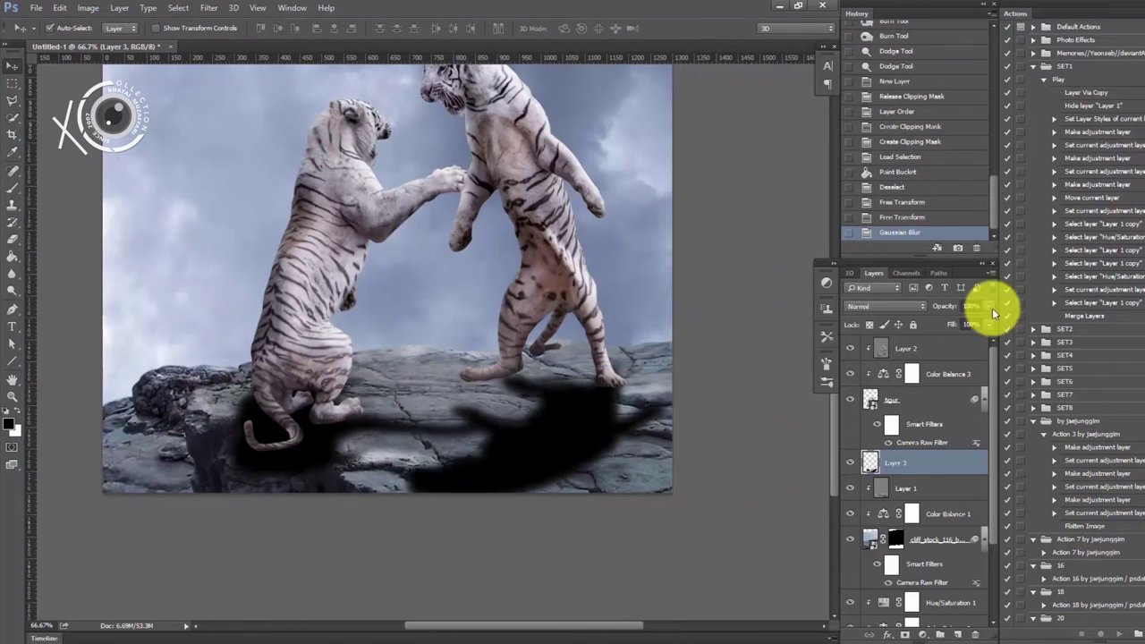
pyautogui.moveTo(992, 308); pyautogui.dragTo(959, 324)
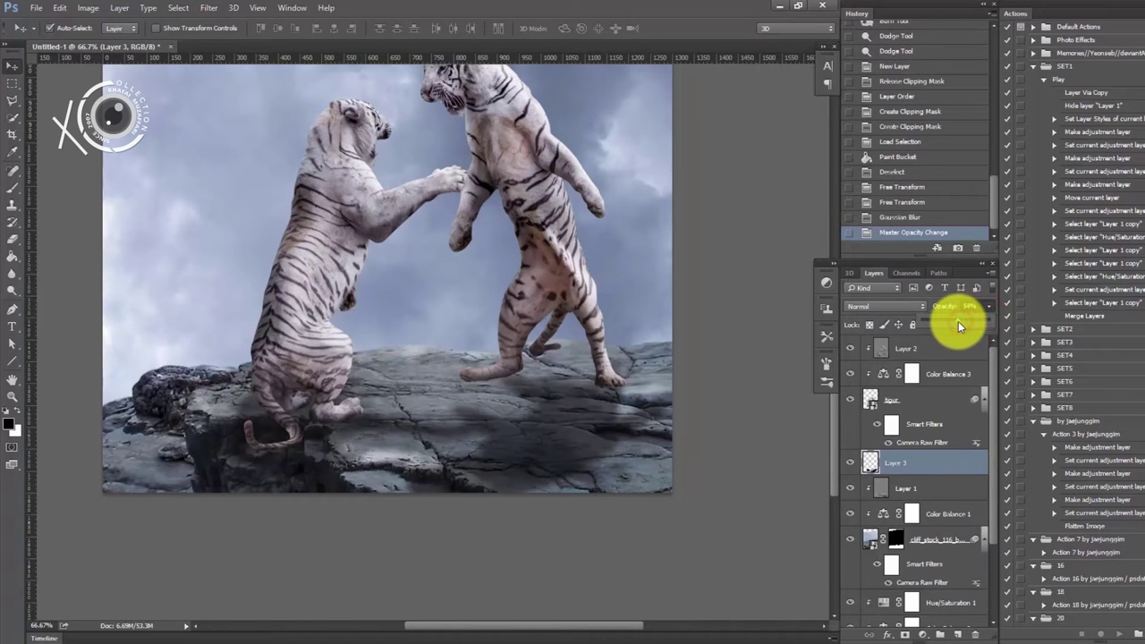
pyautogui.hotkey('ctrl', '-')
pyautogui.click(851, 458)
pyautogui.click(850, 458)
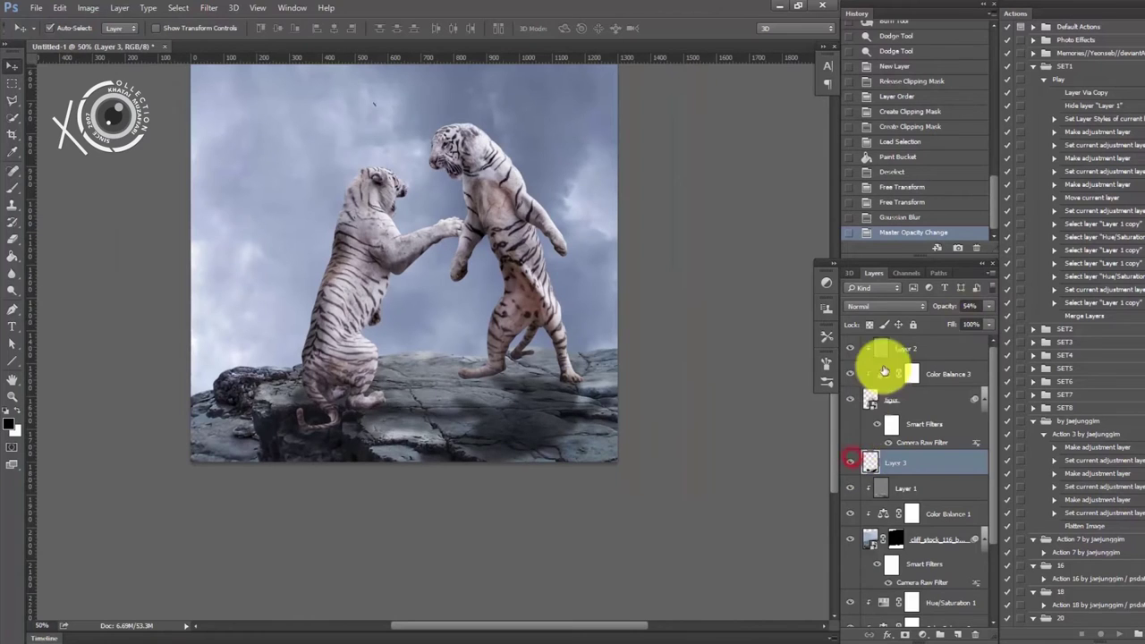
pyautogui.press('6')
# - Add a layer mask to the shadow and set up a soft brush at size 40
pyautogui.press('9')
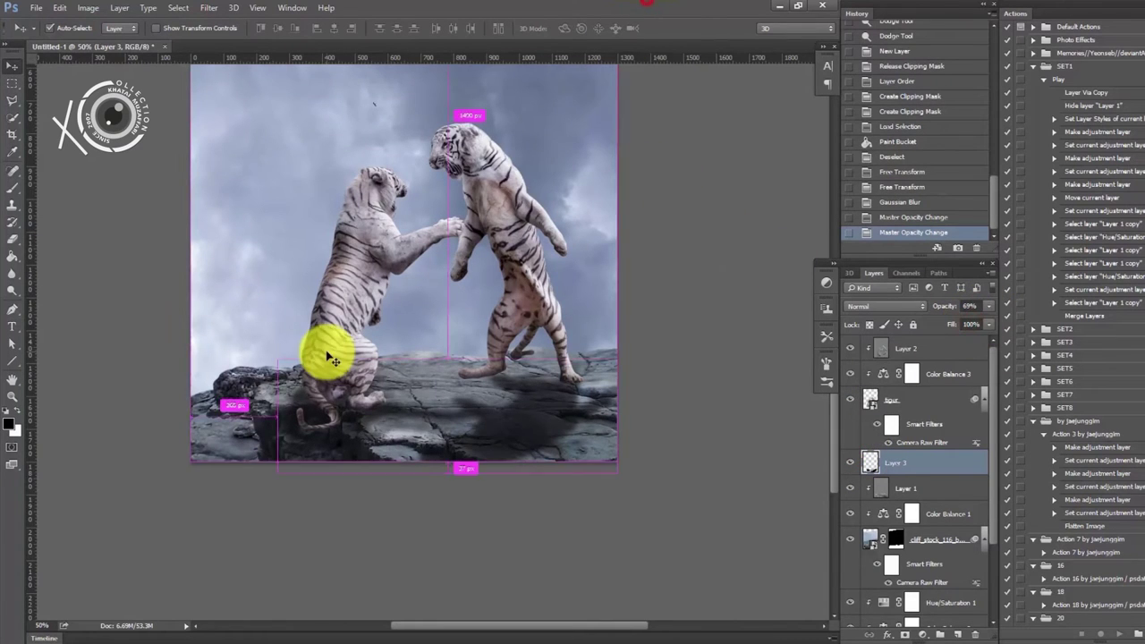
pyautogui.hotkey('ctrl', '+')
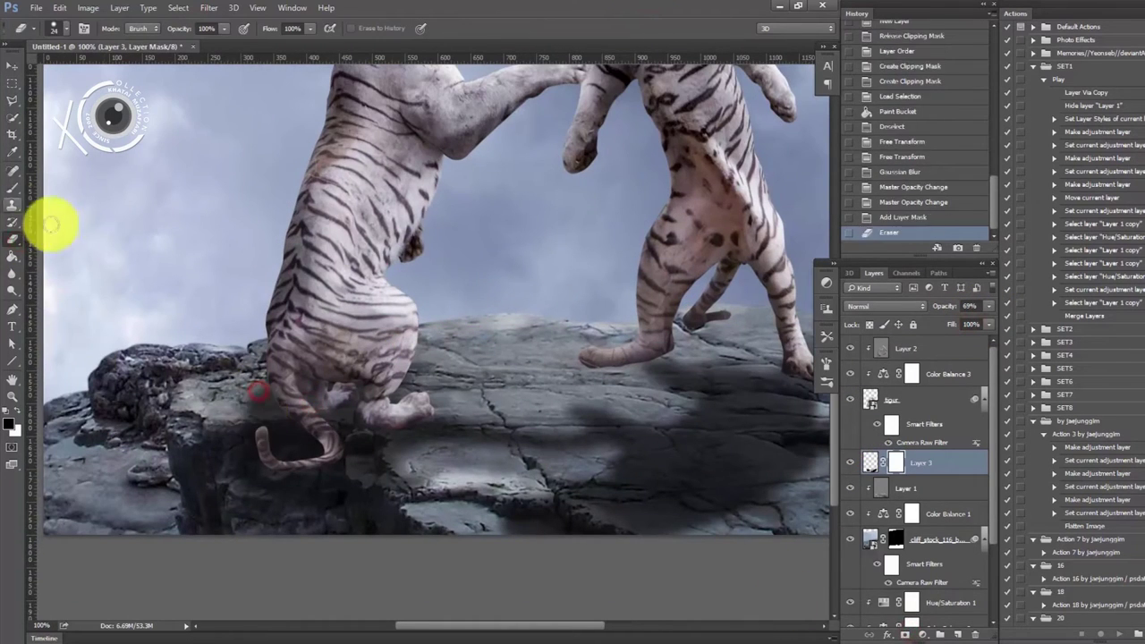
pyautogui.click(12, 188)
pyautogui.rightClick(282, 402)
pyautogui.click(259, 398)
pyautogui.rightClick(388, 384)
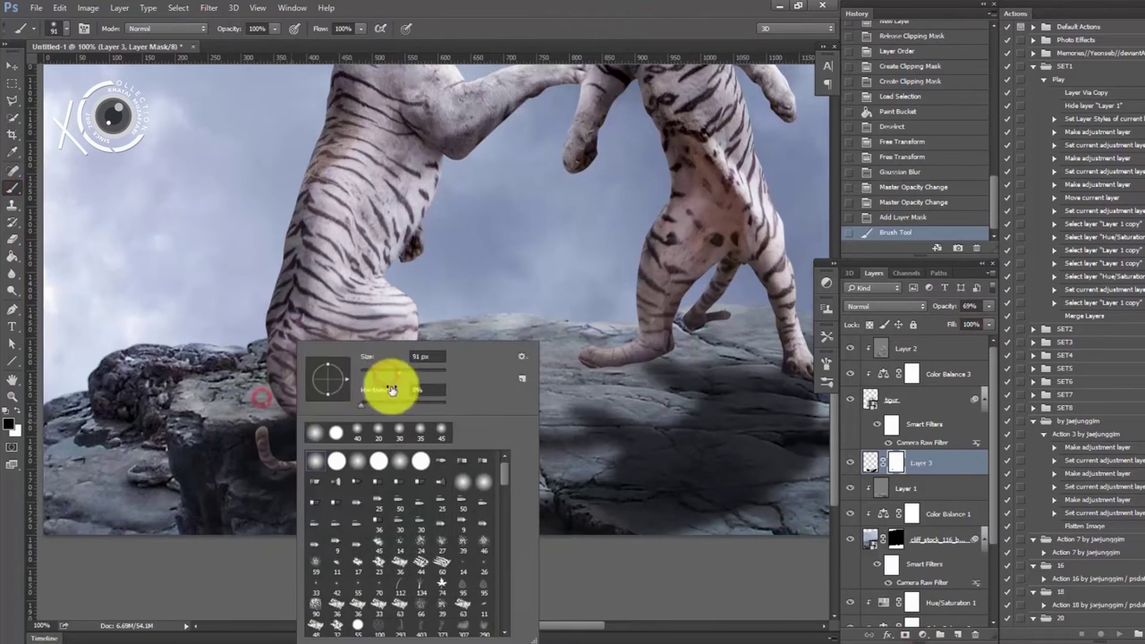
pyautogui.click(299, 440)
pyautogui.rightClick(289, 424)
pyautogui.click(315, 447)
# - Mask the shadow off the tiger's lower body and legs, then add empty Layer 4
pyautogui.hotkey('ctrl', 'alt', 'z')
pyautogui.hotkey('ctrl', 'alt', 'z')
pyautogui.moveTo(400, 394)
pyautogui.mouseDown()
pyautogui.moveTo(334, 373)
pyautogui.moveTo(394, 392)
pyautogui.moveTo(483, 380)
pyautogui.mouseUp()
pyautogui.moveTo(338, 340); pyautogui.dragTo(463, 196)
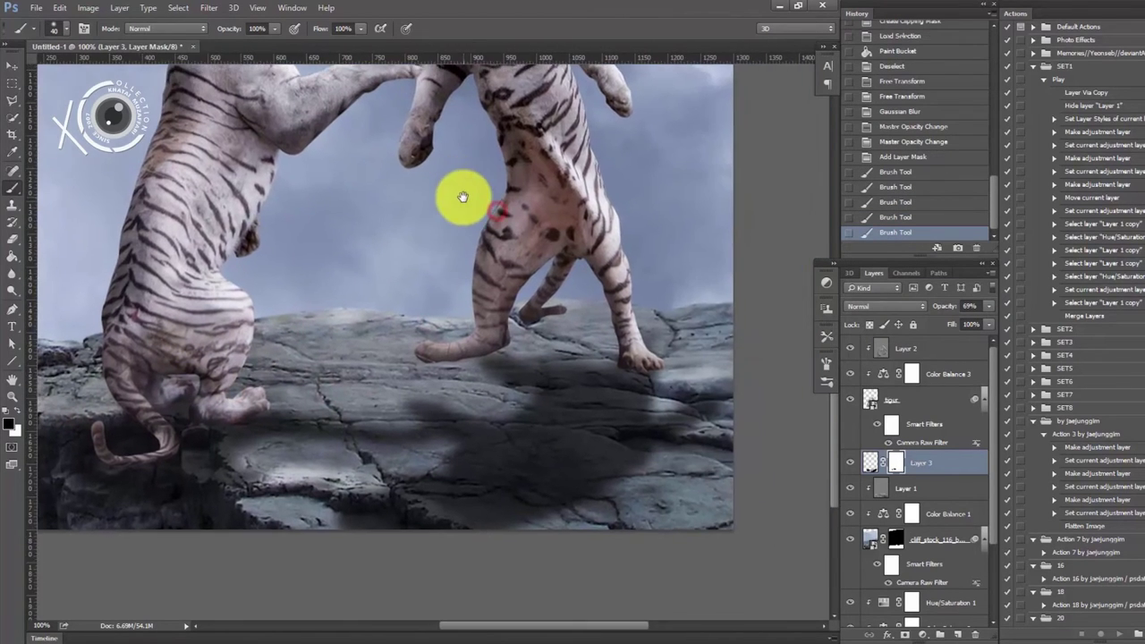
pyautogui.hotkey('ctrl', '-')
pyautogui.click(964, 635)
# - Paint a dark contact shadow under the paw on Layer 4 and flatten it with Free Transform
pyautogui.scroll(1, 486, 274)
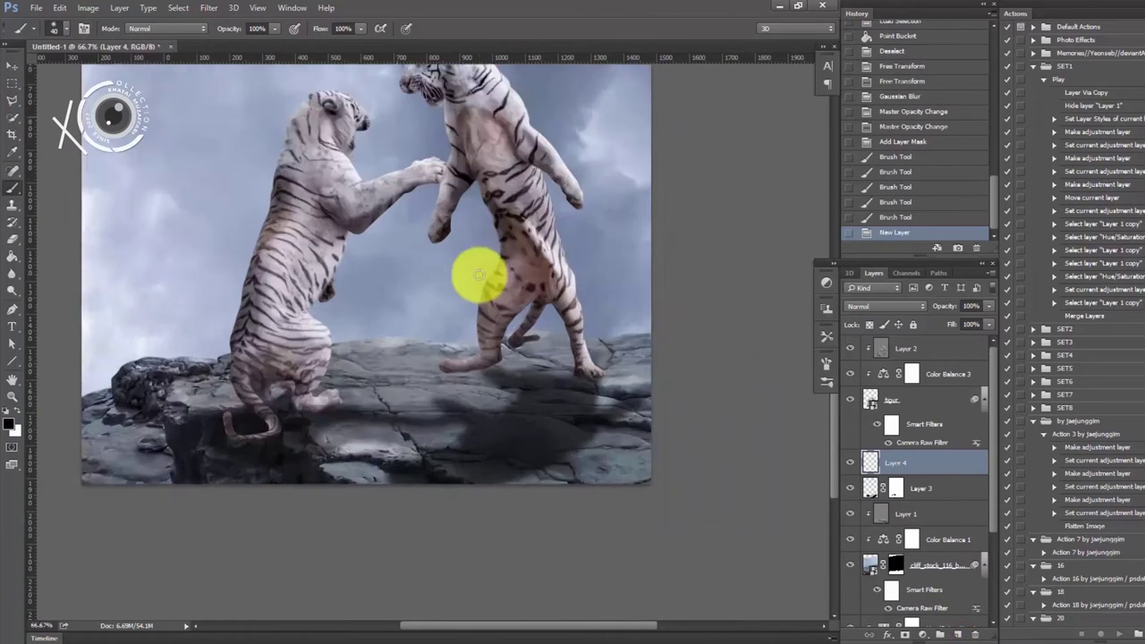
pyautogui.scroll(2, 473, 365)
pyautogui.rightClick(473, 365)
pyautogui.moveTo(450, 361); pyautogui.dragTo(501, 335)
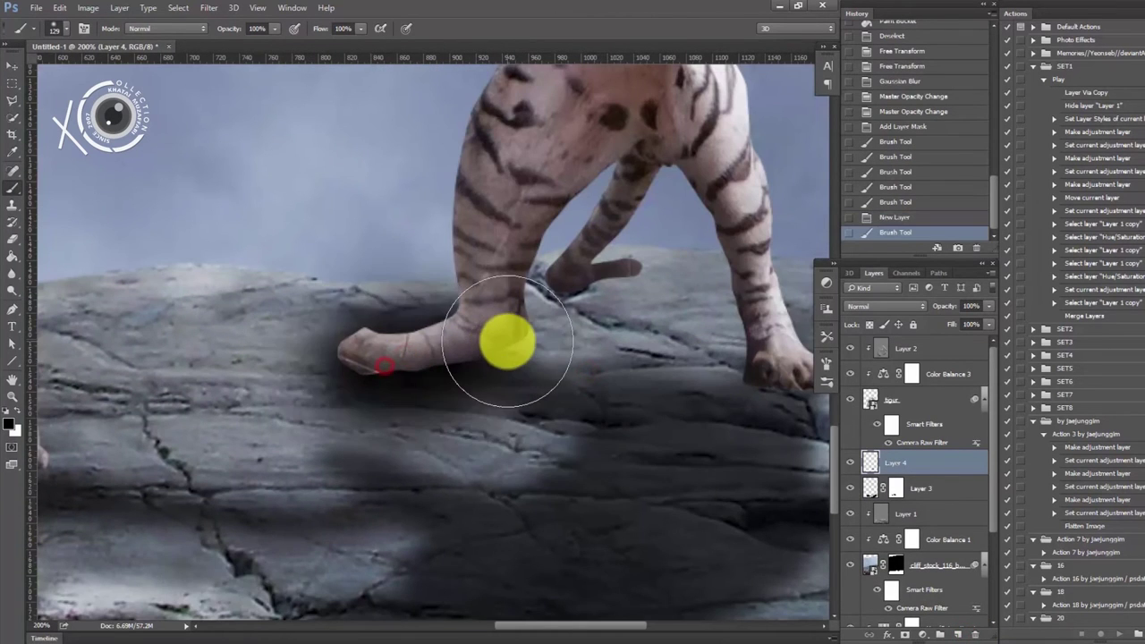
pyautogui.hotkey('ctrl', '0')
pyautogui.moveTo(972, 314); pyautogui.dragTo(754, 359)
pyautogui.hotkey('ctrl', 't')
pyautogui.moveTo(440, 400); pyautogui.dragTo(384, 391)
pyautogui.press('Return')
# - Mask Layer 4 to hide excess shadow, paint more under the paws, and set opacity to 75%
pyautogui.hotkey('ctrl', '+')
pyautogui.hotkey('ctrl', '+')
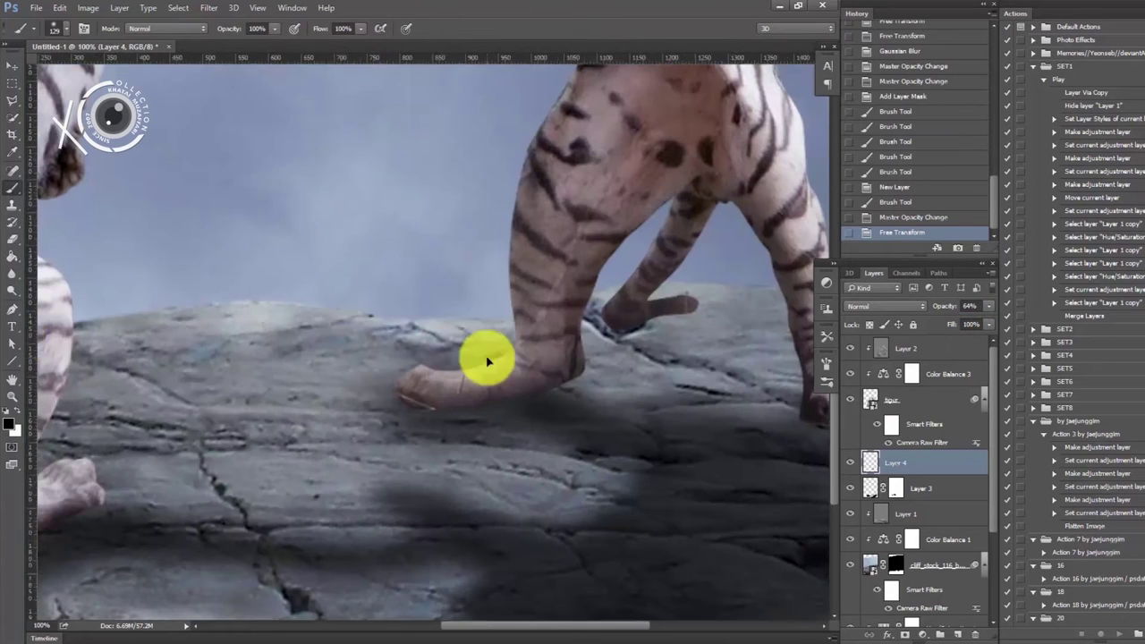
pyautogui.click(905, 636)
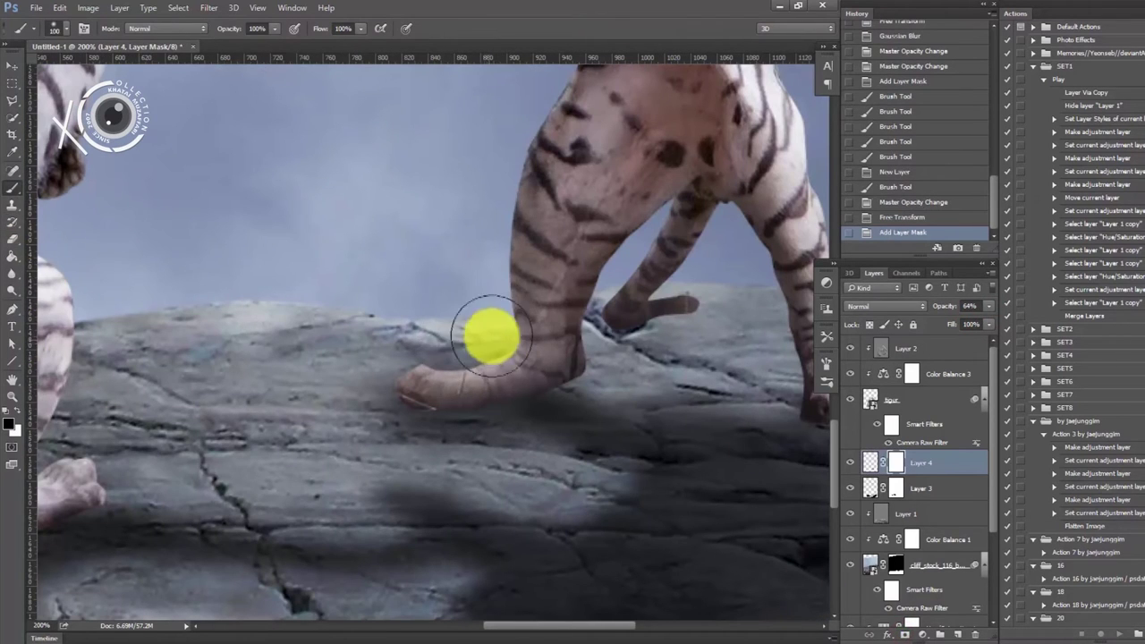
pyautogui.moveTo(413, 347); pyautogui.dragTo(255, 318)
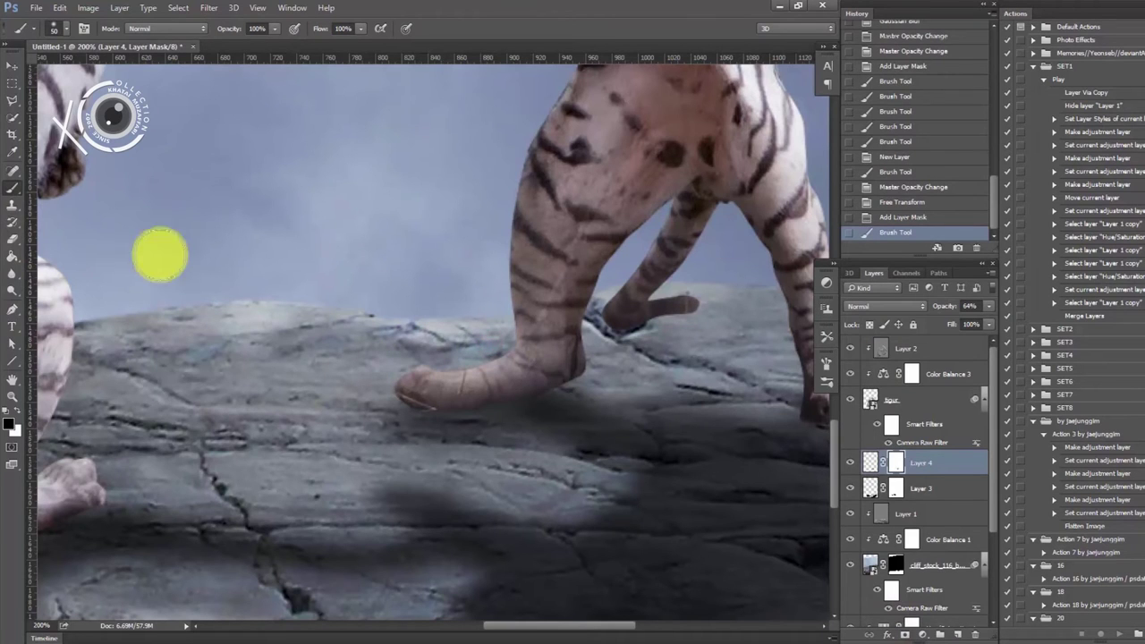
pyautogui.moveTo(422, 396); pyautogui.dragTo(501, 401)
pyautogui.moveTo(970, 308); pyautogui.dragTo(980, 308)
pyautogui.moveTo(570, 384)
pyautogui.mouseDown()
pyautogui.moveTo(580, 349)
pyautogui.moveTo(423, 323)
pyautogui.mouseUp()
pyautogui.moveTo(540, 310)
pyautogui.mouseDown()
pyautogui.moveTo(468, 281)
pyautogui.moveTo(533, 276)
pyautogui.mouseUp()
# - Add shadow between the tiger's legs and under the front paw's toes with an enlarged brush
pyautogui.click(898, 462)
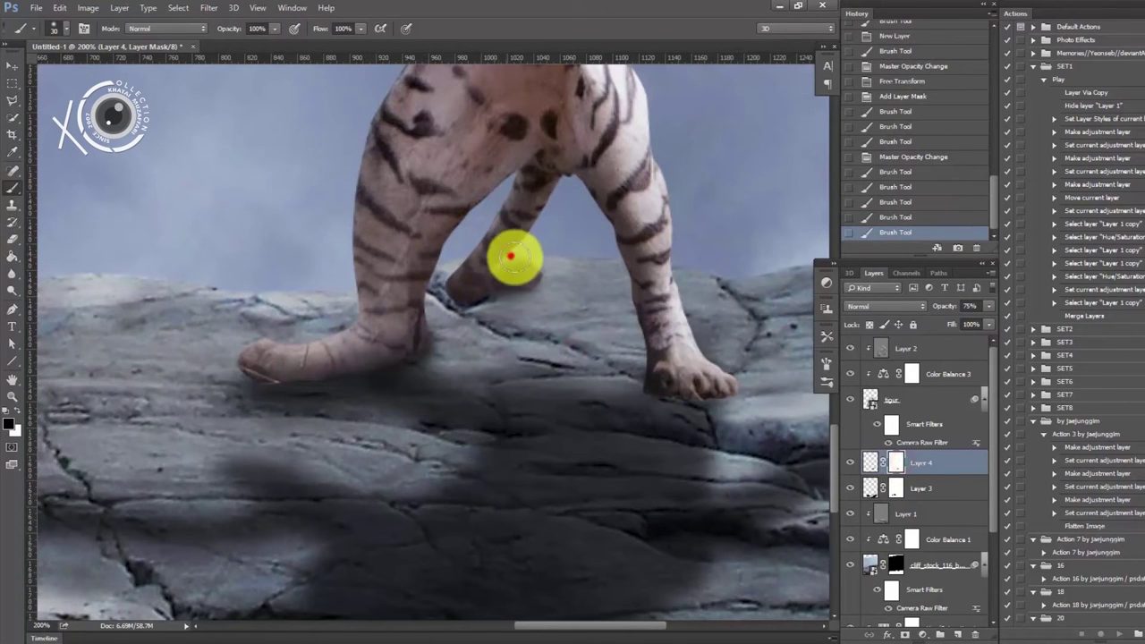
pyautogui.click(510, 257)
pyautogui.moveTo(762, 287); pyautogui.dragTo(742, 259)
pyautogui.click(871, 462)
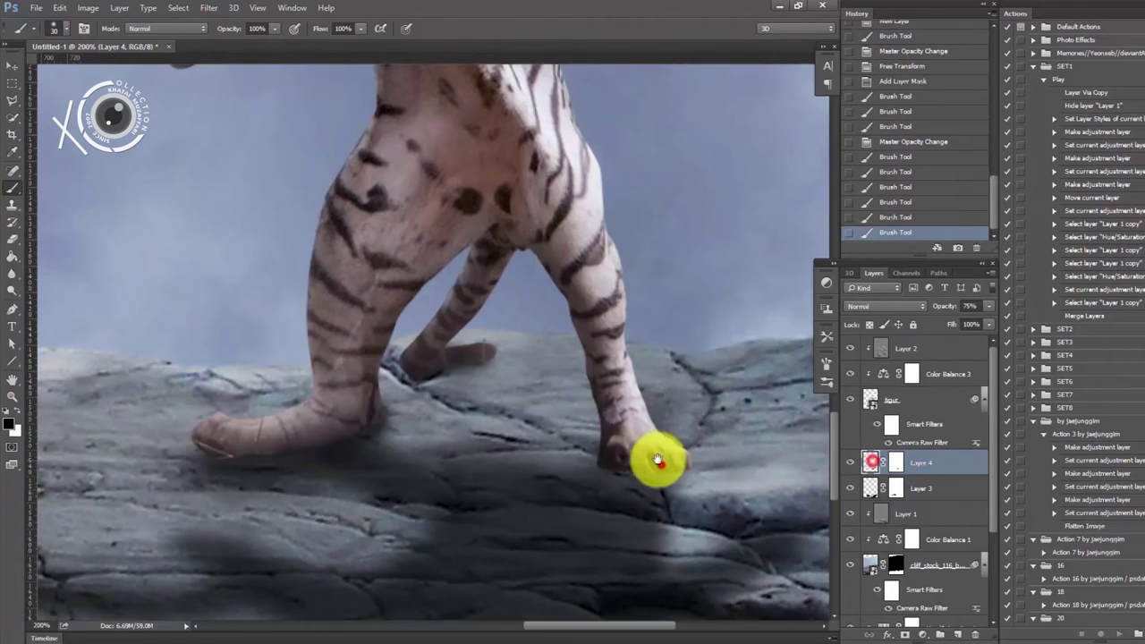
pyautogui.moveTo(609, 462); pyautogui.dragTo(670, 468)
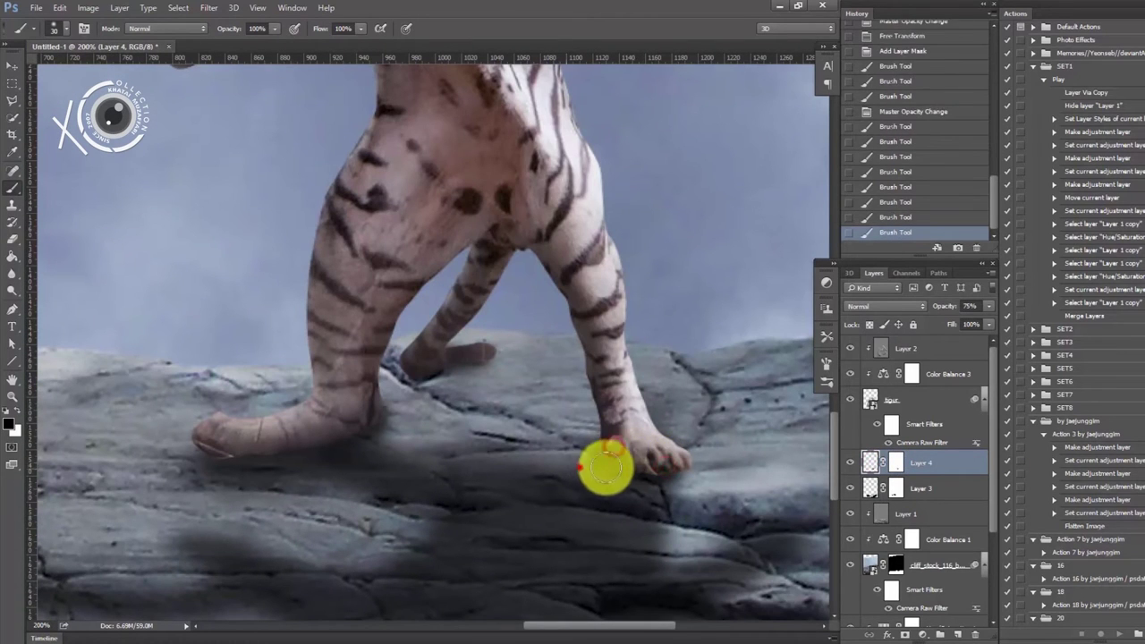
pyautogui.rightClick(563, 486)
pyautogui.press('Return')
# - Soften the shadow on Layer 4's mask and toggle the layer to compare
pyautogui.moveTo(579, 413)
pyautogui.mouseDown()
pyautogui.moveTo(472, 320)
pyautogui.moveTo(680, 276)
pyautogui.mouseUp()
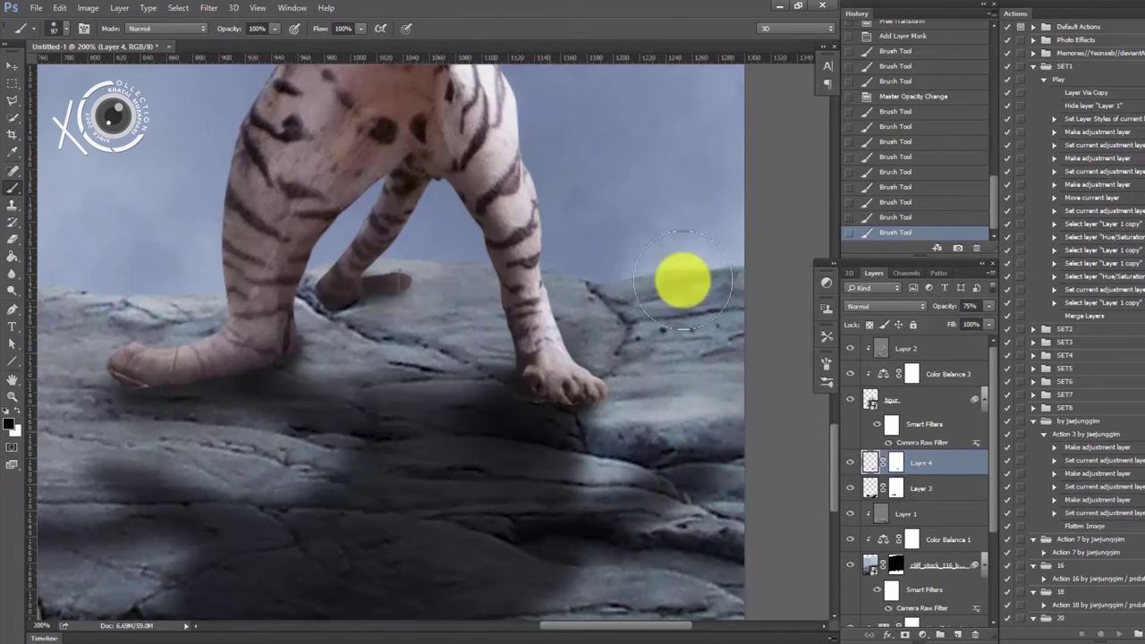
pyautogui.click(898, 463)
pyautogui.moveTo(582, 314); pyautogui.dragTo(593, 327)
pyautogui.scroll(-4, 627, 289)
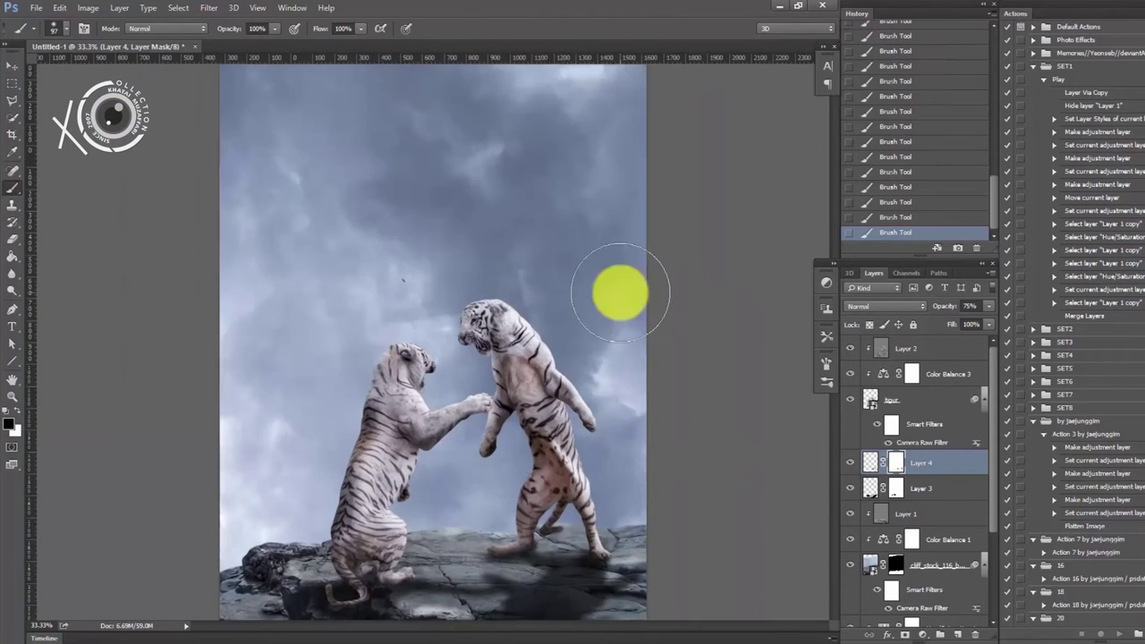
pyautogui.scroll(1, 572, 352)
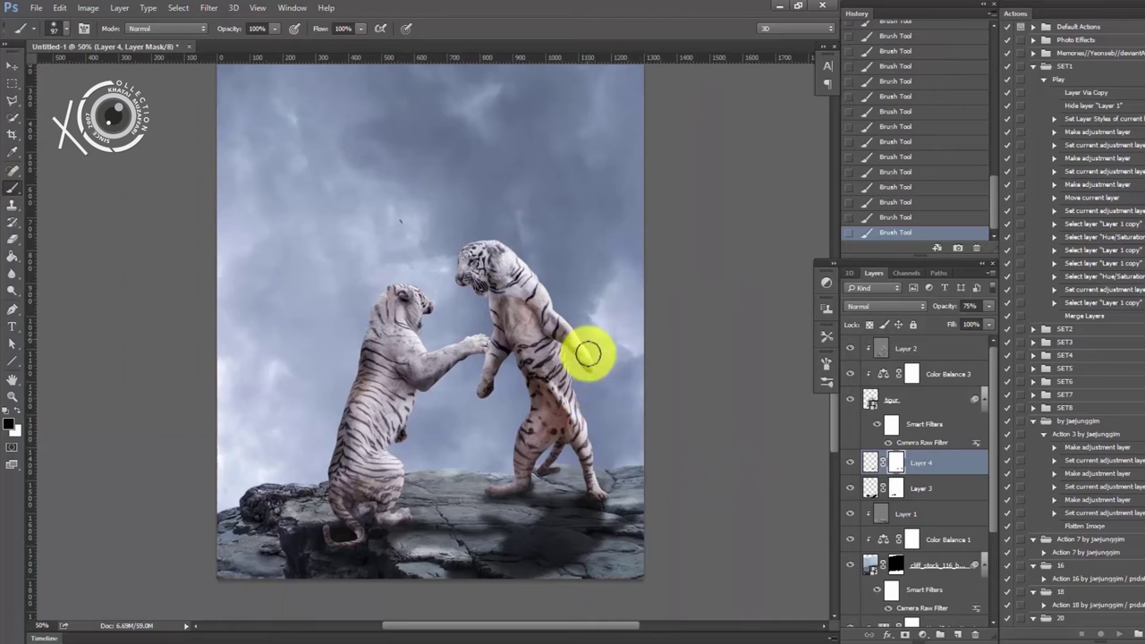
pyautogui.click(851, 463)
# - Add empty Layer 5 and paint soft shading near the left tiger's hind feet
pyautogui.click(960, 634)
pyautogui.hotkey('ctrl', '1')
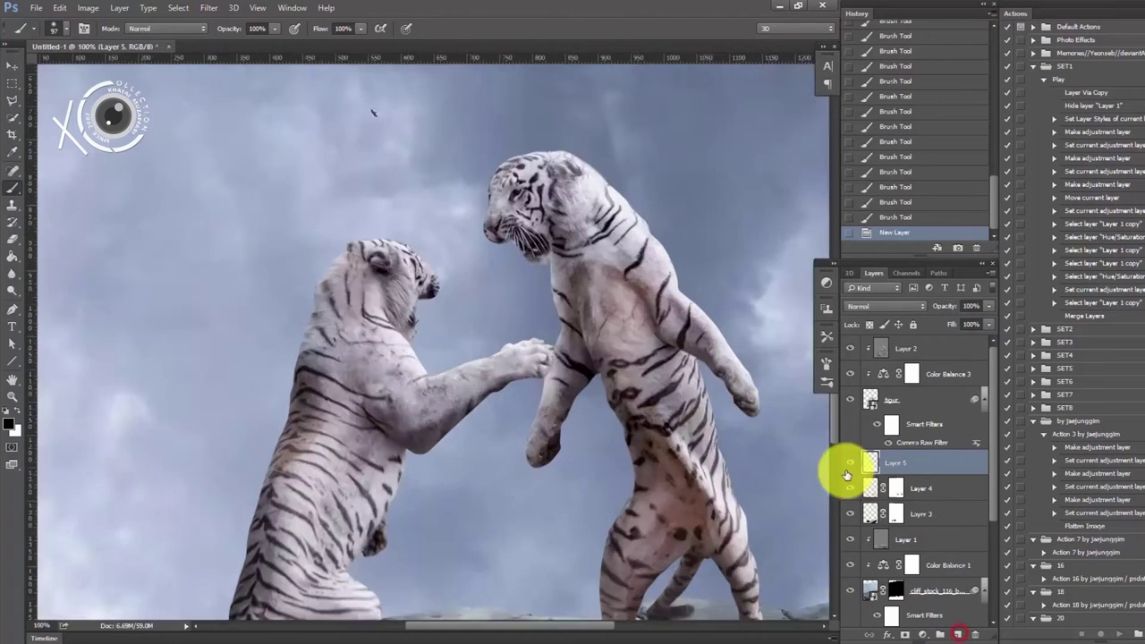
pyautogui.scroll(-3, 262, 380)
pyautogui.hotkey('ctrl', 'alt', 'z')
pyautogui.hotkey('ctrl', 'alt', 'z')
pyautogui.rightClick(334, 377)
pyautogui.moveTo(264, 383)
pyautogui.mouseDown()
pyautogui.moveTo(199, 376)
pyautogui.moveTo(281, 388)
pyautogui.mouseUp()
# - Select the Overlay lighting Layer 2 and review the whole composition
pyautogui.hotkey('ctrl', '-')
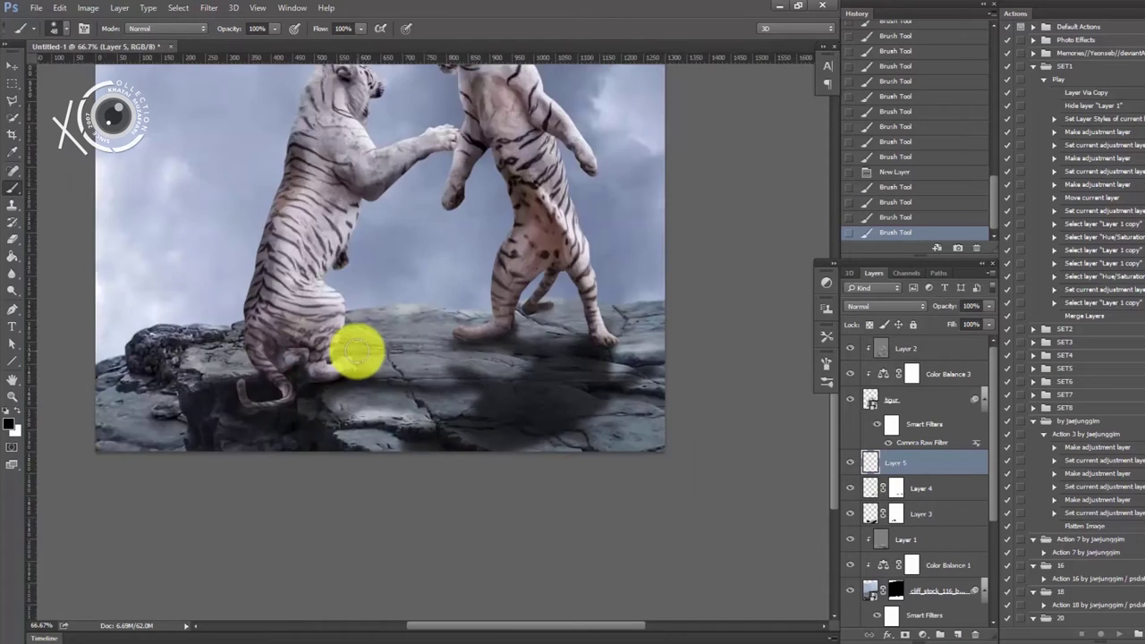
pyautogui.hotkey('ctrl', '-')
pyautogui.hotkey('ctrl', '-')
pyautogui.hotkey('ctrl', '+')
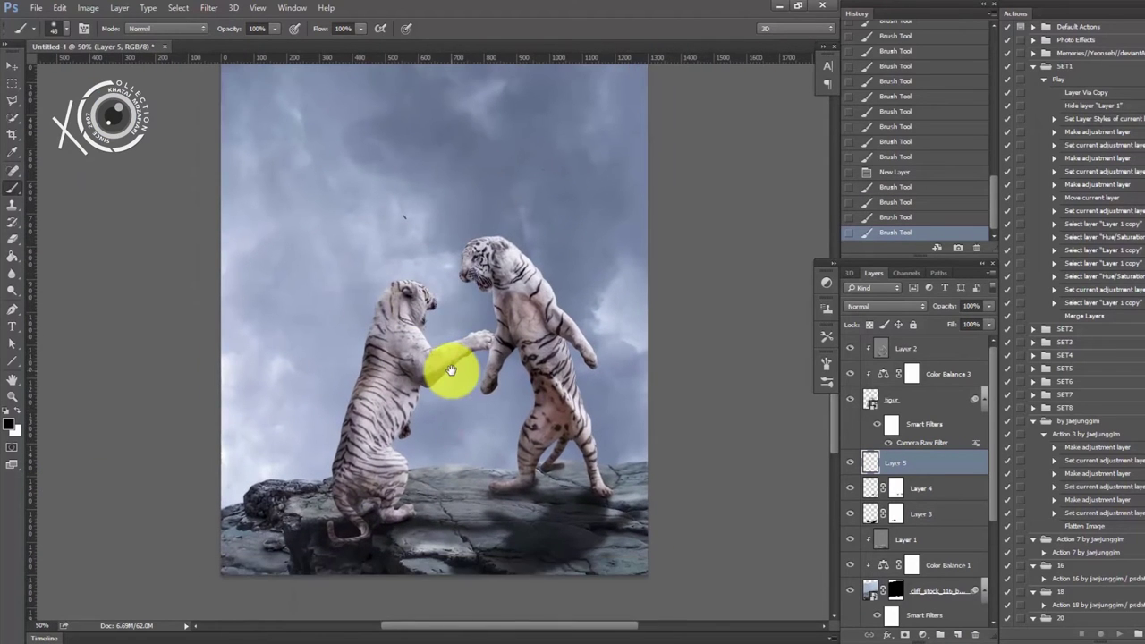
pyautogui.scroll(2, 451, 370)
pyautogui.scroll(-1, 451, 371)
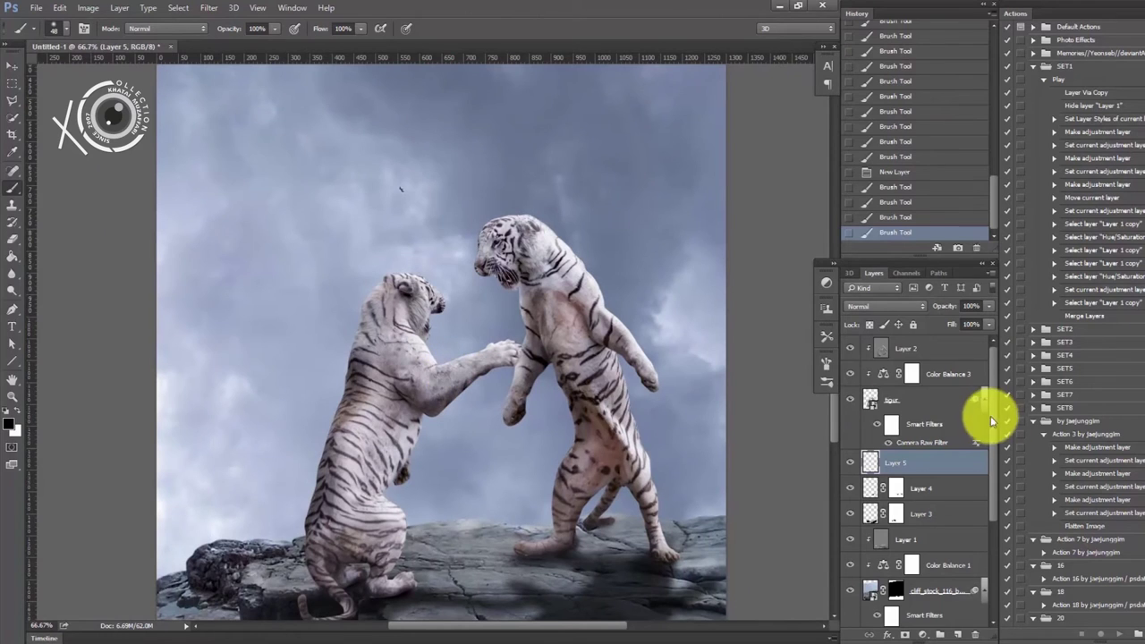
pyautogui.click(947, 348)
pyautogui.hotkey('ctrl', '-')
pyautogui.hotkey('ctrl', '-')
pyautogui.hotkey('ctrl', '+')
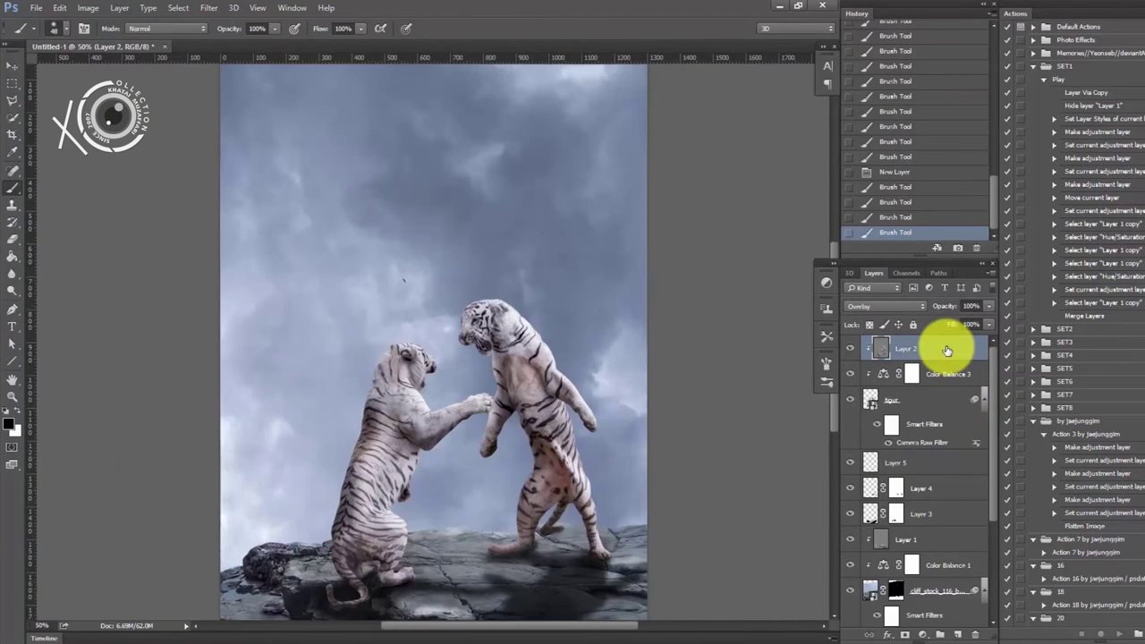
pyautogui.scroll(-2, 639, 417)
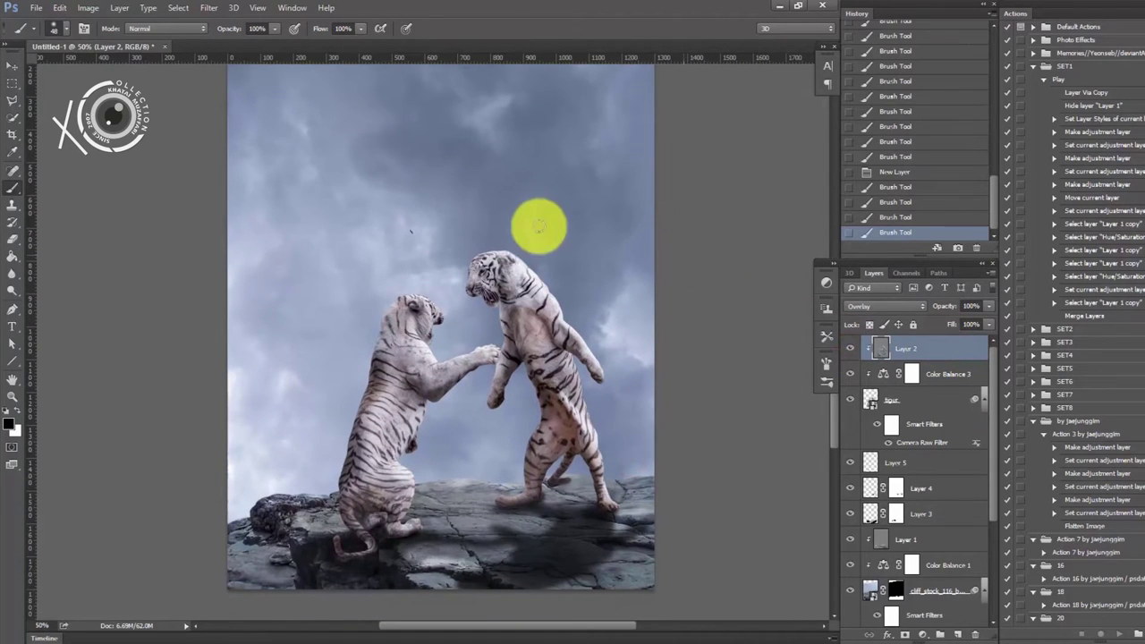
pyautogui.hotkey('ctrl', '-')
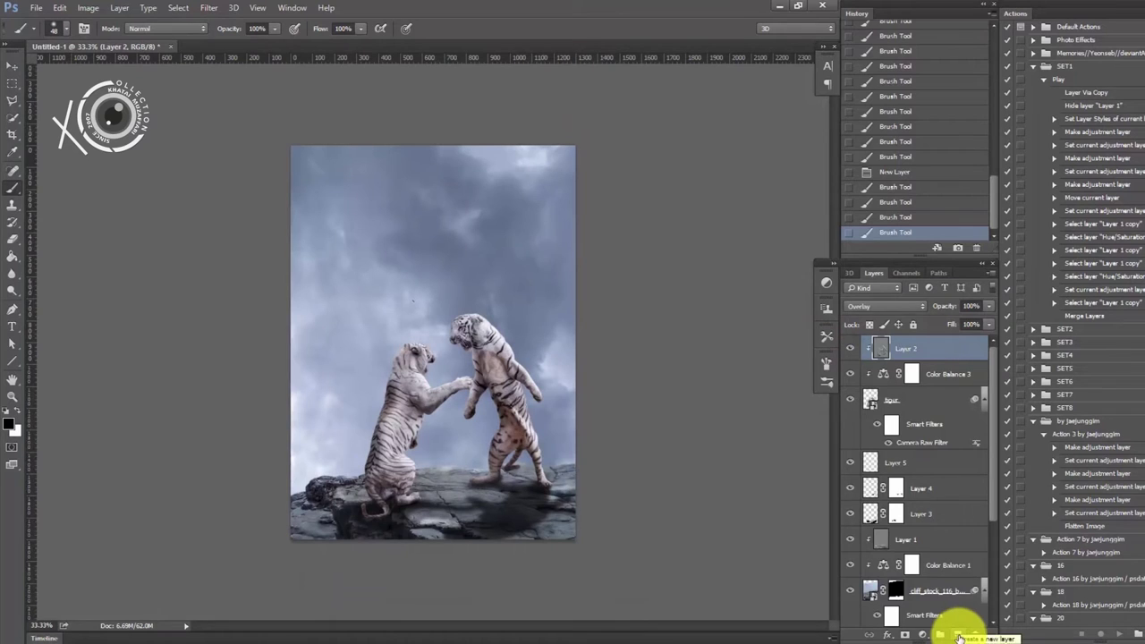
# - Create Layer 6 and stamp rain with a rain brush preset, undoing the dark strokes
pyautogui.click(958, 635)
pyautogui.rightClick(443, 291)
pyautogui.click(657, 416)
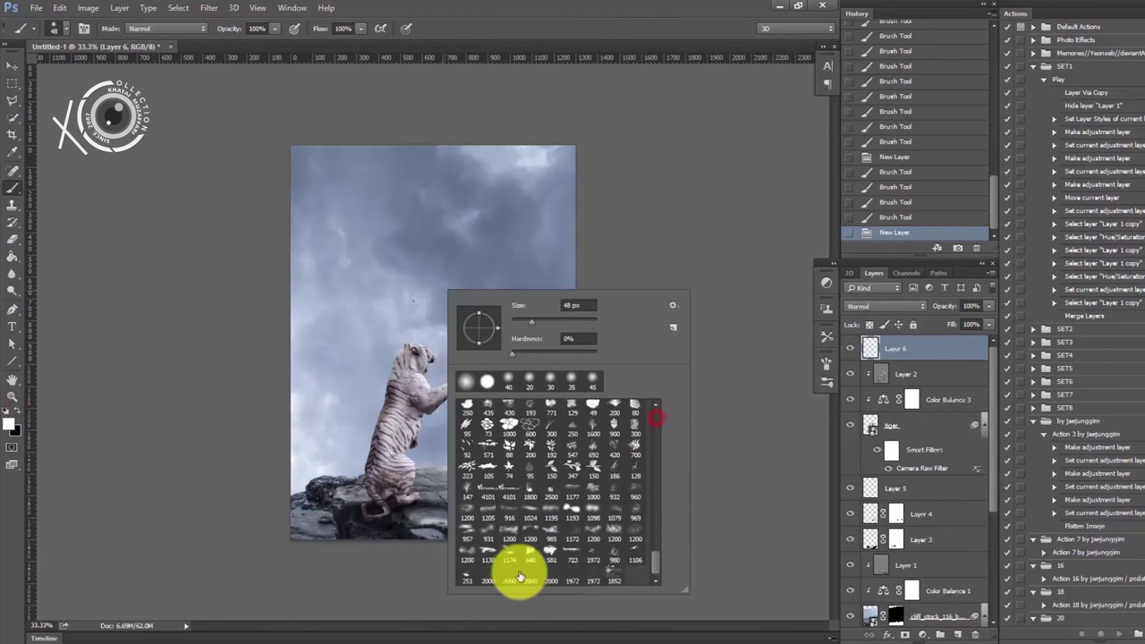
pyautogui.click(404, 279)
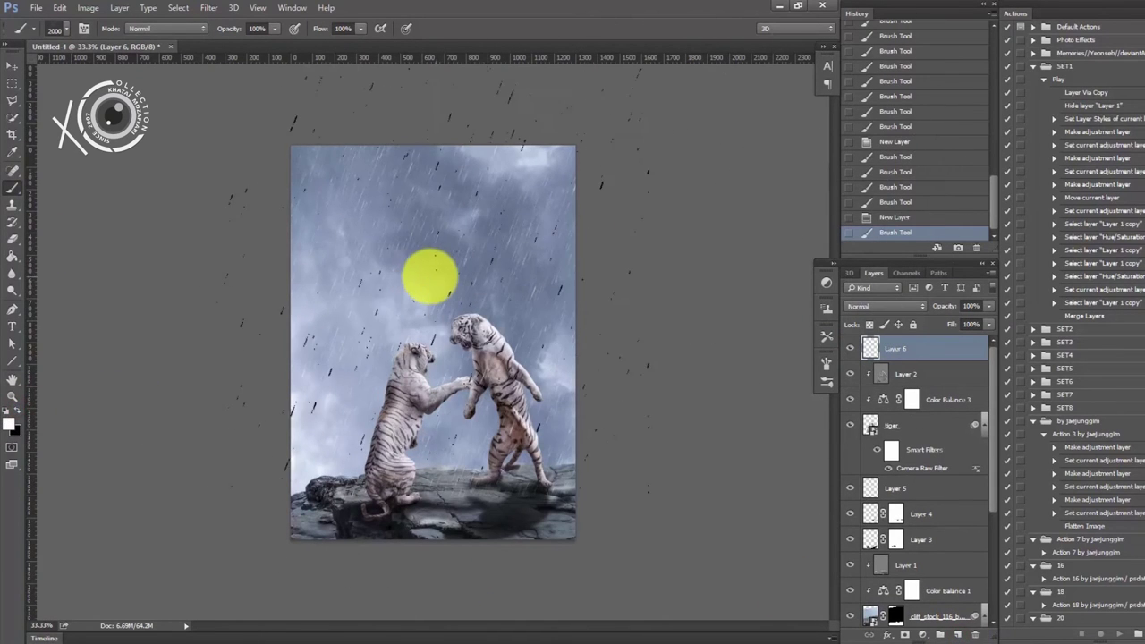
pyautogui.rightClick(440, 276)
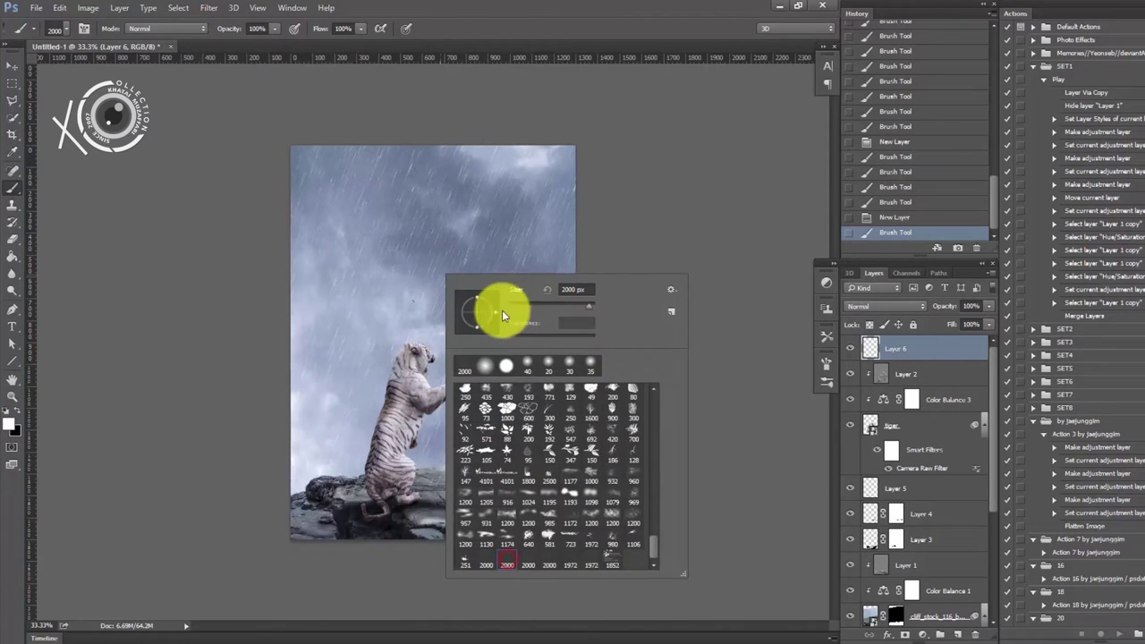
pyautogui.click(413, 267)
pyautogui.hotkey('ctrl', 'alt', 'z')
pyautogui.hotkey('ctrl', 'alt', 'z')
# - Stamp white rain across the image with the 2000–2200 px rain brush and inspect at 66.7%
pyautogui.rightClick(472, 290)
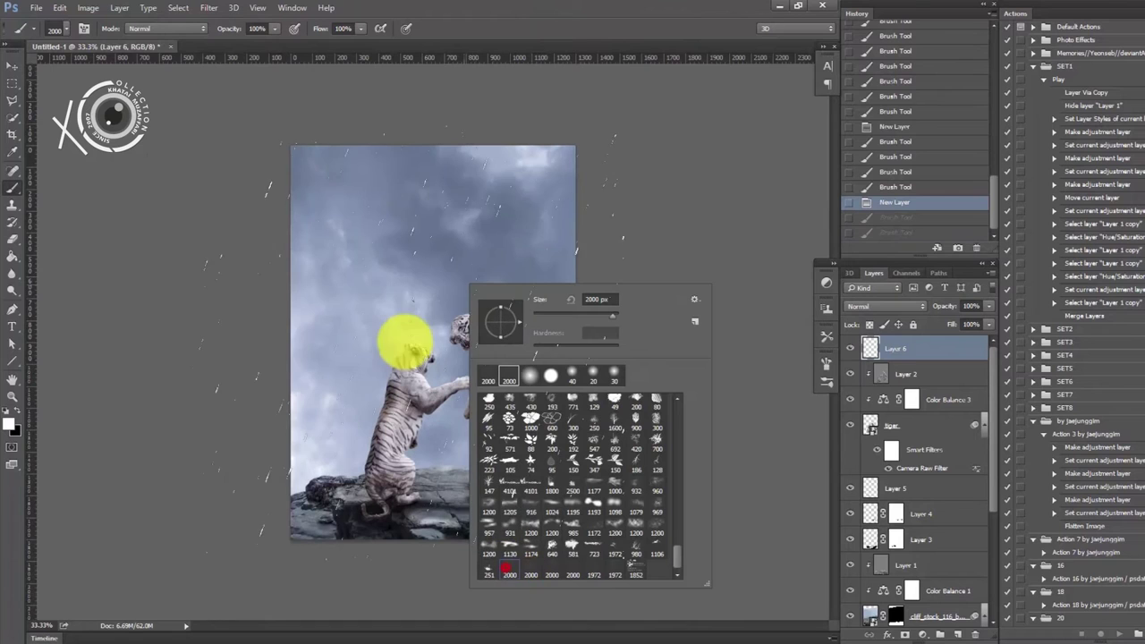
pyautogui.press('Escape')
pyautogui.press(']')
pyautogui.click(390, 345)
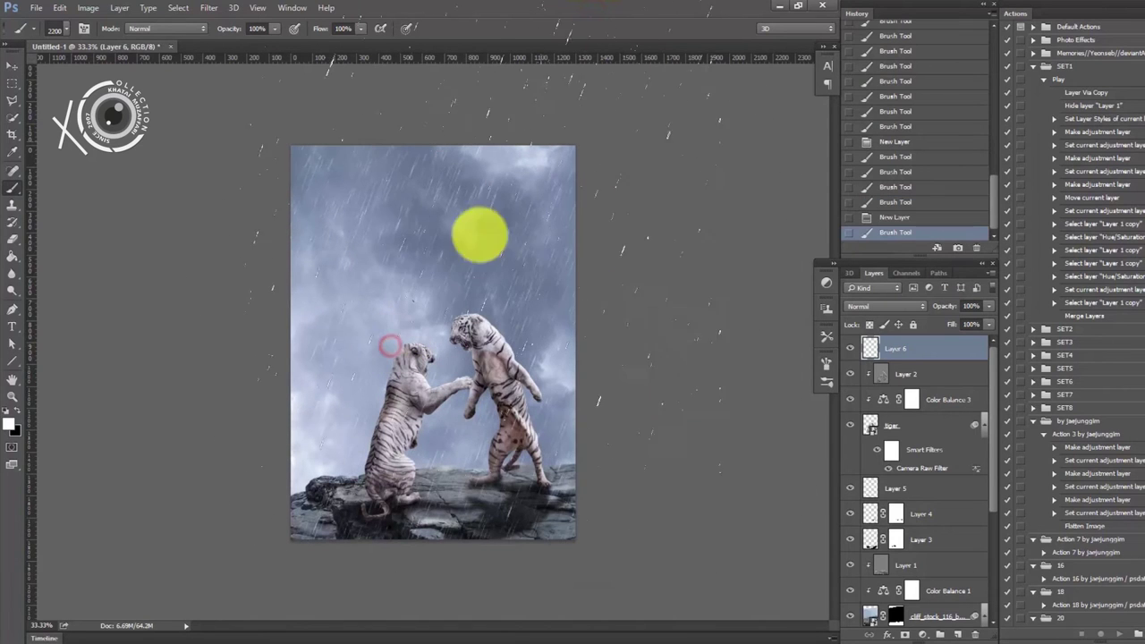
pyautogui.rightClick(473, 250)
pyautogui.click(400, 261)
pyautogui.rightClick(511, 310)
pyautogui.click(419, 282)
pyautogui.hotkey('ctrl', '+')
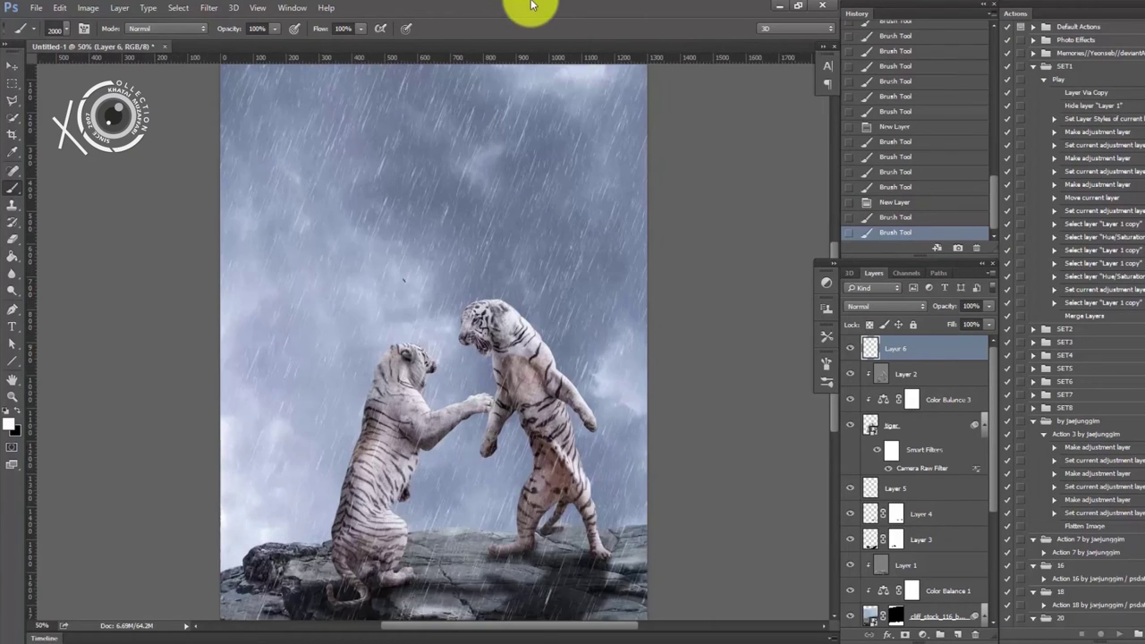
pyautogui.hotkey('ctrl', '+')
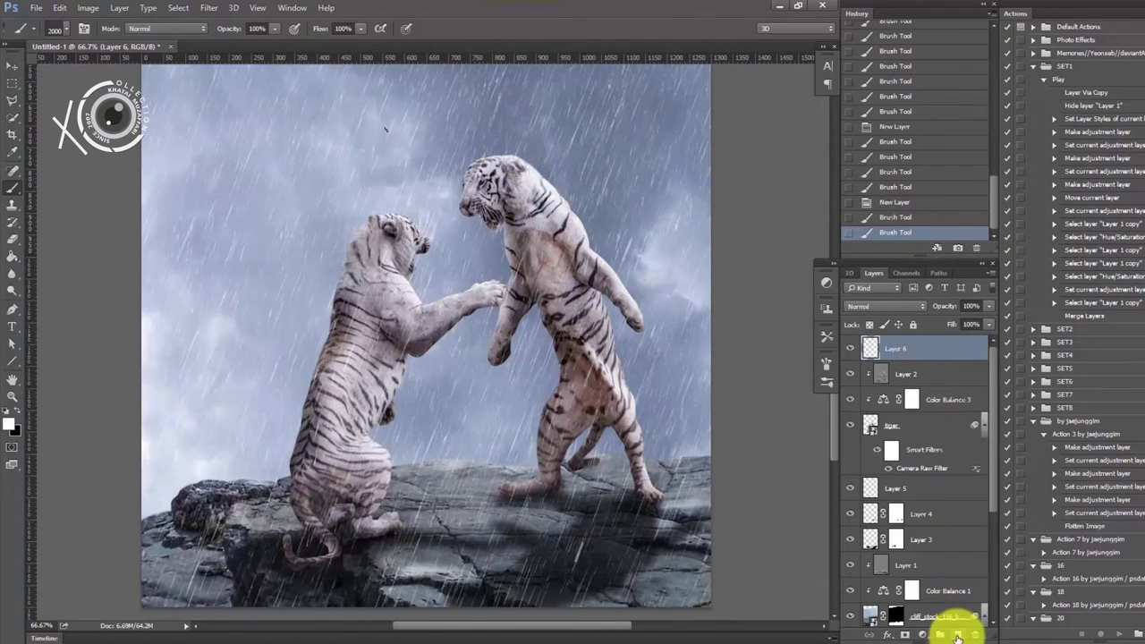
# - Add Layer 7 and stamp a 980 px water splash around the left tiger
pyautogui.click(958, 635)
pyautogui.rightClick(373, 206)
pyautogui.click(488, 481)
pyautogui.click(345, 396)
pyautogui.hotkey('ctrl', 'z')
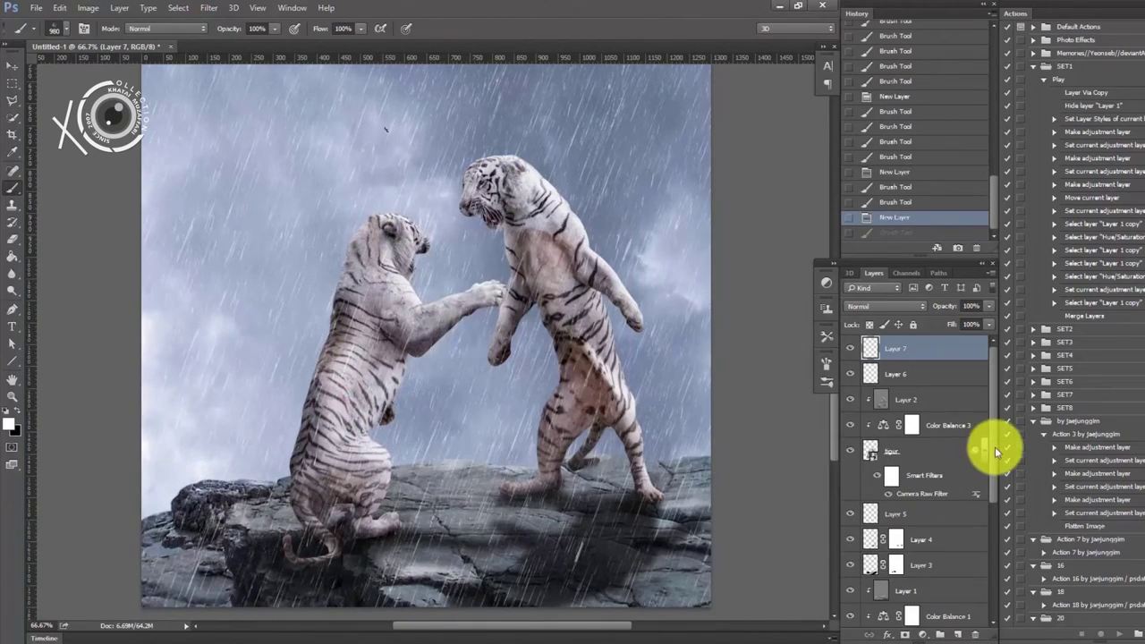
pyautogui.scroll(-1, 996, 447)
pyautogui.click(330, 396)
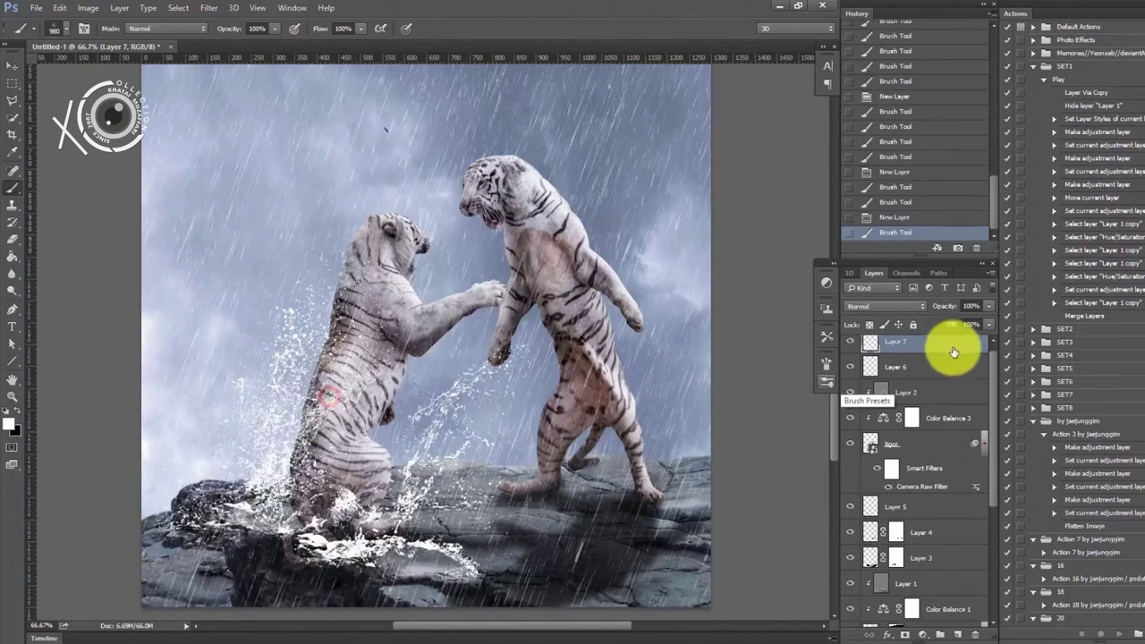
# - Move the splash layer below the tiger layers and reposition the splash
pyautogui.moveTo(952, 342); pyautogui.dragTo(955, 566)
pyautogui.scroll(-2, 998, 499)
pyautogui.click(12, 65)
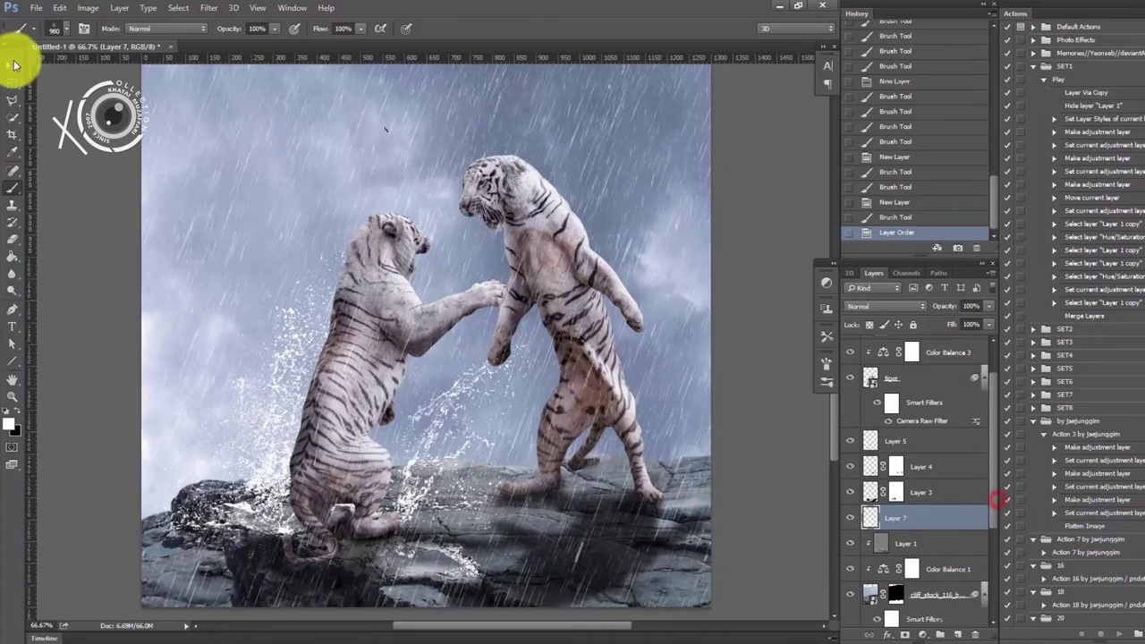
pyautogui.moveTo(281, 408); pyautogui.dragTo(306, 412)
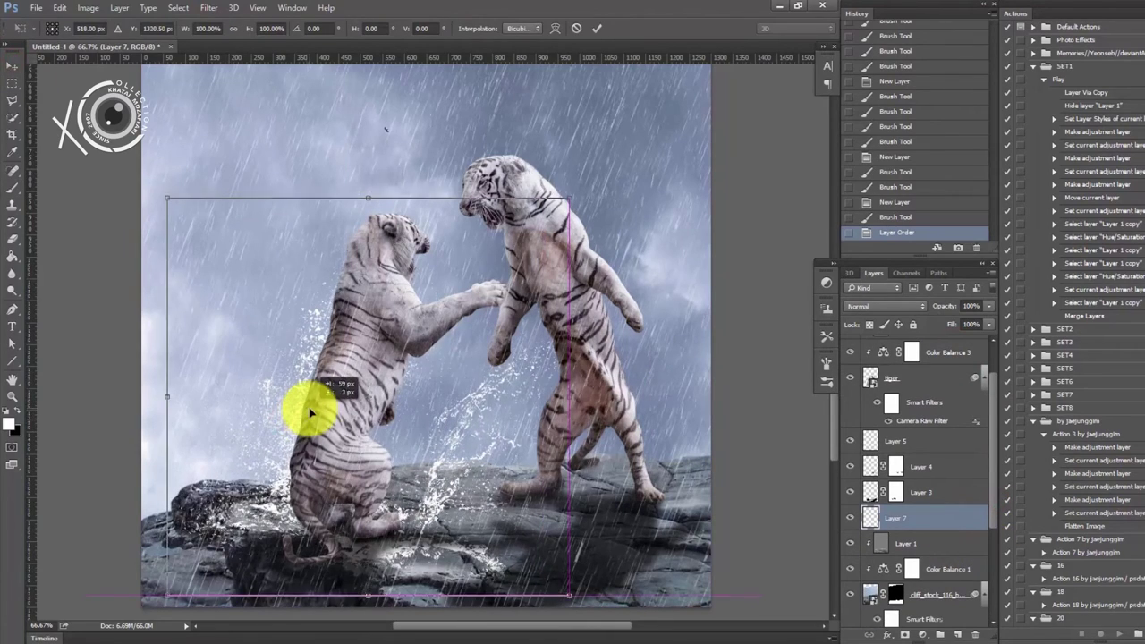
pyautogui.press('Return')
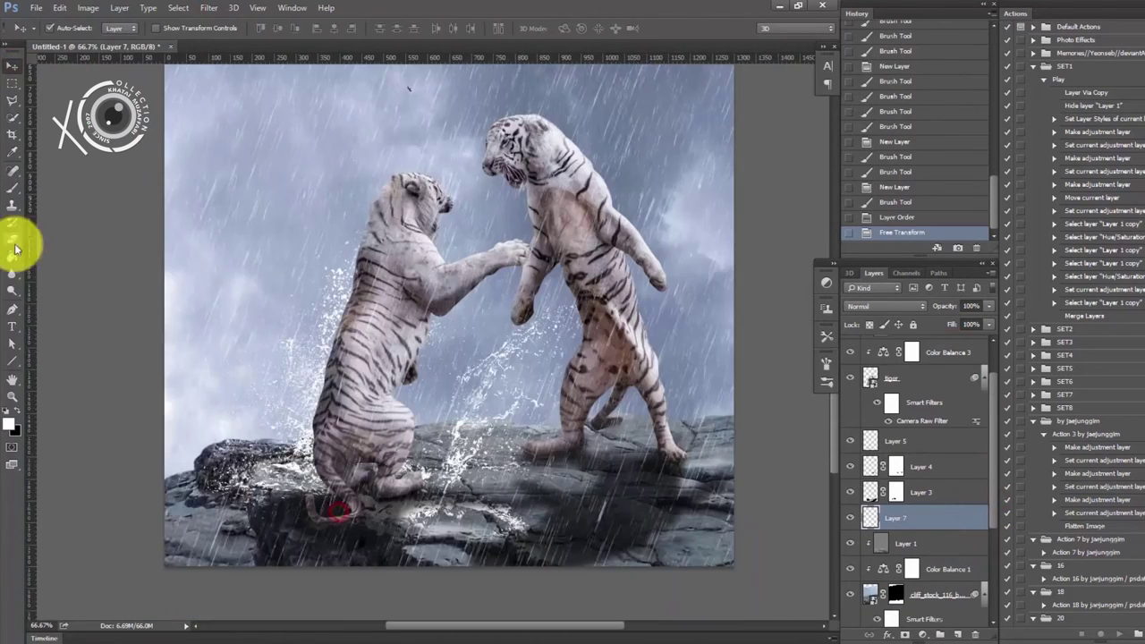
# - Mask the splash layer to hide the splash over the right tiger
pyautogui.click(904, 634)
pyautogui.click(13, 187)
pyautogui.rightClick(573, 354)
pyautogui.click(639, 593)
pyautogui.moveTo(468, 435)
pyautogui.mouseDown()
pyautogui.moveTo(540, 343)
pyautogui.moveTo(601, 396)
pyautogui.moveTo(537, 460)
pyautogui.mouseUp()
pyautogui.rightClick(652, 376)
pyautogui.click(470, 506)
pyautogui.hotkey('ctrl', '-')
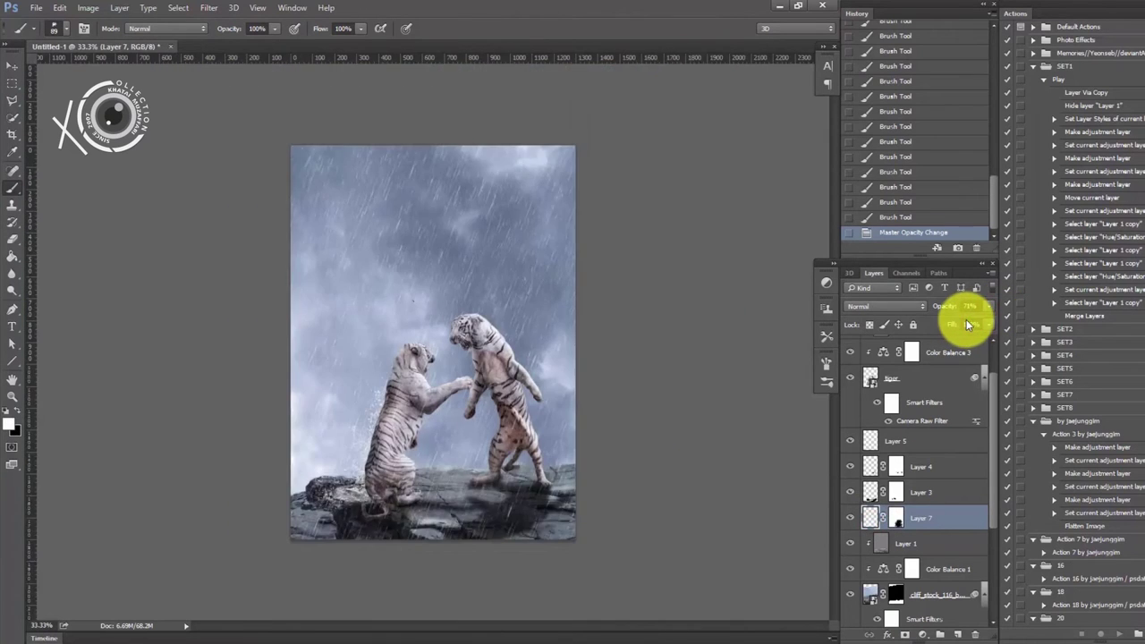
pyautogui.hotkey('ctrl', '+')
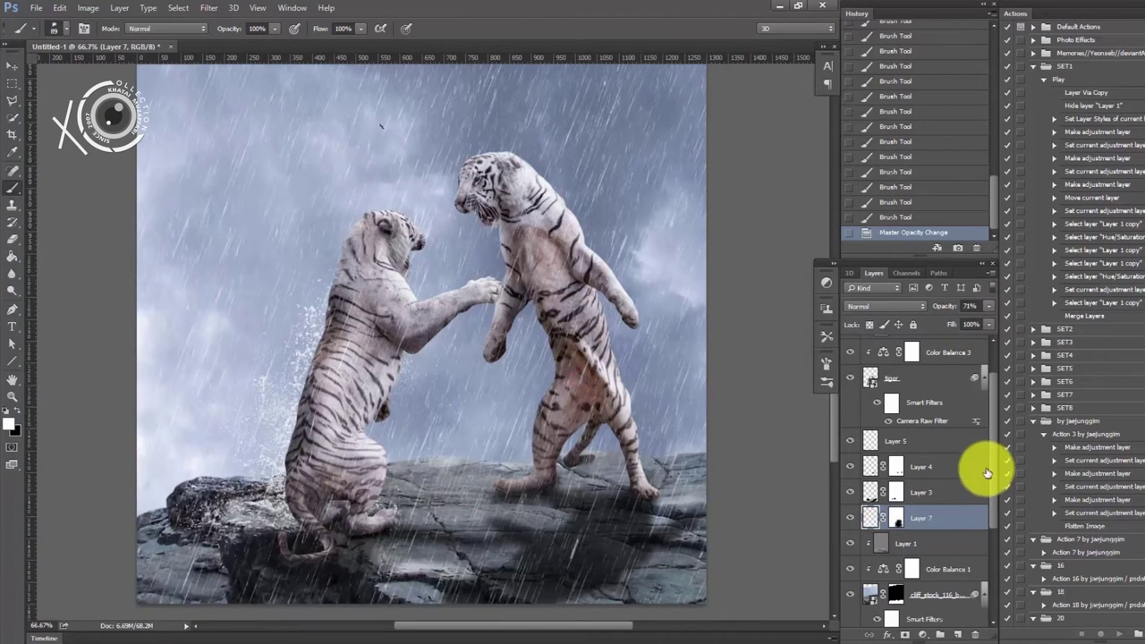
pyautogui.scroll(2, 987, 472)
# - Add Layer 8 and stamp white splashes near the left tiger's foot
pyautogui.click(955, 636)
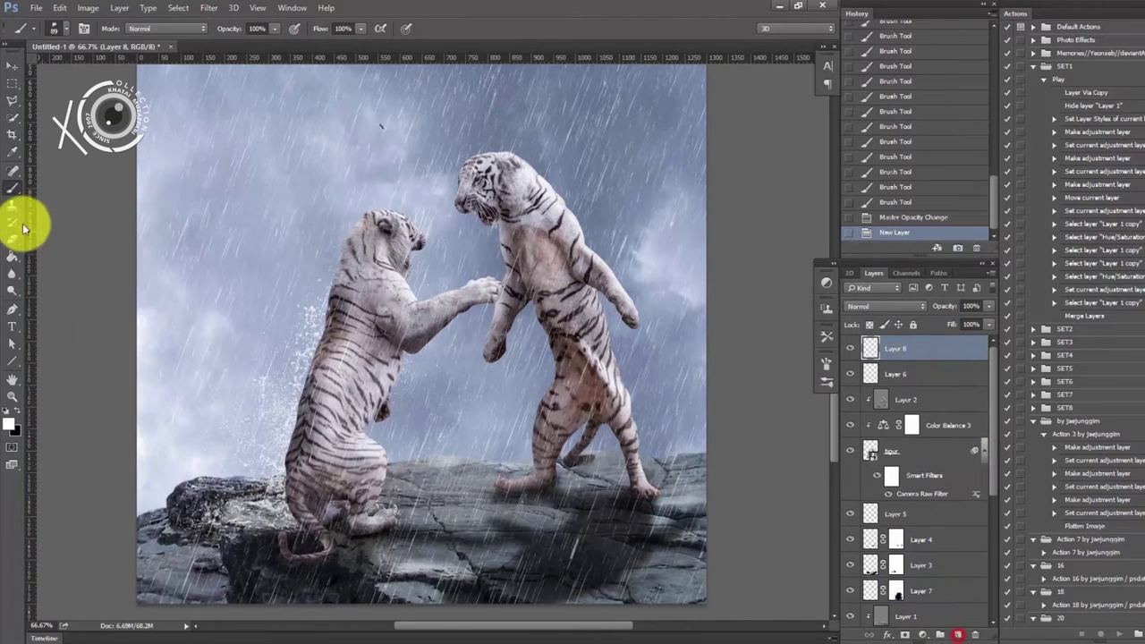
pyautogui.rightClick(441, 530)
pyautogui.click(373, 508)
pyautogui.rightClick(439, 376)
pyautogui.click(368, 509)
pyautogui.click(378, 508)
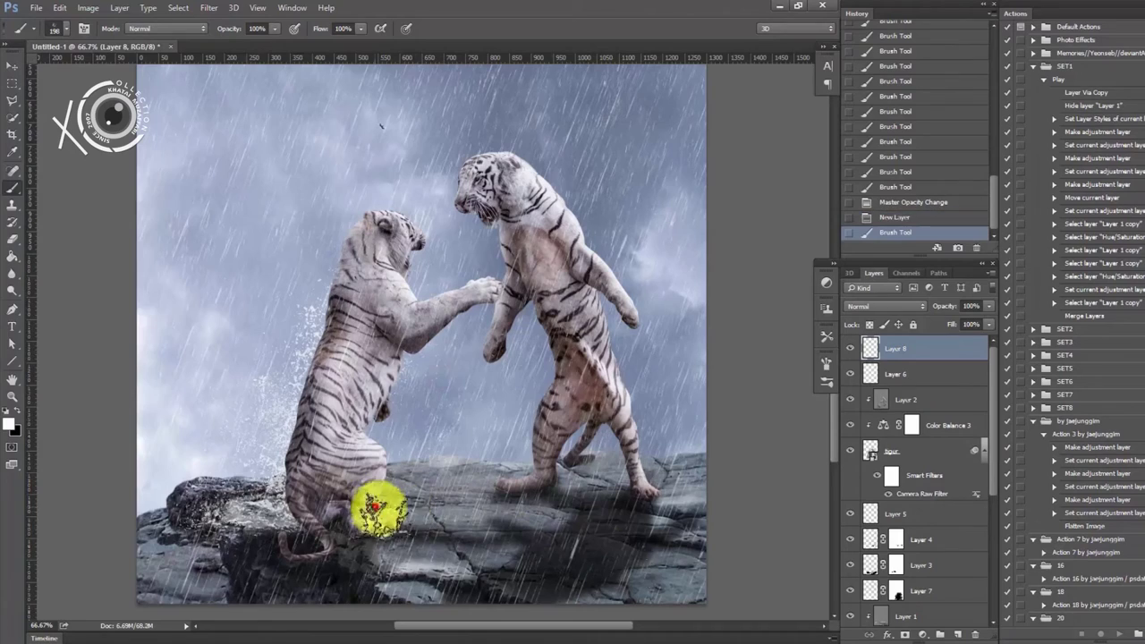
pyautogui.hotkey('ctrl', '+')
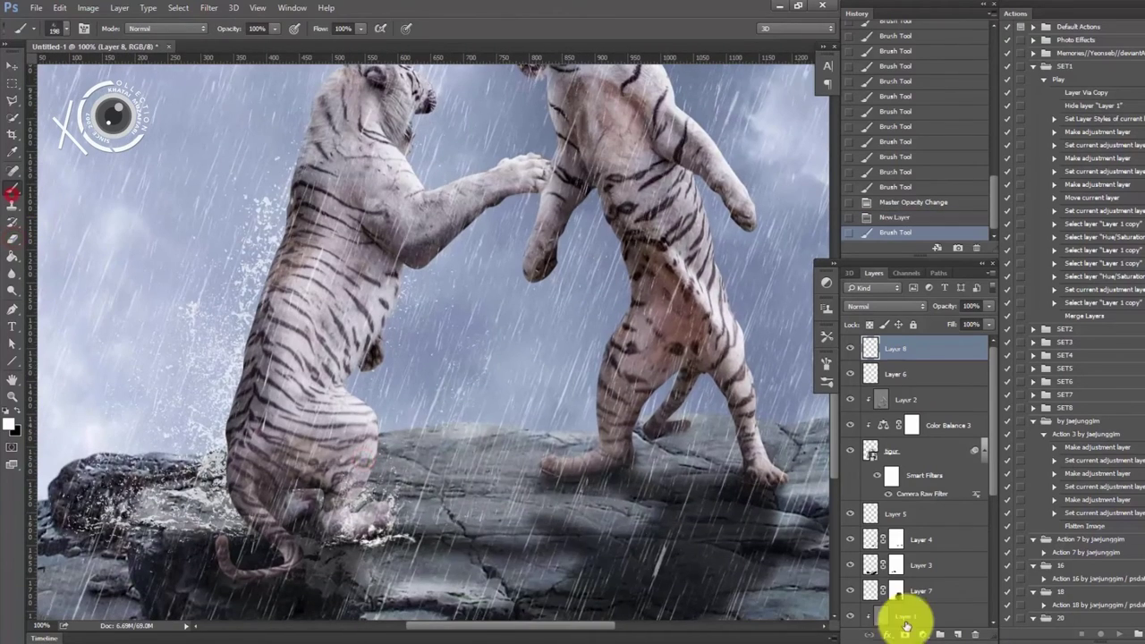
# - Mask the splash's hard edges near the foot with a 640 px soft brush
pyautogui.click(905, 632)
pyautogui.rightClick(519, 618)
pyautogui.click(516, 621)
pyautogui.moveTo(385, 508); pyautogui.dragTo(343, 499)
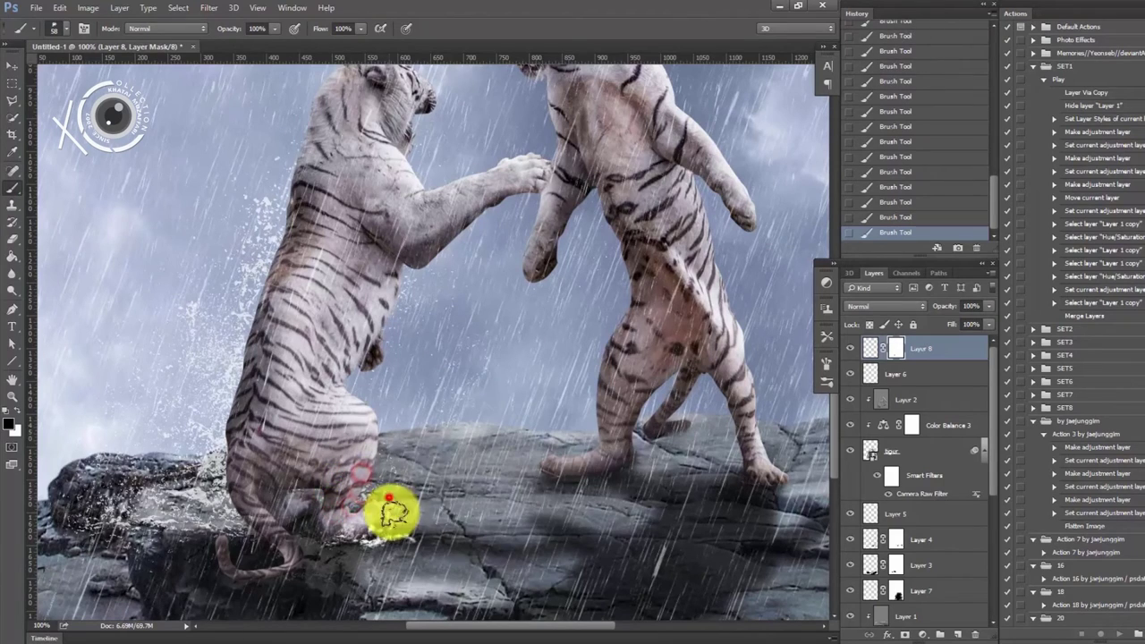
pyautogui.press('h')
pyautogui.moveTo(580, 513); pyautogui.dragTo(575, 513)
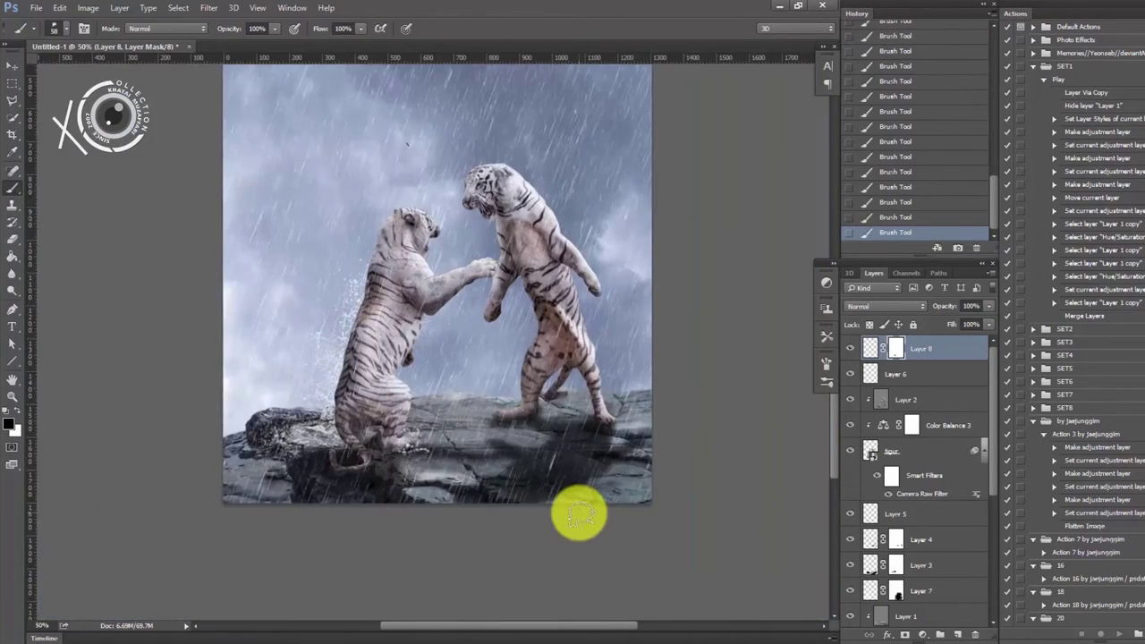
pyautogui.click(387, 566)
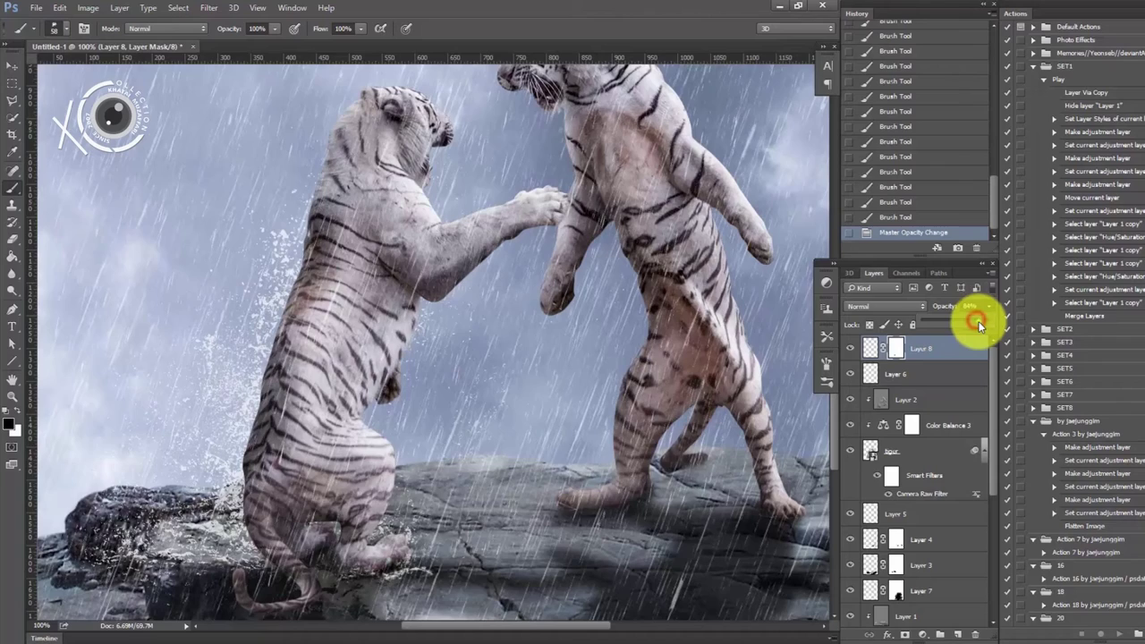
# - Reframe the view on the whole composition and add empty Layer 9
pyautogui.hotkey('ctrl', '-')
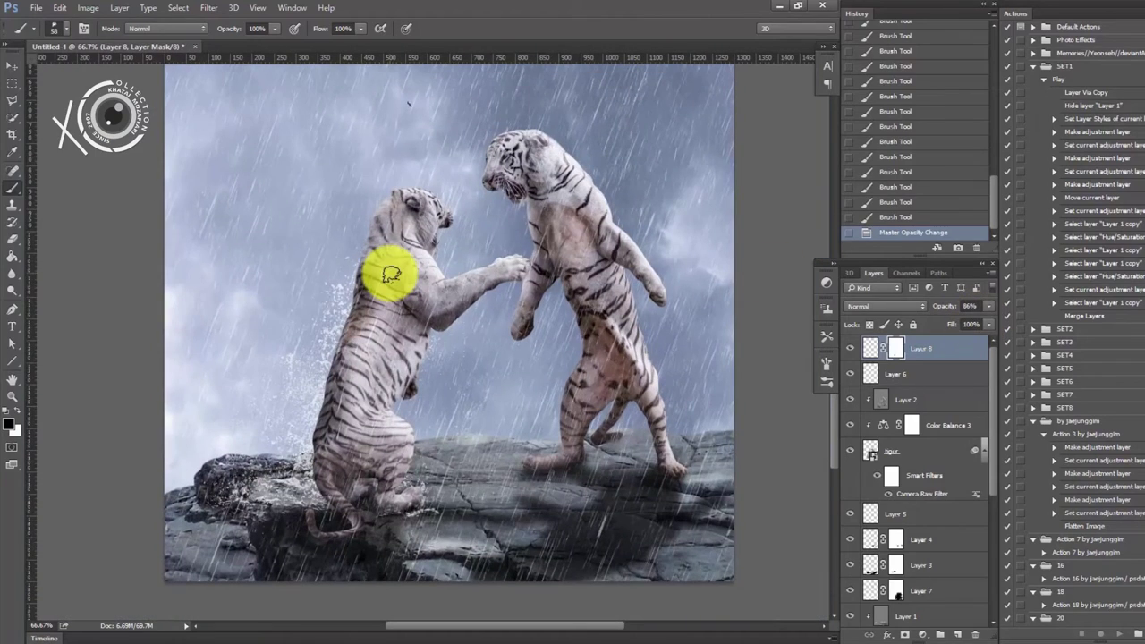
pyautogui.press('h')
pyautogui.moveTo(391, 275); pyautogui.dragTo(421, 294)
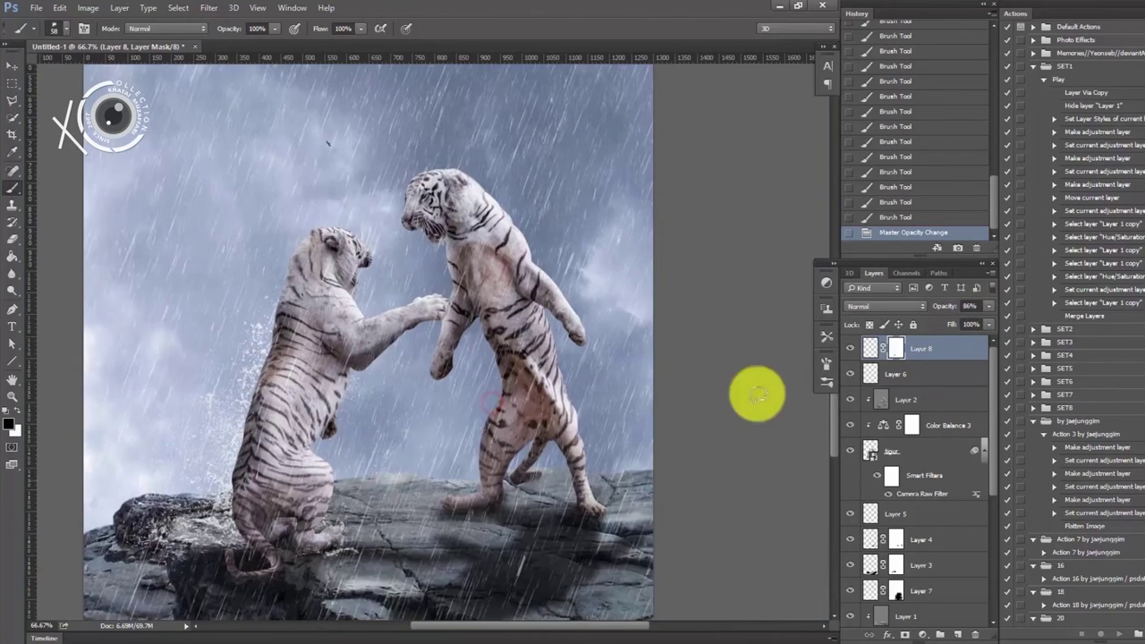
pyautogui.click(956, 633)
pyautogui.rightClick(488, 479)
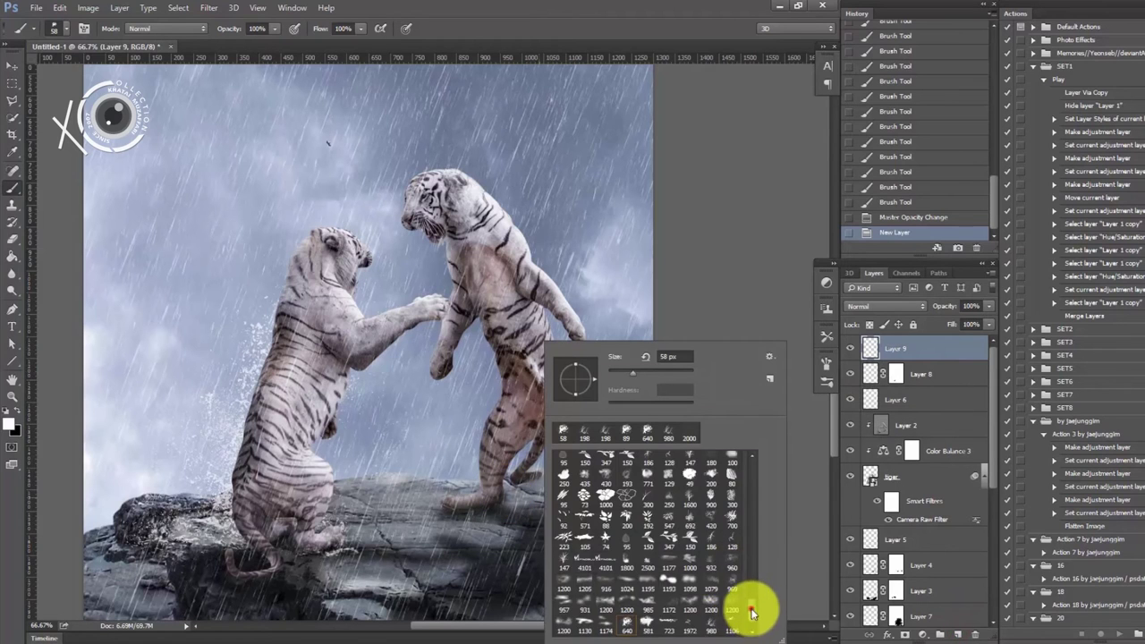
# - Stamp a white splash brush on the rock beside the right tiger's foot on Layer 9
pyautogui.click(752, 612)
pyautogui.click(449, 470)
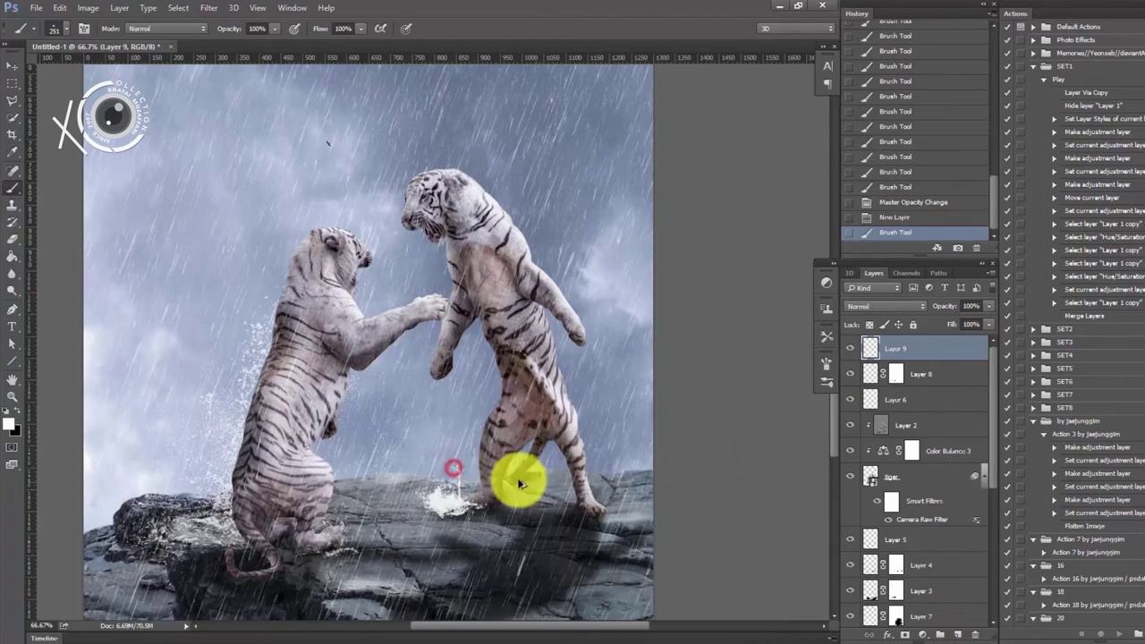
pyautogui.click(459, 475)
pyautogui.rightClick(455, 476)
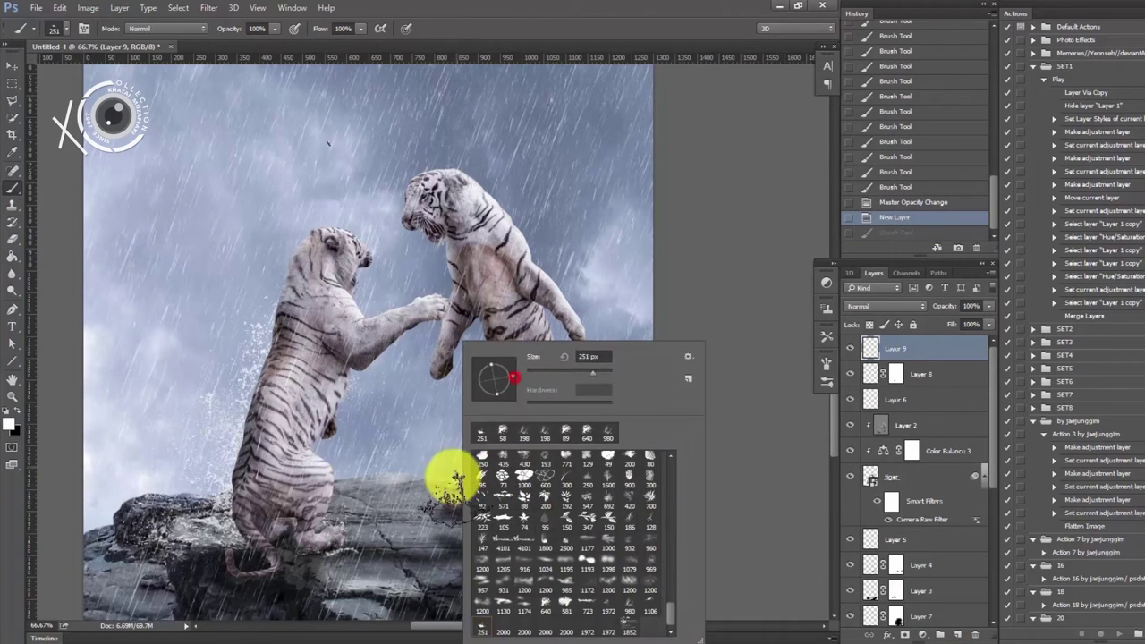
pyautogui.click(452, 472)
# - Add a layer mask, blend the splash into the rock with a soft black brush, and set opacity to 85%
pyautogui.click(905, 635)
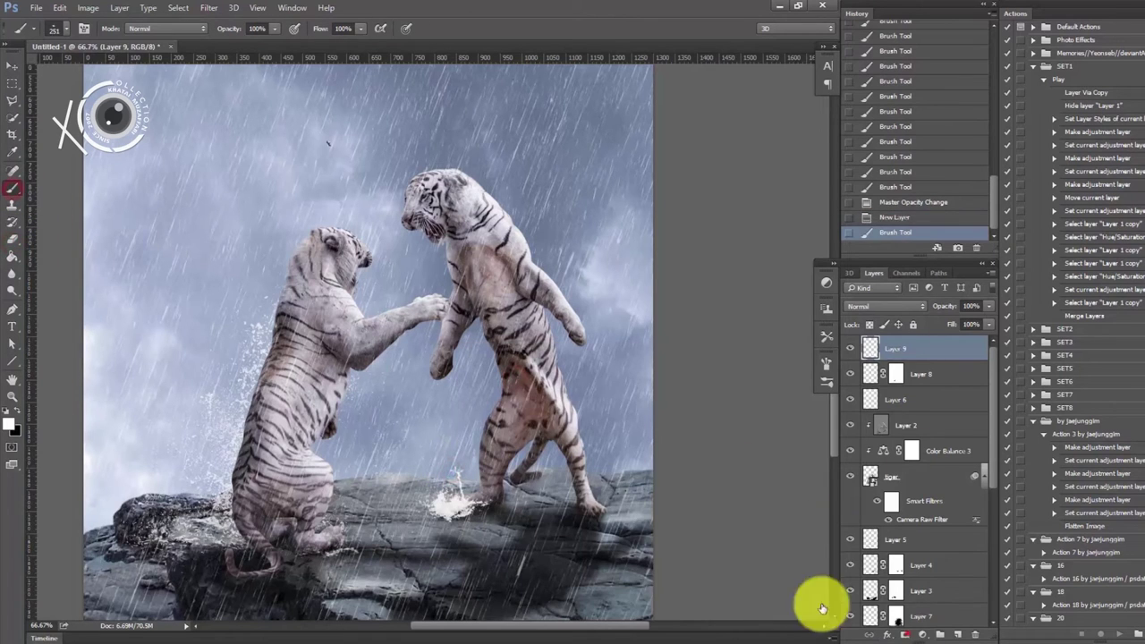
pyautogui.press('b')
pyautogui.rightClick(512, 458)
pyautogui.moveTo(462, 503); pyautogui.dragTo(445, 503)
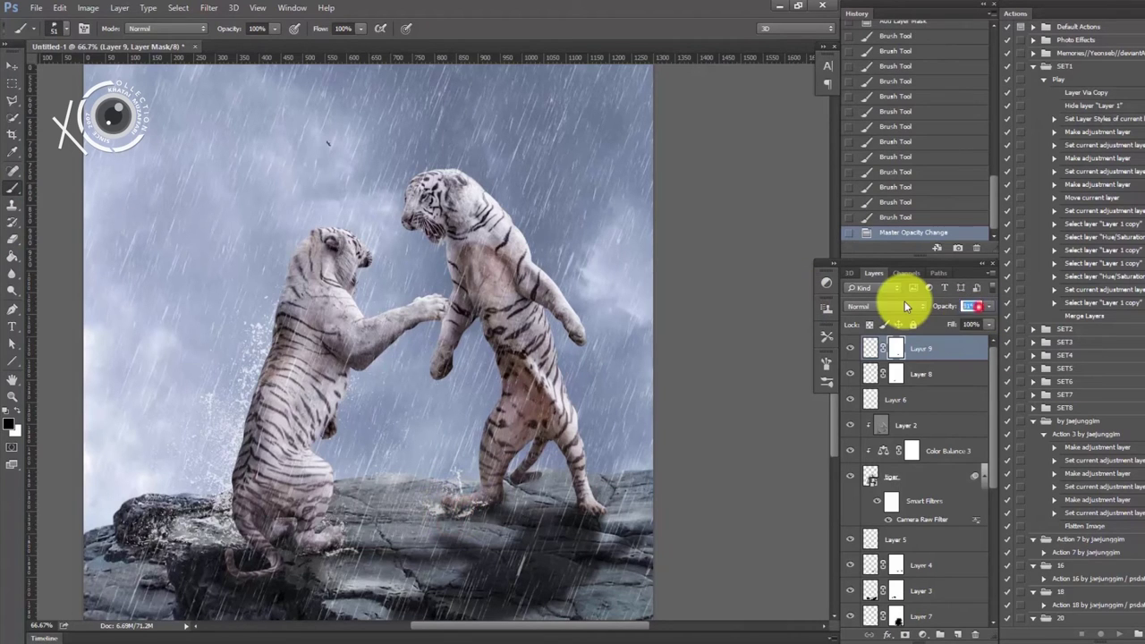
pyautogui.hotkey('ctrl', '+')
pyautogui.click(497, 370)
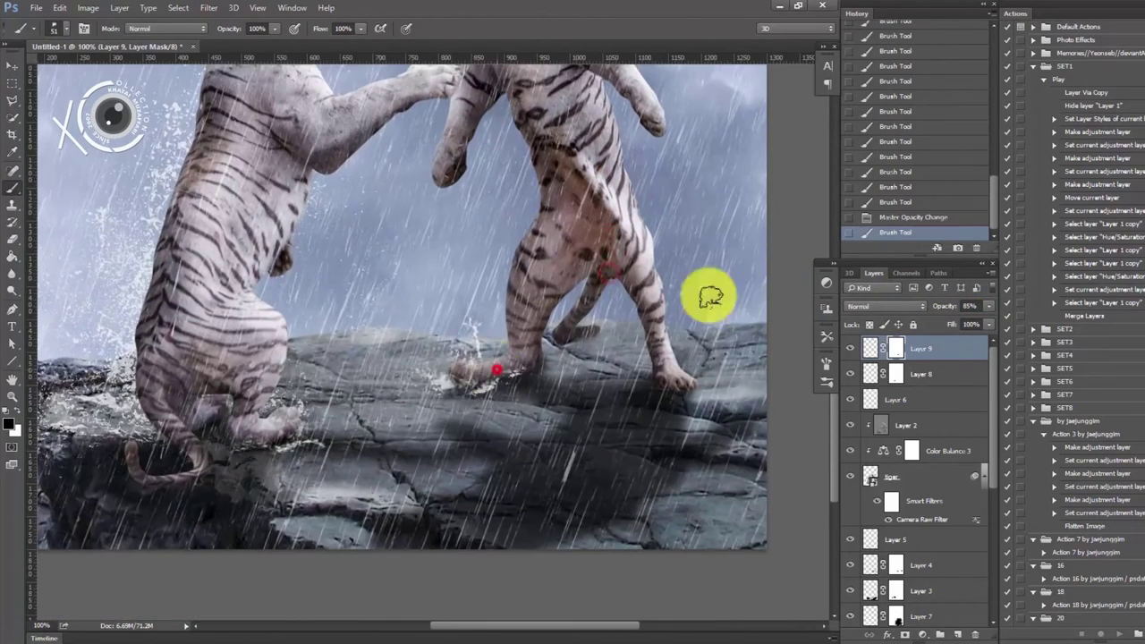
pyautogui.moveTo(539, 373); pyautogui.dragTo(855, 390)
# - On a new layer, enlarge the brush and stamp a big splash beside the tigers
pyautogui.click(957, 635)
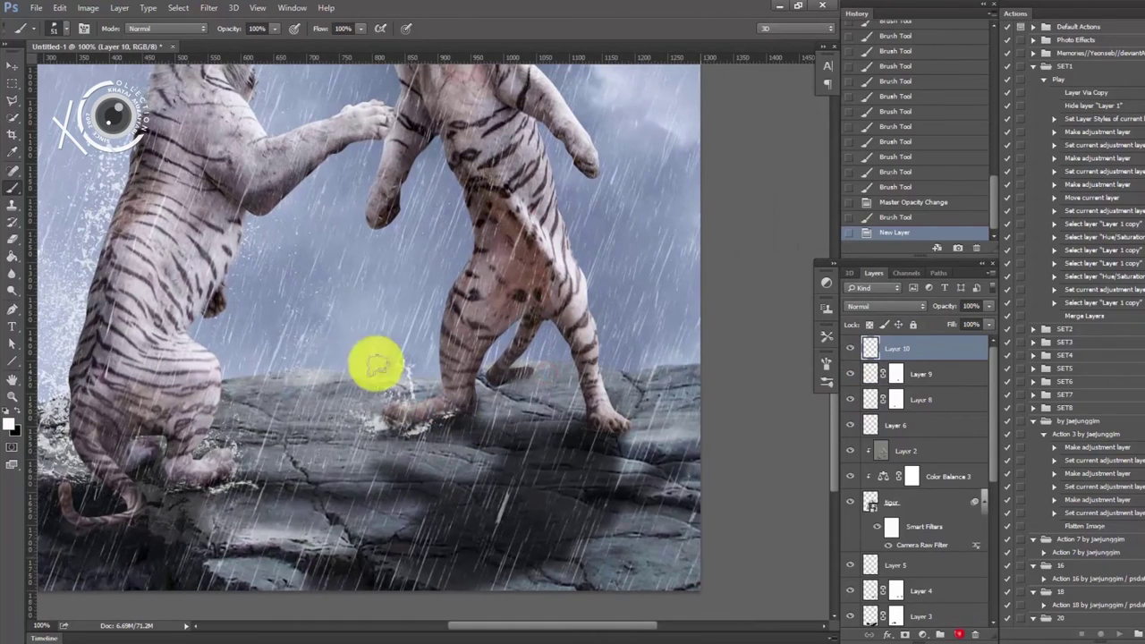
pyautogui.rightClick(625, 452)
pyautogui.moveTo(667, 369); pyautogui.dragTo(683, 380)
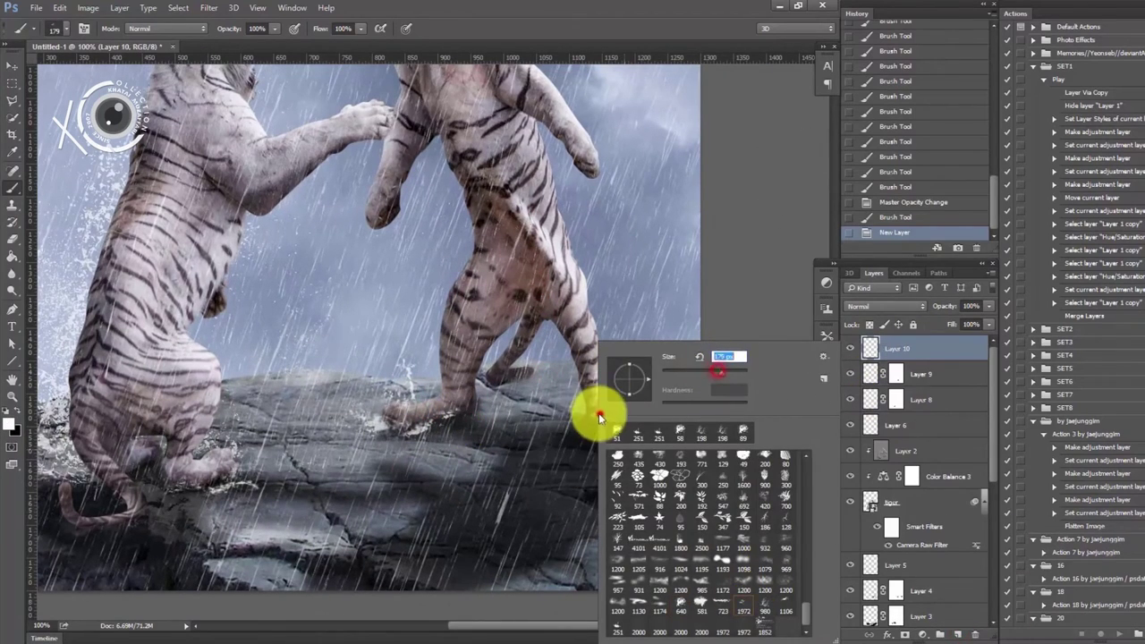
pyautogui.moveTo(599, 416); pyautogui.dragTo(639, 414)
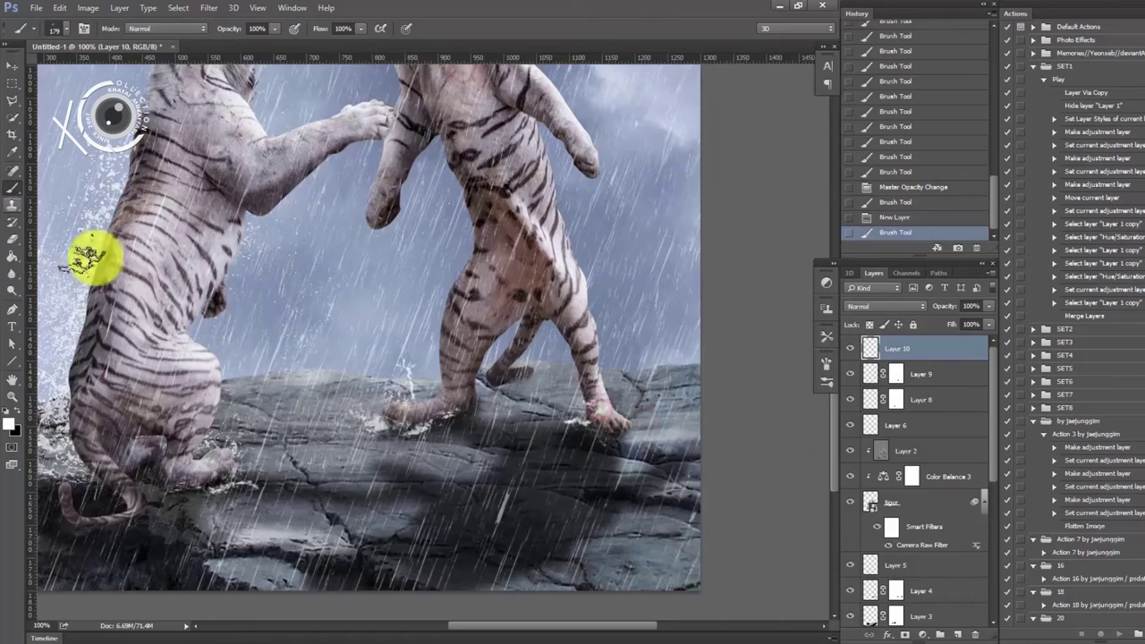
pyautogui.rightClick(600, 345)
pyautogui.doubleClick(761, 604)
pyautogui.rightClick(482, 276)
pyautogui.click(481, 276)
# - Stamp 640 px splashes around the right tiger's legs, the rock and its feet
pyautogui.hotkey('ctrl', '-')
pyautogui.click(445, 313)
pyautogui.rightClick(460, 340)
pyautogui.doubleClick(537, 585)
pyautogui.click(371, 295)
pyautogui.click(409, 486)
pyautogui.click(450, 405)
pyautogui.click(439, 359)
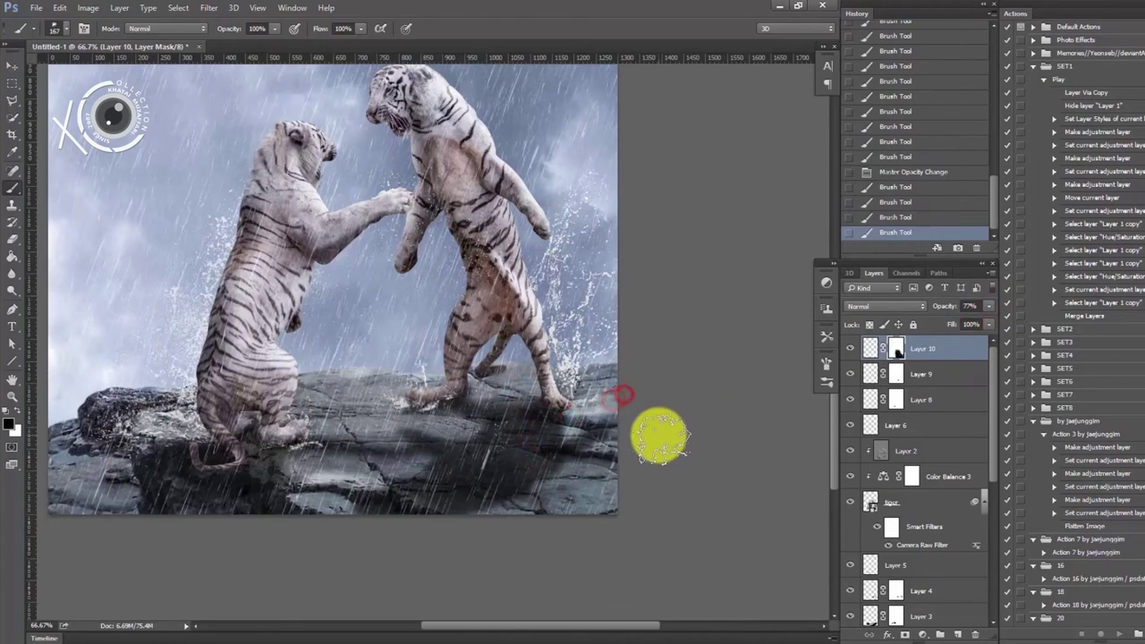
pyautogui.scroll(-2, 660, 436)
pyautogui.scroll(4, 653, 435)
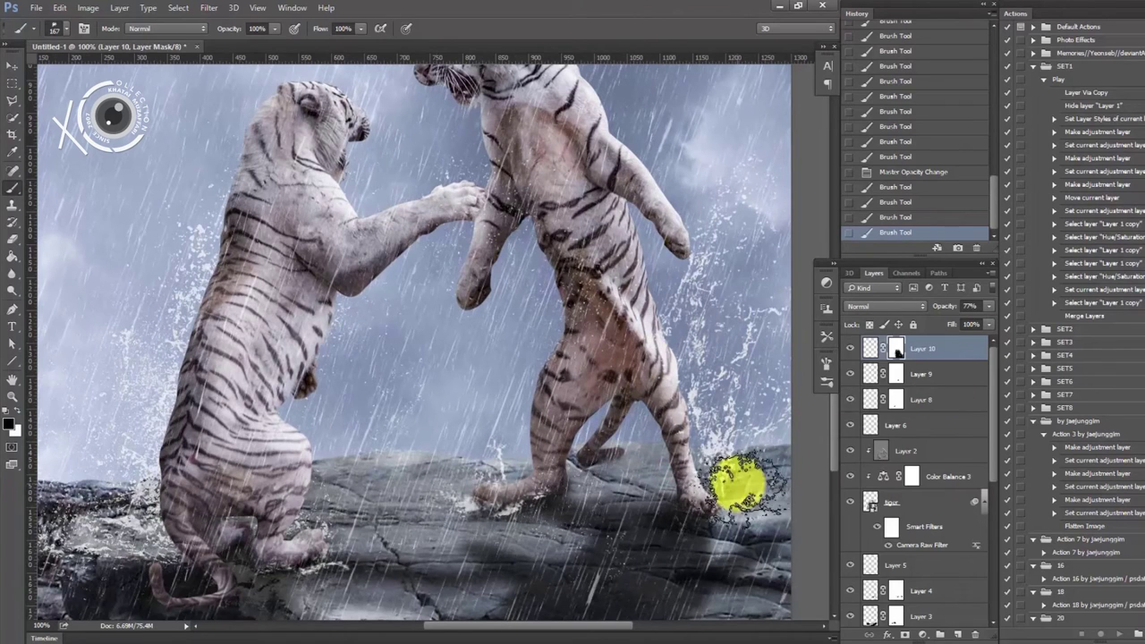
# - Try repainting the splash over the tiger's lower leg with a smaller brush, then undo it
pyautogui.click(870, 348)
pyautogui.rightClick(937, 373)
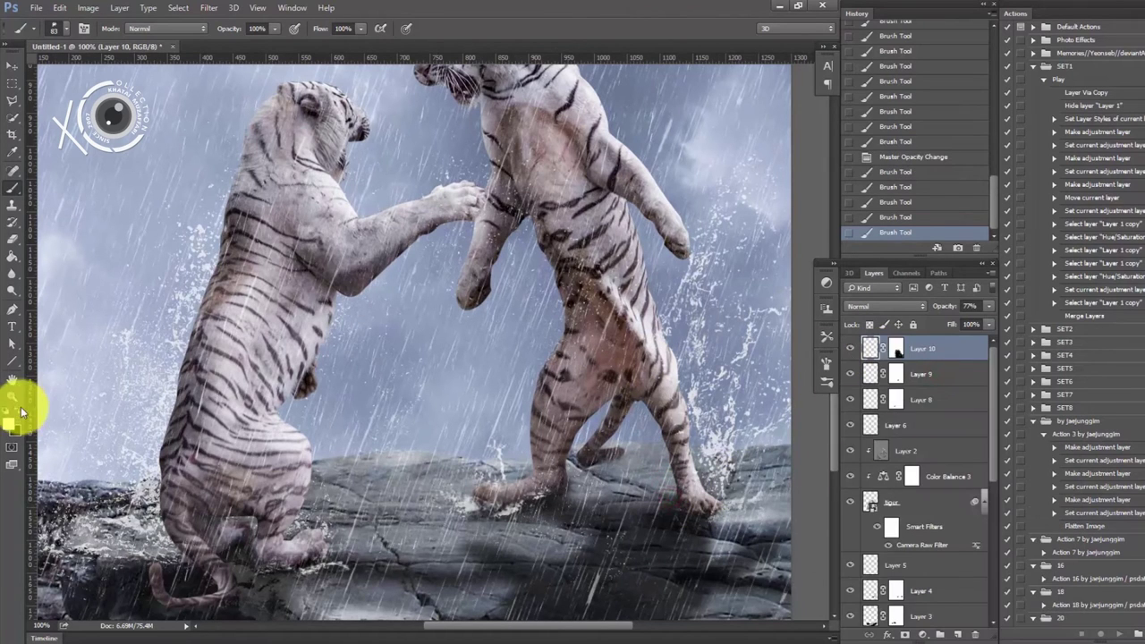
pyautogui.moveTo(699, 515); pyautogui.dragTo(660, 486)
pyautogui.hotkey('ctrl', 'z')
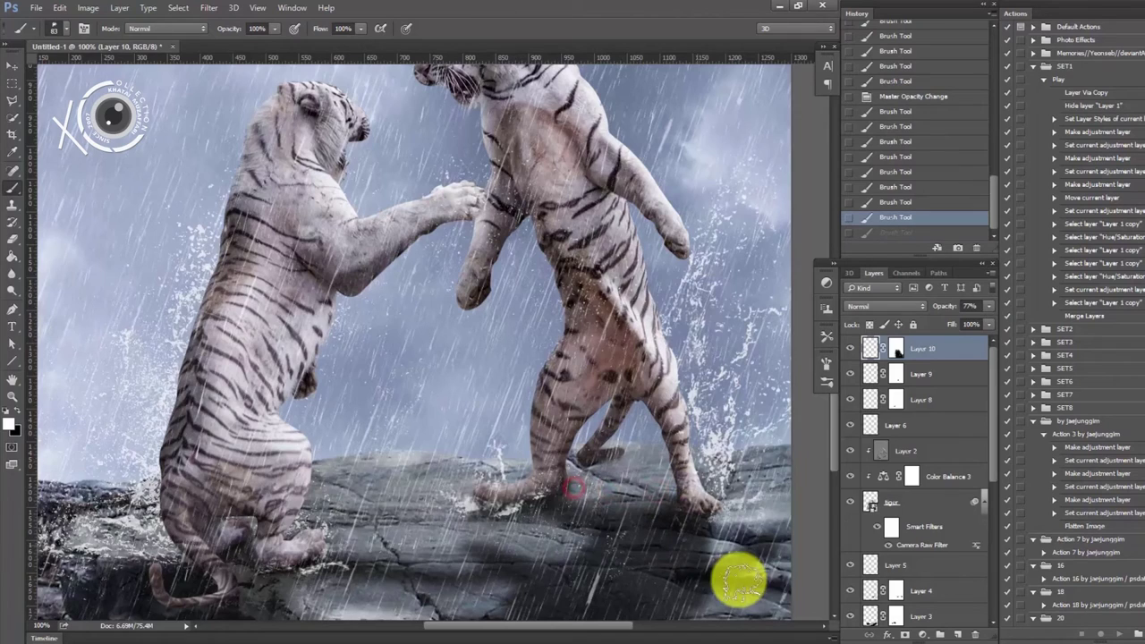
pyautogui.hotkey('ctrl', '-')
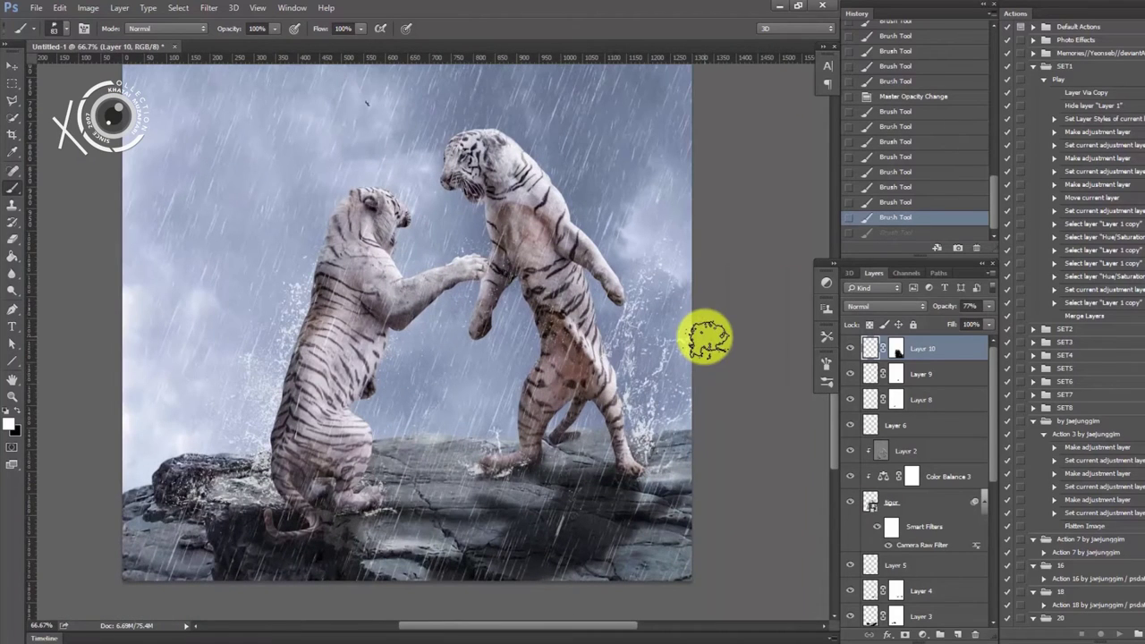
# - On new Layer 11, stamp a smaller splash at the right tiger's foot
pyautogui.click(958, 635)
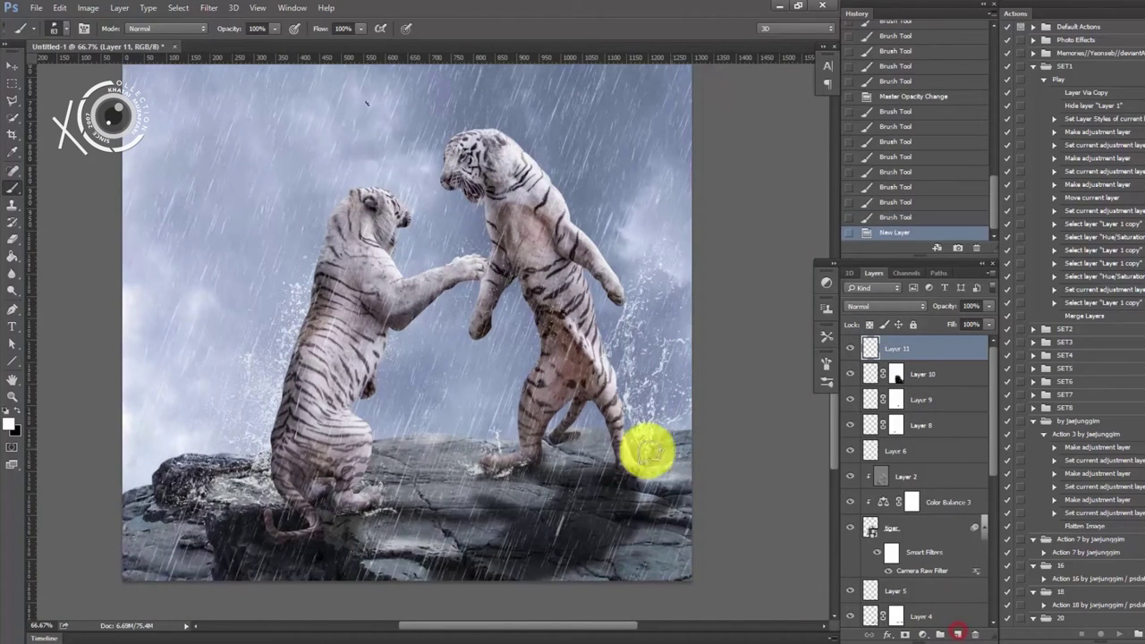
pyautogui.rightClick(631, 477)
pyautogui.moveTo(695, 371); pyautogui.dragTo(671, 370)
pyautogui.press('Return')
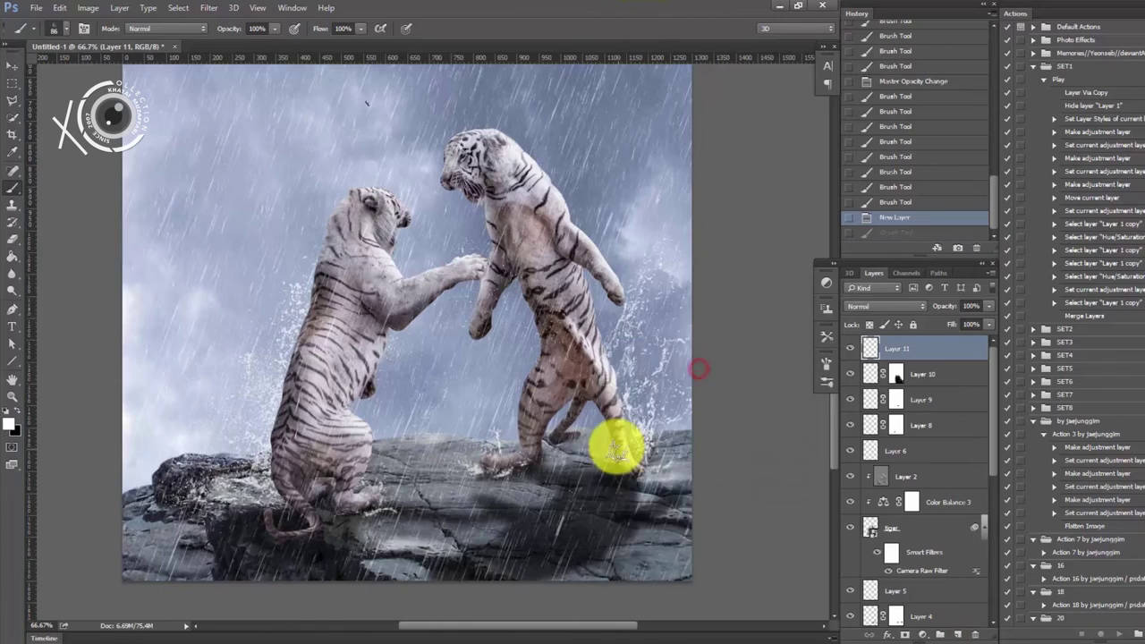
pyautogui.hotkey('ctrl', '+')
pyautogui.hotkey('ctrl', '+')
pyautogui.click(463, 484)
pyautogui.rightClick(463, 483)
pyautogui.click(519, 383)
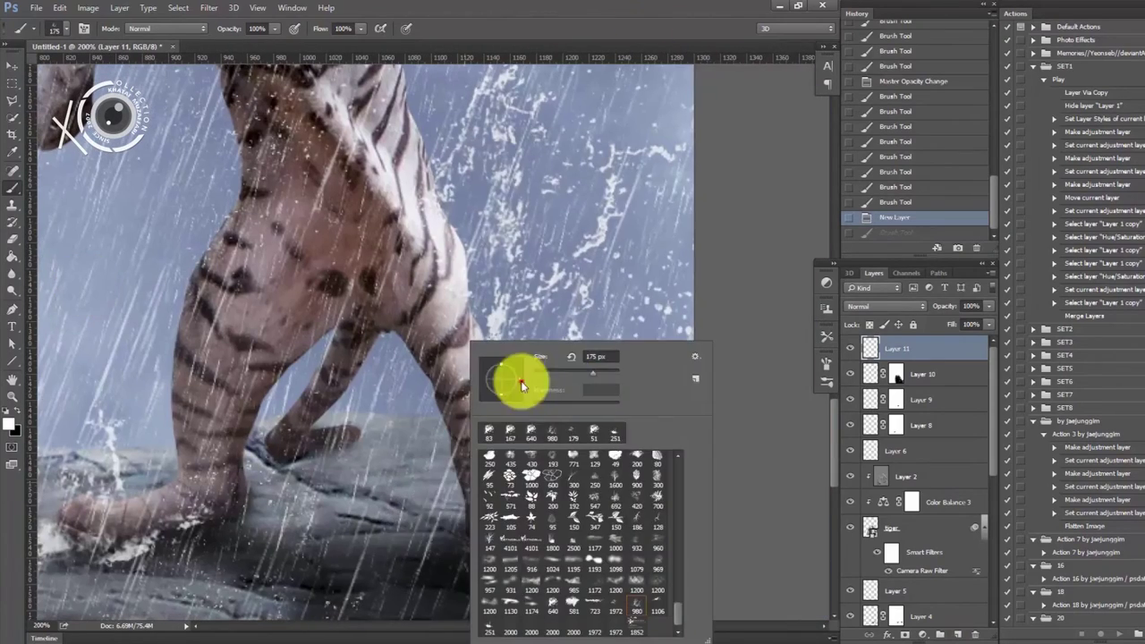
pyautogui.click(614, 539)
# - Mask the splash and paint out parts to blend it, then add Layer 12
pyautogui.click(904, 635)
pyautogui.click(531, 462)
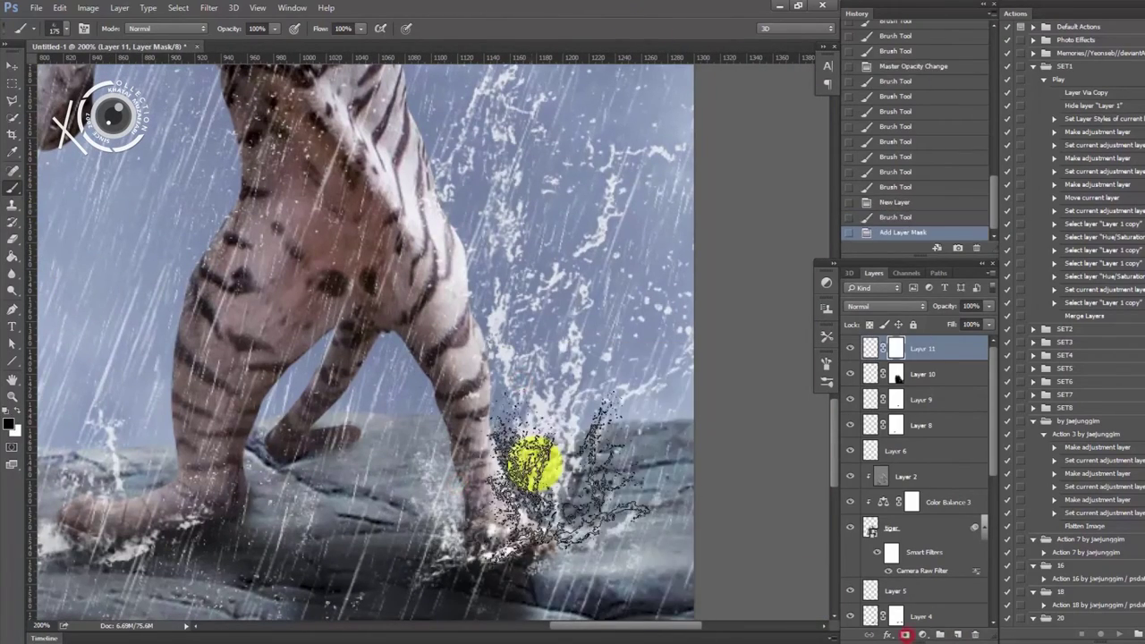
pyautogui.rightClick(524, 536)
pyautogui.click(483, 520)
pyautogui.click(846, 528)
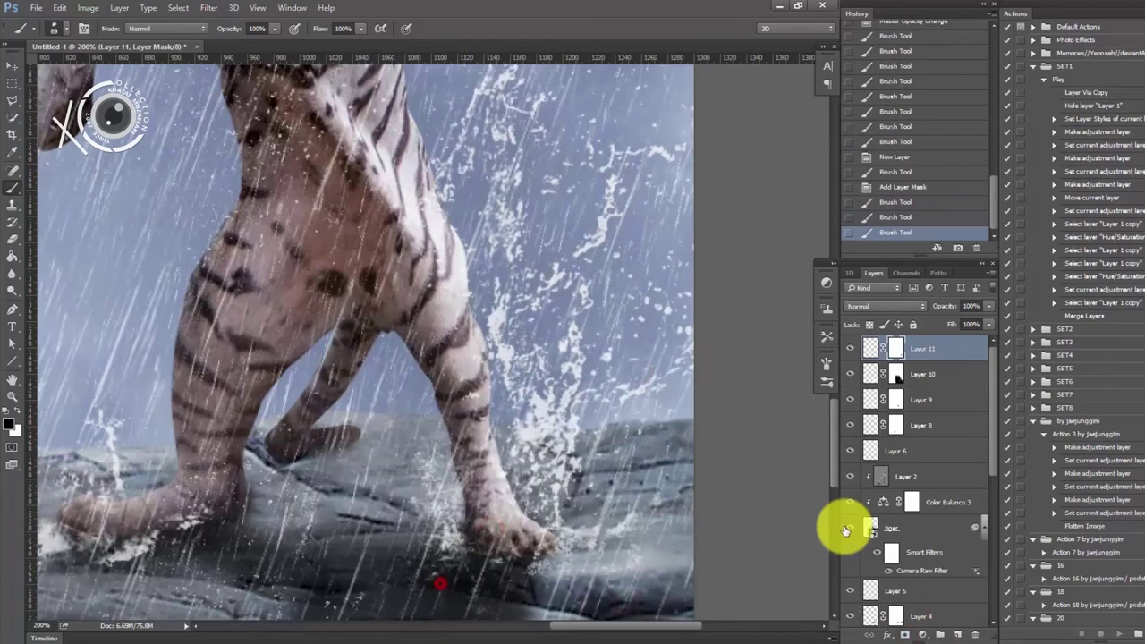
pyautogui.hotkey('ctrl', '-')
pyautogui.hotkey('ctrl', '-')
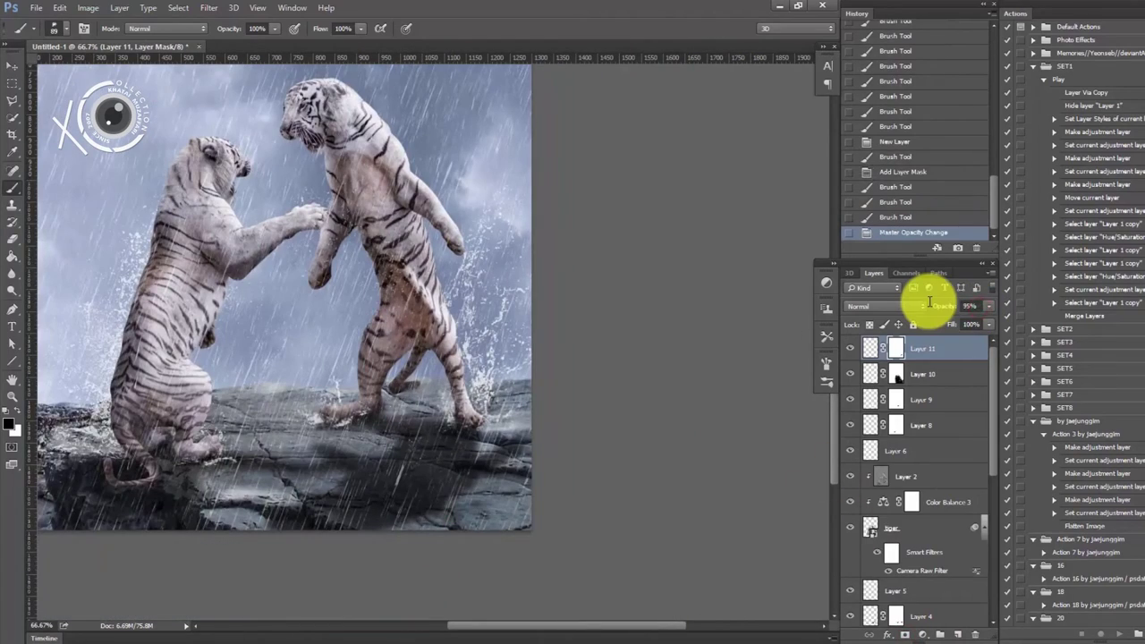
pyautogui.hotkey('ctrl', '+')
pyautogui.hotkey('ctrl', '+')
pyautogui.hotkey('ctrl', '+')
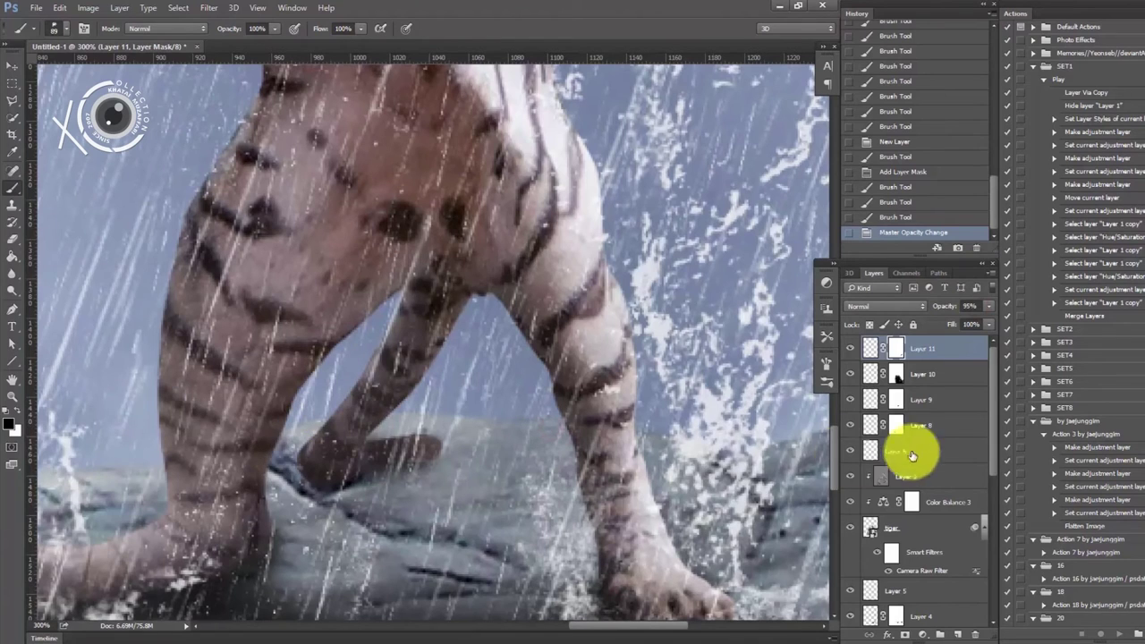
pyautogui.click(962, 634)
pyautogui.rightClick(602, 320)
# - Stamp a small splash at the hind paw, scale it to 41% and warp it along the paw
pyautogui.click(671, 397)
pyautogui.click(439, 439)
pyautogui.click(12, 67)
pyautogui.hotkey('ctrl', 't')
pyautogui.moveTo(572, 401); pyautogui.dragTo(420, 438)
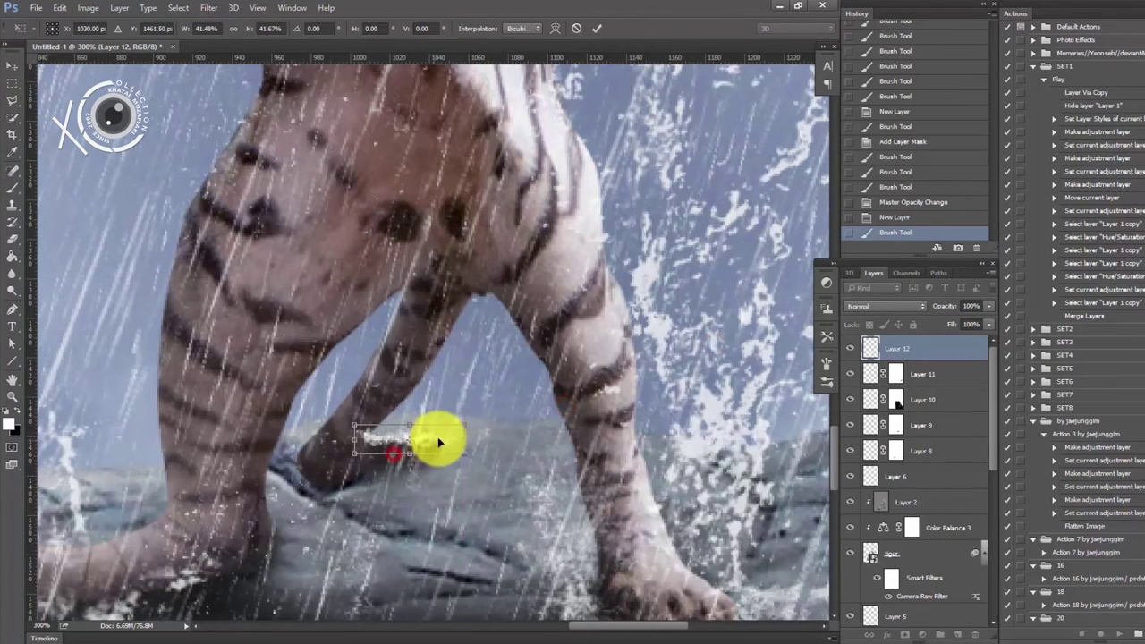
pyautogui.rightClick(438, 442)
pyautogui.click(462, 525)
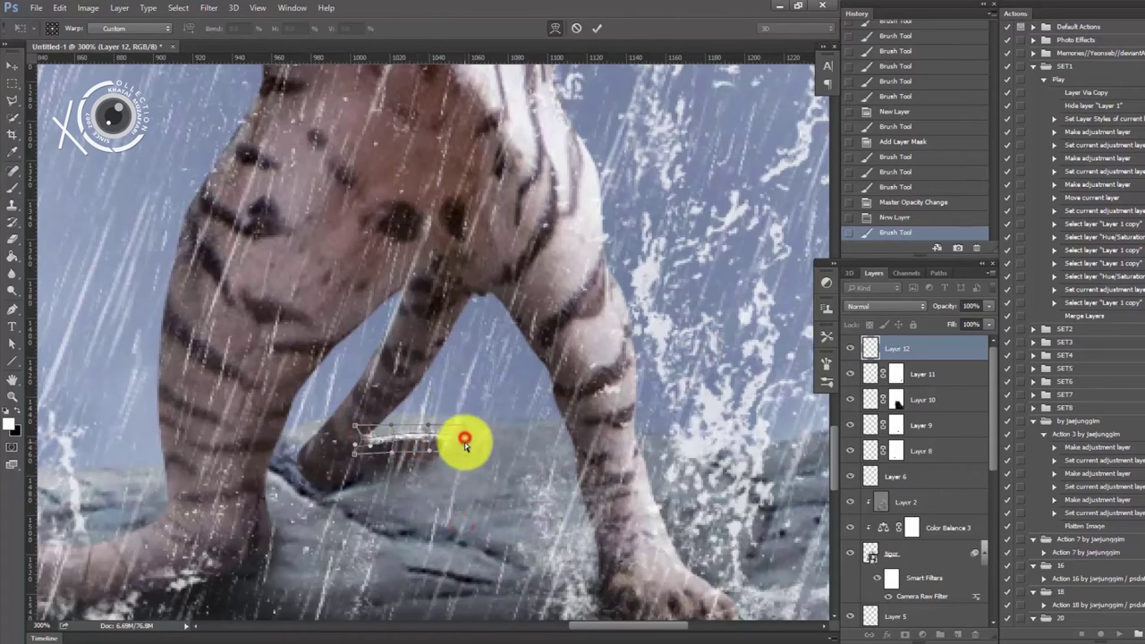
pyautogui.press('Return')
# - Lower the splash streak layer's opacity to 83% and select the stormy sky background layer
pyautogui.hotkey('ctrl', '-')
pyautogui.hotkey('ctrl', '-')
pyautogui.hotkey('ctrl', '+')
pyautogui.moveTo(980, 322); pyautogui.dragTo(987, 304)
pyautogui.click(567, 153)
pyautogui.hotkey('ctrl', '1')
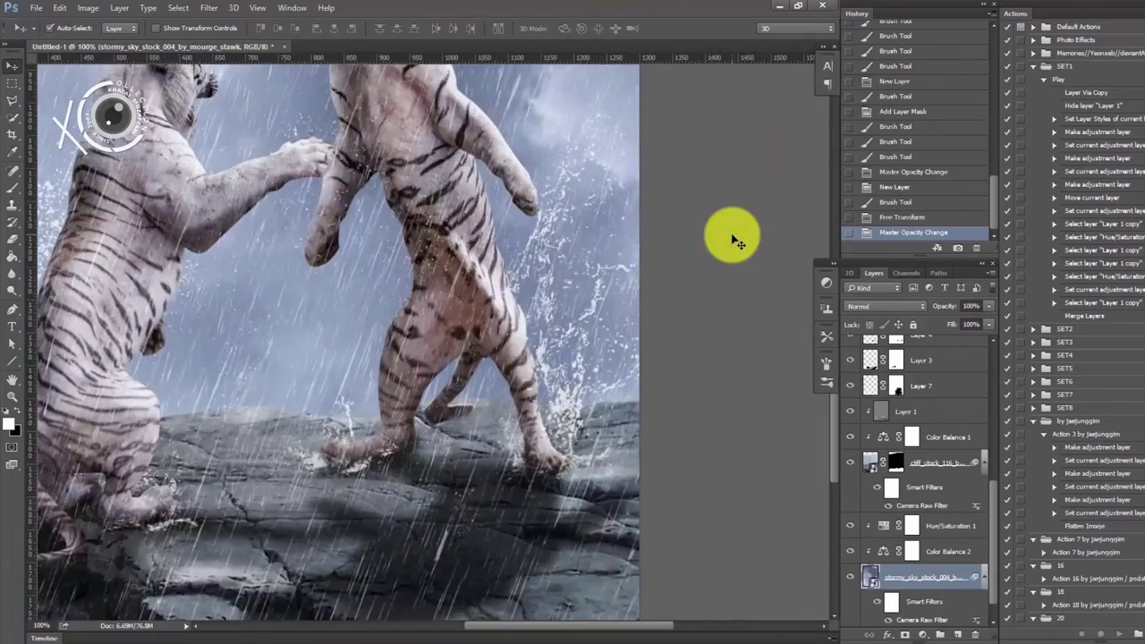
pyautogui.hotkey('ctrl', '-')
pyautogui.hotkey('ctrl', '-')
pyautogui.scroll(2, 567, 374)
pyautogui.scroll(-1, 537, 404)
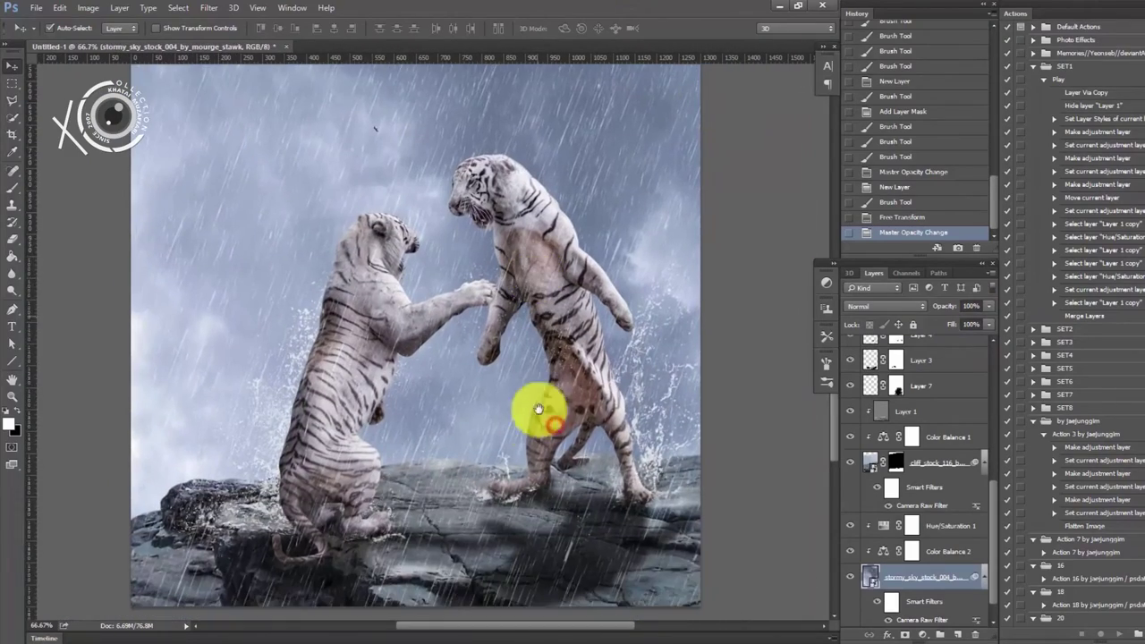
pyautogui.scroll(2, 375, 299)
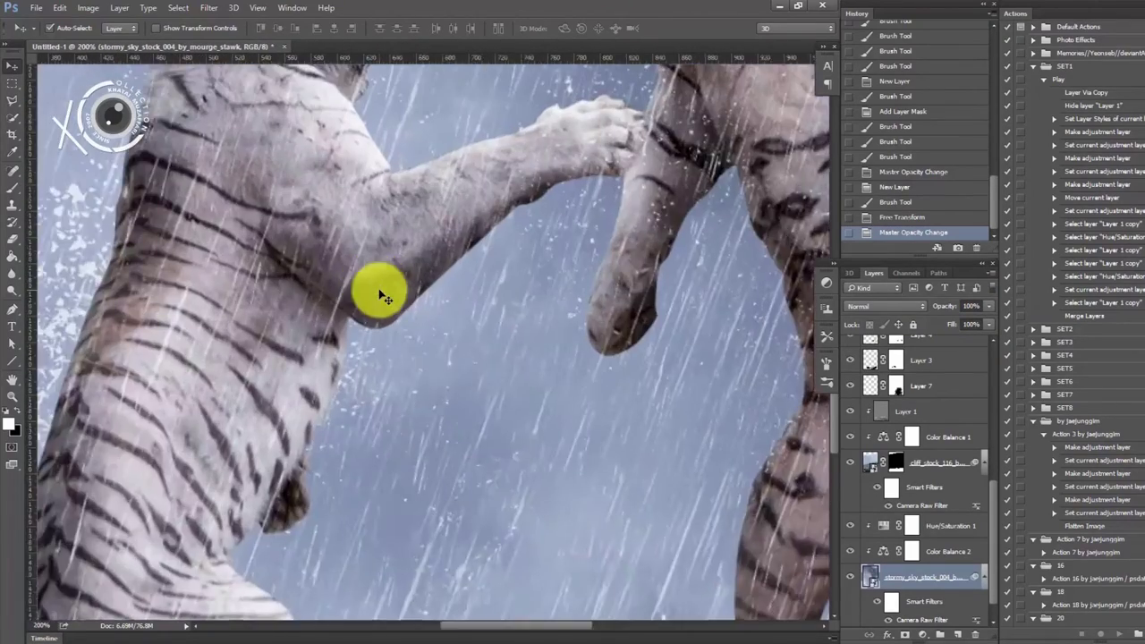
# - On a new Layer 13, stamp a 139 px splash under the right tiger's paw
pyautogui.click(993, 496)
pyautogui.click(959, 635)
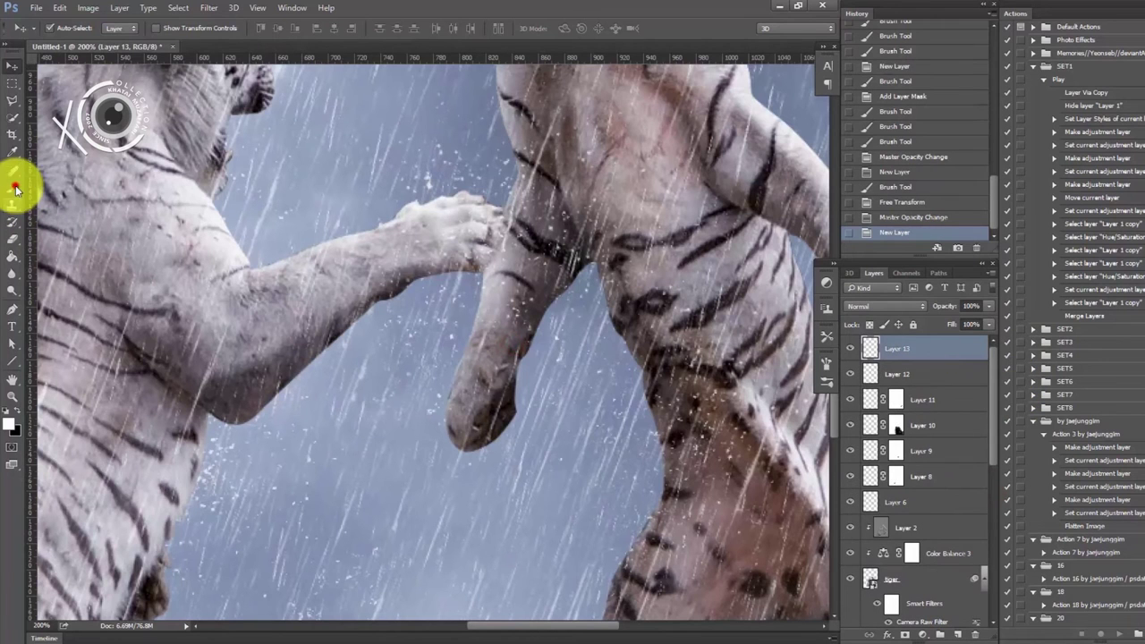
pyautogui.click(15, 188)
pyautogui.rightClick(508, 347)
pyautogui.click(523, 629)
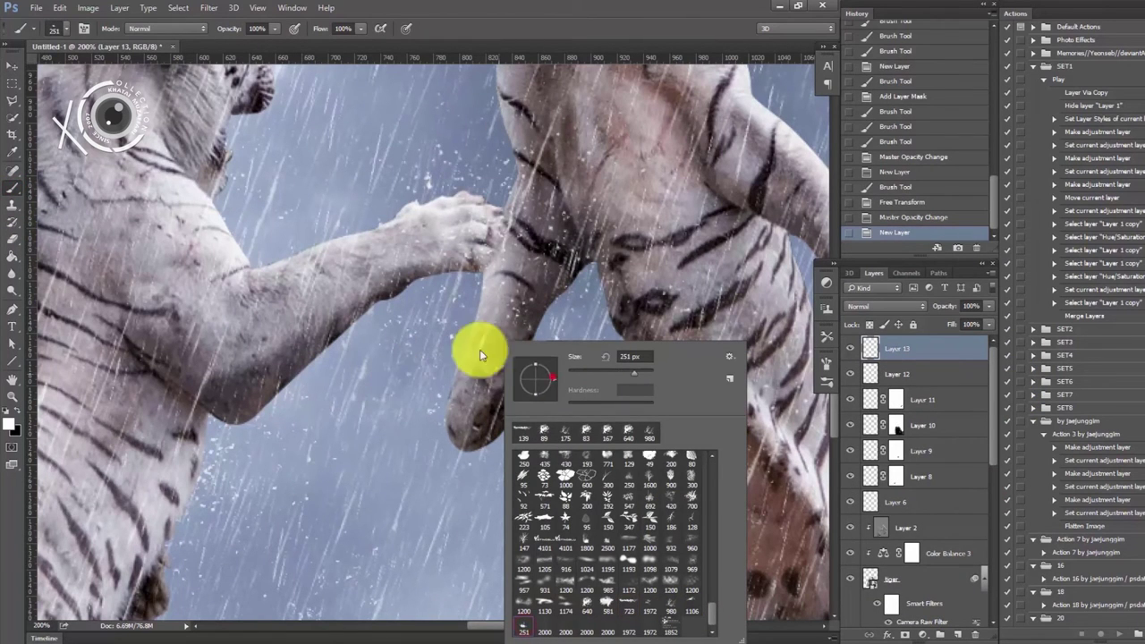
pyautogui.click(460, 488)
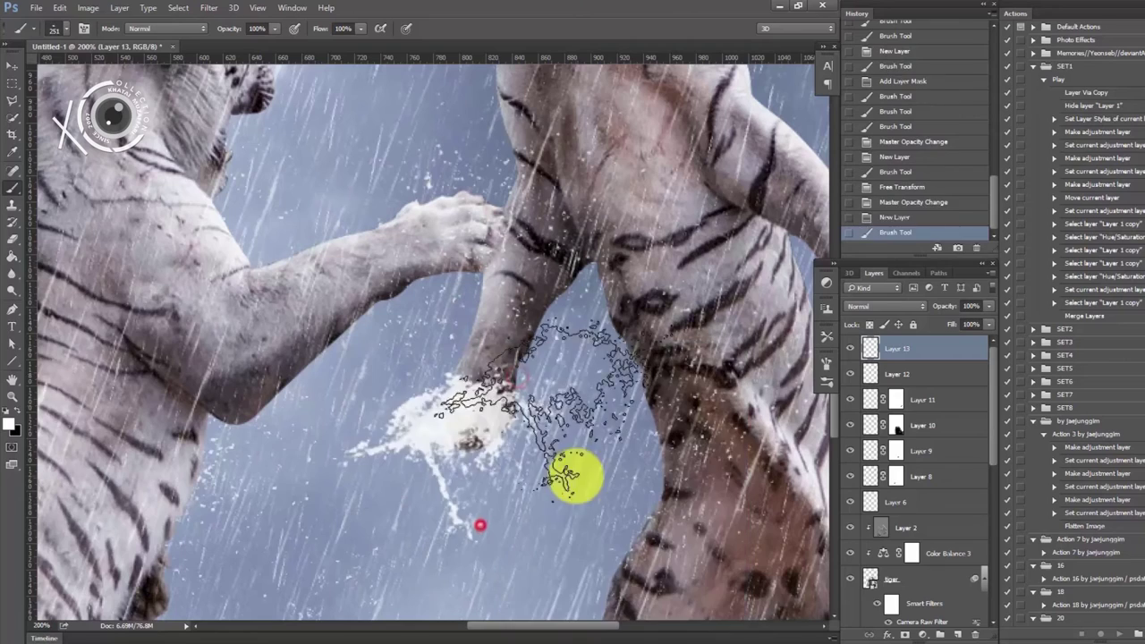
pyautogui.hotkey('ctrl', 'z')
pyautogui.rightClick(551, 348)
pyautogui.click(590, 433)
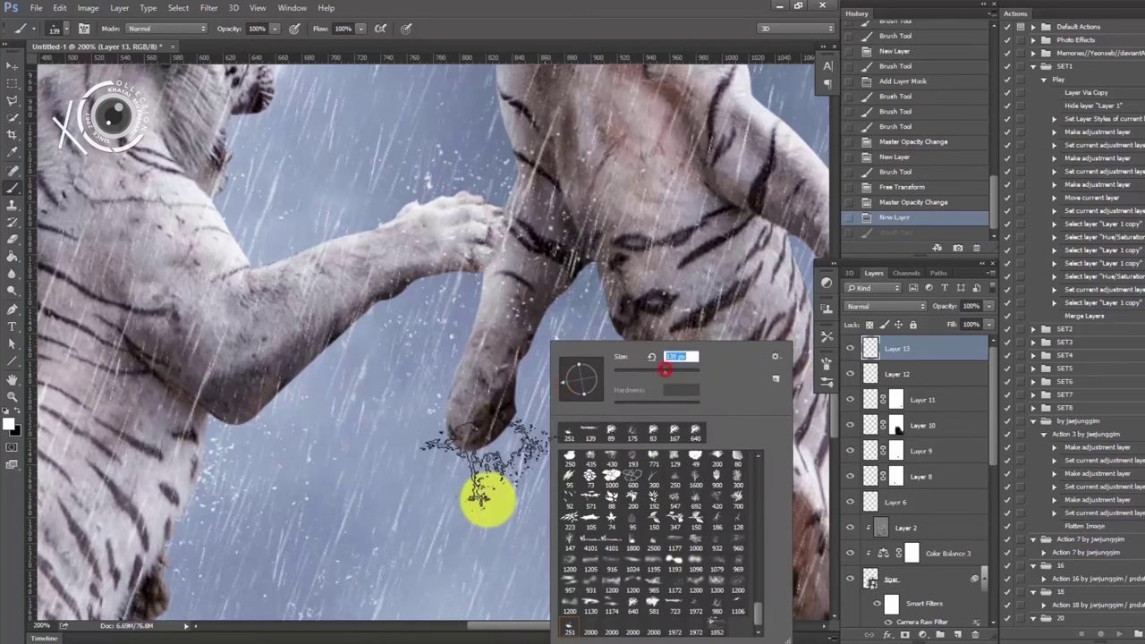
pyautogui.click(486, 497)
# - Add a layer mask, paint it to blend the splash edges, and set opacity to 90%
pyautogui.click(906, 634)
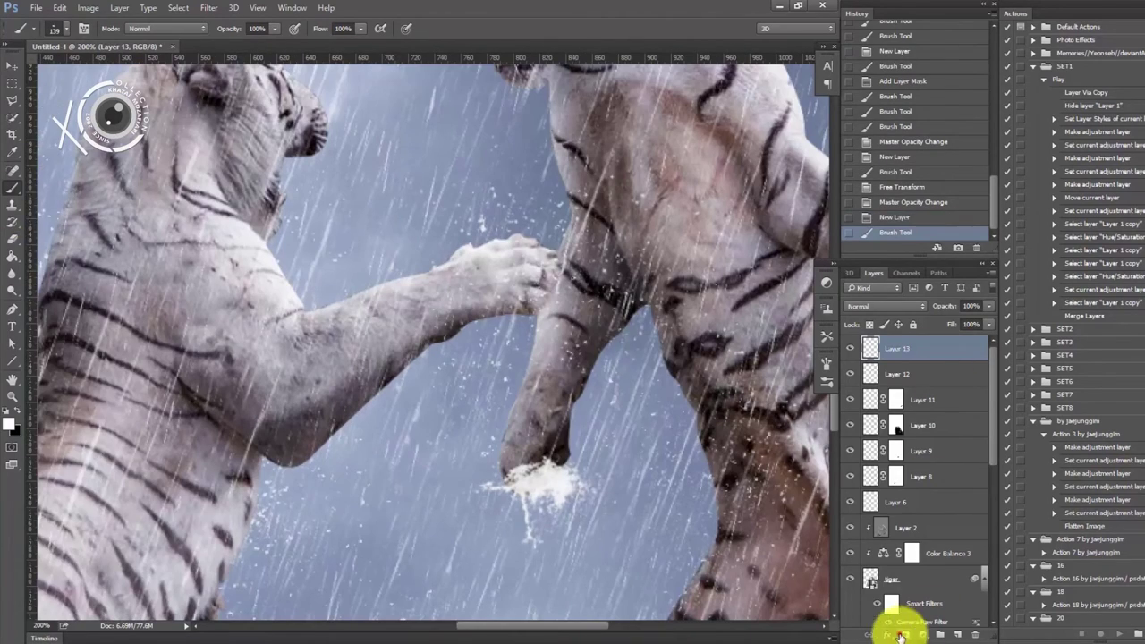
pyautogui.rightClick(600, 491)
pyautogui.click(528, 510)
pyautogui.click(524, 460)
pyautogui.click(579, 519)
pyautogui.click(596, 450)
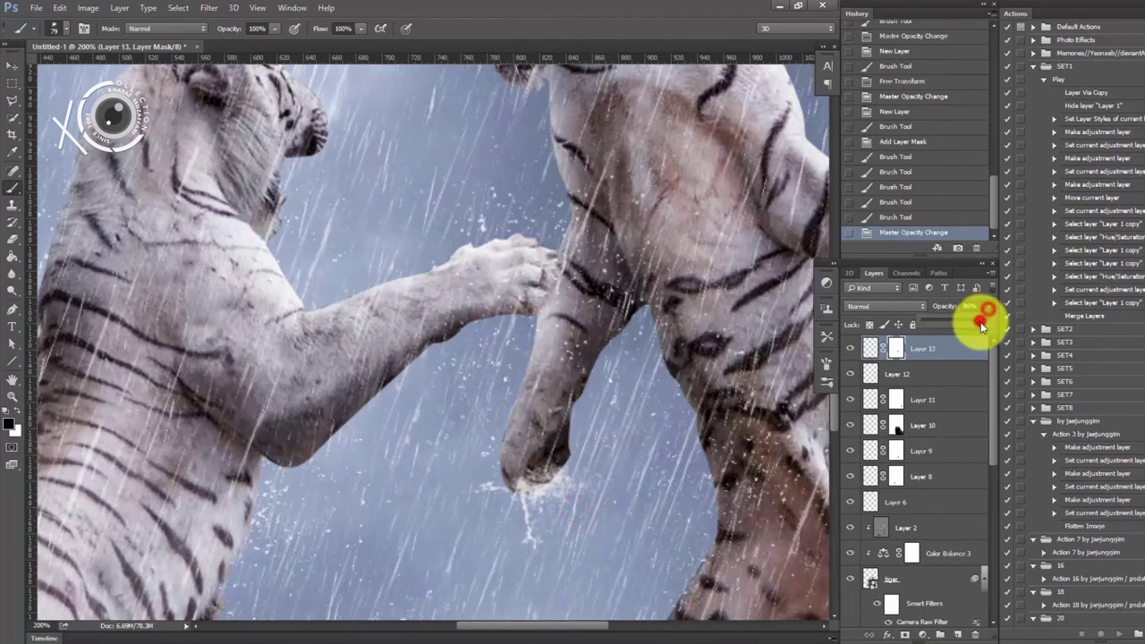
pyautogui.click(614, 435)
pyautogui.rightClick(525, 468)
pyautogui.click(716, 403)
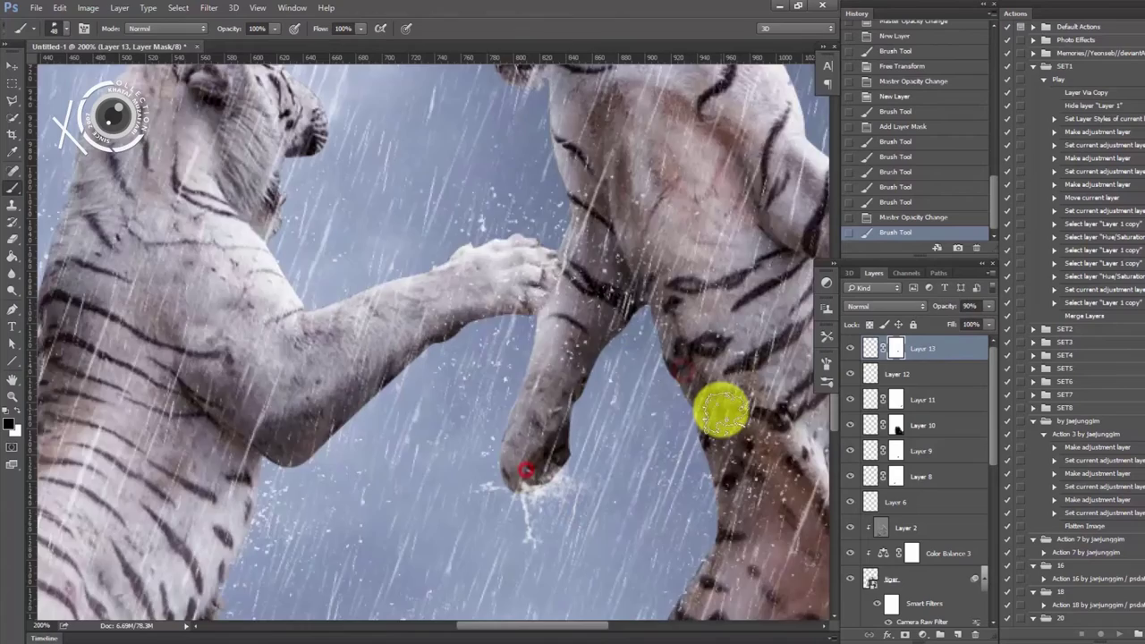
# - Dab another splash on the touching paws, then create new empty Layer 14
pyautogui.hotkey('ctrl', '-')
pyautogui.moveTo(722, 411); pyautogui.dragTo(511, 409)
pyautogui.scroll(1, 435, 320)
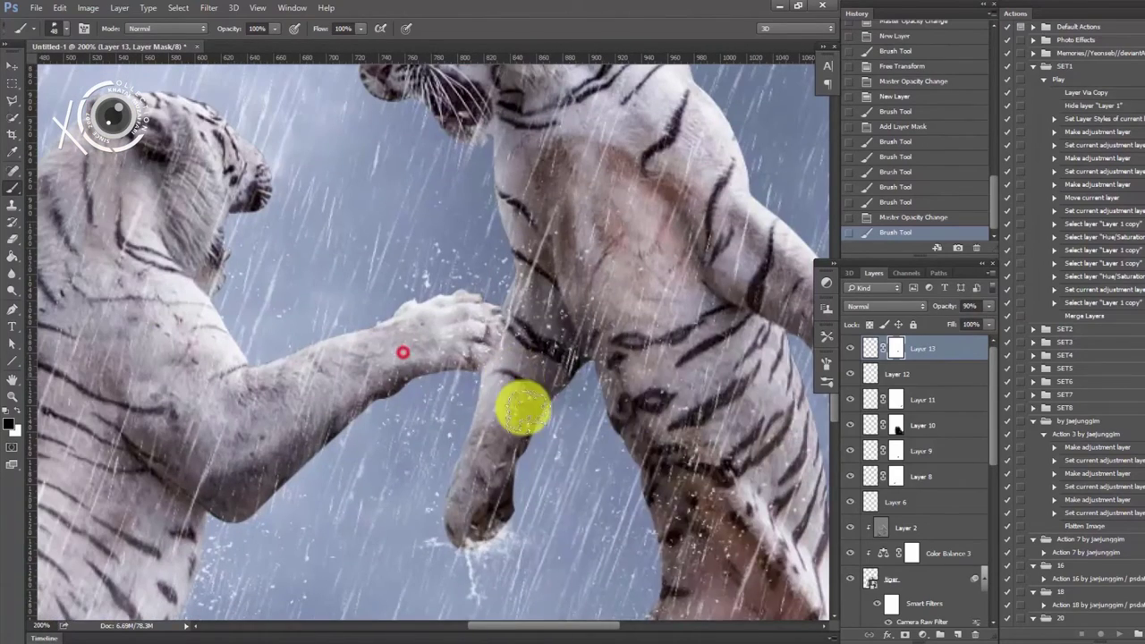
pyautogui.rightClick(537, 354)
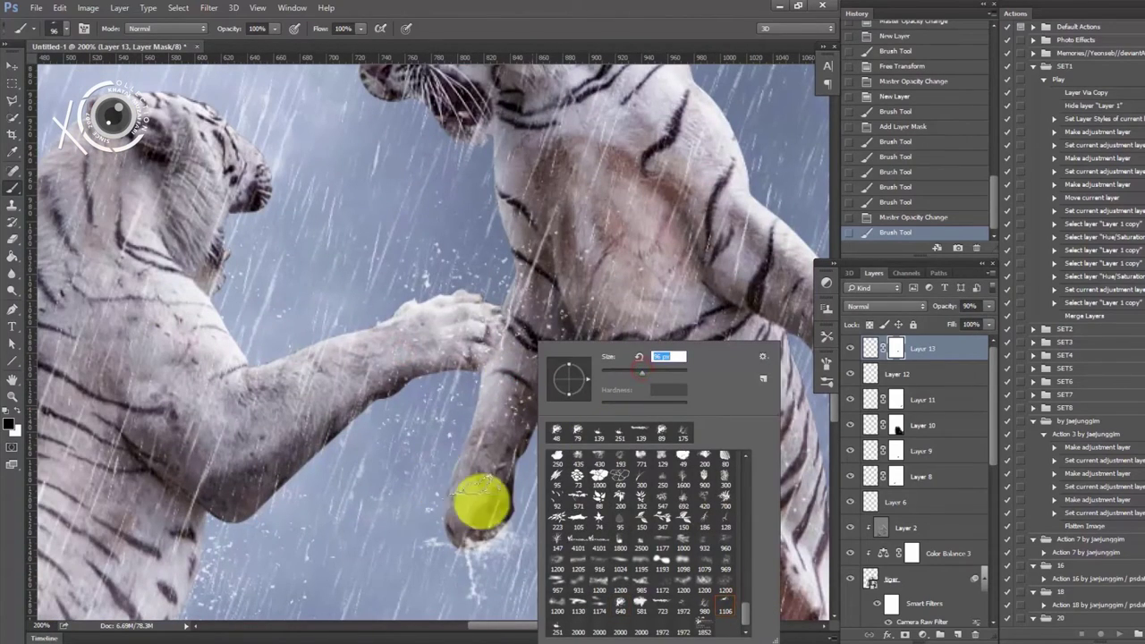
pyautogui.click(456, 510)
pyautogui.click(460, 528)
pyautogui.hotkey('ctrl', '-')
pyautogui.hotkey('ctrl', '-')
pyautogui.hotkey('ctrl', '+')
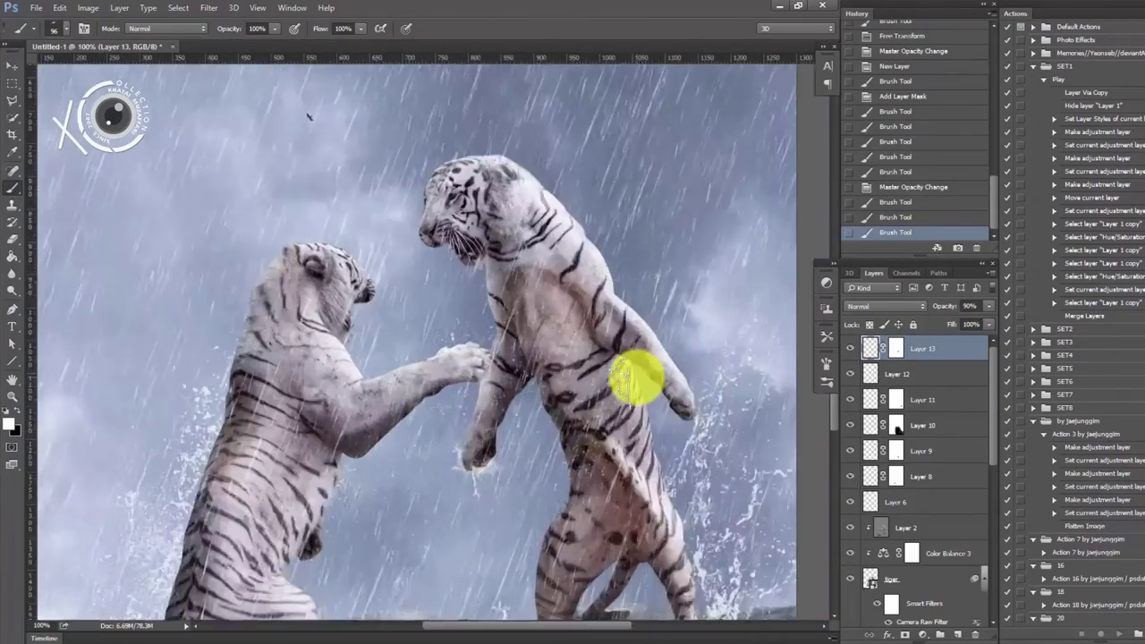
pyautogui.hotkey('ctrl', '+')
pyautogui.hotkey('ctrl', 'shift', 'alt', 'n')
pyautogui.rightClick(532, 379)
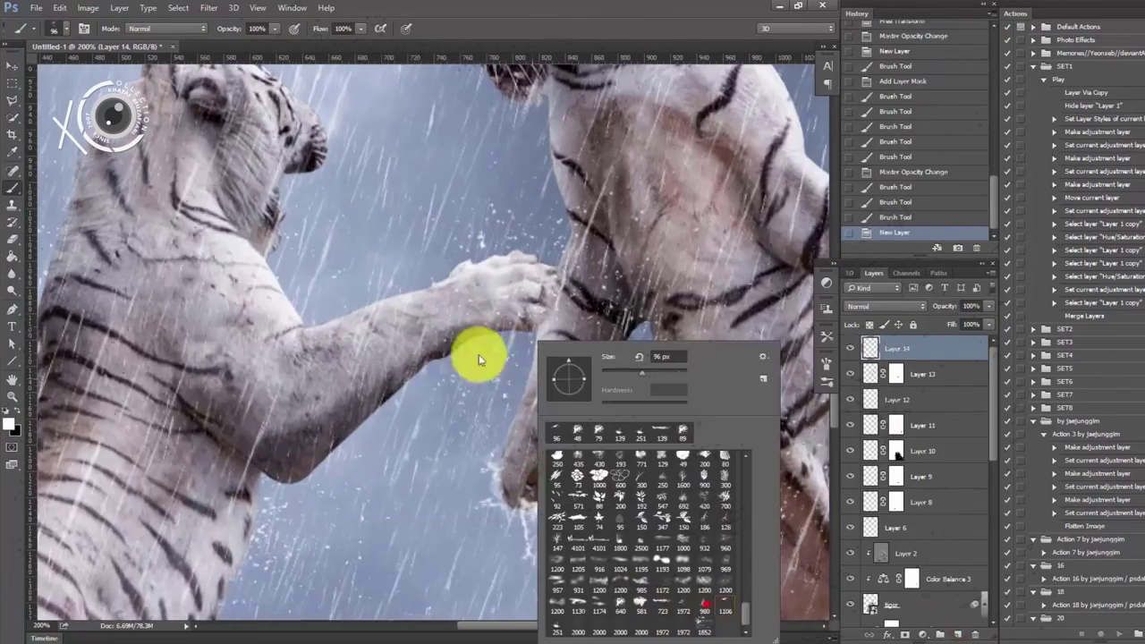
# - On Layer 14, dab a splash near the touching paws and mask out where it covers the paw
pyautogui.click(346, 396)
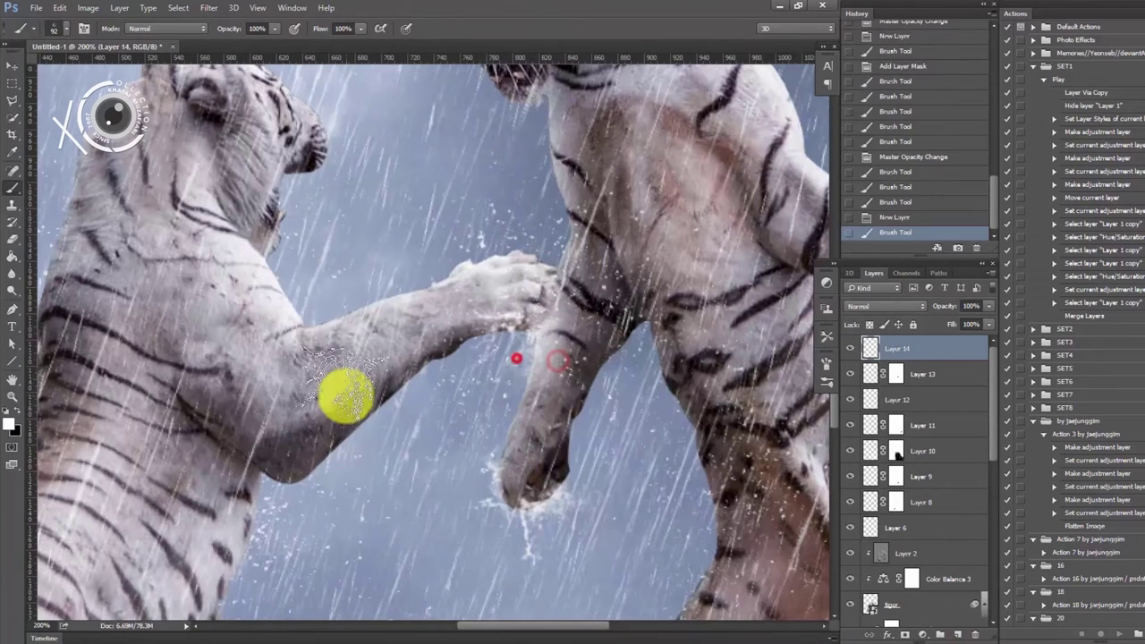
pyautogui.click(477, 363)
pyautogui.click(20, 274)
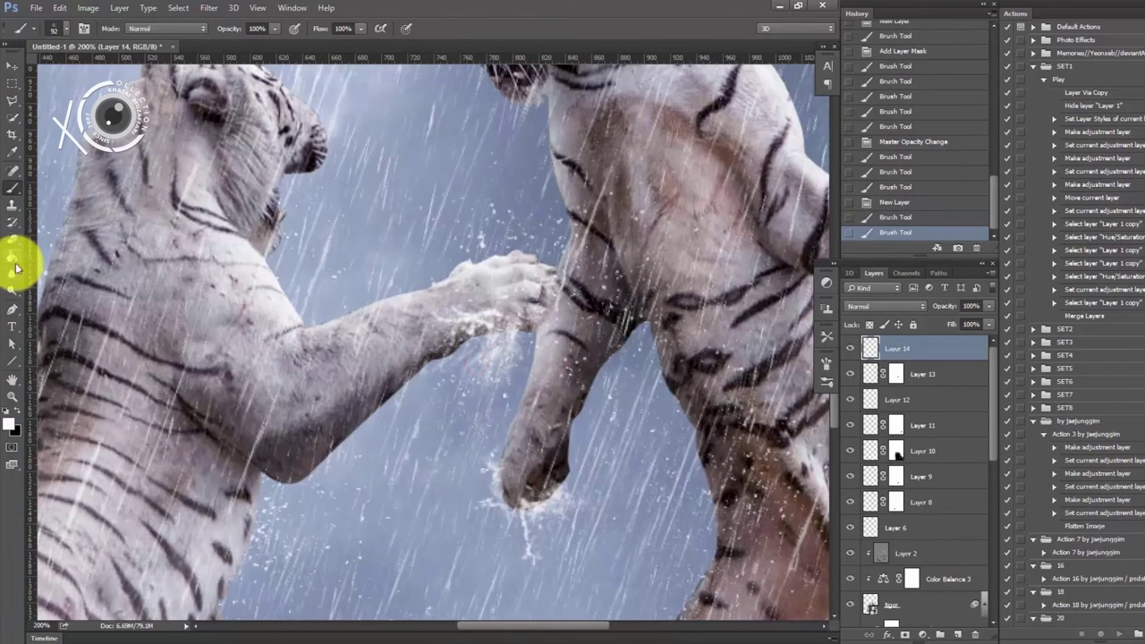
pyautogui.click(911, 624)
pyautogui.click(454, 318)
pyautogui.click(477, 316)
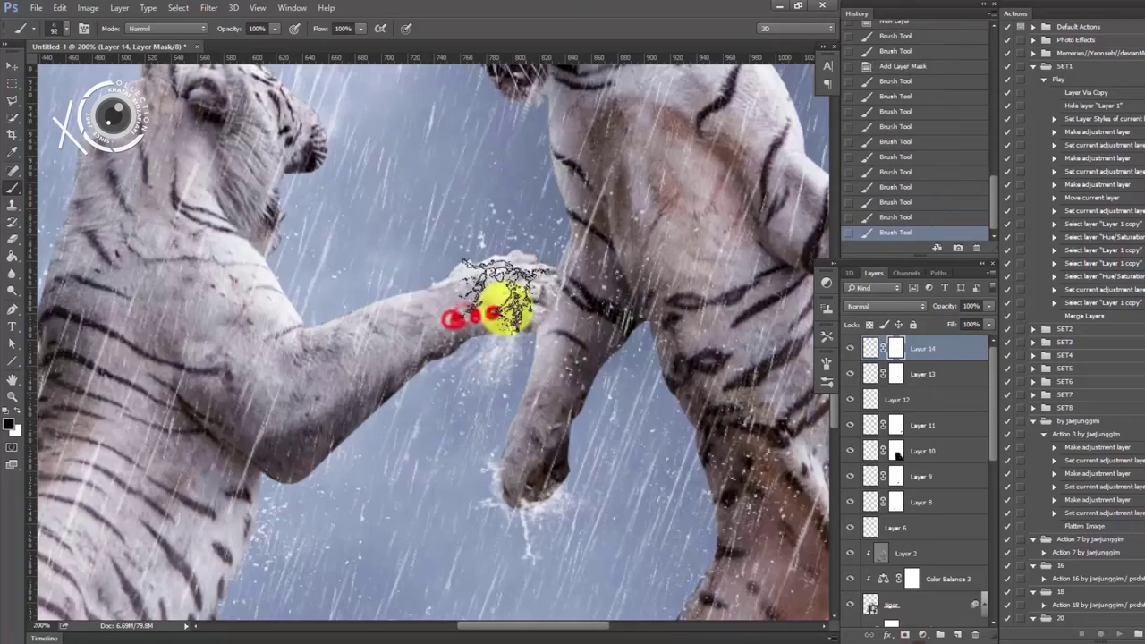
pyautogui.click(504, 316)
# - On new Layer 15, stamp a large 723 px splash near the left tiger's arm
pyautogui.moveTo(752, 282); pyautogui.dragTo(507, 209)
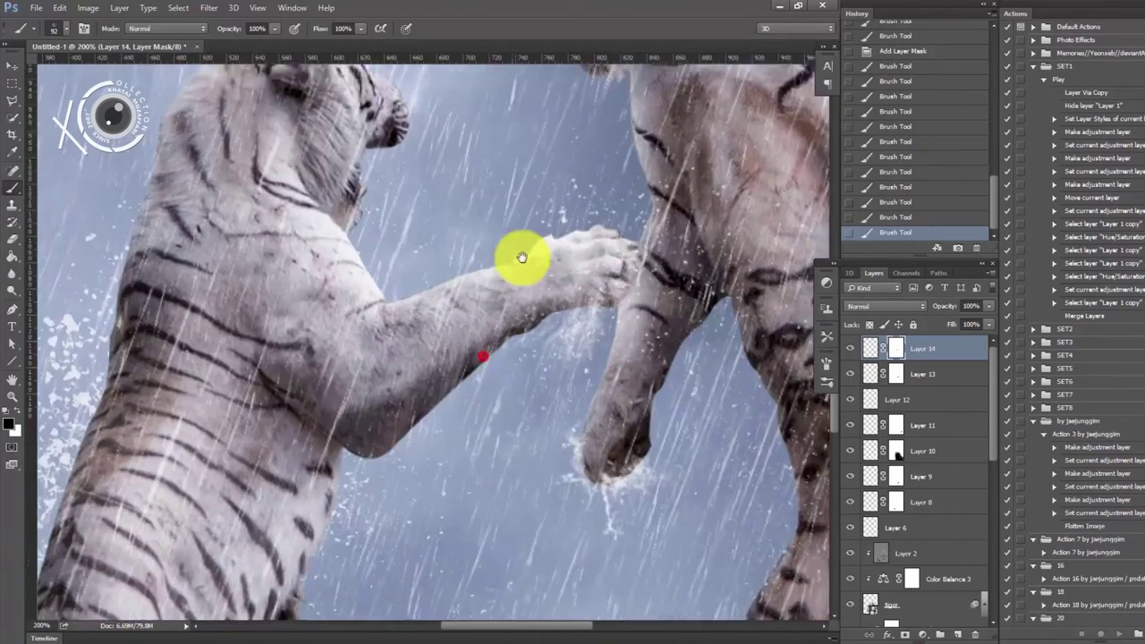
pyautogui.moveTo(519, 253); pyautogui.dragTo(299, 258)
pyautogui.rightClick(577, 361)
pyautogui.click(442, 277)
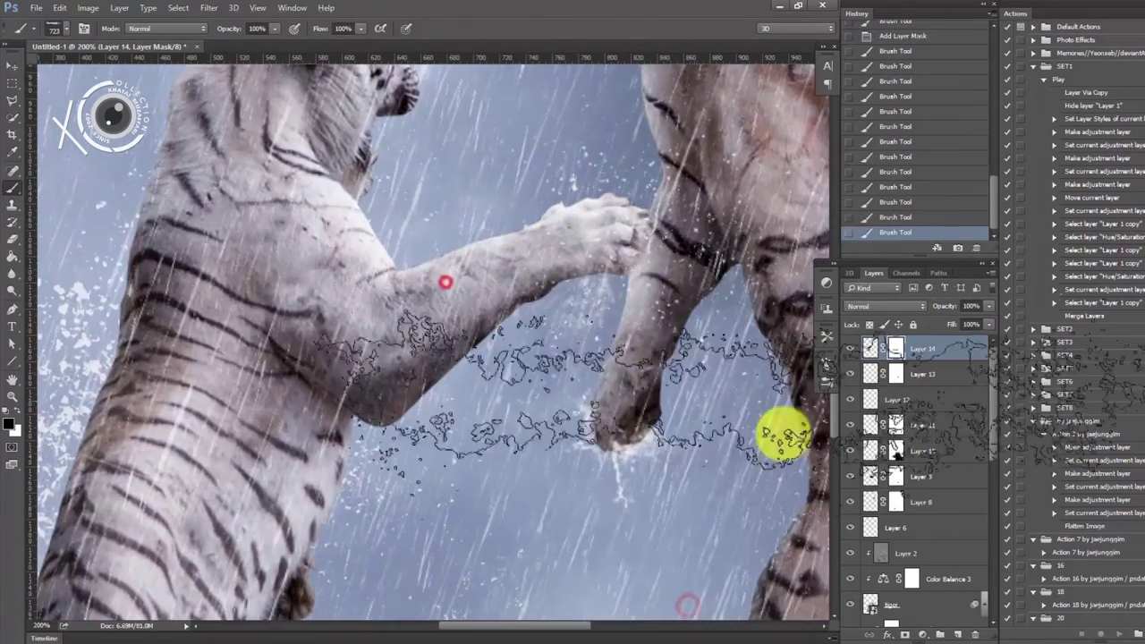
pyautogui.click(958, 633)
pyautogui.click(412, 277)
# - Scale, rotate and position the splash along the left tiger's forearm, then apply the transform
pyautogui.hotkey('ctrl', 't')
pyautogui.hotkey('ctrl', '-')
pyautogui.moveTo(669, 242)
pyautogui.mouseDown()
pyautogui.moveTo(365, 313)
pyautogui.moveTo(502, 296)
pyautogui.mouseUp()
pyautogui.hotkey('ctrl', '+')
pyautogui.hotkey('ctrl', '+')
pyautogui.moveTo(678, 141)
pyautogui.mouseDown()
pyautogui.moveTo(684, 250)
pyautogui.moveTo(606, 230)
pyautogui.mouseUp()
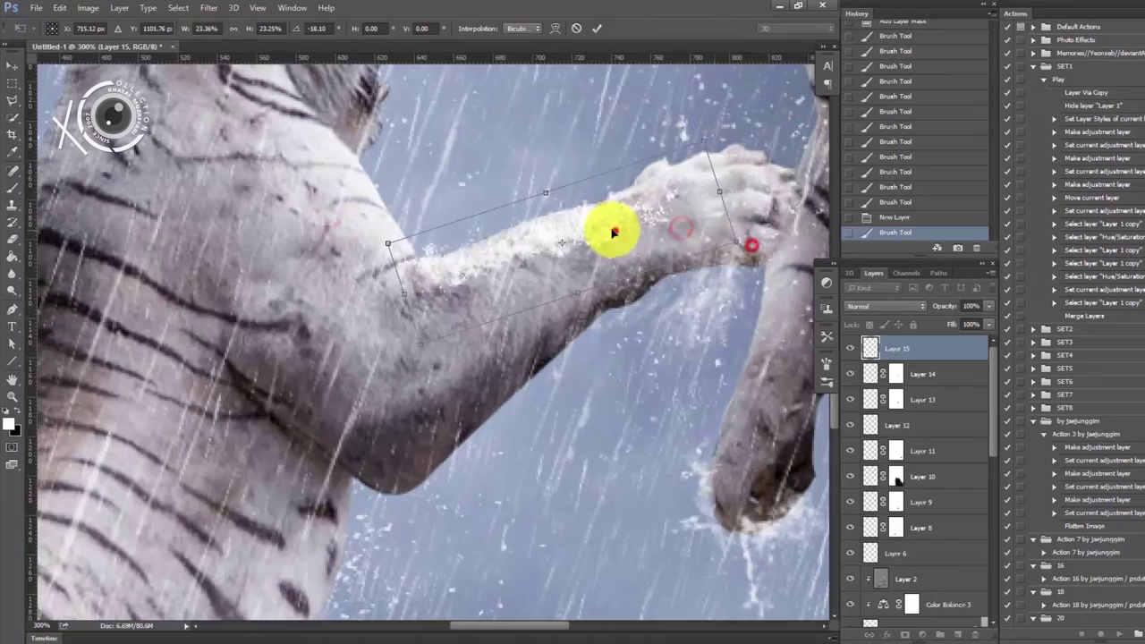
pyautogui.hotkey('ctrl', '-')
pyautogui.hotkey('ctrl', '-')
pyautogui.press('Return')
pyautogui.hotkey('ctrl', '-')
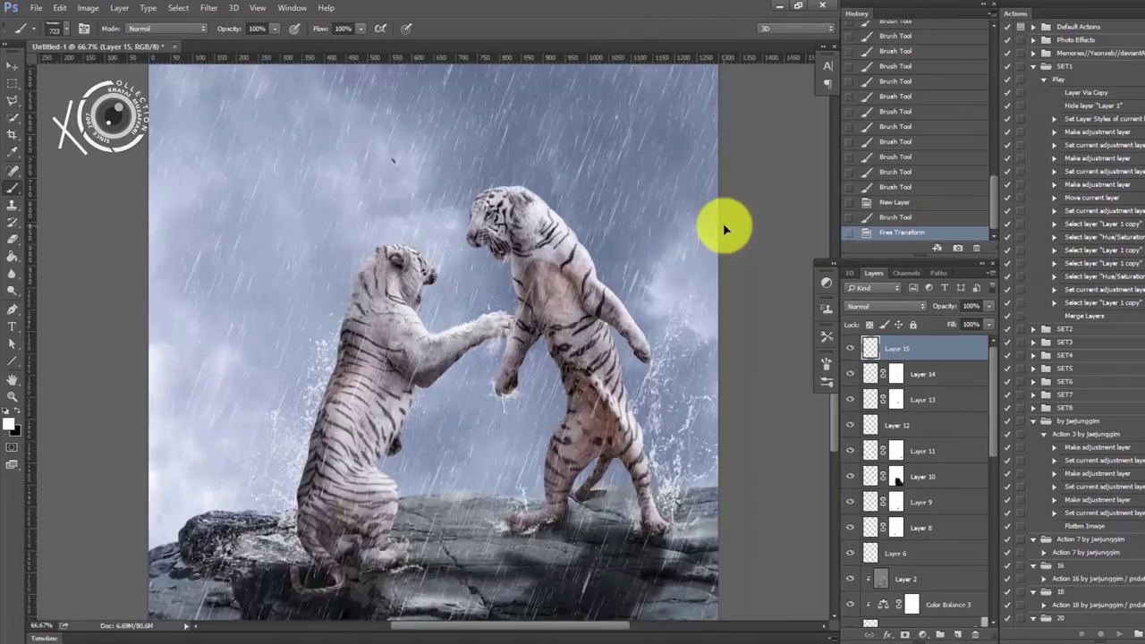
pyautogui.hotkey('ctrl', '+')
pyautogui.hotkey('ctrl', '+')
pyautogui.moveTo(450, 496)
pyautogui.mouseDown()
pyautogui.moveTo(454, 557)
pyautogui.moveTo(454, 327)
pyautogui.moveTo(570, 328)
pyautogui.moveTo(554, 373)
pyautogui.mouseUp()
# - On new Layer 16, stamp a white splash above the right tiger's head and warp it into place
pyautogui.click(958, 634)
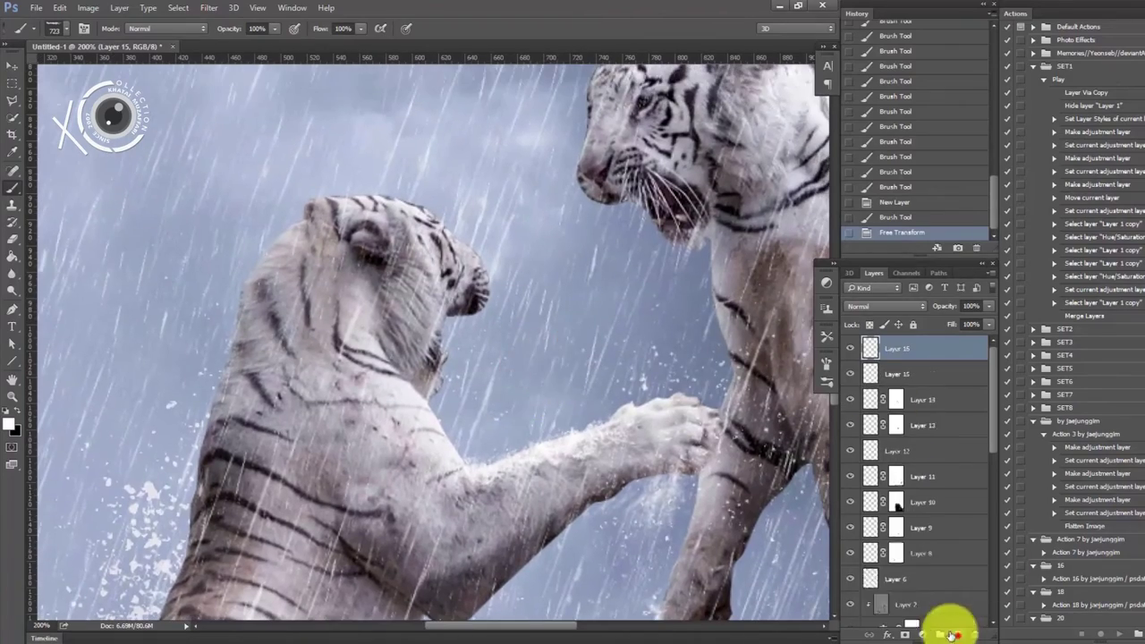
pyautogui.moveTo(670, 453); pyautogui.dragTo(511, 493)
pyautogui.hotkey('ctrl', '-')
pyautogui.rightClick(478, 274)
pyautogui.click(438, 271)
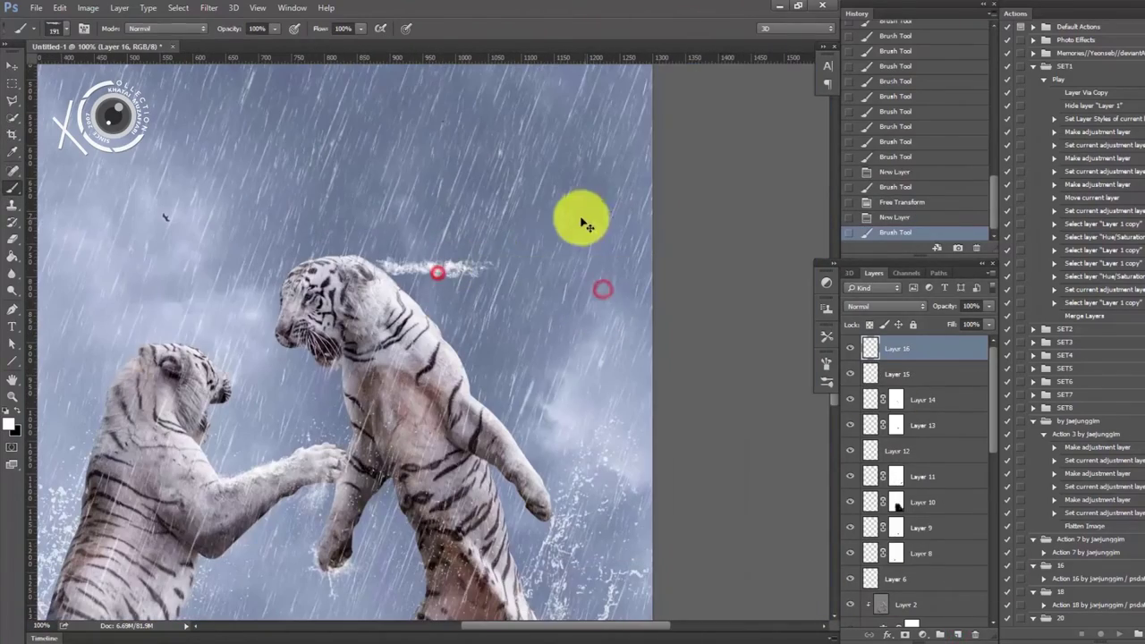
pyautogui.hotkey('ctrl', 't')
pyautogui.rightClick(404, 294)
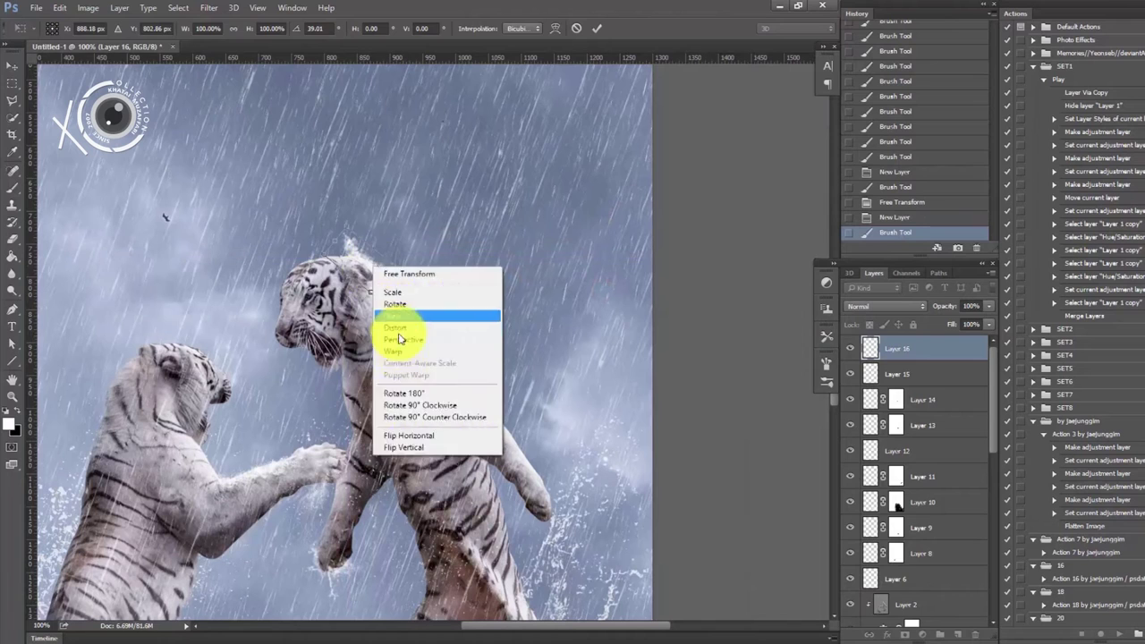
pyautogui.click(407, 370)
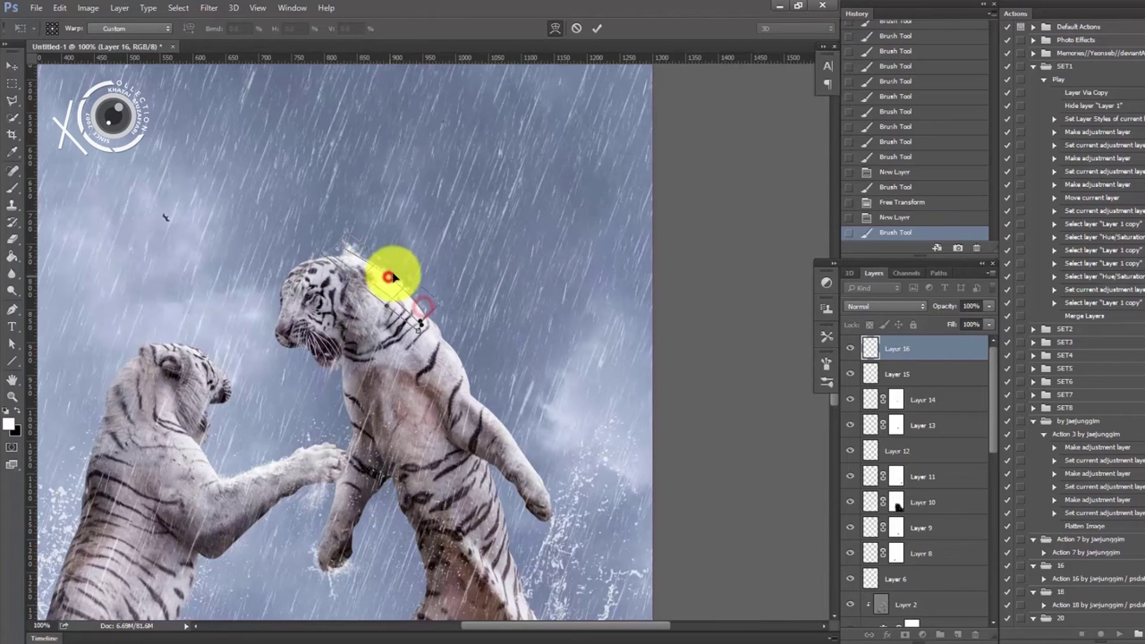
pyautogui.press('Return')
pyautogui.press('v')
pyautogui.press('Up')
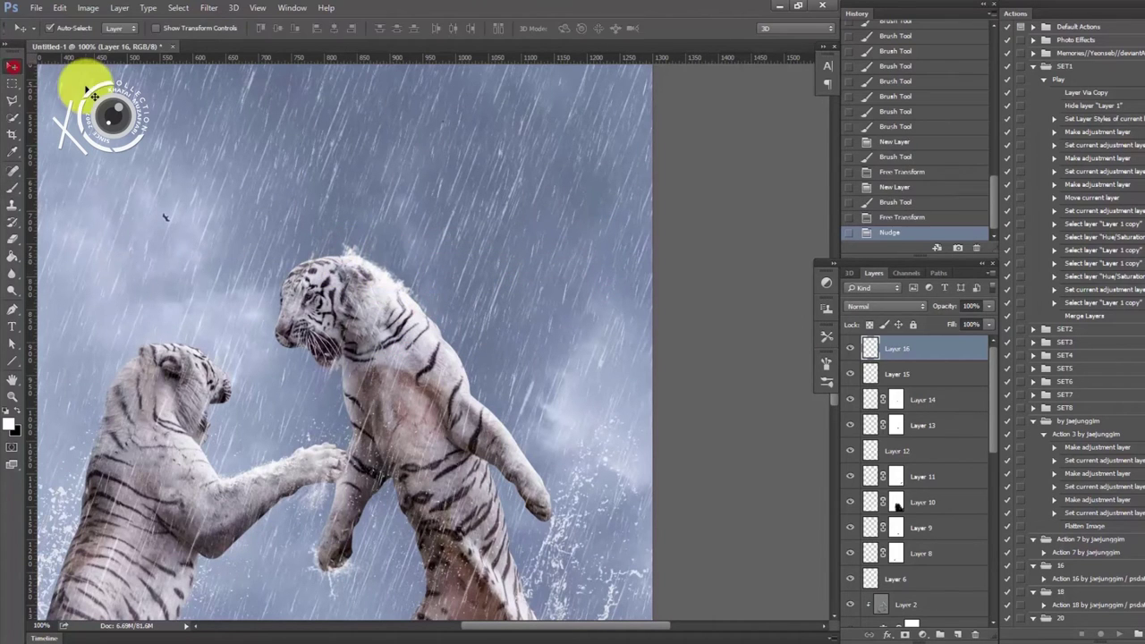
# - Mask Layer 16 with an 80 px brush, hiding the splash's hard edges so it blends into the head fur
pyautogui.click(905, 635)
pyautogui.hotkey('ctrl', '+')
pyautogui.hotkey('ctrl', '+')
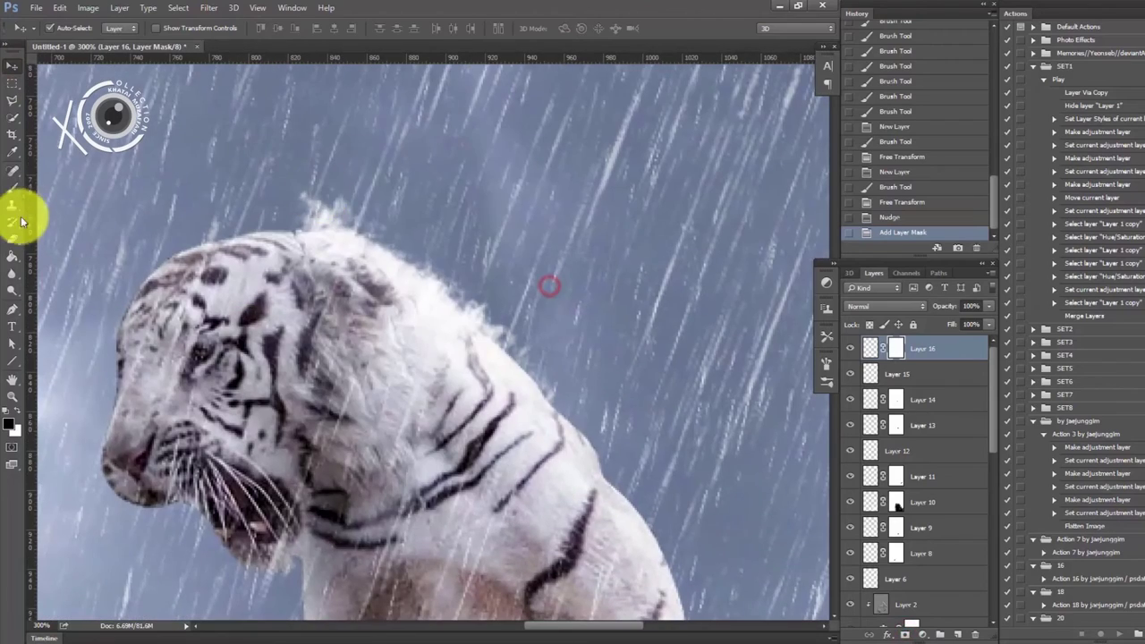
pyautogui.click(13, 188)
pyautogui.rightClick(430, 231)
pyautogui.moveTo(572, 238); pyautogui.dragTo(526, 238)
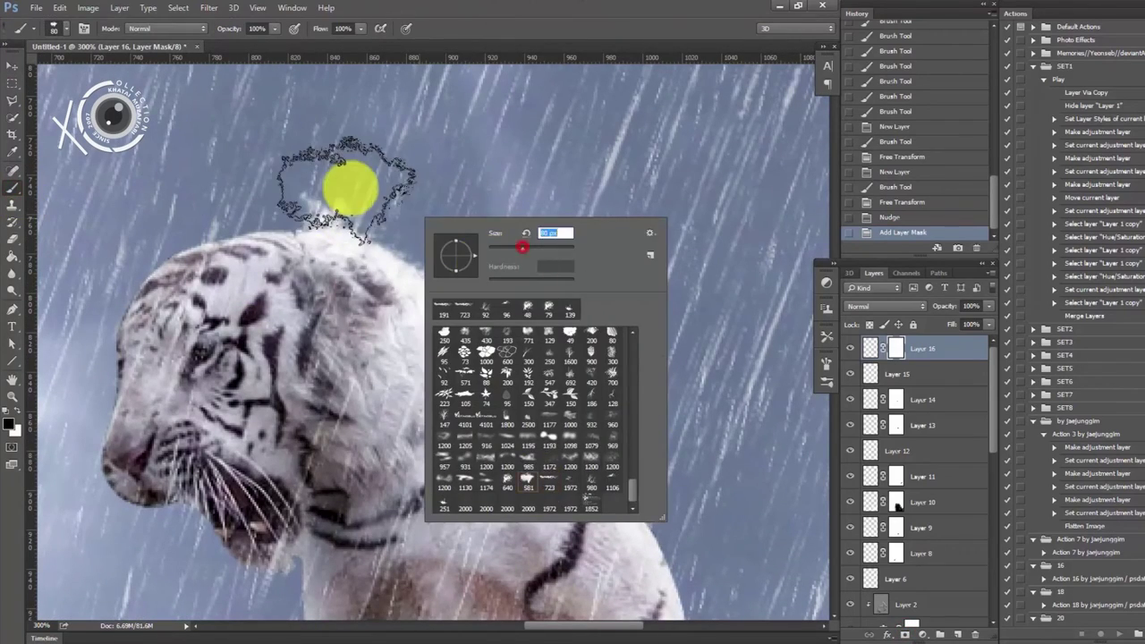
pyautogui.click(302, 188)
pyautogui.click(322, 188)
pyautogui.click(347, 188)
pyautogui.click(420, 241)
pyautogui.hotkey('ctrl', 'z')
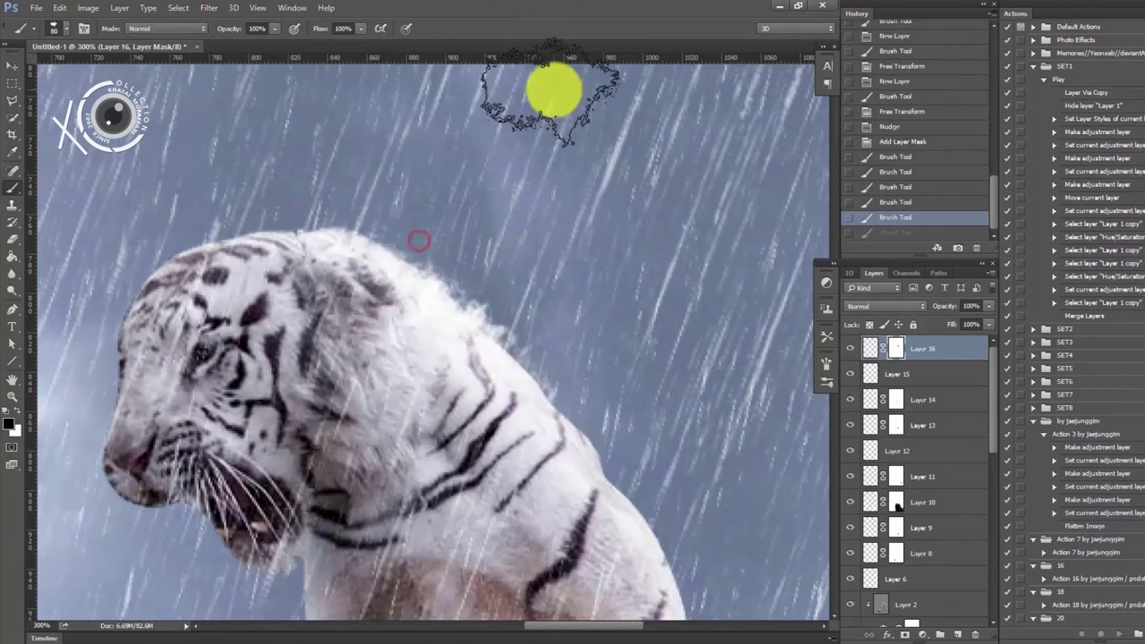
pyautogui.hotkey('ctrl', '-')
pyautogui.hotkey('ctrl', '-')
pyautogui.hotkey('ctrl', '-')
pyautogui.hotkey('ctrl', '+')
pyautogui.hotkey('ctrl', '+')
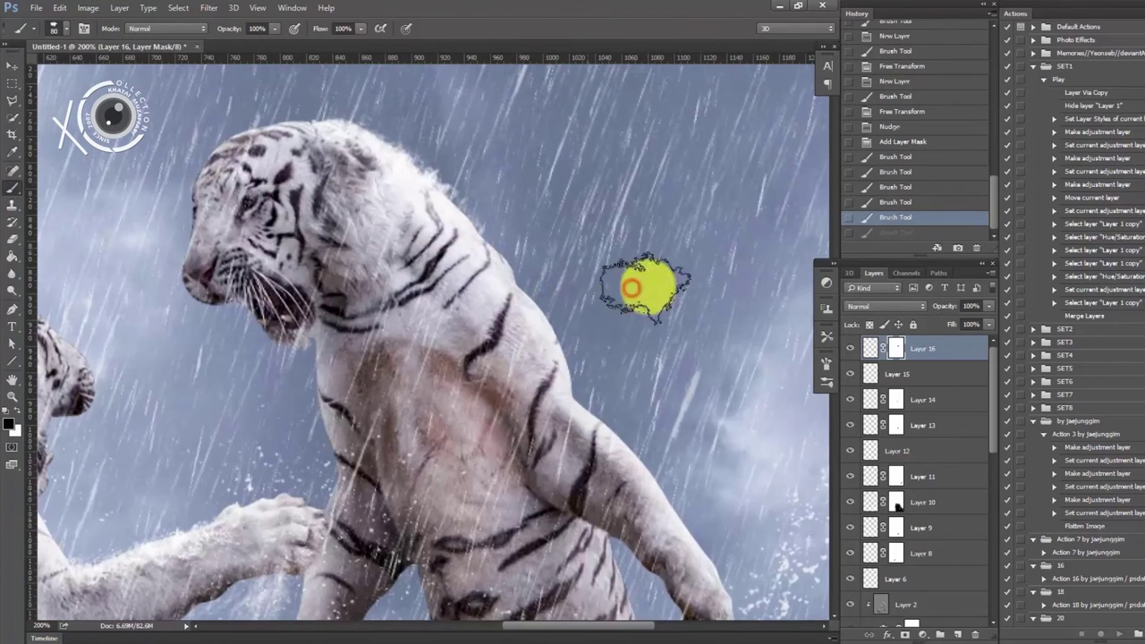
# - On new Layer 17, stamp a spray-brush splash beside the right tiger's back and warp it
pyautogui.click(957, 635)
pyautogui.rightClick(674, 614)
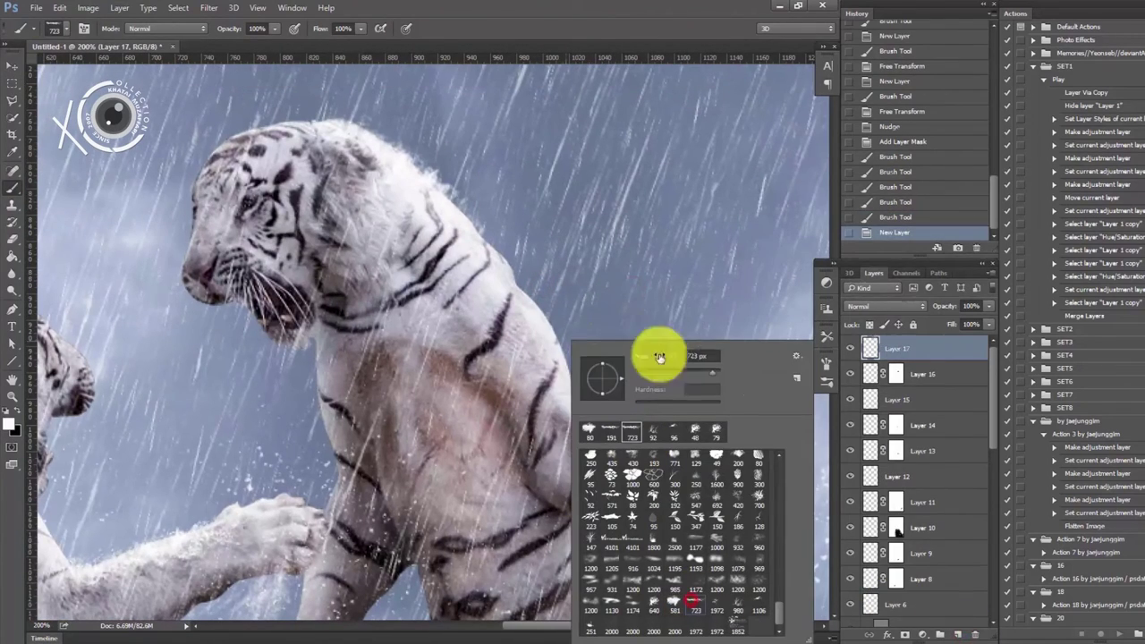
pyautogui.click(583, 319)
pyautogui.hotkey('ctrl', 't')
pyautogui.moveTo(690, 358); pyautogui.dragTo(566, 334)
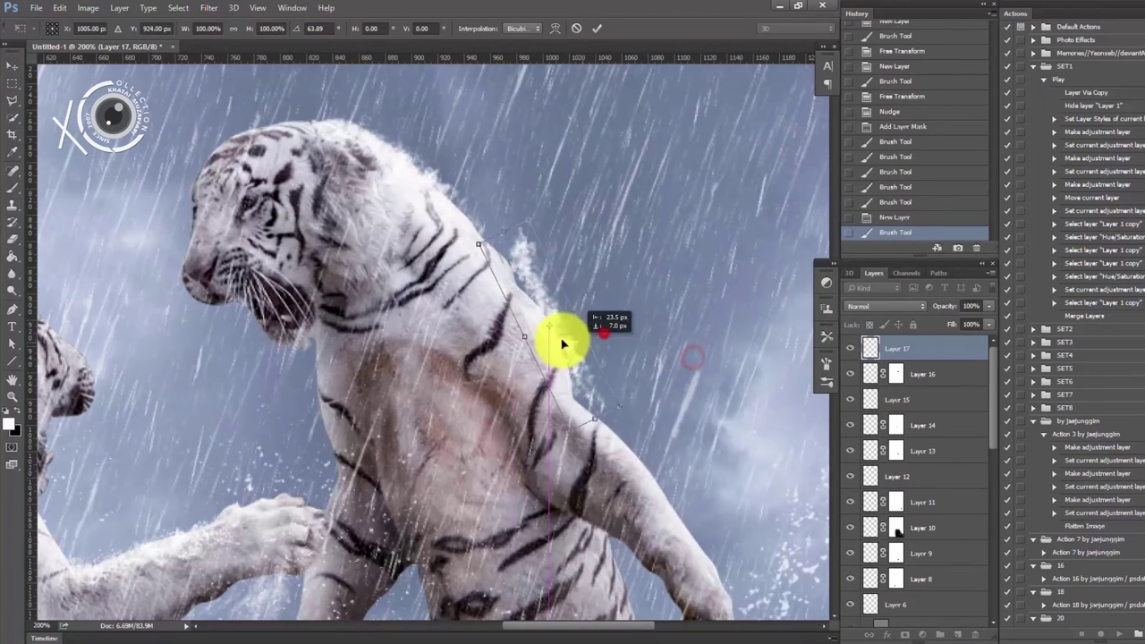
pyautogui.rightClick(566, 334)
pyautogui.click(562, 411)
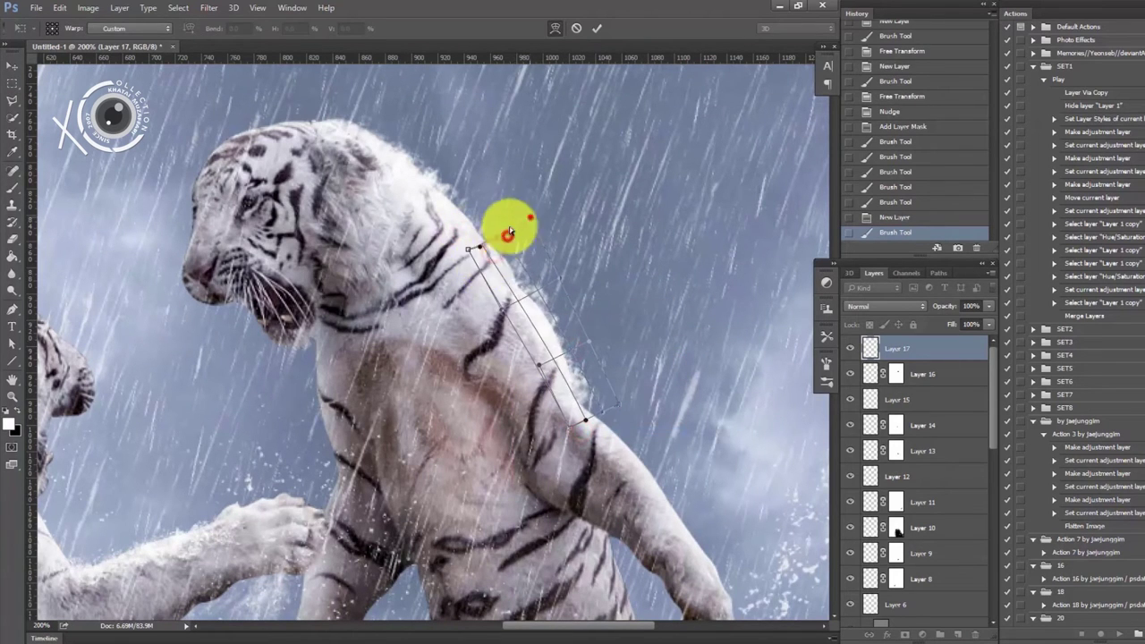
pyautogui.press('Return')
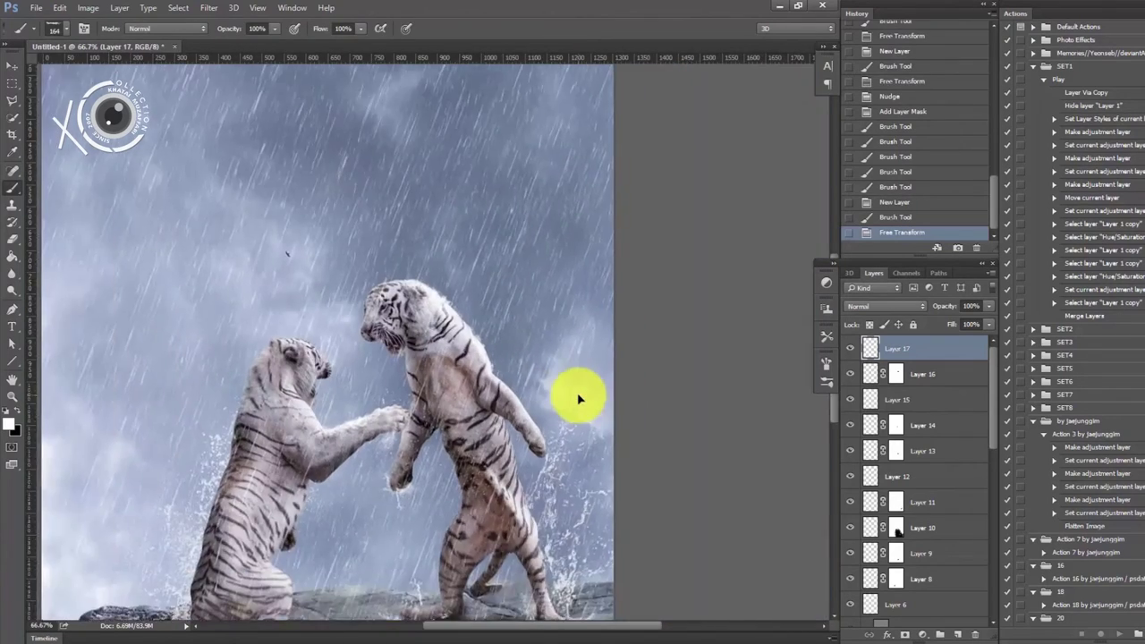
pyautogui.moveTo(584, 396); pyautogui.dragTo(544, 269)
pyautogui.rightClick(596, 400)
# - Undo a stray spray stroke and create Layer 18 for the arm spray
pyautogui.moveTo(420, 327); pyautogui.dragTo(548, 343)
pyautogui.press('v')
pyautogui.hotkey('ctrl', 'z')
pyautogui.click(958, 635)
pyautogui.click(13, 188)
# - Stamp a spray near the raised arm, rotated about 50° and shrunk to about 68% along the arm
pyautogui.moveTo(465, 380); pyautogui.dragTo(617, 358)
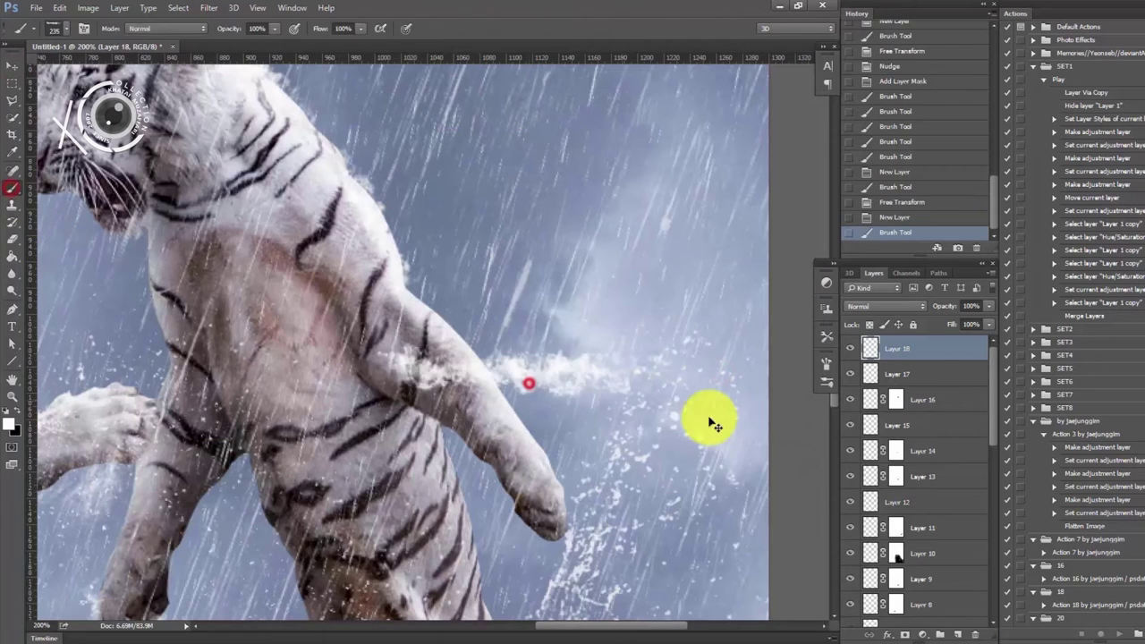
pyautogui.hotkey('ctrl', 't')
pyautogui.moveTo(707, 417); pyautogui.dragTo(601, 531)
pyautogui.moveTo(545, 415); pyautogui.dragTo(562, 466)
pyautogui.moveTo(640, 505); pyautogui.dragTo(557, 484)
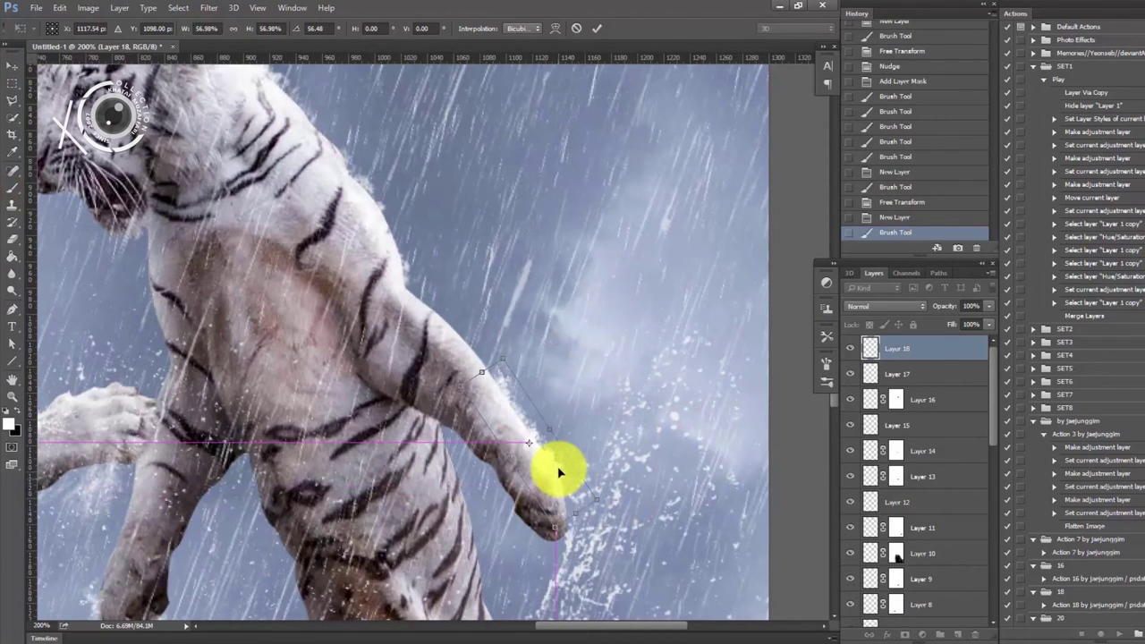
pyautogui.press('Return')
pyautogui.hotkey('ctrl', '0')
pyautogui.hotkey('ctrl', '+')
pyautogui.hotkey('ctrl', '+')
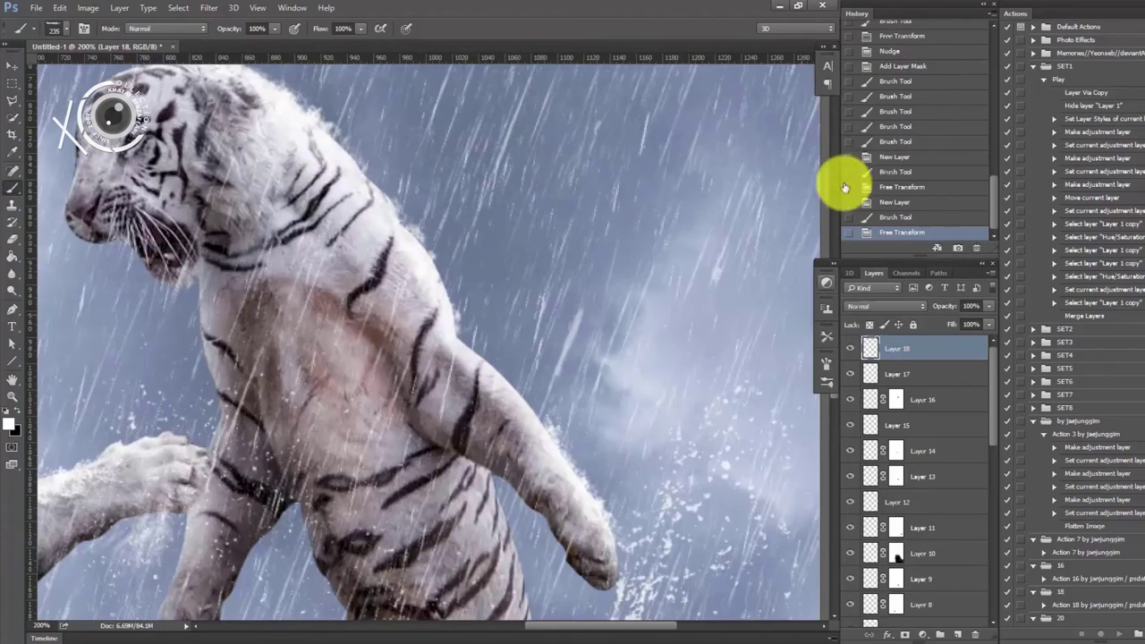
# - Add masks to Layers 18 and 17 and paint away excess splash near the tigers' arms
pyautogui.click(923, 635)
pyautogui.rightClick(676, 539)
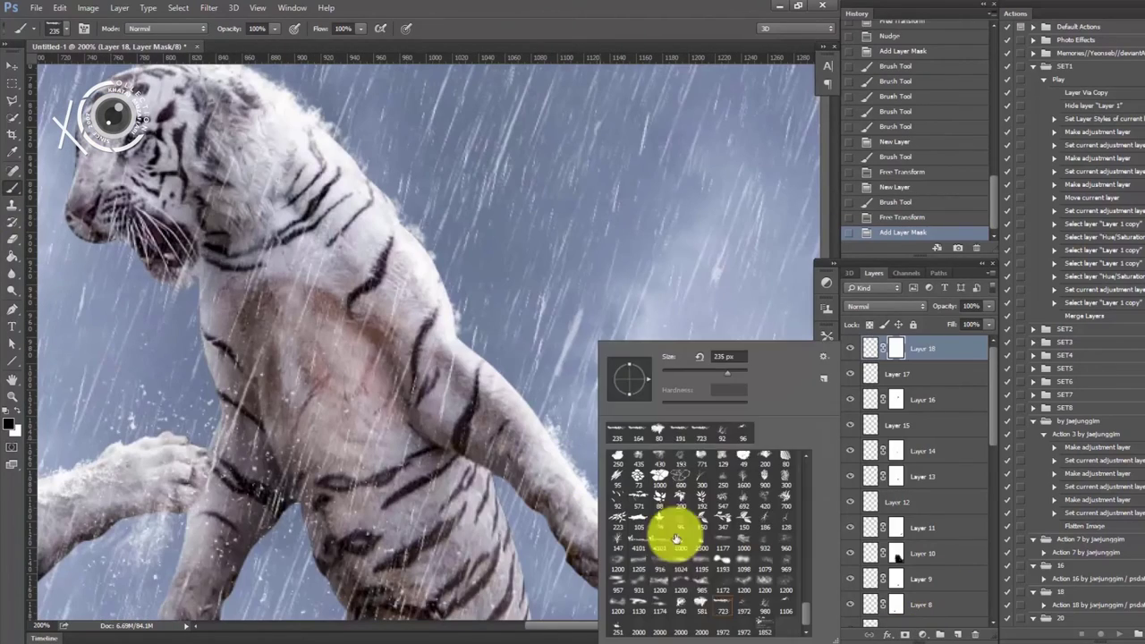
pyautogui.moveTo(613, 417)
pyautogui.mouseDown()
pyautogui.moveTo(595, 391)
pyautogui.moveTo(600, 421)
pyautogui.moveTo(626, 358)
pyautogui.mouseUp()
pyautogui.click(905, 634)
pyautogui.hotkey('ctrl', '-')
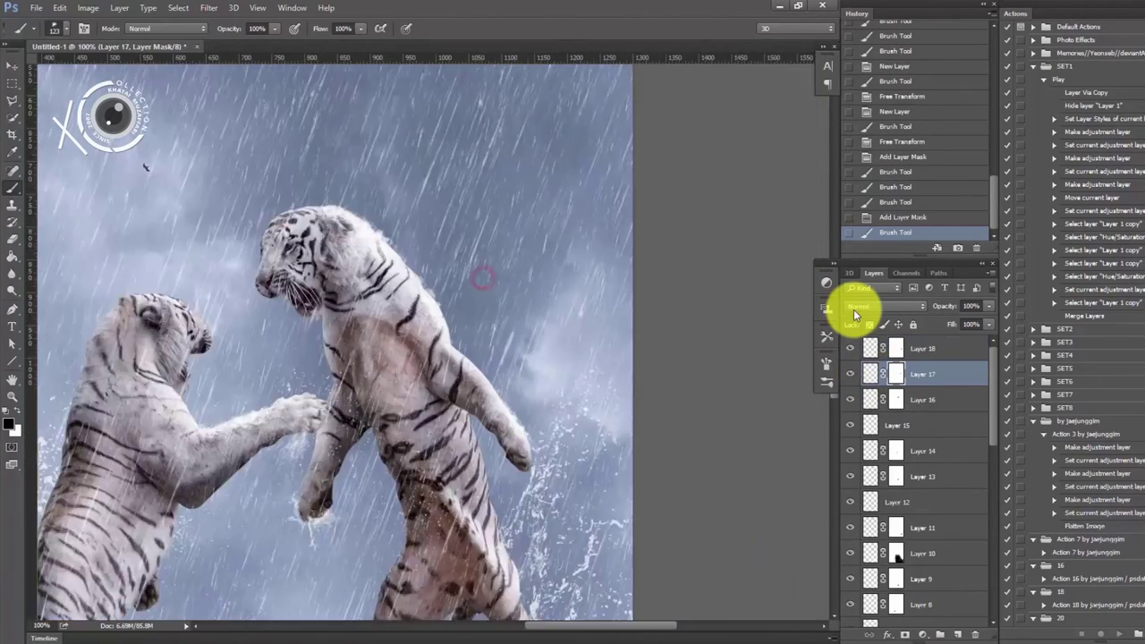
pyautogui.hotkey('ctrl', '-')
pyautogui.hotkey('ctrl', '+')
pyautogui.hotkey('ctrl', '+')
pyautogui.click(965, 348)
# - On new Layer 19, stamp two white splashes under the left tiger's arm with a different splash tip
pyautogui.hotkey('ctrl', 'shift', 'alt', 'n')
pyautogui.rightClick(528, 367)
pyautogui.click(690, 606)
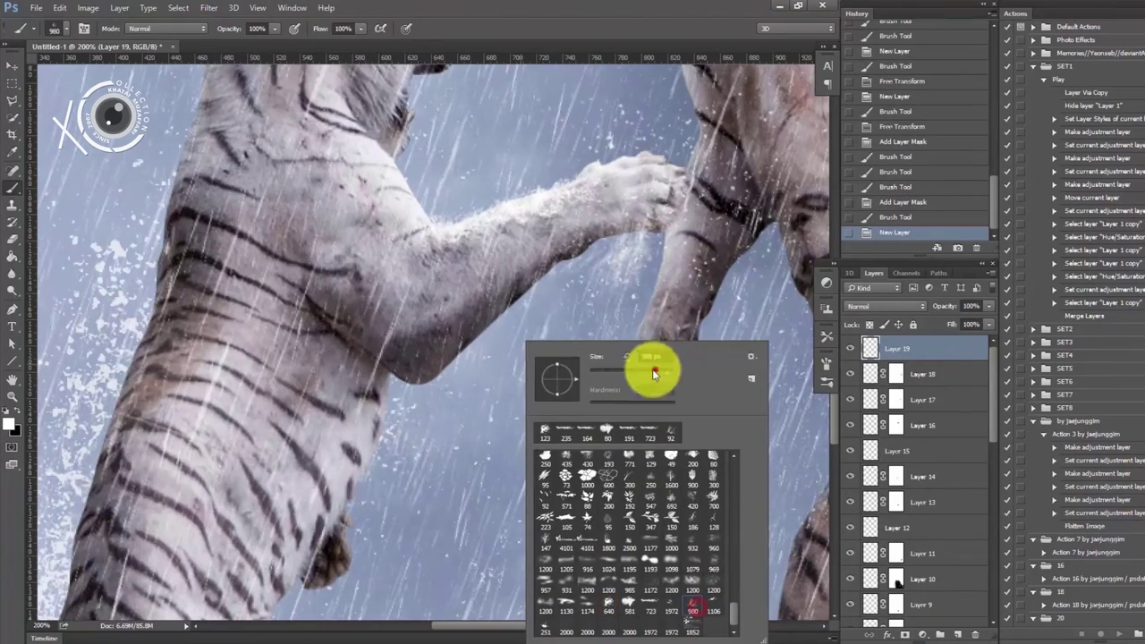
pyautogui.click(409, 402)
pyautogui.click(414, 402)
# - Mask Layer 19 with a smaller brush tip to hide part of the splash under the arm
pyautogui.rightClick(569, 398)
pyautogui.click(663, 596)
pyautogui.click(405, 306)
pyautogui.click(372, 315)
pyautogui.rightClick(606, 340)
pyautogui.press('Escape')
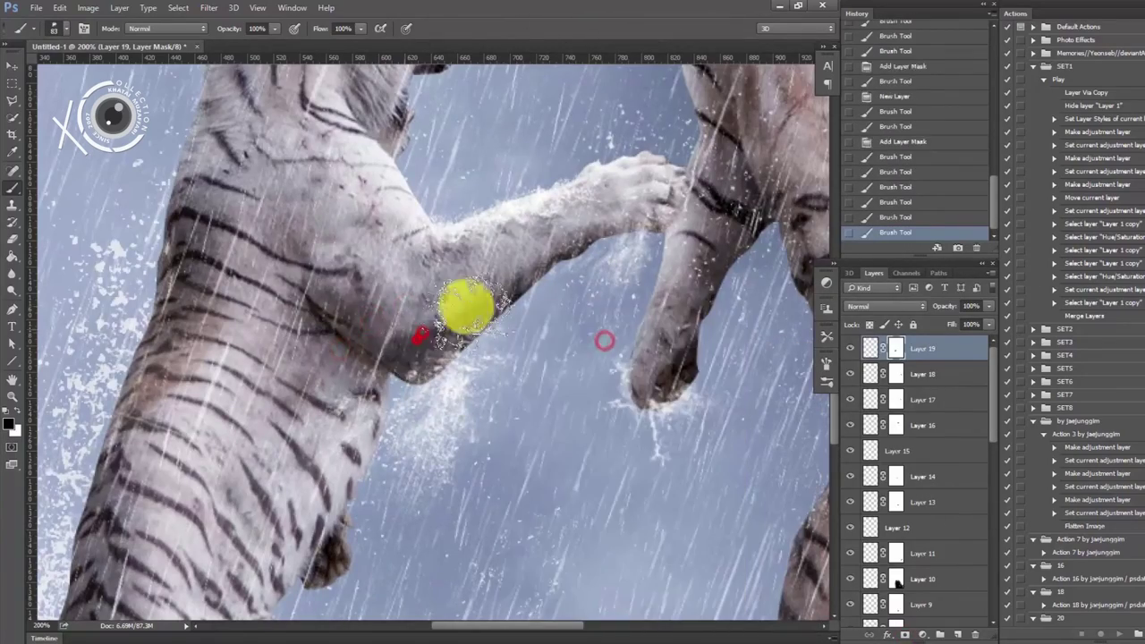
pyautogui.hotkey('ctrl', '0')
pyautogui.scroll(3, 690, 276)
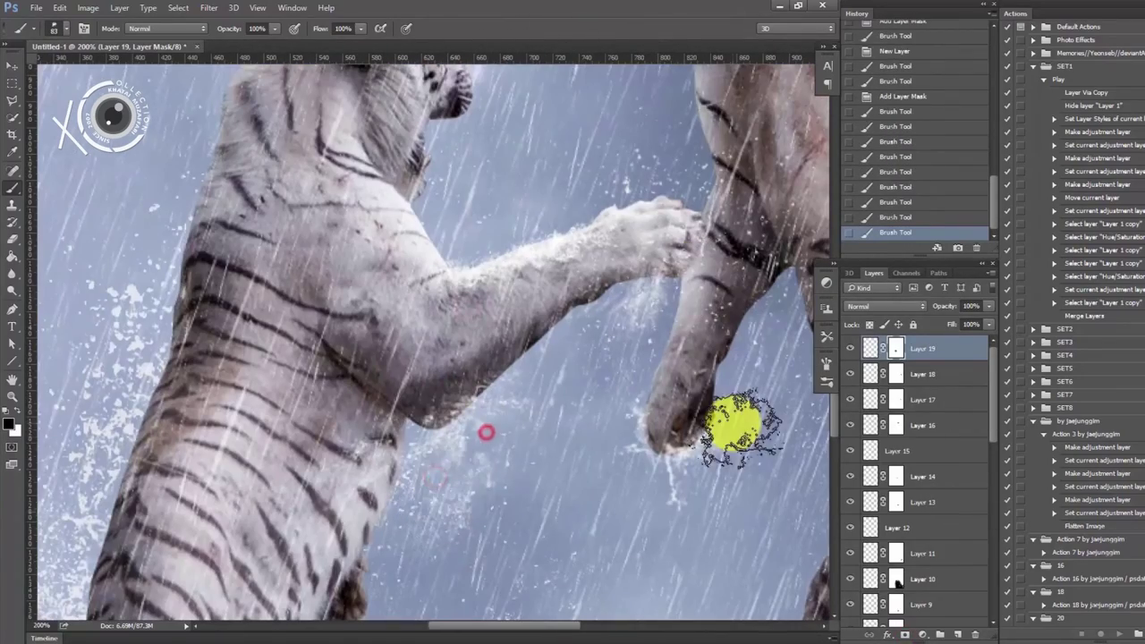
pyautogui.hotkey('ctrl', '0')
pyautogui.scroll(3, 723, 415)
pyautogui.rightClick(613, 389)
# - On new Layer 20, stamp a splash, shrink, rotate and warp it under the left tiger's forearm
pyautogui.click(959, 634)
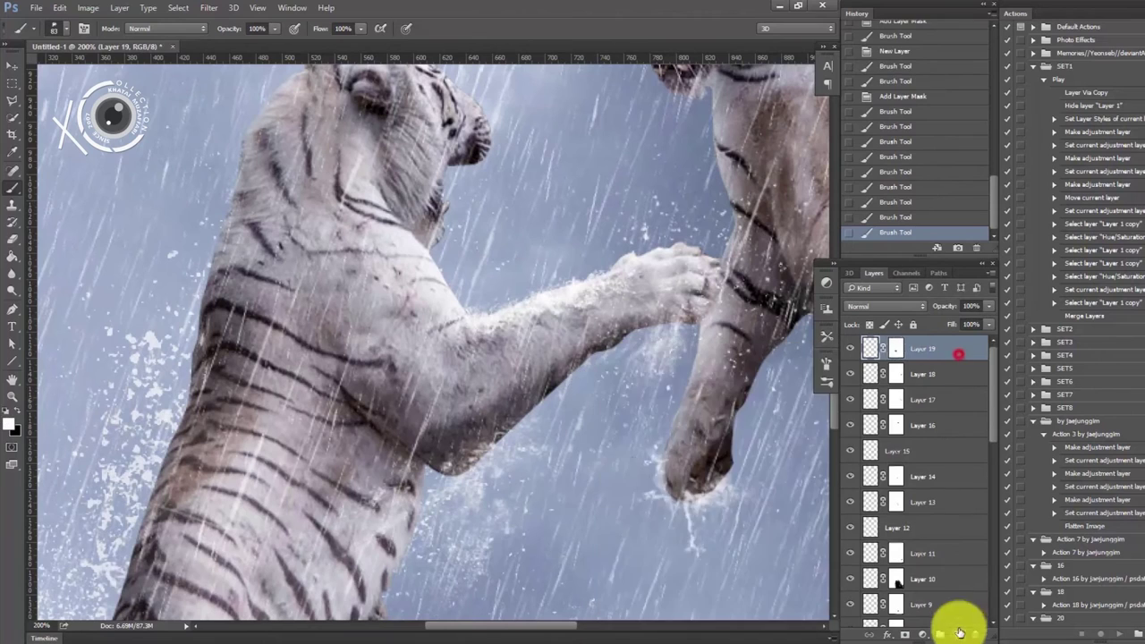
pyautogui.rightClick(504, 468)
pyautogui.press('Escape')
pyautogui.click(458, 443)
pyautogui.hotkey('ctrl', 't')
pyautogui.moveTo(184, 28); pyautogui.dragTo(135, 28)
pyautogui.moveTo(557, 439)
pyautogui.mouseDown()
pyautogui.moveTo(544, 388)
pyautogui.moveTo(532, 407)
pyautogui.moveTo(606, 353)
pyautogui.mouseUp()
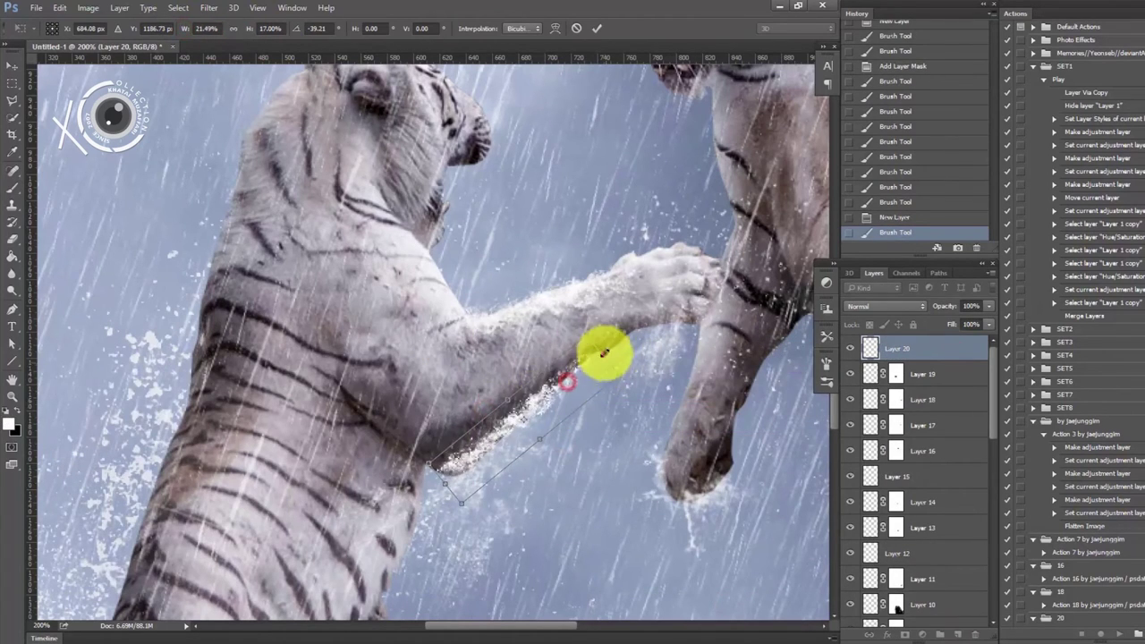
pyautogui.rightClick(546, 409)
pyautogui.click(622, 454)
pyautogui.press('Return')
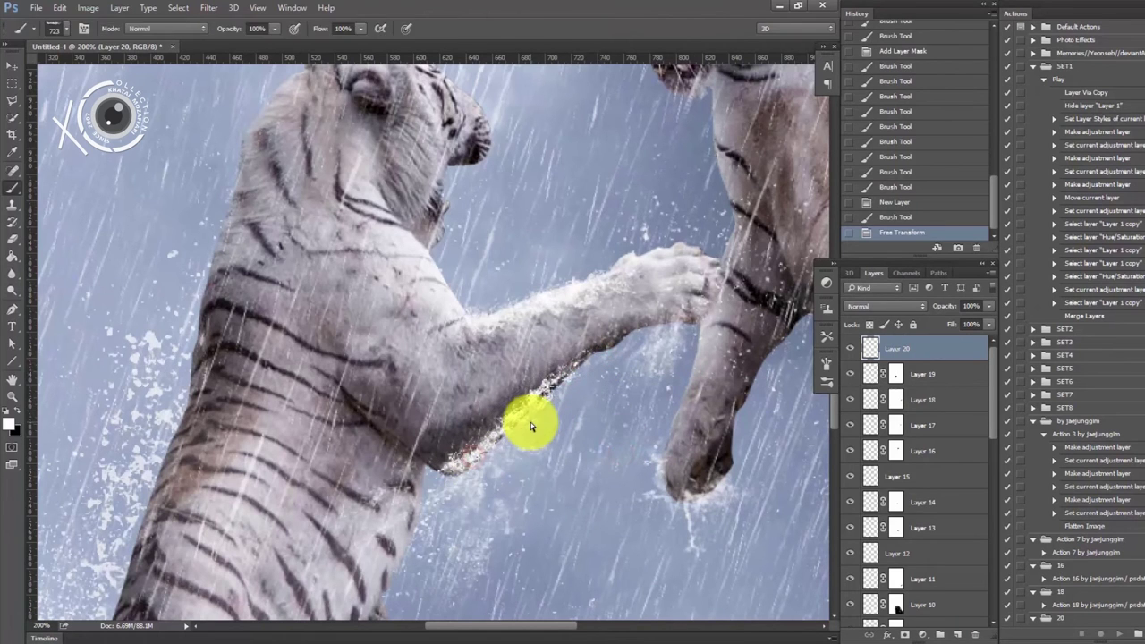
pyautogui.press('v')
pyautogui.press('Up')
pyautogui.hotkey('ctrl', '0')
# - Set Layer 20 to 74% opacity, dab a 157 px splash, and mask part of it away
pyautogui.moveTo(989, 306); pyautogui.dragTo(976, 322)
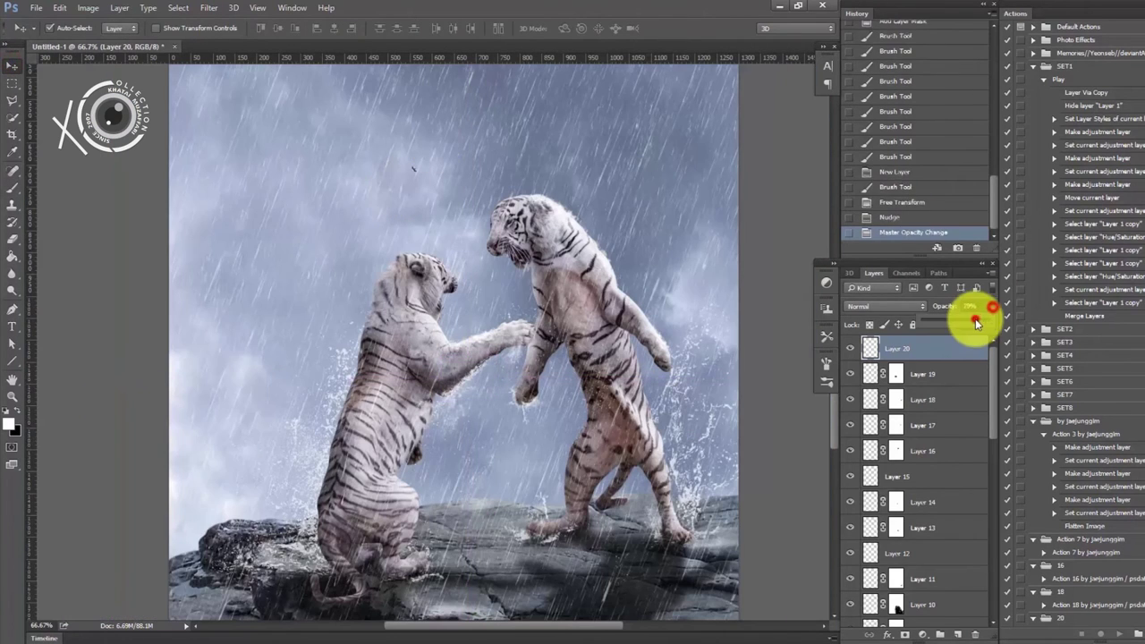
pyautogui.scroll(5, 583, 302)
pyautogui.click(12, 187)
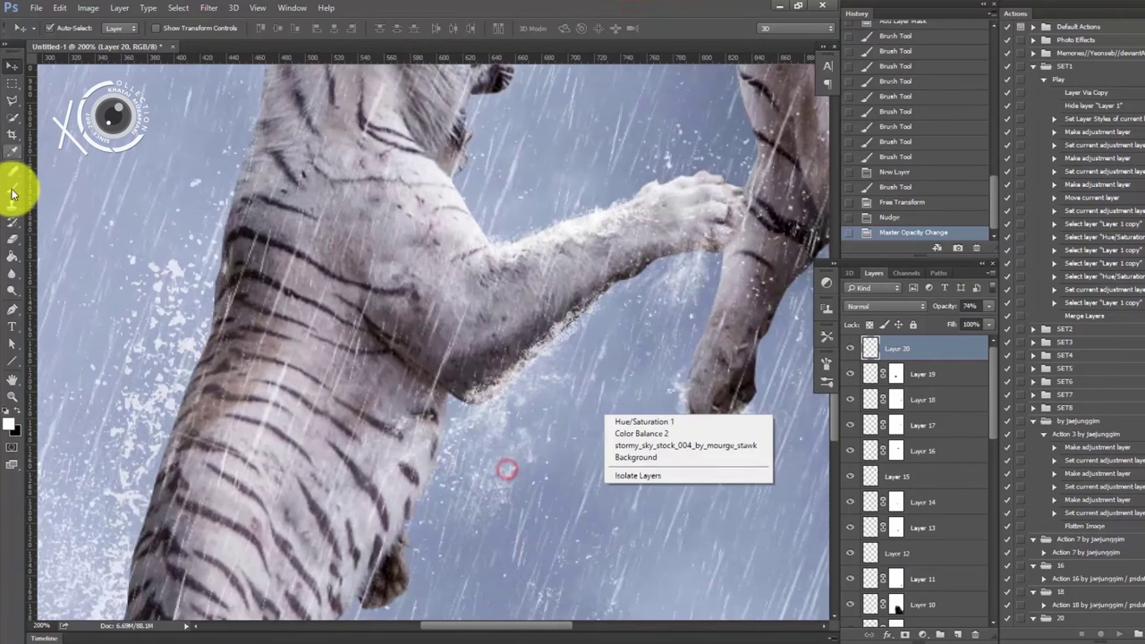
pyautogui.rightClick(601, 346)
pyautogui.moveTo(712, 373); pyautogui.dragTo(528, 401)
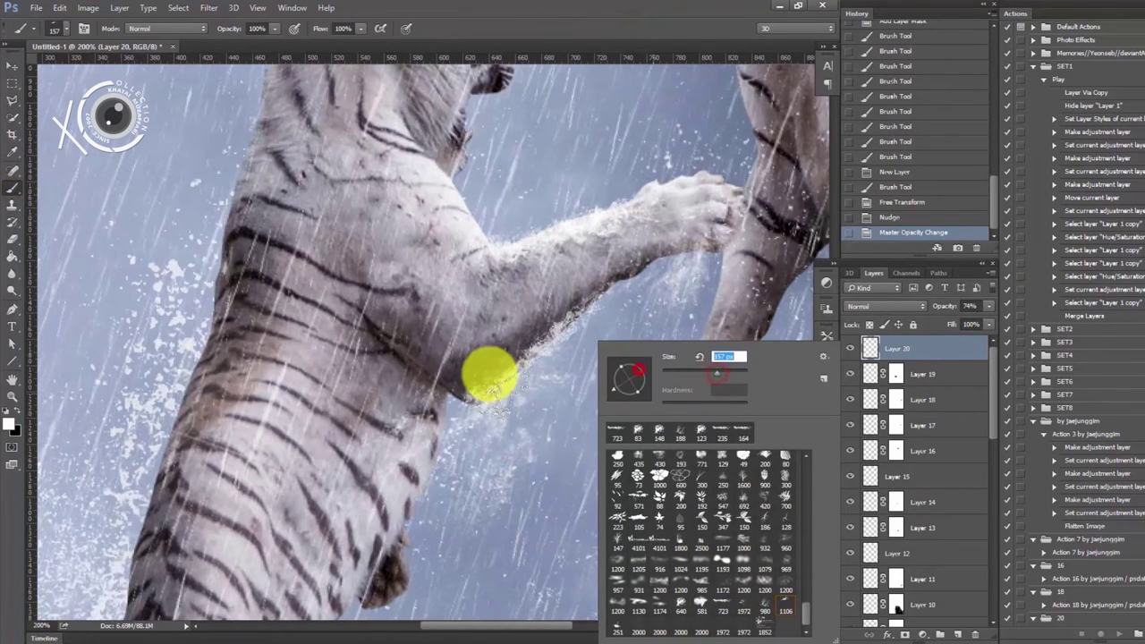
pyautogui.click(469, 385)
pyautogui.rightClick(640, 261)
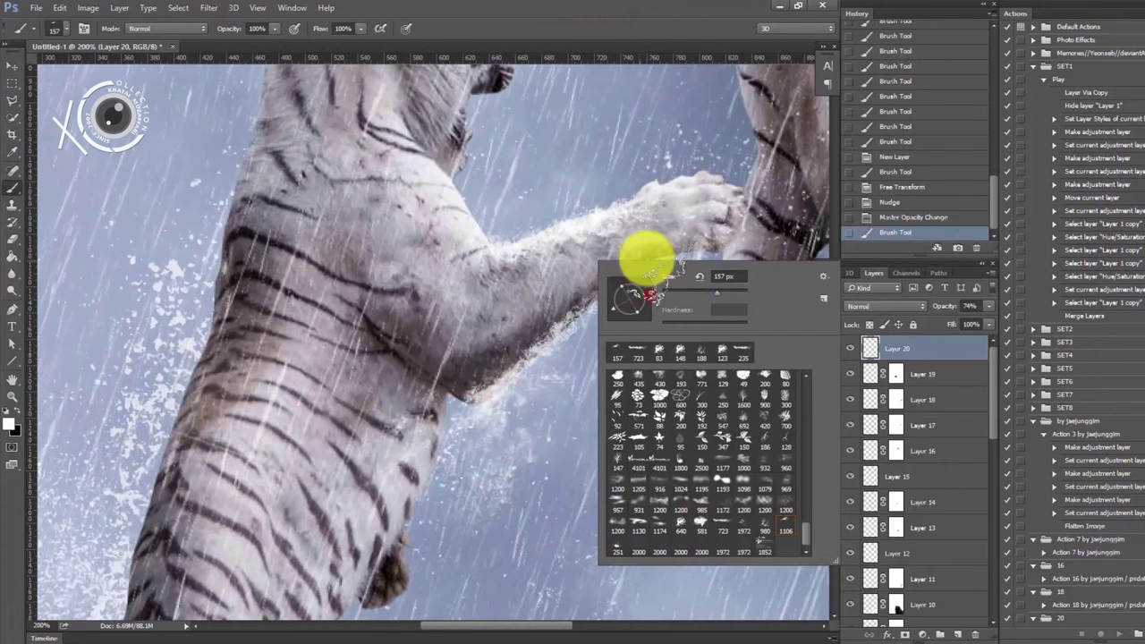
pyautogui.click(678, 230)
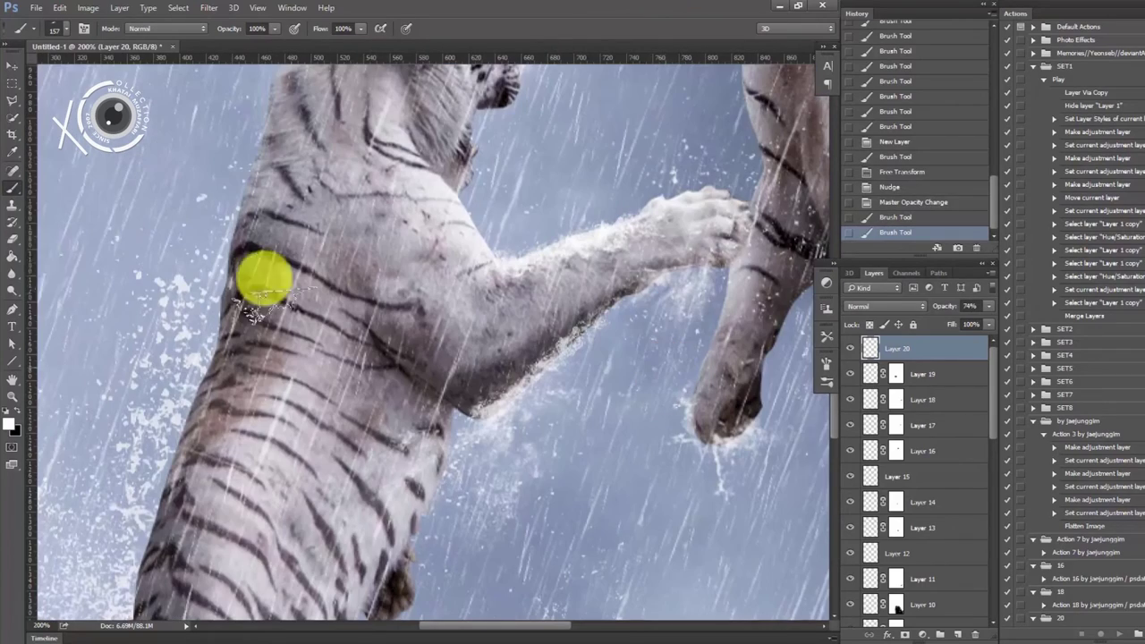
pyautogui.click(904, 634)
pyautogui.click(649, 240)
pyautogui.moveTo(649, 240); pyautogui.dragTo(537, 120)
# - Choose the 980 splash brush at 148 px and stamp a splash on new Layer 21
pyautogui.hotkey('ctrl', '-')
pyautogui.hotkey('ctrl', '-')
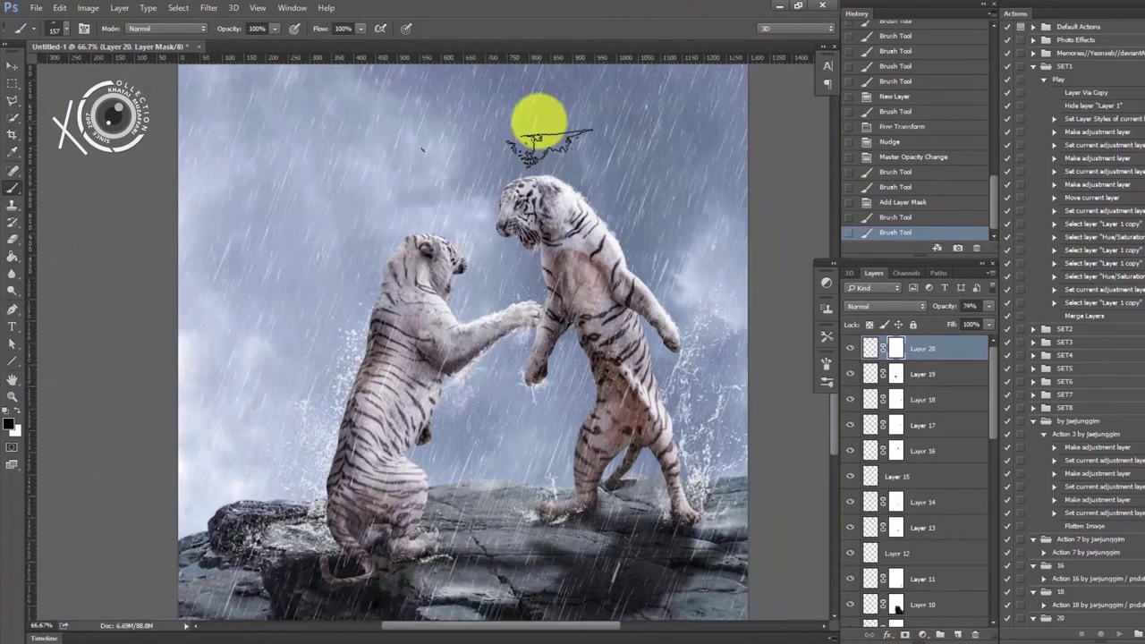
pyautogui.hotkey('ctrl', '+')
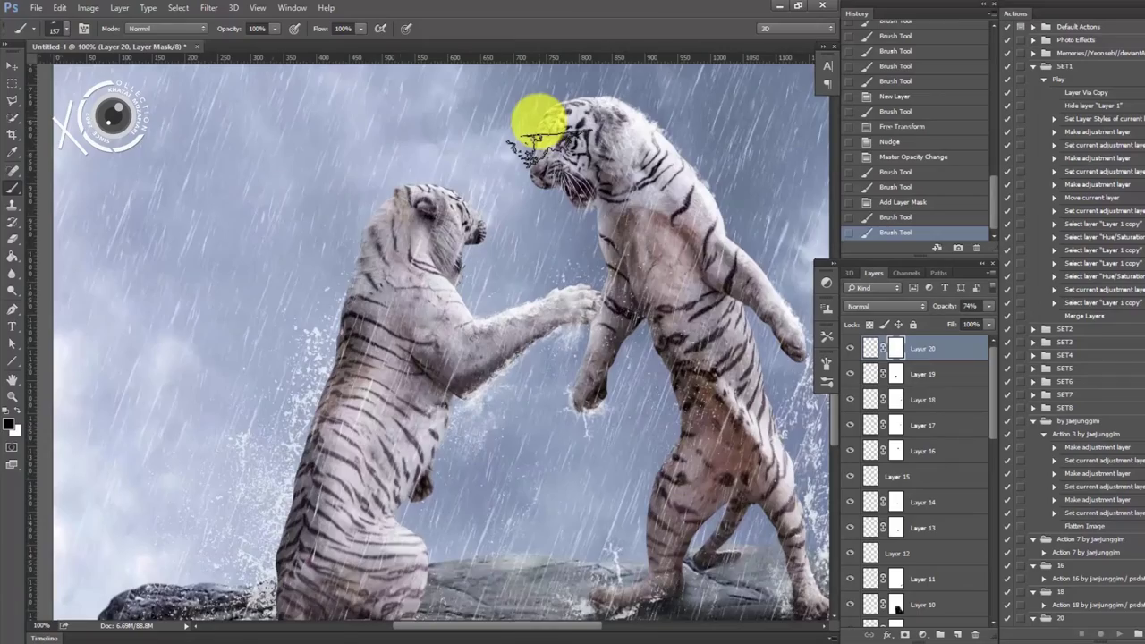
pyautogui.hotkey('ctrl', '-')
pyautogui.hotkey('ctrl', '+')
pyautogui.hotkey('ctrl', '+')
pyautogui.rightClick(600, 270)
pyautogui.click(763, 534)
pyautogui.click(700, 363)
pyautogui.click(486, 263)
pyautogui.hotkey('ctrl', 'shift', 'alt', 'n')
pyautogui.click(496, 265)
# - Mask Layer 21 with an 85 px brush, hiding splash near the left tiger's shoulder
pyautogui.rightClick(574, 309)
pyautogui.click(519, 257)
pyautogui.hotkey('ctrl', '-')
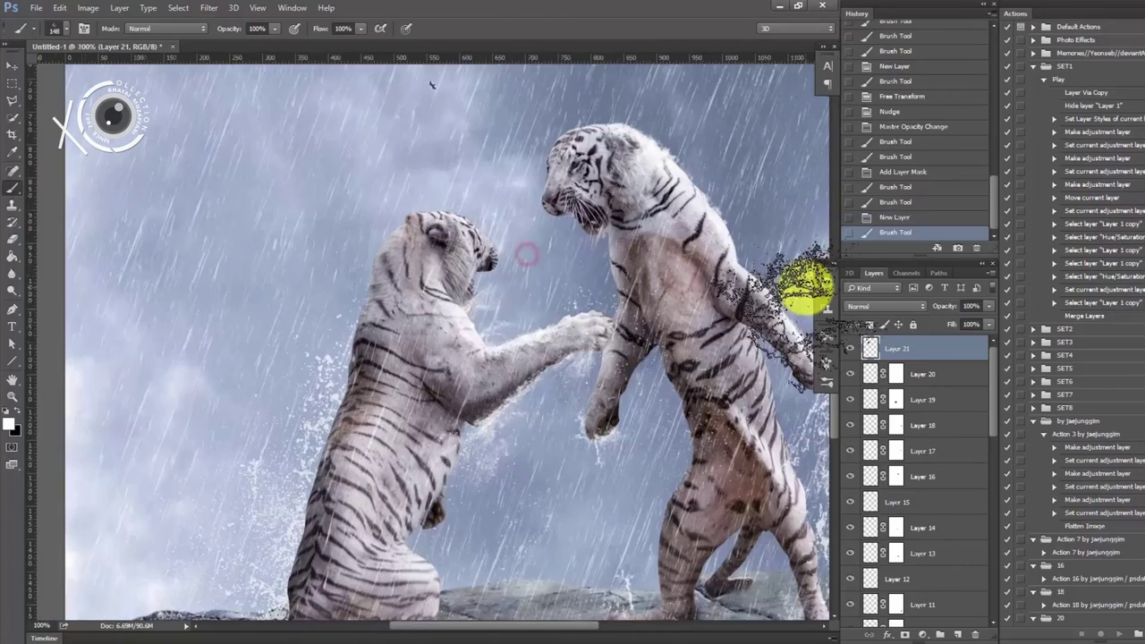
pyautogui.hotkey('ctrl', '+')
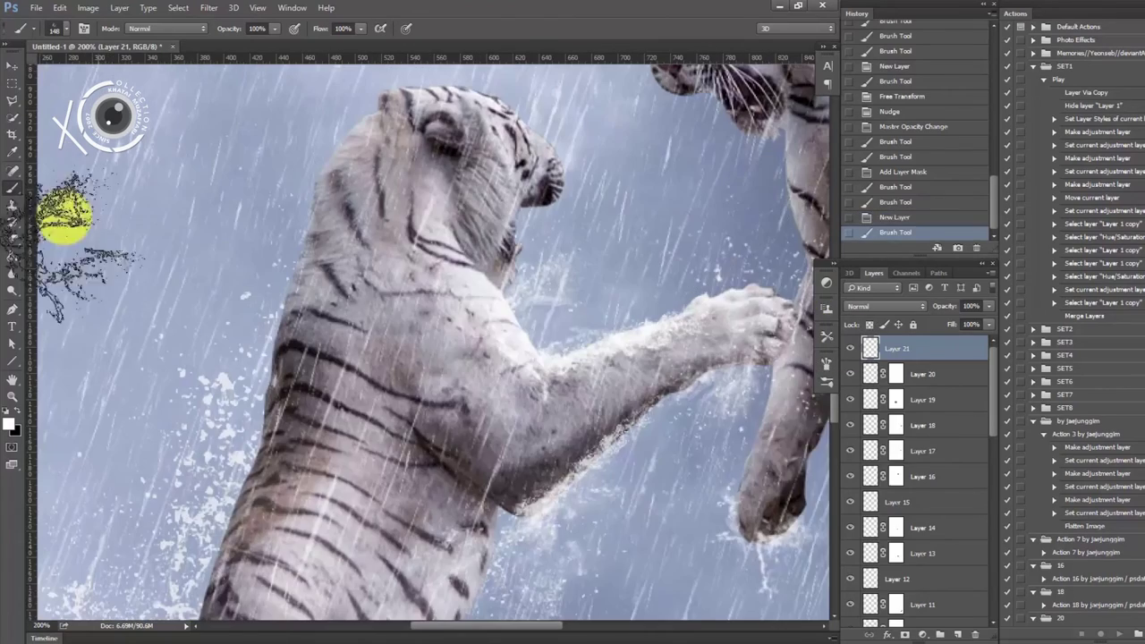
pyautogui.rightClick(544, 384)
pyautogui.click(690, 370)
pyautogui.click(480, 361)
pyautogui.click(501, 369)
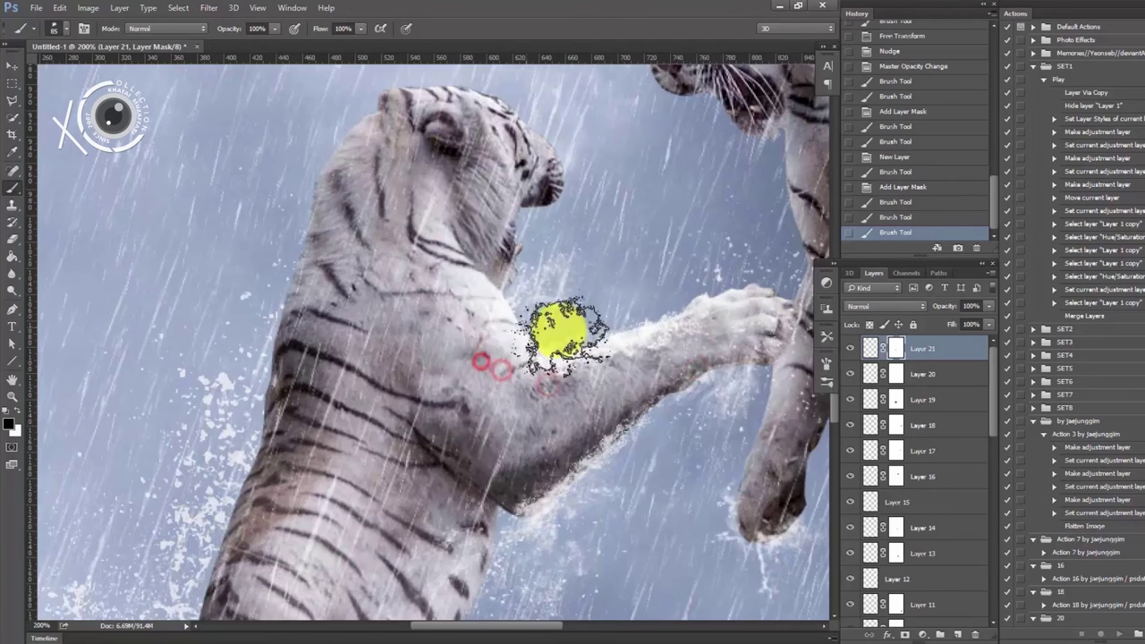
pyautogui.rightClick(562, 333)
pyautogui.click(870, 348)
pyautogui.click(522, 312)
# - Add new layers and stamp small 65 px splashes on the left tiger's head
pyautogui.scroll(2, 302, 385)
pyautogui.hotkey('ctrl', 'shift', 'alt', 'n')
pyautogui.click(414, 128)
pyautogui.rightClick(435, 133)
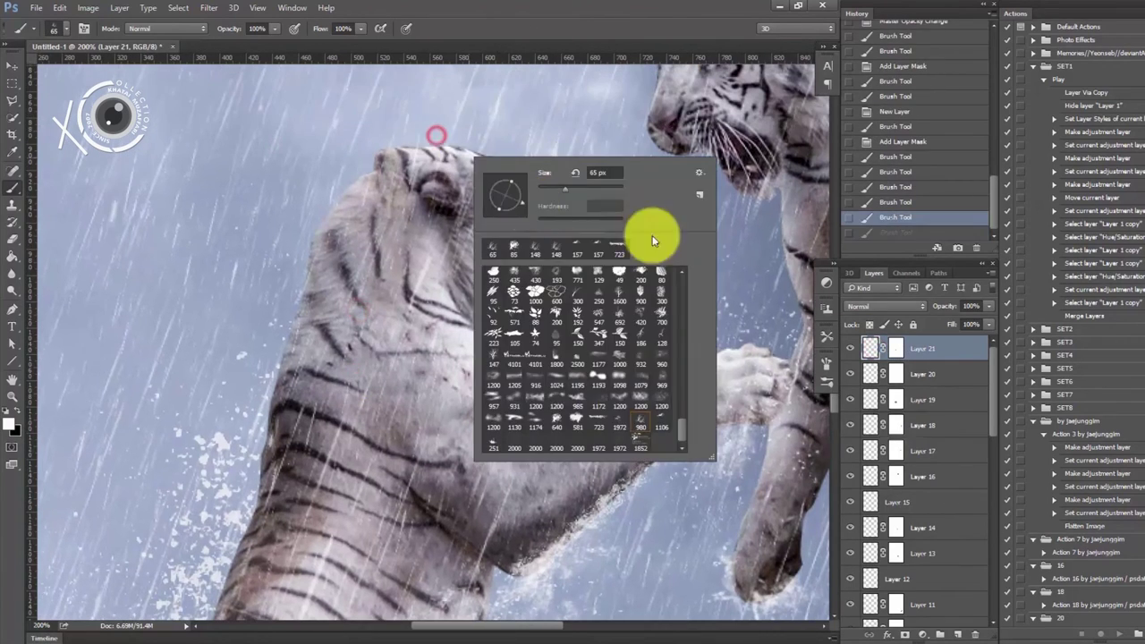
pyautogui.click(526, 176)
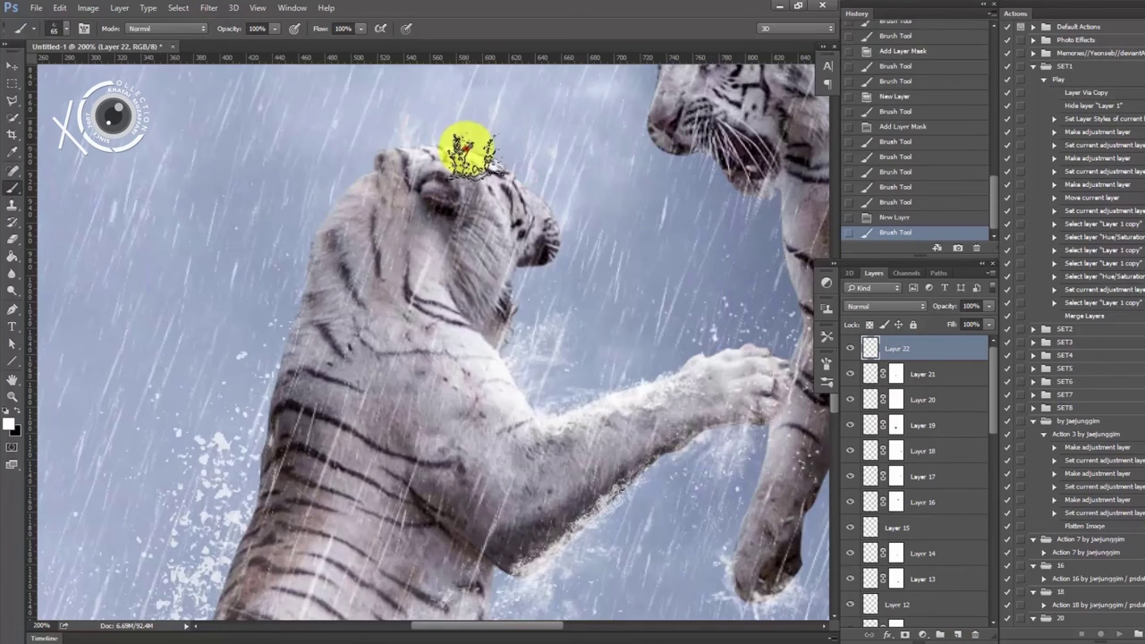
pyautogui.hotkey('ctrl', '-')
pyautogui.hotkey('ctrl', '+')
pyautogui.hotkey('ctrl', 'shift', 'alt', 'n')
pyautogui.click(558, 214)
pyautogui.moveTo(559, 214); pyautogui.dragTo(526, 230)
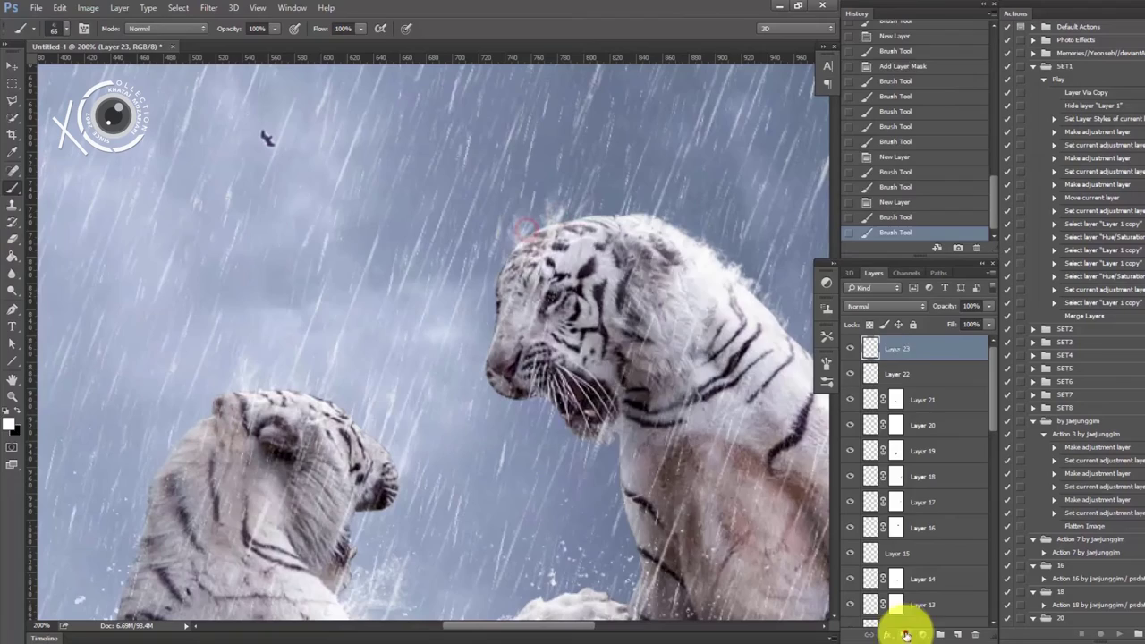
# - Mask the Layer 23 splash off the right tiger's head with a 32 px brush
pyautogui.click(905, 635)
pyautogui.rightClick(586, 258)
pyautogui.click(670, 291)
pyautogui.click(544, 249)
pyautogui.click(600, 244)
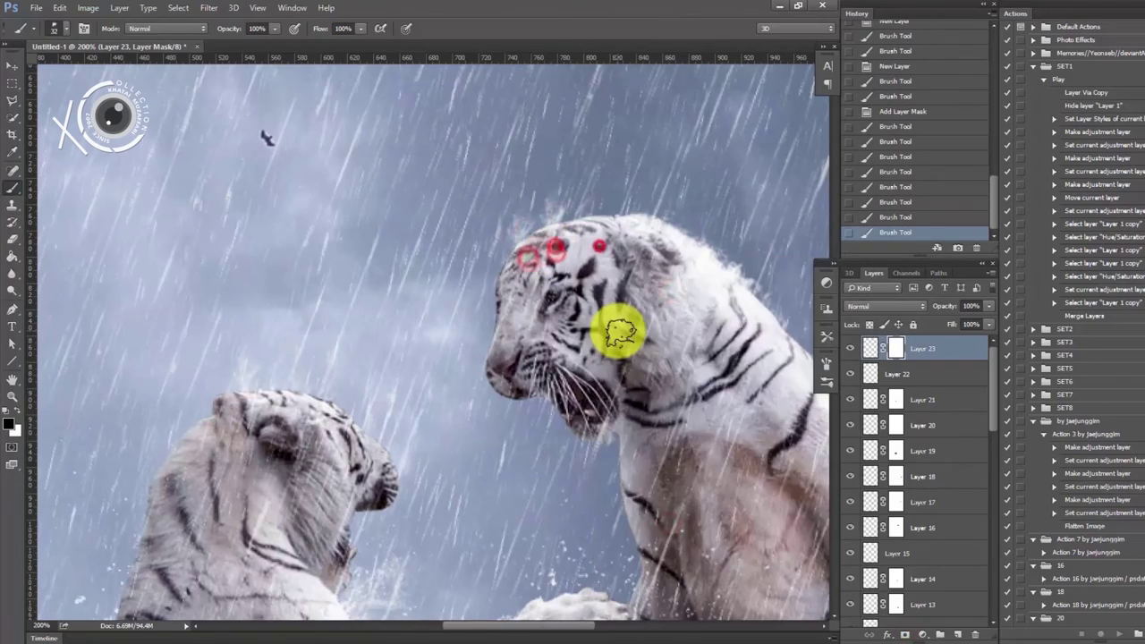
# - On a new layer, stamp a large splash brush over the left tiger
pyautogui.hotkey('ctrl', '0')
pyautogui.hotkey('ctrl', '-')
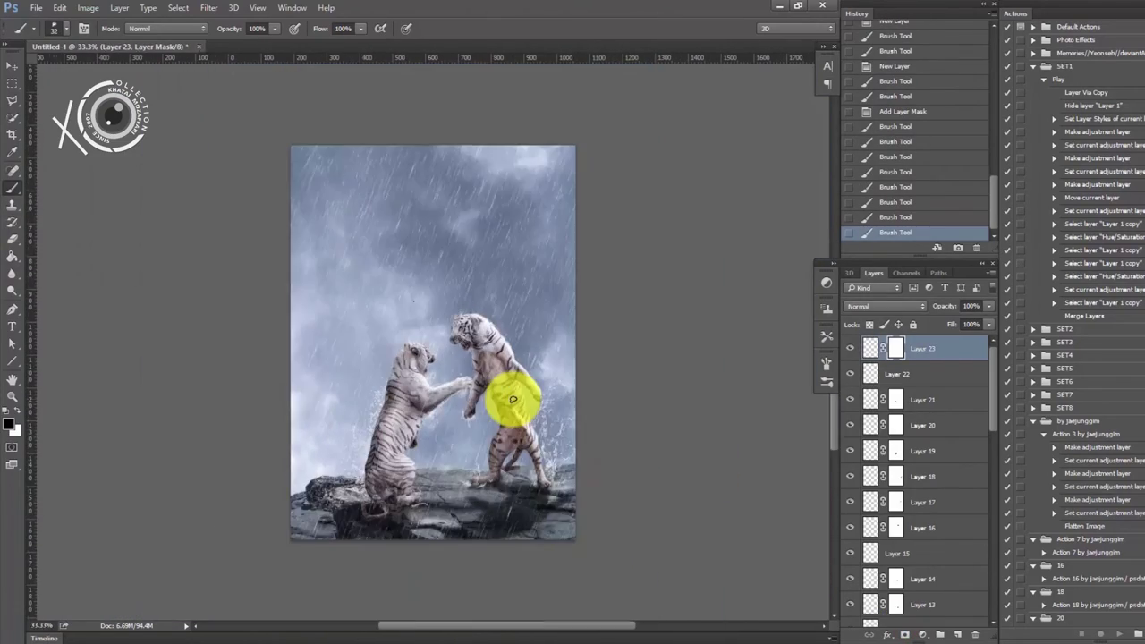
pyautogui.hotkey('ctrl', '+')
pyautogui.hotkey('ctrl', '+')
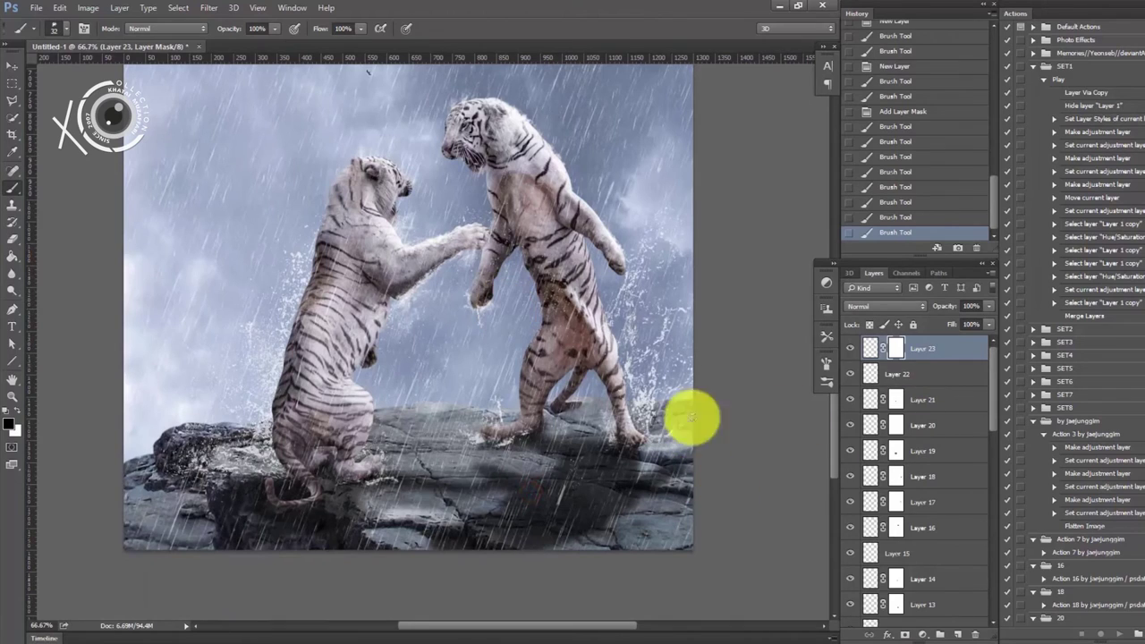
pyautogui.scroll(2, 394, 327)
pyautogui.hotkey('ctrl', '-')
pyautogui.hotkey('ctrl', '-')
pyautogui.hotkey('ctrl', '+')
pyautogui.hotkey('ctrl', '+')
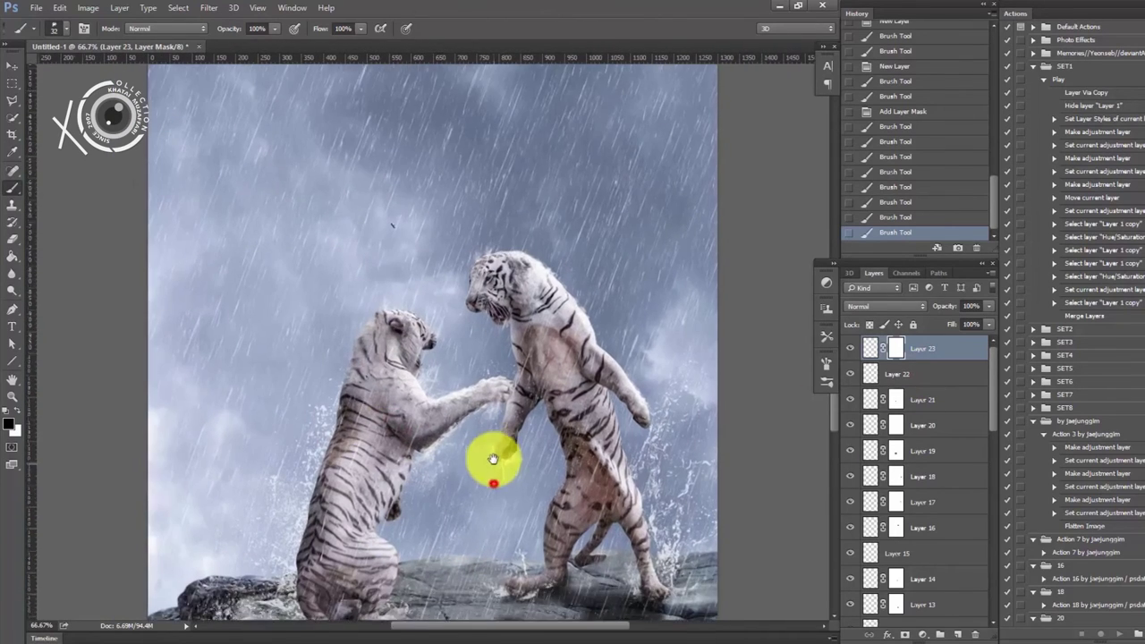
pyautogui.hotkey('ctrl', '+')
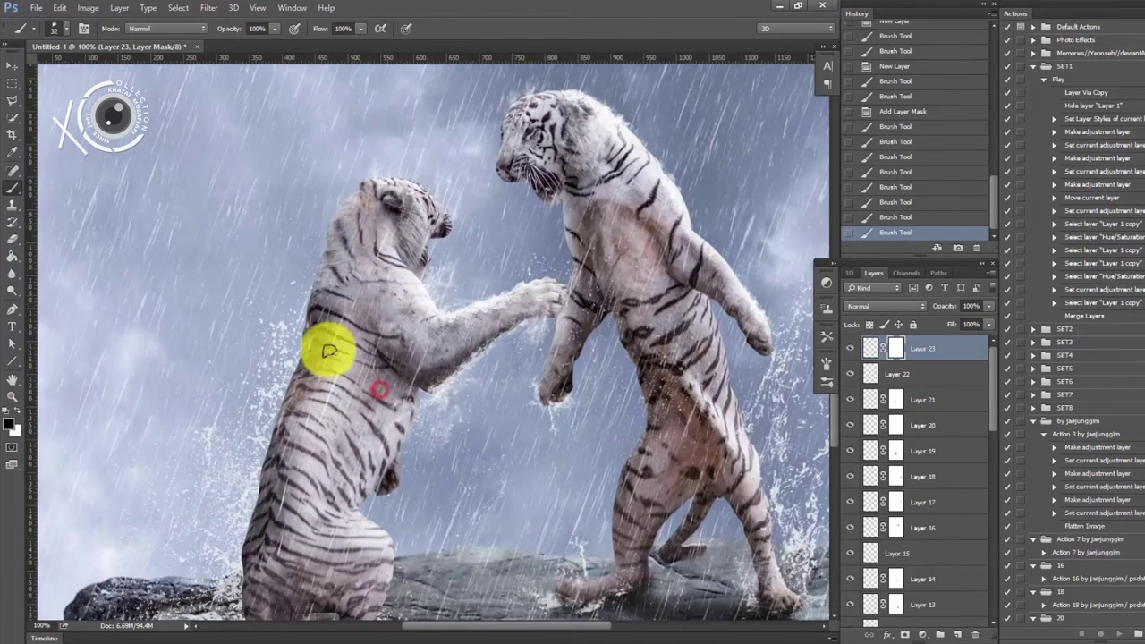
pyautogui.click(957, 634)
pyautogui.rightClick(472, 409)
pyautogui.doubleClick(591, 605)
pyautogui.click(388, 319)
# - Shrink the new splash to about 36%, rotate it along the left tiger's back, and warp it
pyautogui.hotkey('ctrl', 't')
pyautogui.moveTo(723, 441)
pyautogui.mouseDown()
pyautogui.moveTo(486, 102)
pyautogui.moveTo(460, 153)
pyautogui.mouseUp()
pyautogui.moveTo(230, 388); pyautogui.dragTo(383, 170)
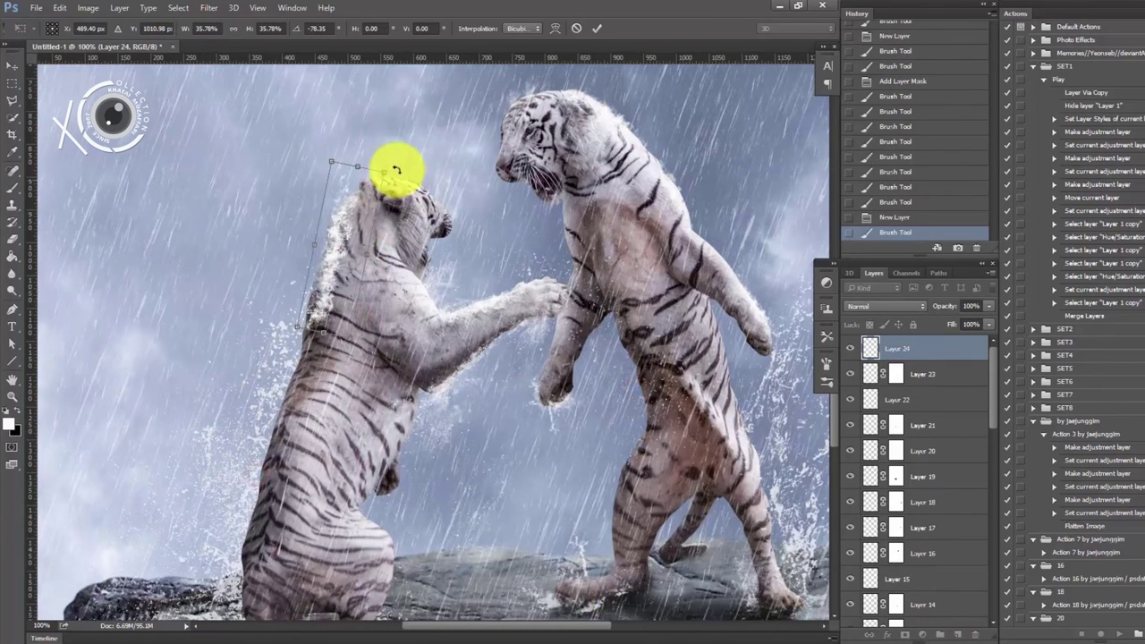
pyautogui.rightClick(309, 264)
pyautogui.click(381, 275)
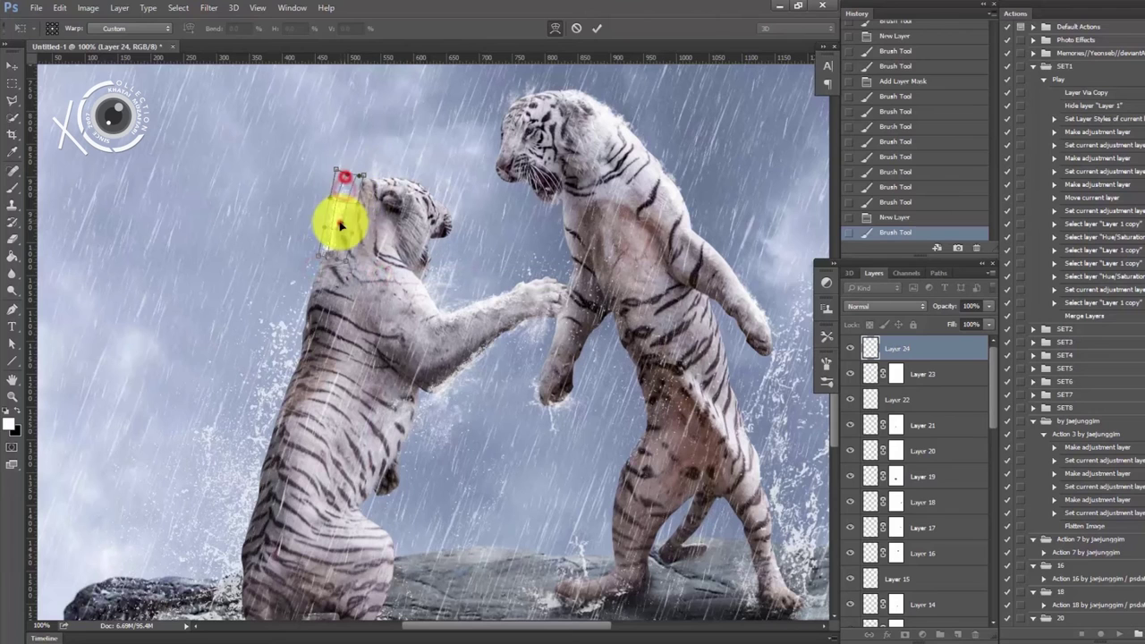
pyautogui.hotkey('ctrl', 't')
pyautogui.click(328, 248)
# - Warp Layer 24 onto the left tiger's head, lower it to 88% opacity and nudge it into place
pyautogui.rightClick(358, 201)
pyautogui.click(367, 284)
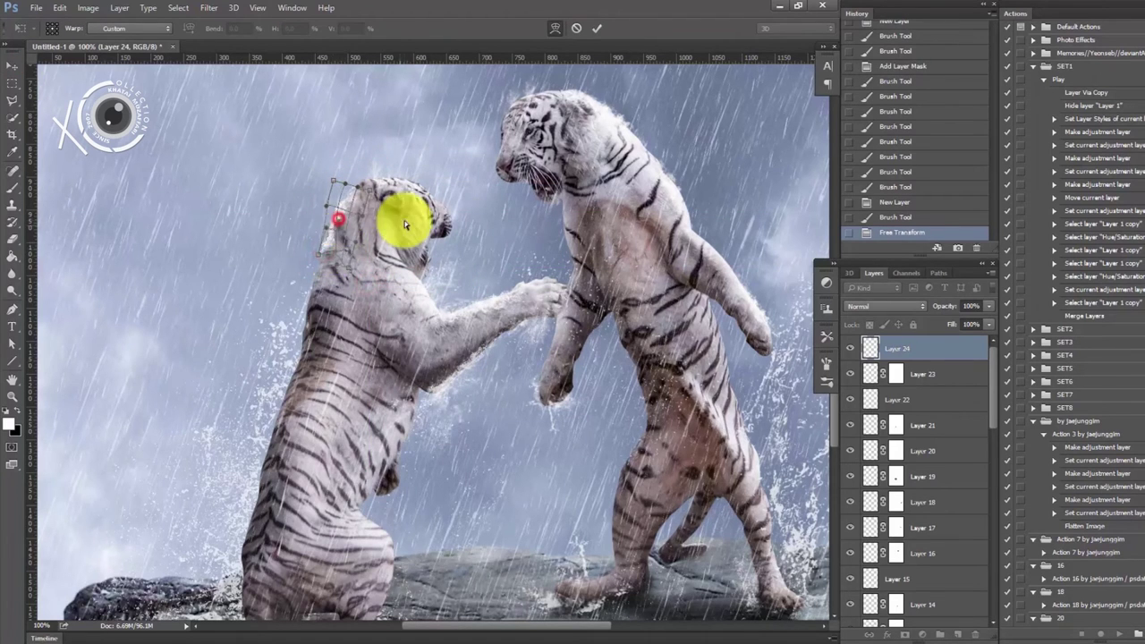
pyautogui.press('Return')
pyautogui.moveTo(988, 306); pyautogui.dragTo(977, 306)
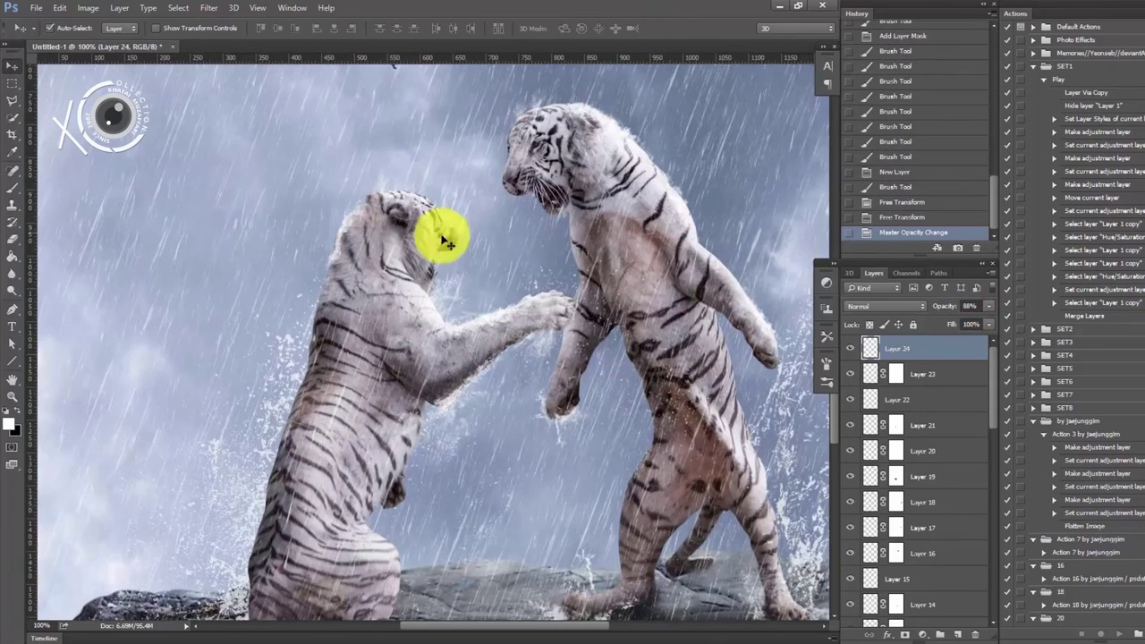
pyautogui.press('Up')
pyautogui.click(982, 308)
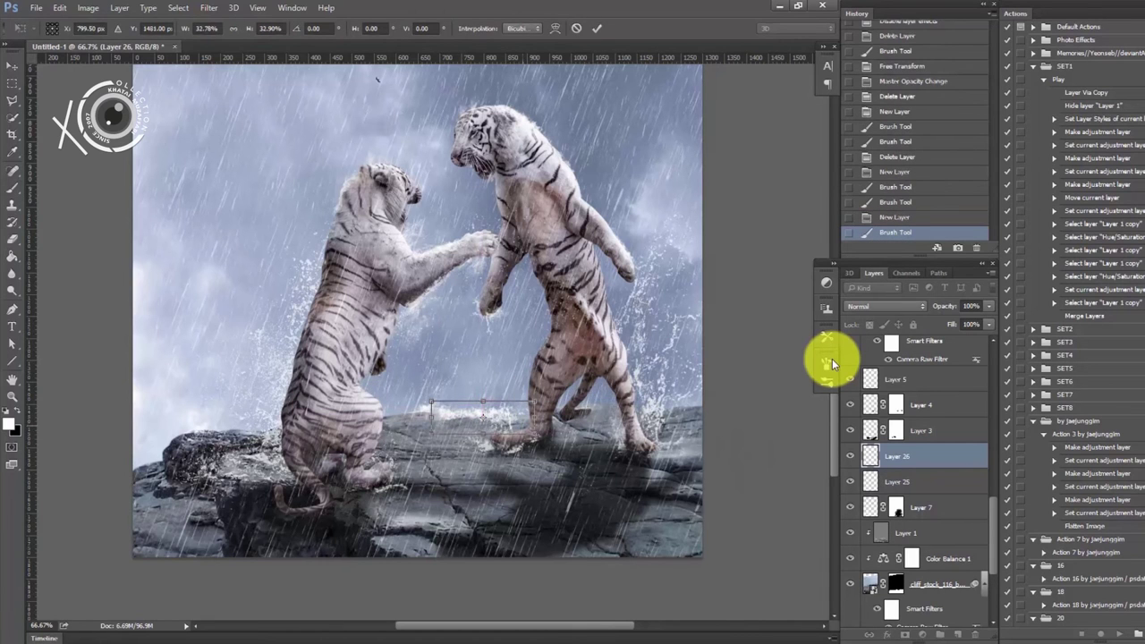
# - Commit the Layer 26 transform and stamp a faint 980 px splash onto the rocks on a new layer
pyautogui.press('Return')
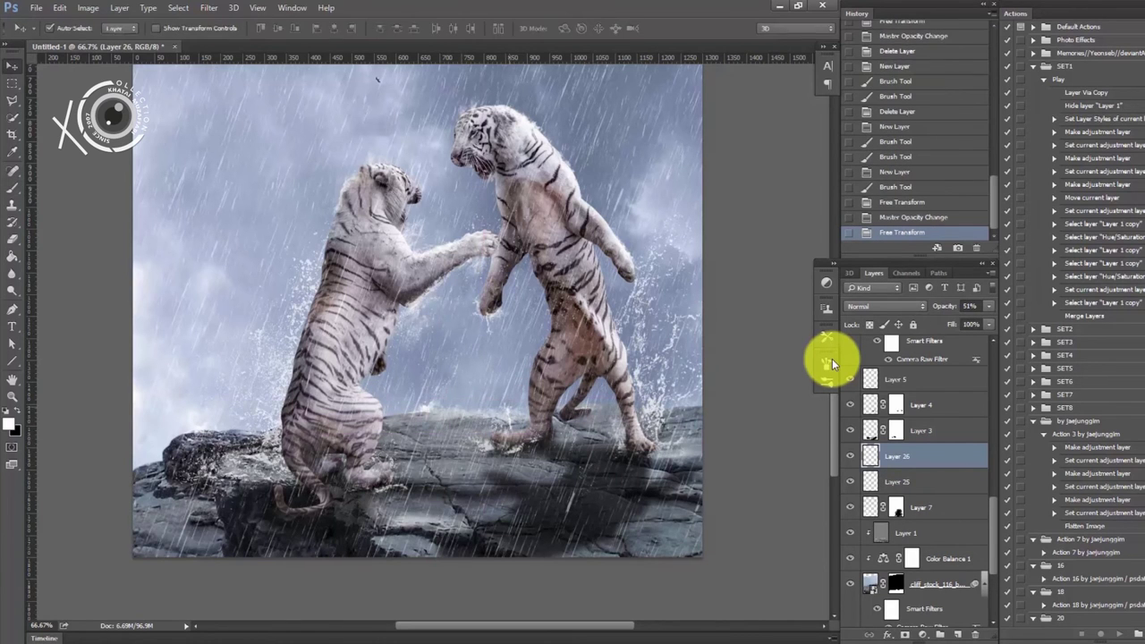
pyautogui.hotkey('ctrl', '1')
pyautogui.hotkey('ctrl', 'shift', 'alt', 'n')
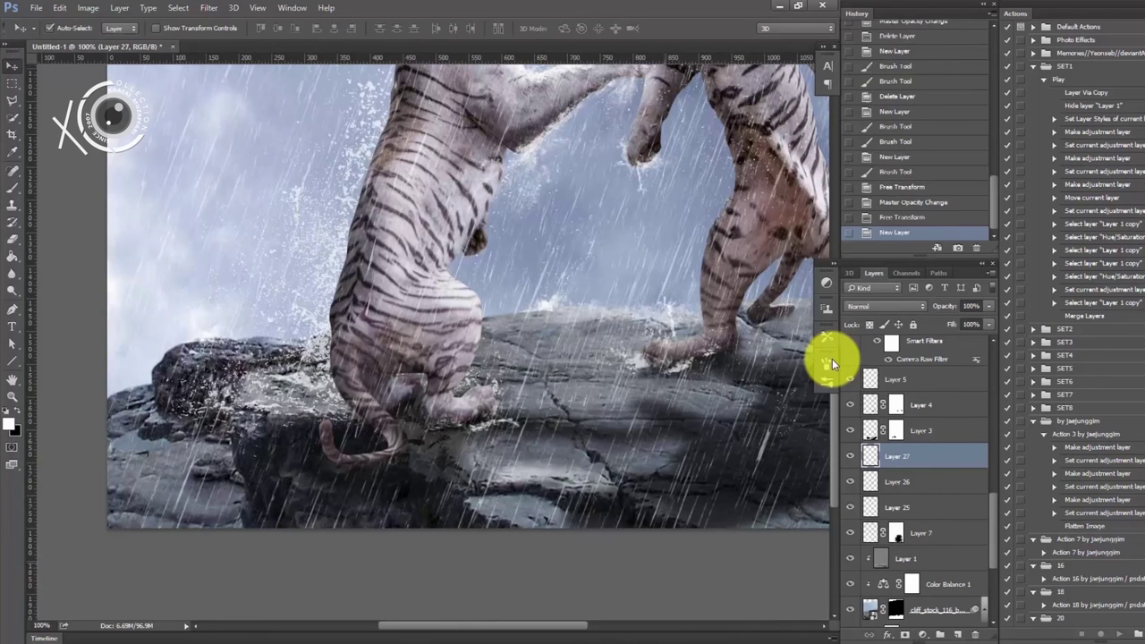
pyautogui.rightClick(258, 341)
pyautogui.click(424, 602)
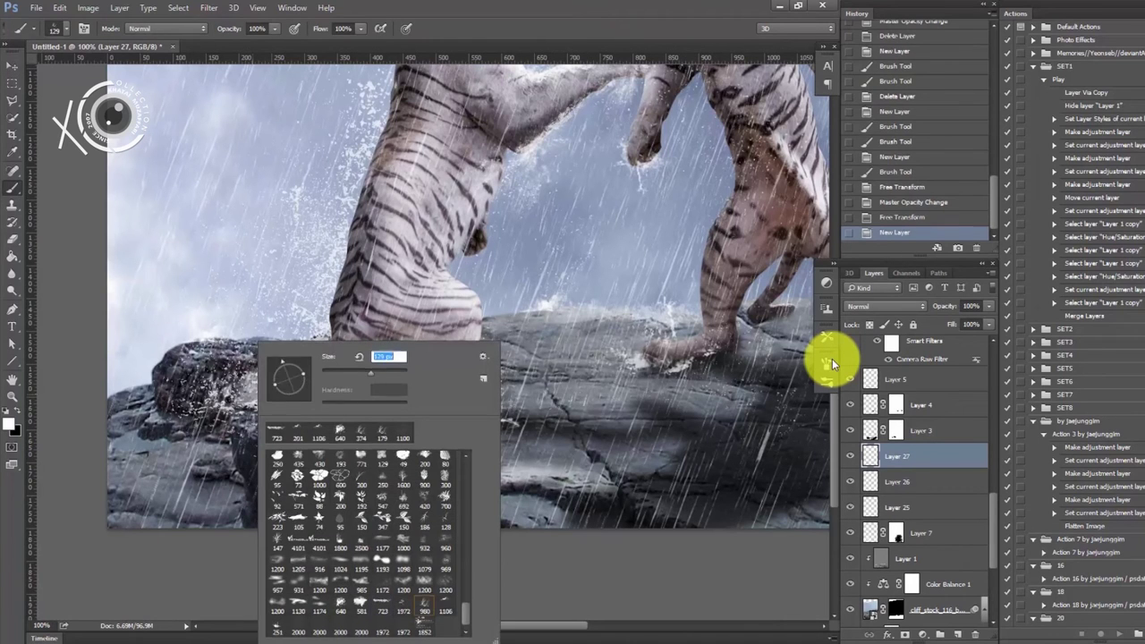
pyautogui.click(215, 454)
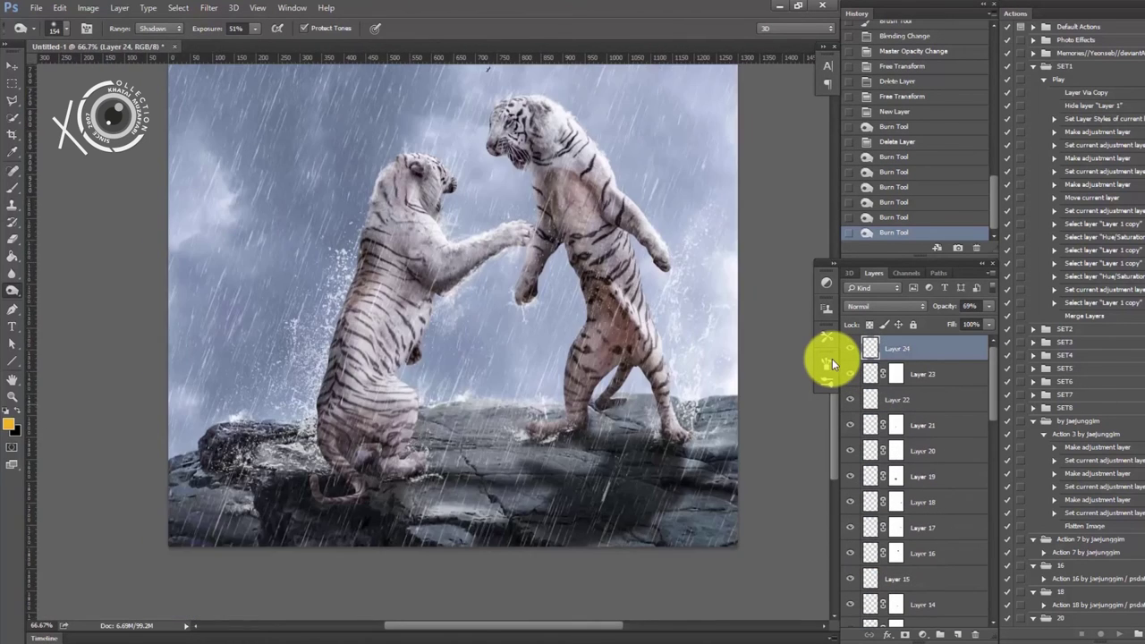
# - On another new layer, paint white 980 px splashes near the tigers, undoing one stray stroke
pyautogui.hotkey('ctrl', 'shift', 'alt', 'n')
pyautogui.press('b')
pyautogui.press('d')
pyautogui.rightClick(832, 359)
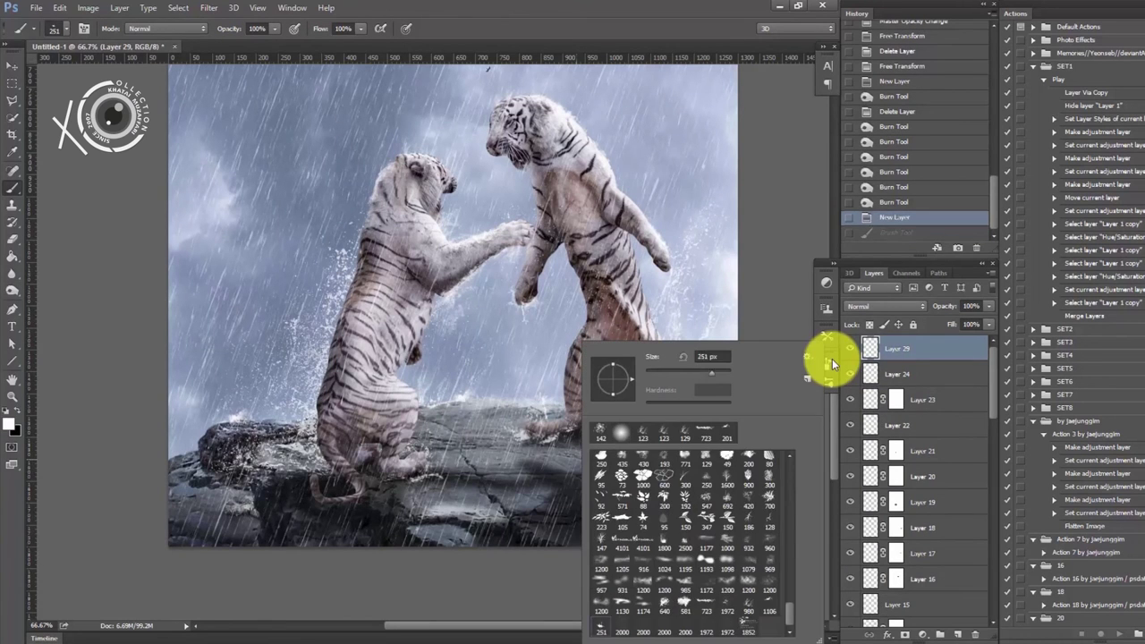
pyautogui.rightClick(510, 338)
pyautogui.click(488, 501)
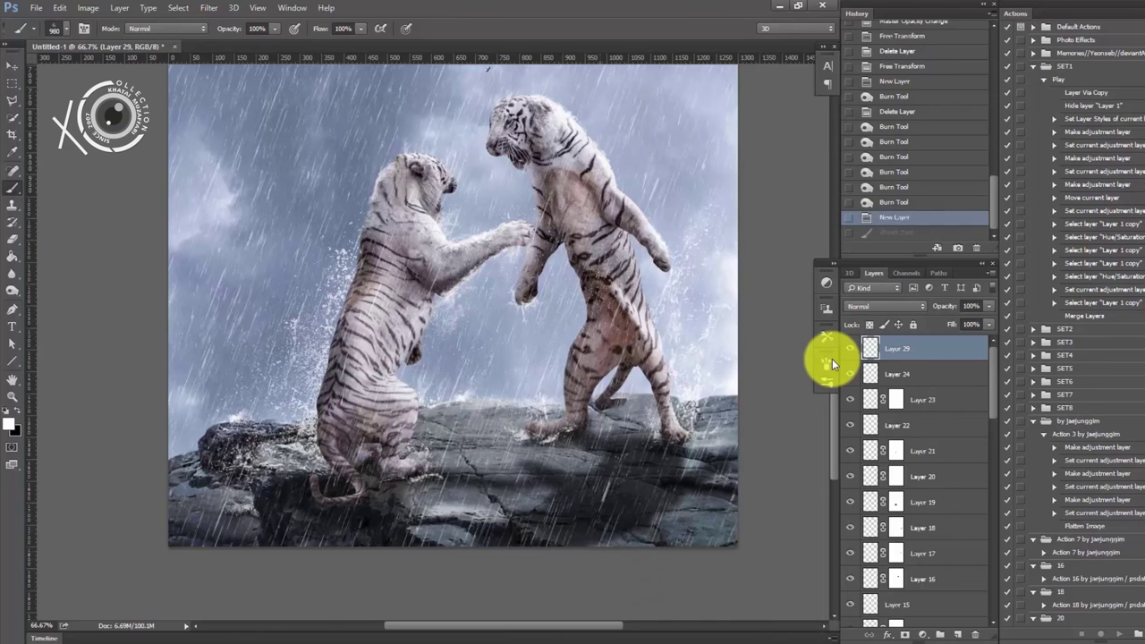
pyautogui.scroll(-2, 452, 304)
pyautogui.click(528, 412)
pyautogui.hotkey('ctrl', 'z')
pyautogui.rightClick(601, 347)
pyautogui.press('Escape')
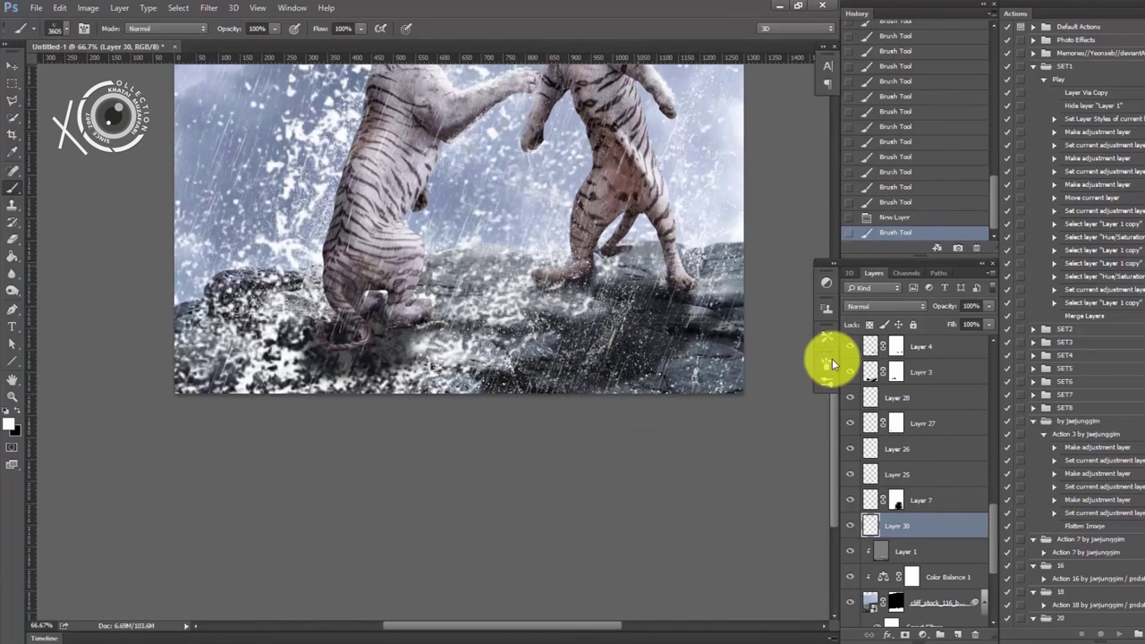
# - Transform the Layer 30 spray, add a layer mask and paint black to blend it into the rocks
pyautogui.hotkey('ctrl', 't')
pyautogui.press('Return')
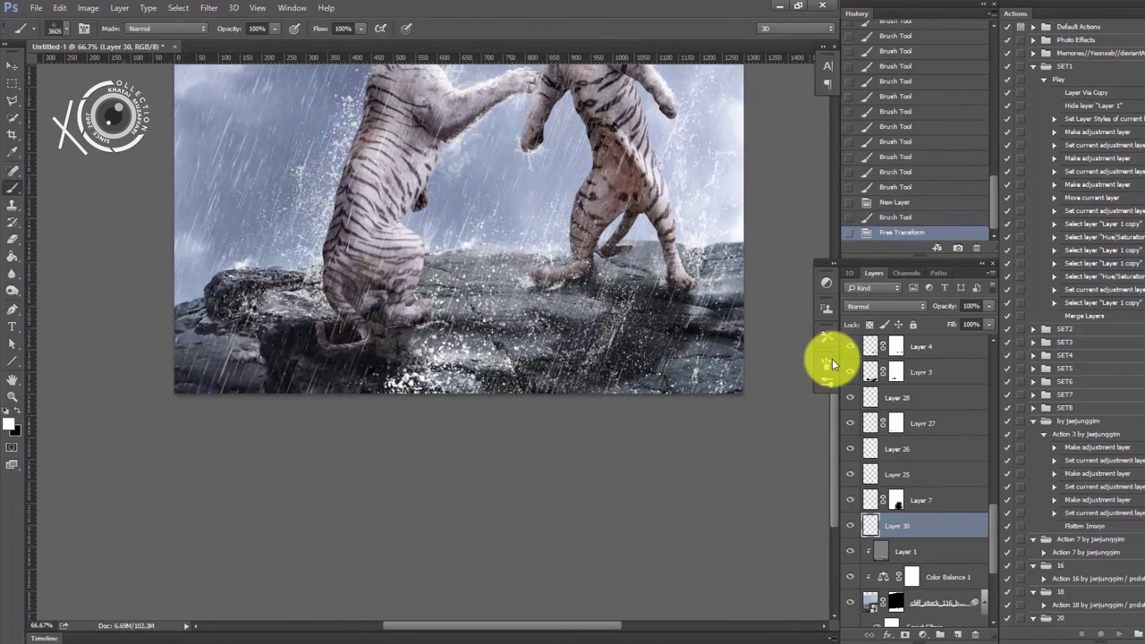
pyautogui.click(905, 635)
pyautogui.rightClick(421, 404)
pyautogui.press('Escape')
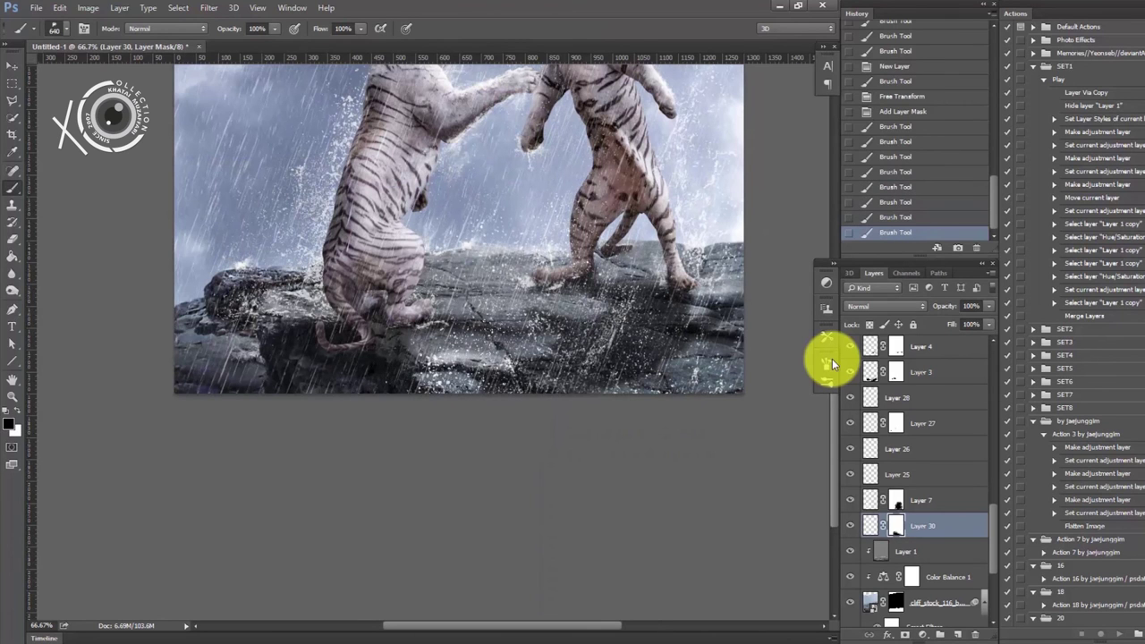
pyautogui.hotkey('ctrl', 'z')
# - Compare the mask with and without its last stroke, then select the topmost layer
pyautogui.rightClick(832, 359)
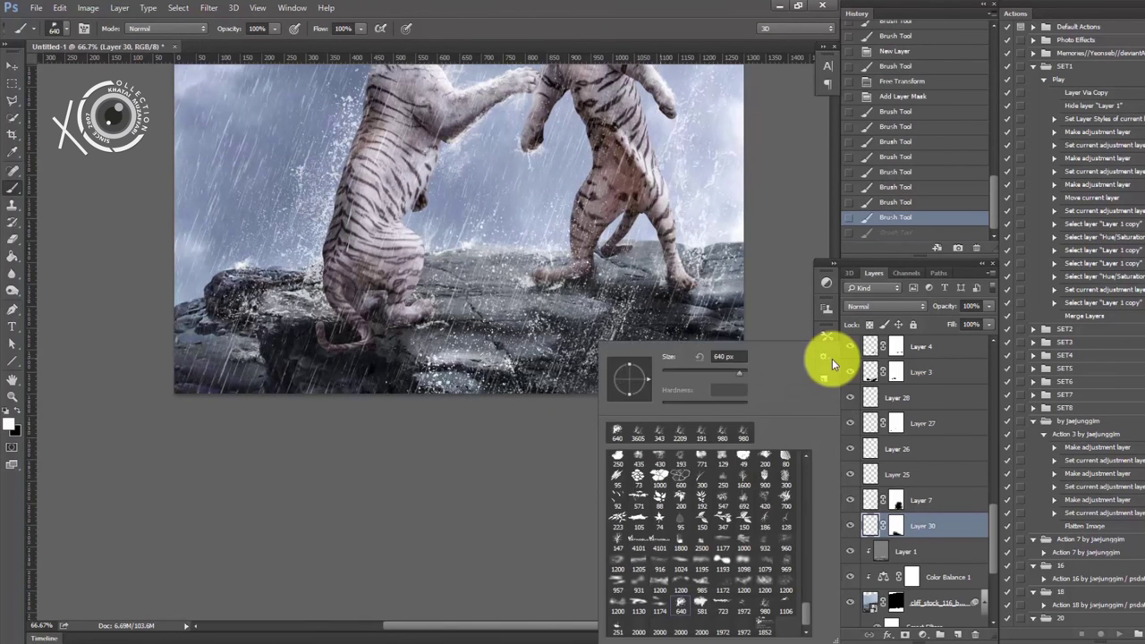
pyautogui.press('Return')
pyautogui.hotkey('ctrl', '-')
pyautogui.hotkey('ctrl', '-')
pyautogui.hotkey('ctrl', '-')
pyautogui.hotkey('ctrl', 'z')
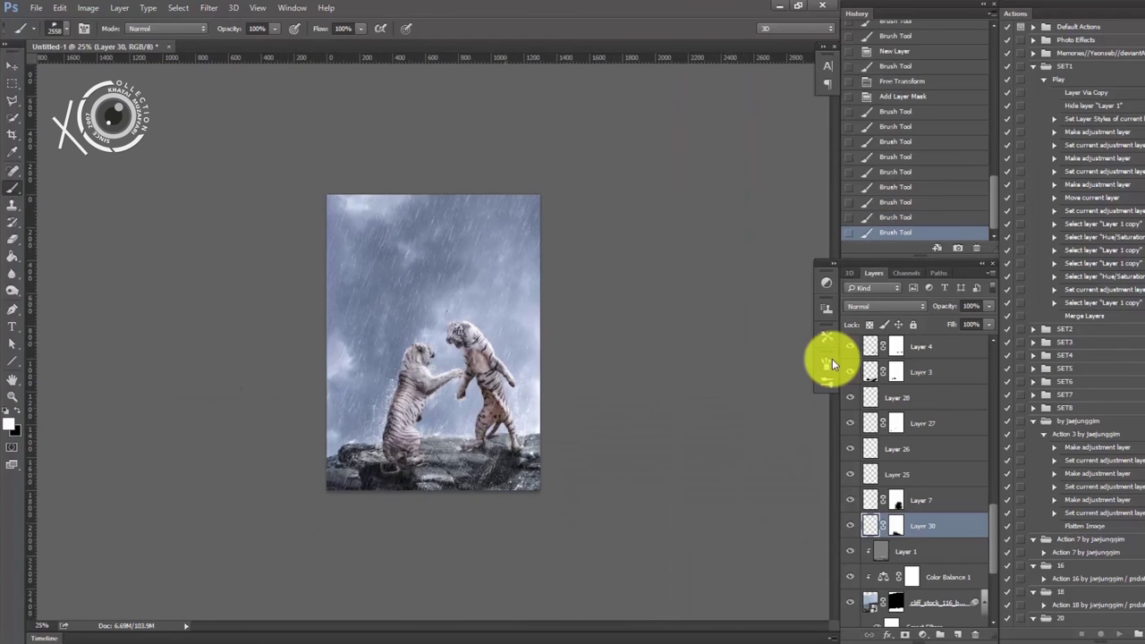
pyautogui.hotkey('ctrl', 'z')
pyautogui.hotkey('ctrl', '+')
pyautogui.rightClick(833, 358)
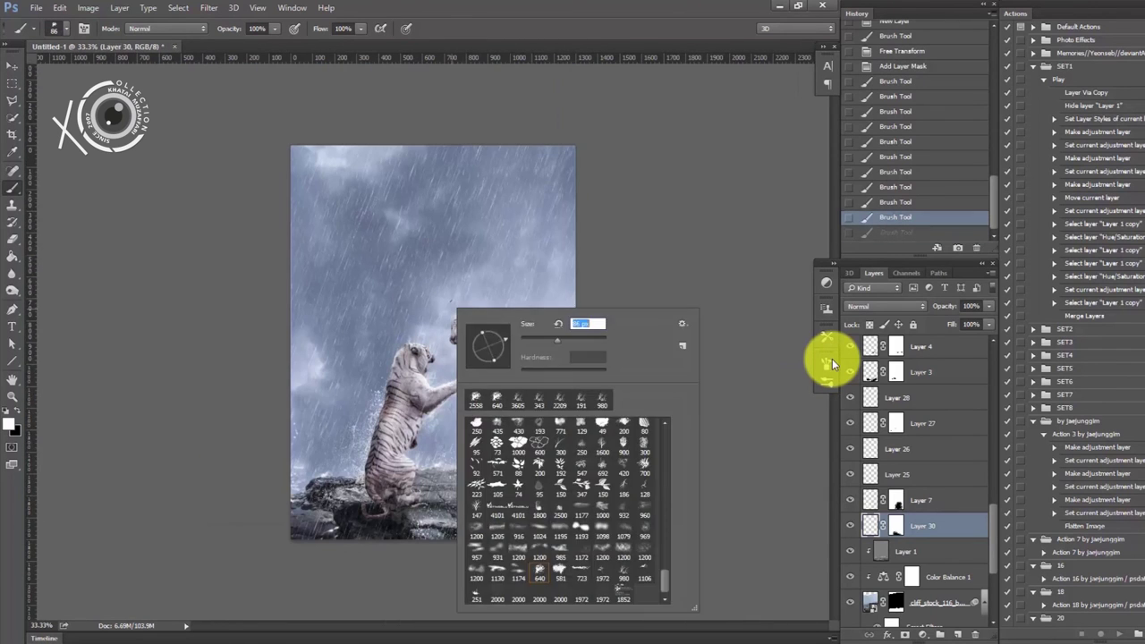
pyautogui.press('Return')
pyautogui.hotkey('ctrl', 'z')
pyautogui.hotkey('alt', '.')
# - Stamp visible layers into Layer 31 and apply Camera Raw: Clarity +26, Highlights -13, Luminance noise reduction 78
pyautogui.hotkey('ctrl', 'shift', 'alt', 'e')
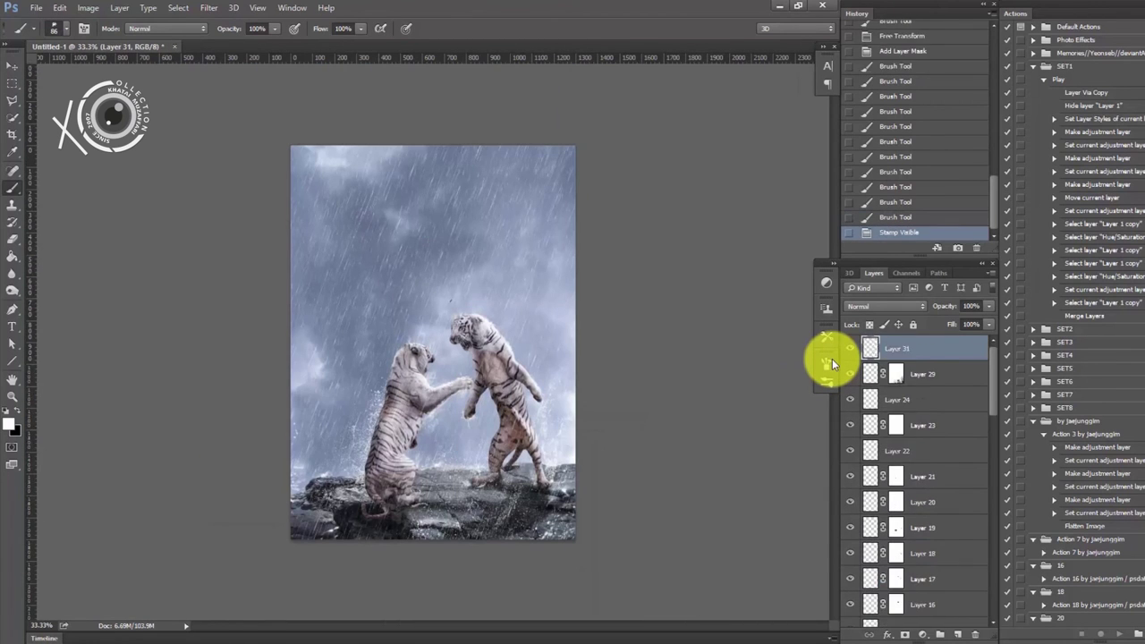
pyautogui.hotkey('alt', 't')
pyautogui.press('Return')
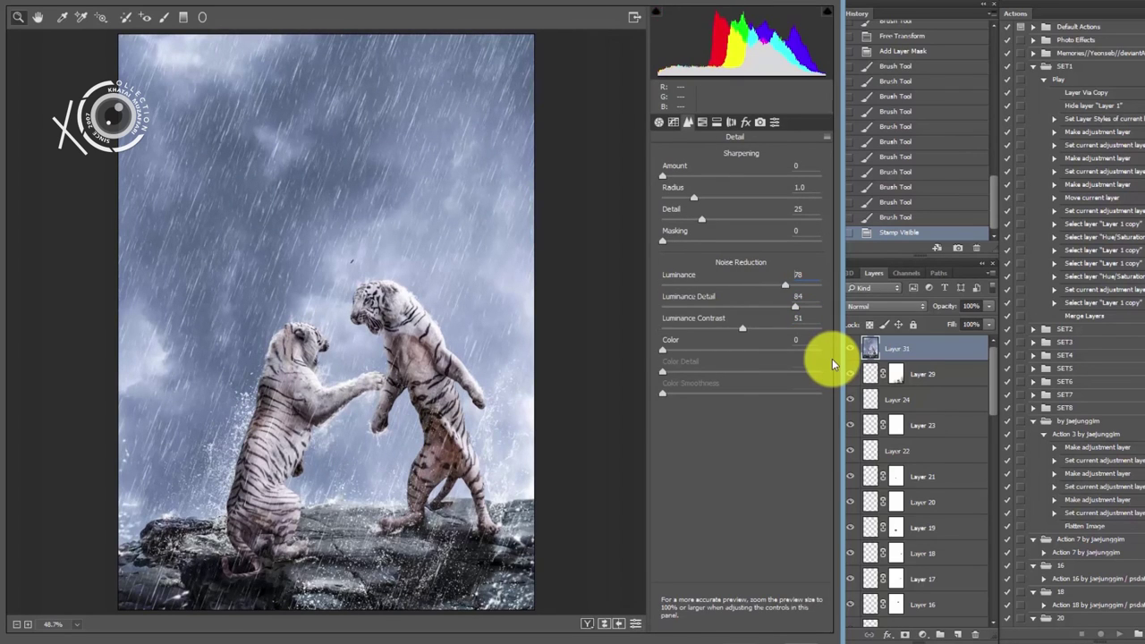
pyautogui.press('Return')
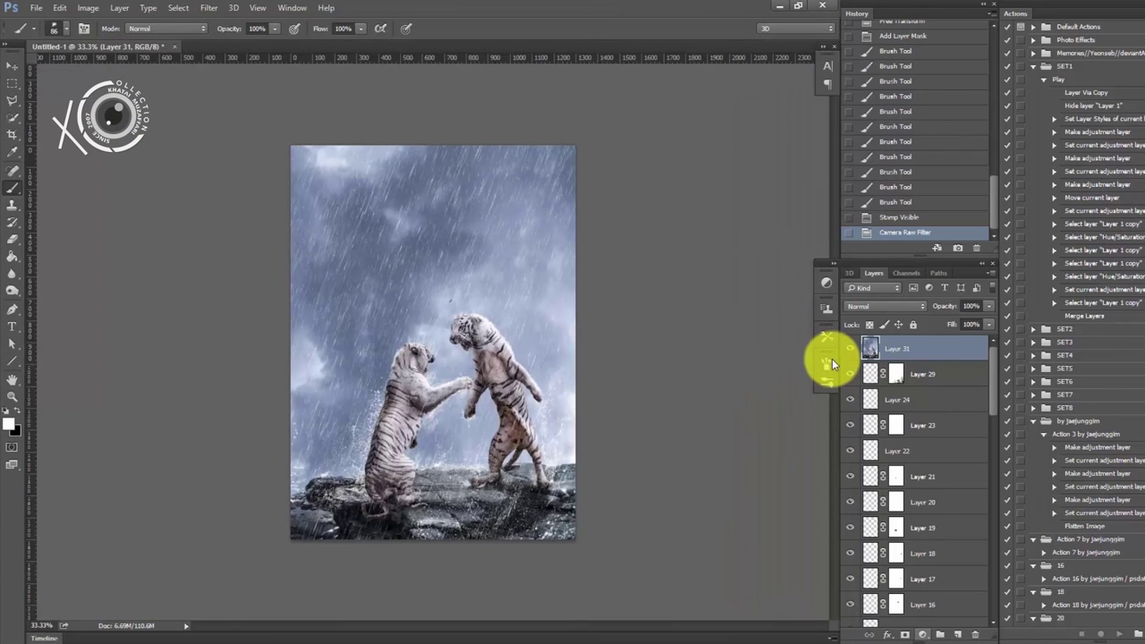
pyautogui.click(923, 635)
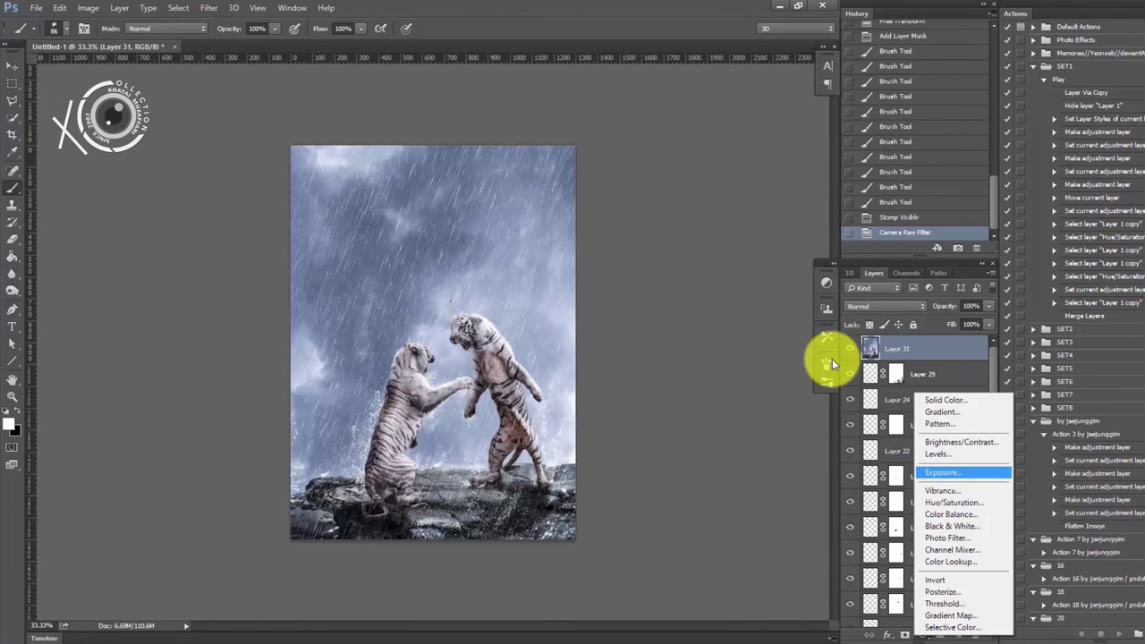
# - Add a Color Lookup adjustment layer, trying Crisp_Warm before settling on a cooler blue look
pyautogui.click(949, 562)
pyautogui.click(626, 462)
pyautogui.click(614, 120)
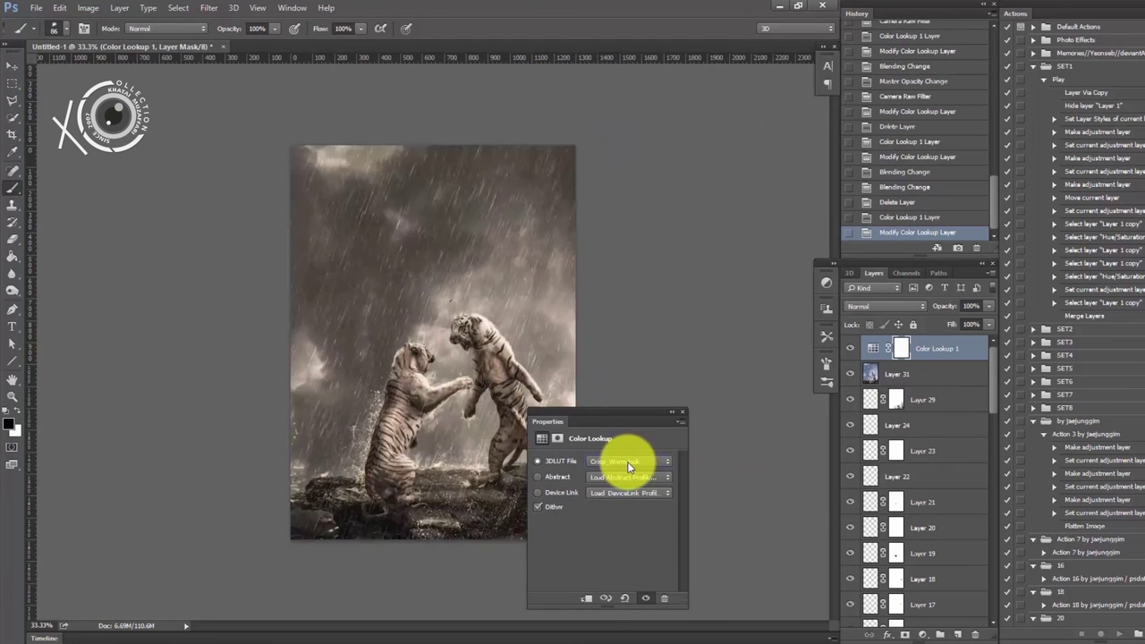
pyautogui.click(629, 462)
pyautogui.click(623, 179)
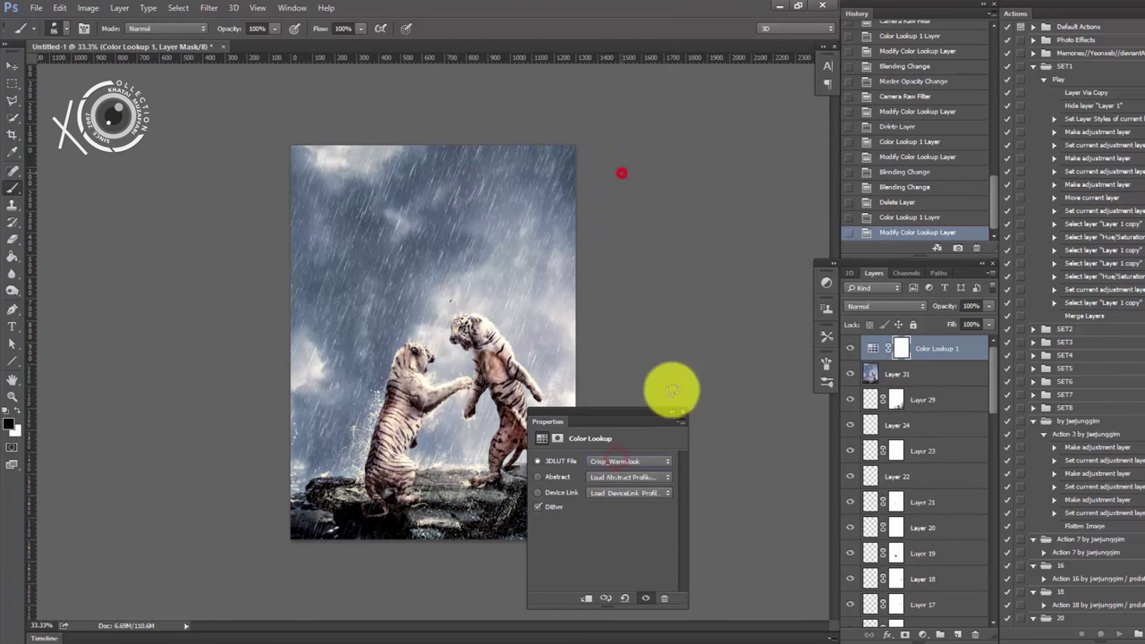
pyautogui.click(684, 412)
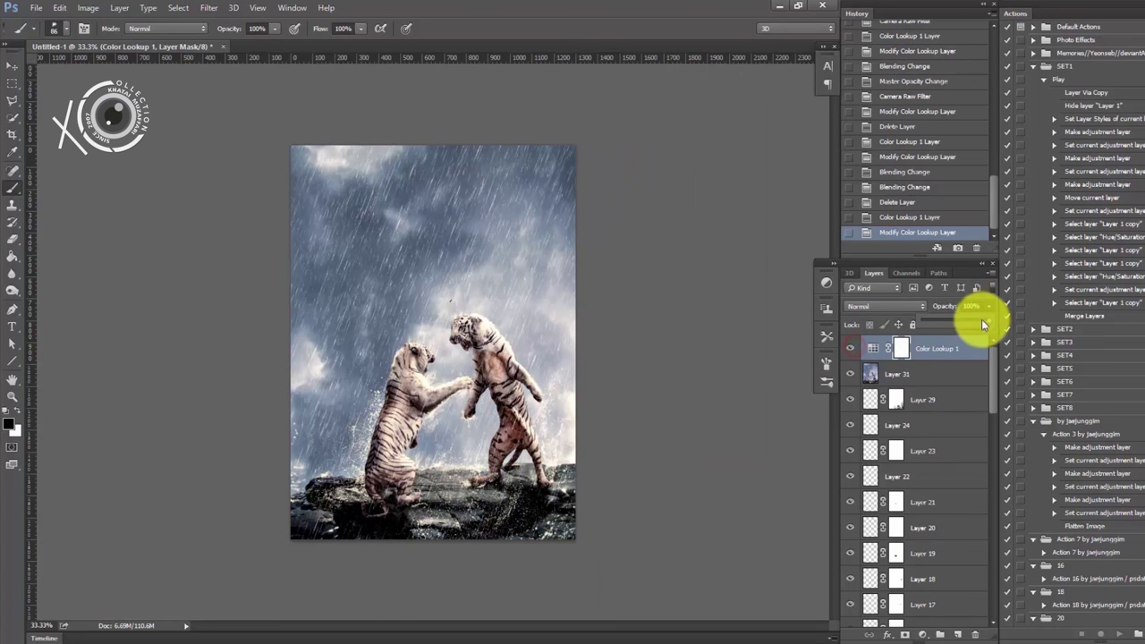
pyautogui.write('80')
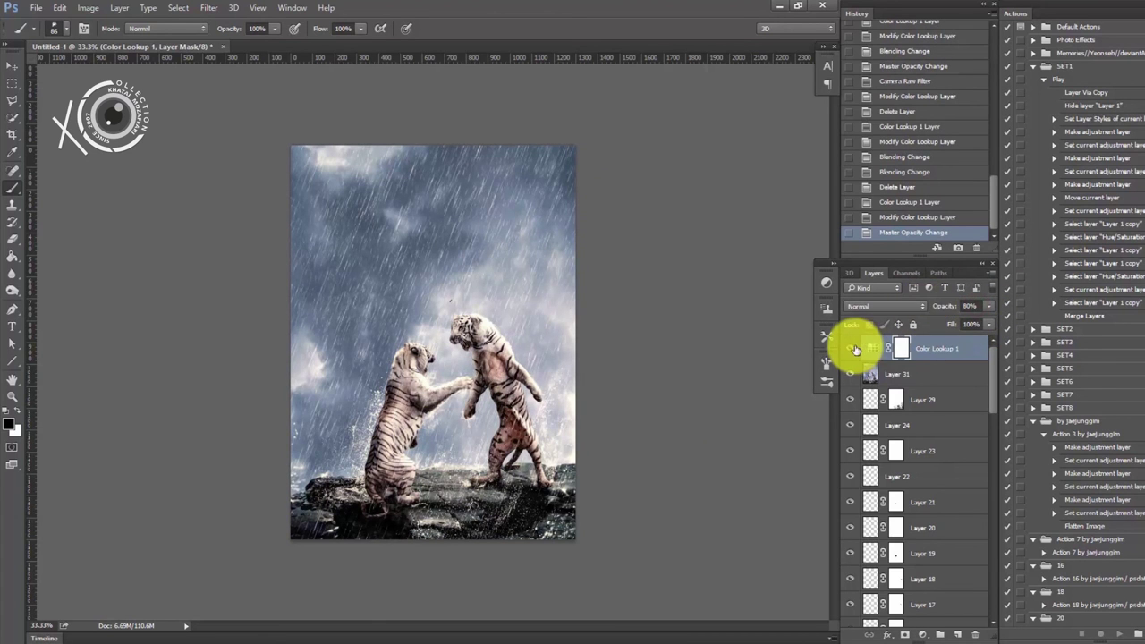
# - Compare the grade on and off, test Soft Light, then keep Normal blending at 70% opacity
pyautogui.click(854, 348)
pyautogui.click(853, 348)
pyautogui.click(854, 349)
pyautogui.click(854, 349)
pyautogui.click(882, 309)
pyautogui.click(869, 434)
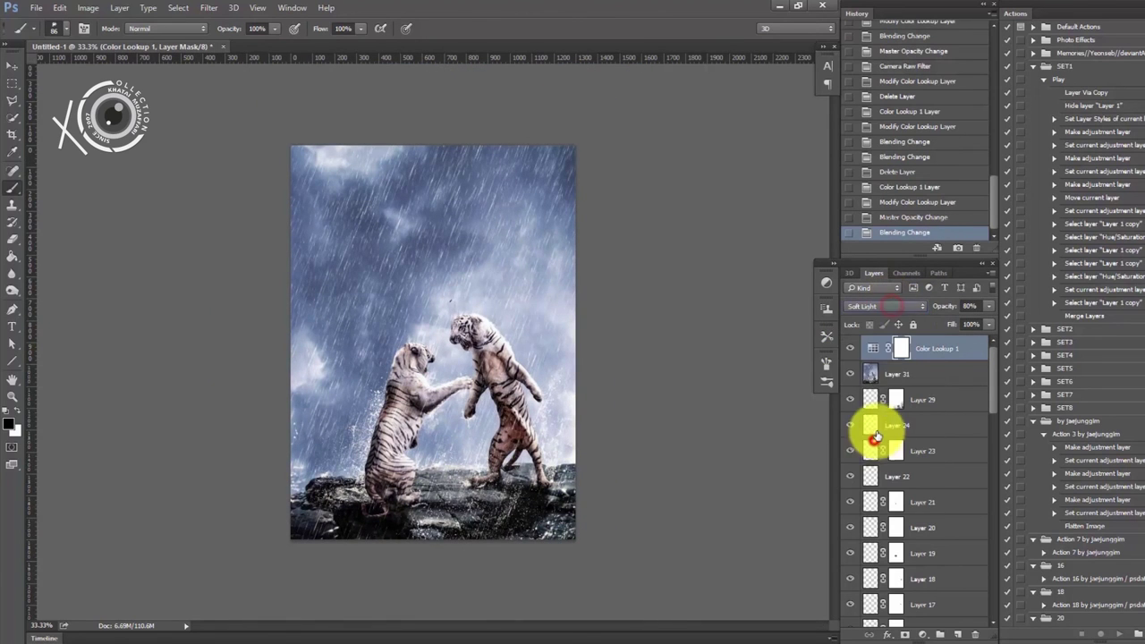
pyautogui.click(906, 305)
pyautogui.click(895, 315)
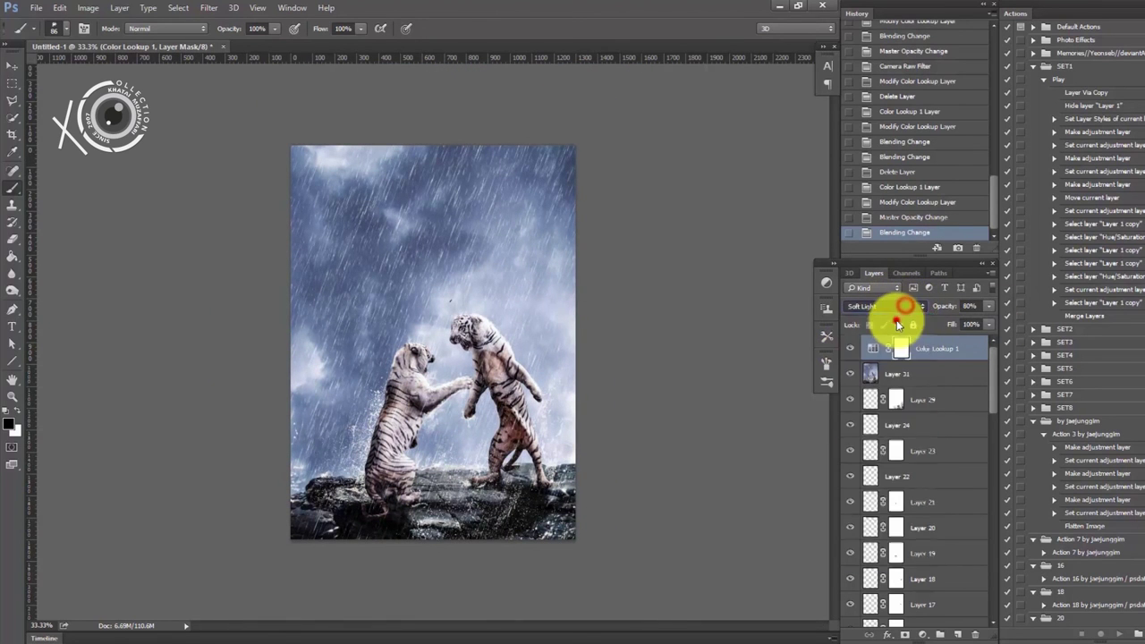
pyautogui.moveTo(973, 327); pyautogui.dragTo(970, 327)
pyautogui.click(855, 348)
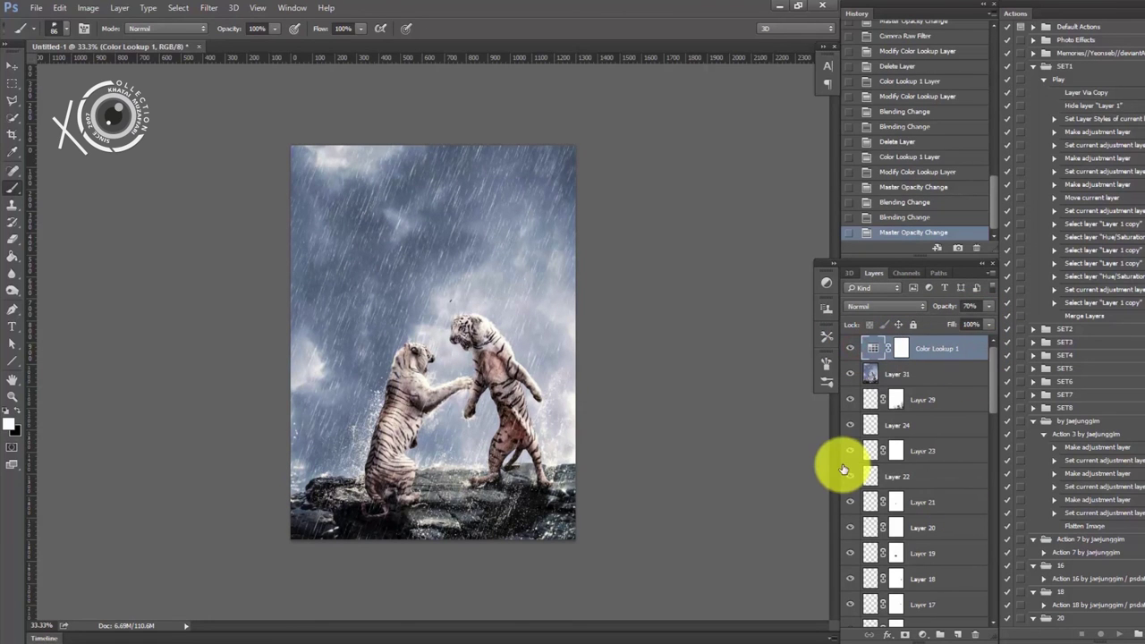
pyautogui.hotkey('ctrl', '+')
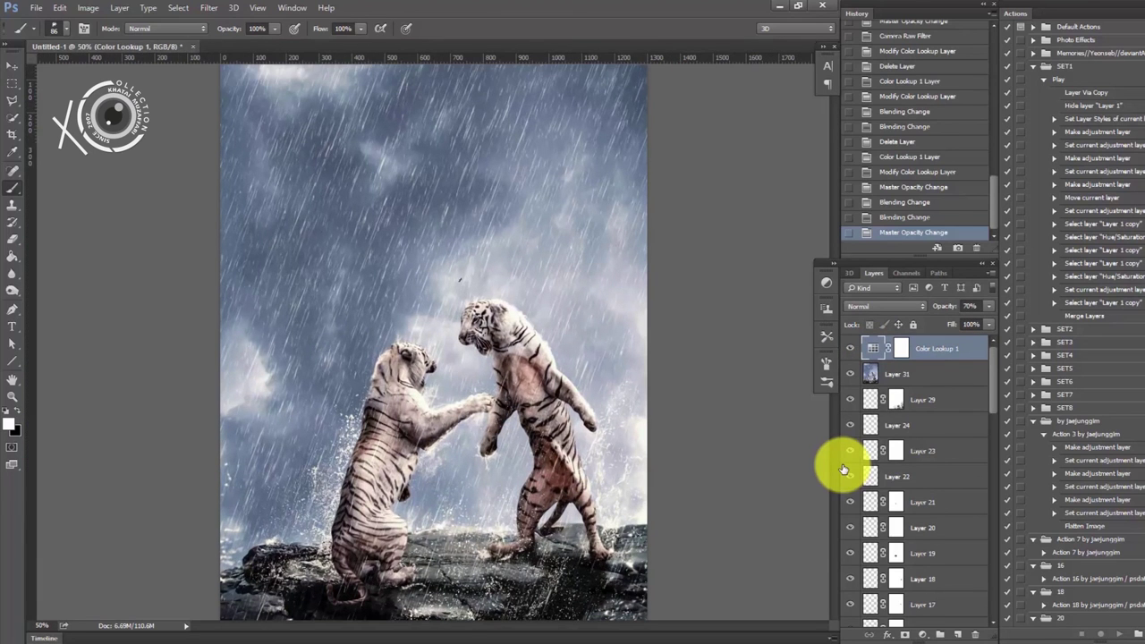